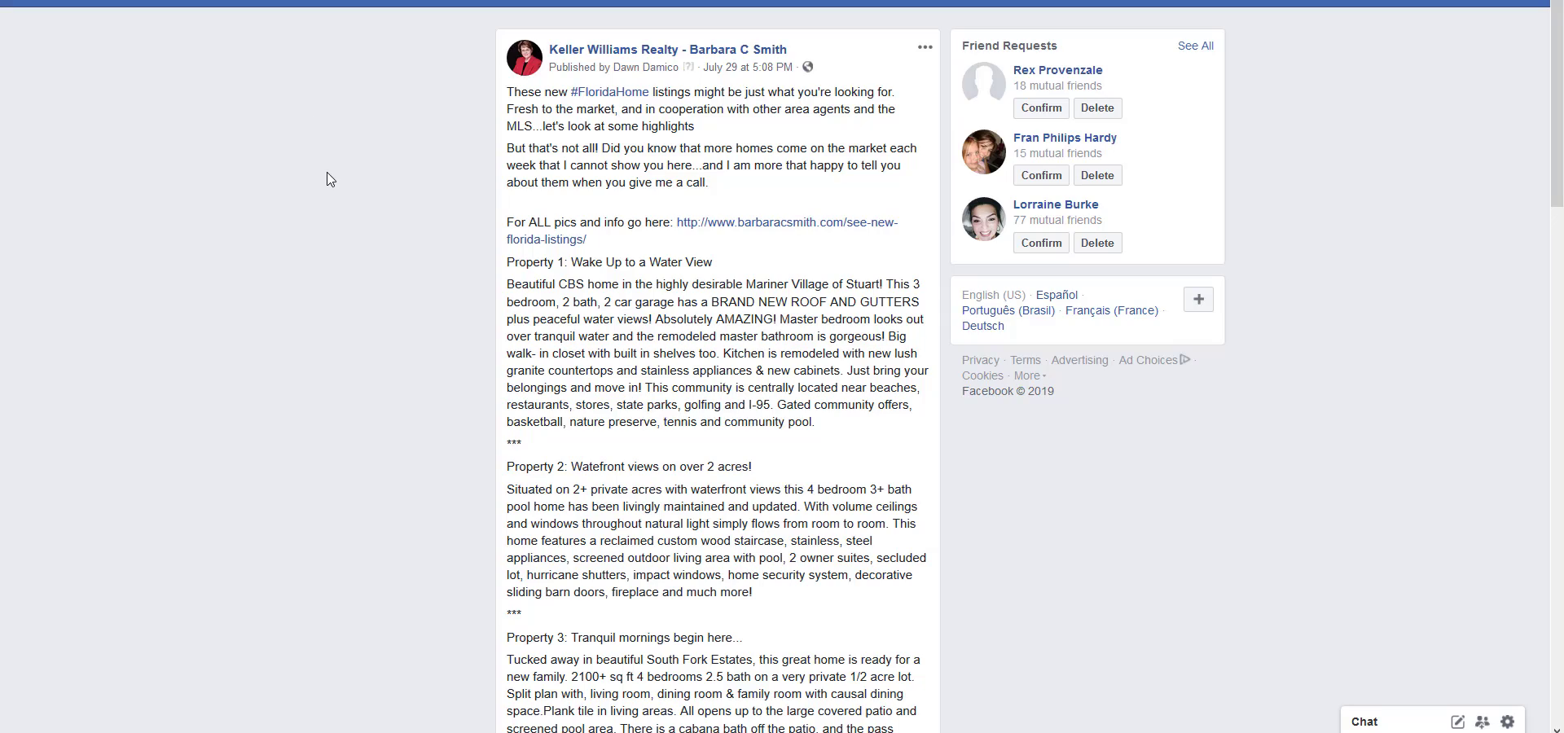
Look over the new Florida listings Facebook post and open its link to all pictures and info in a new tab.
{"action": "scroll", "coordinate": [326, 188], "scroll_direction": "down", "scroll_amount": 15}
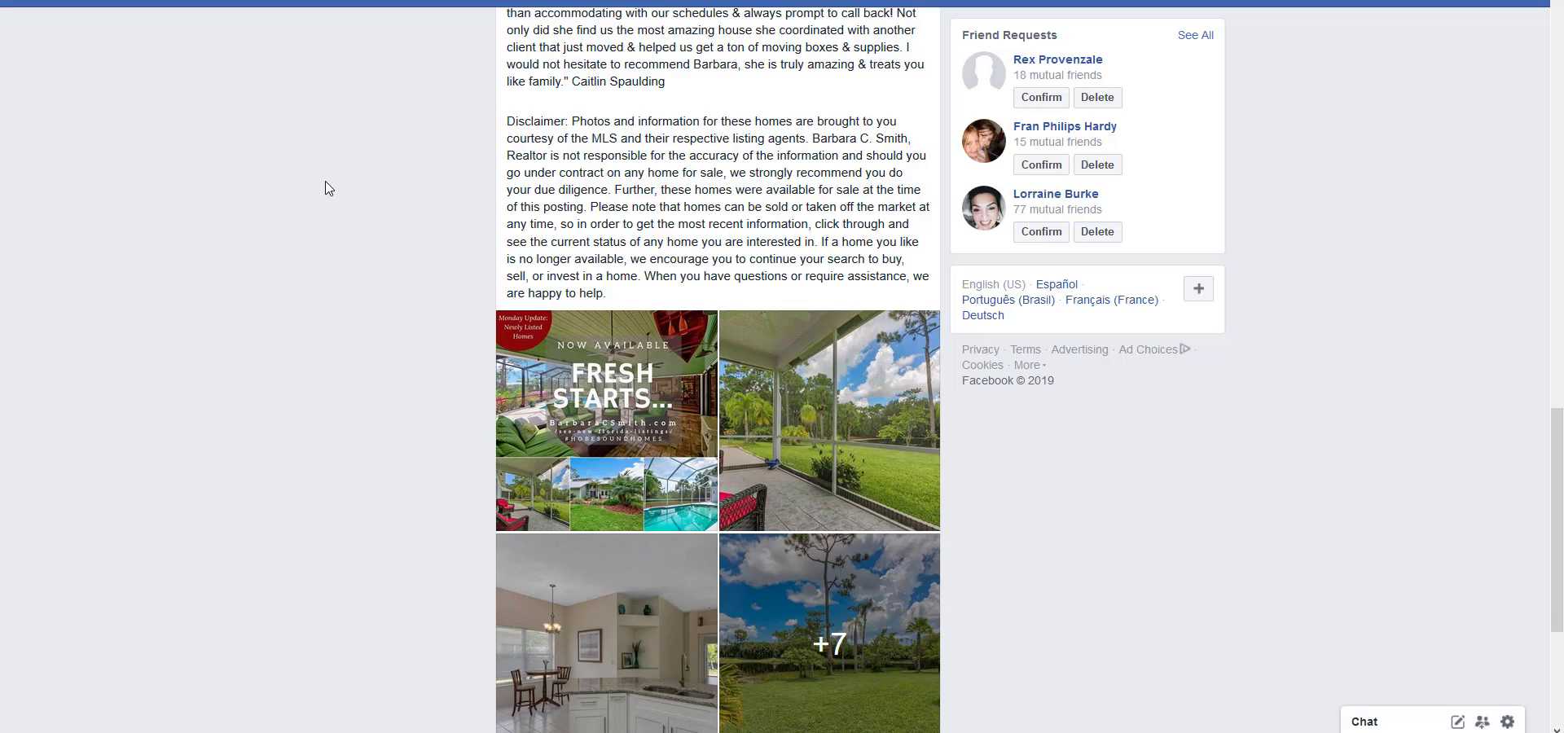
{"action": "scroll", "coordinate": [326, 188], "scroll_direction": "up", "scroll_amount": 10}
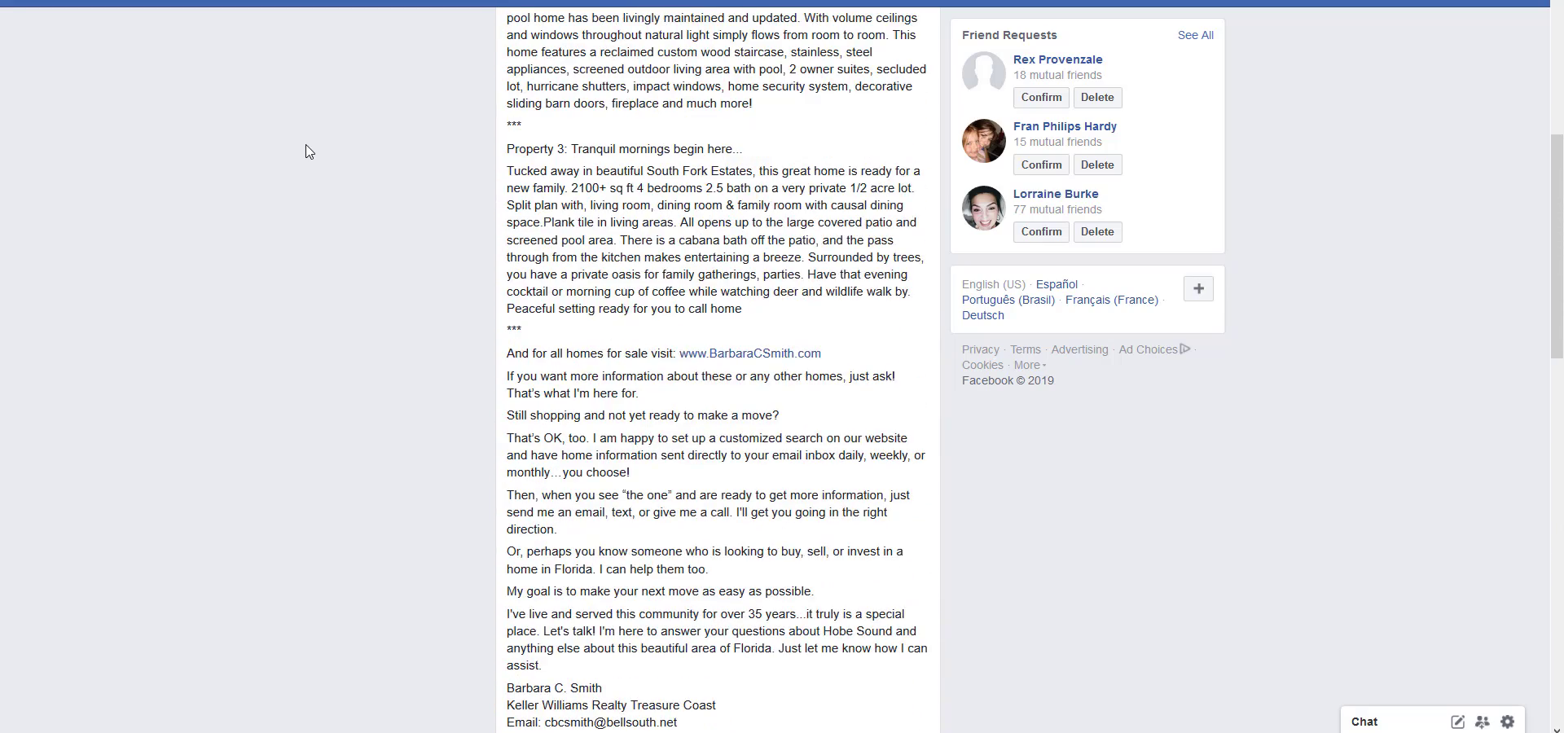
{"action": "scroll", "coordinate": [308, 151], "scroll_direction": "up", "scroll_amount": 6}
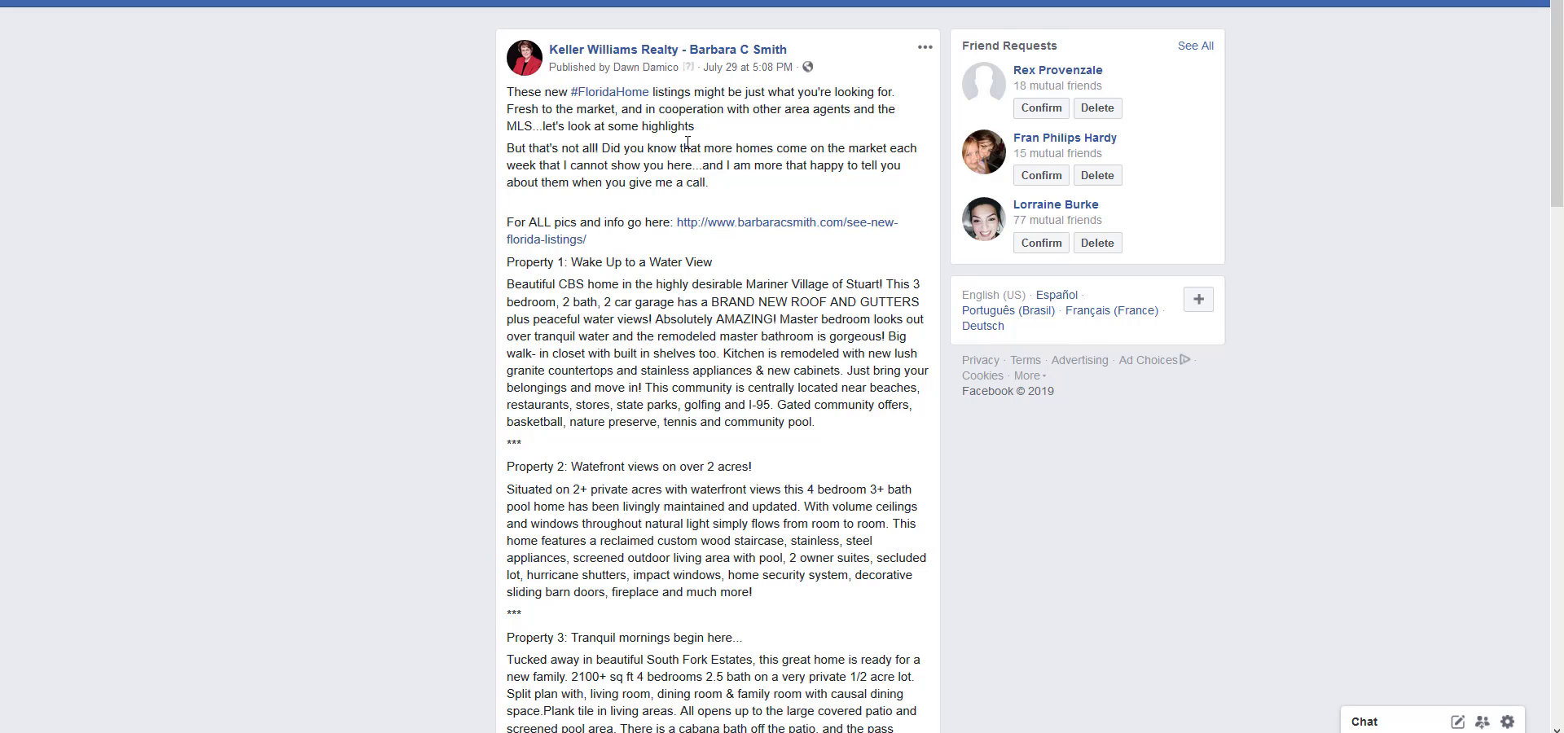
{"action": "scroll", "coordinate": [730, 104], "scroll_direction": "down", "scroll_amount": 4}
{"action": "right_click", "coordinate": [738, 232]}
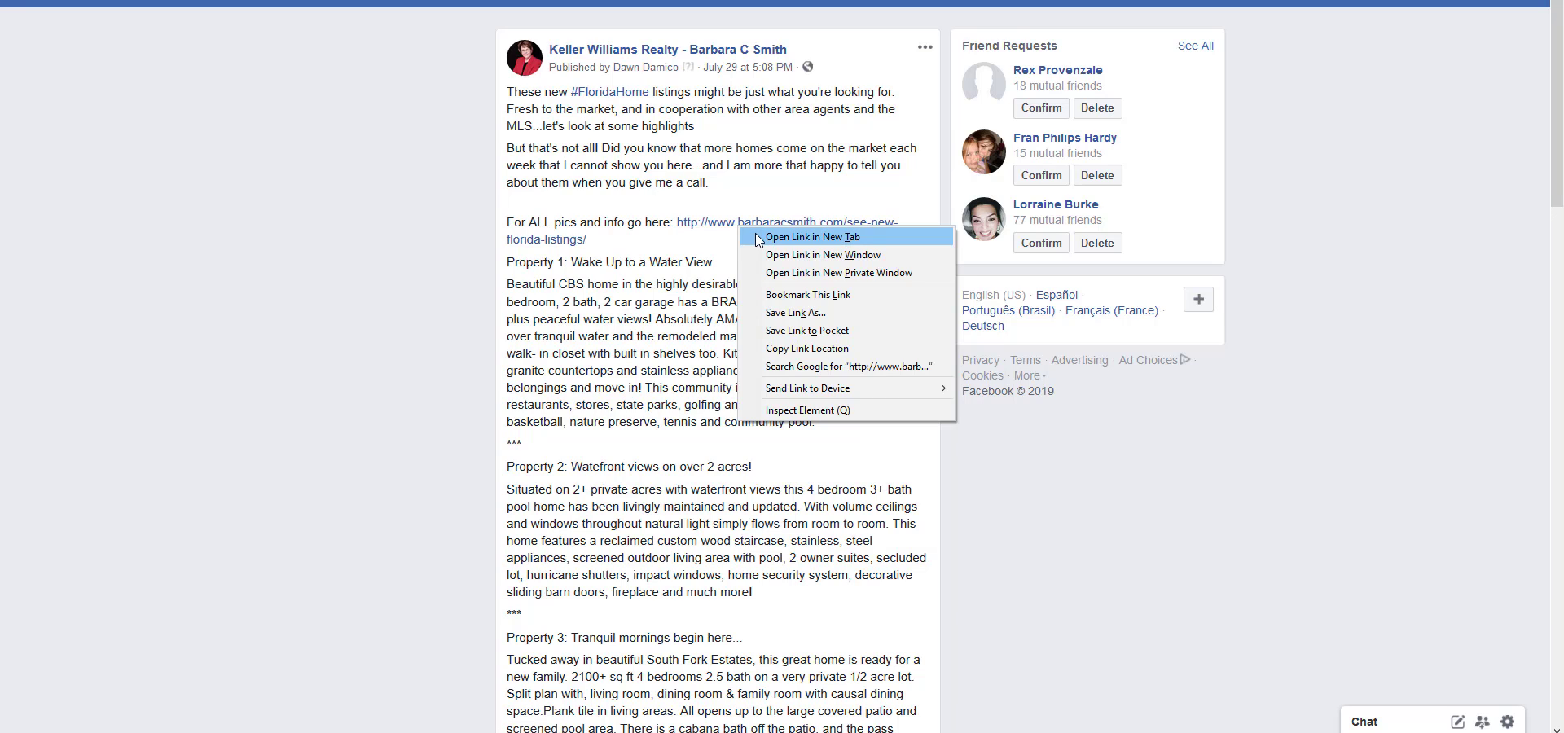
{"action": "left_click", "coordinate": [755, 236]}
Read the rest of the Facebook post, from the property descriptions through the client testimonial and disclaimer to the photos.
{"action": "scroll", "coordinate": [698, 252], "scroll_direction": "down", "scroll_amount": 5}
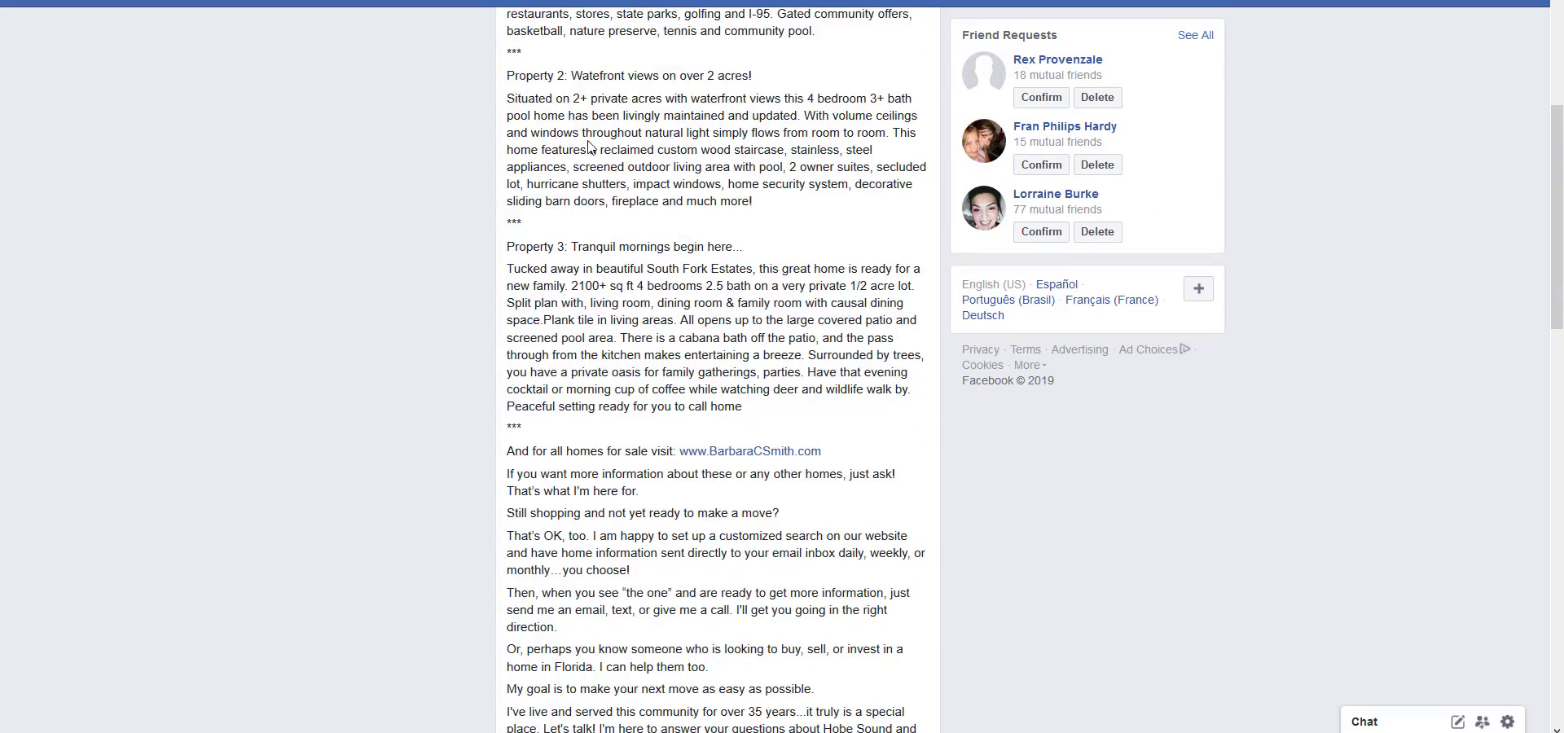
{"action": "scroll", "coordinate": [627, 189], "scroll_direction": "up", "scroll_amount": 3}
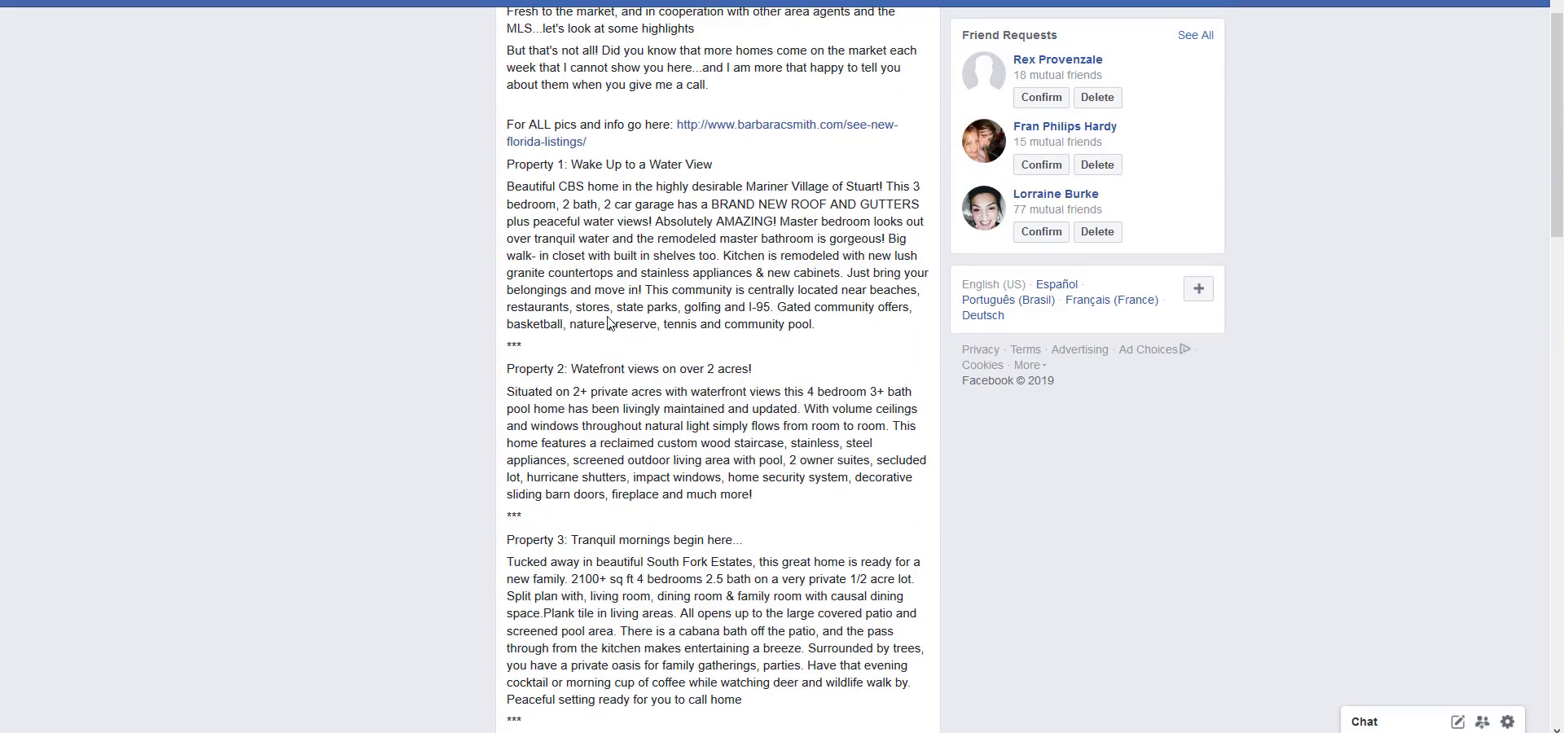
{"action": "scroll", "coordinate": [608, 323], "scroll_direction": "down", "scroll_amount": 5}
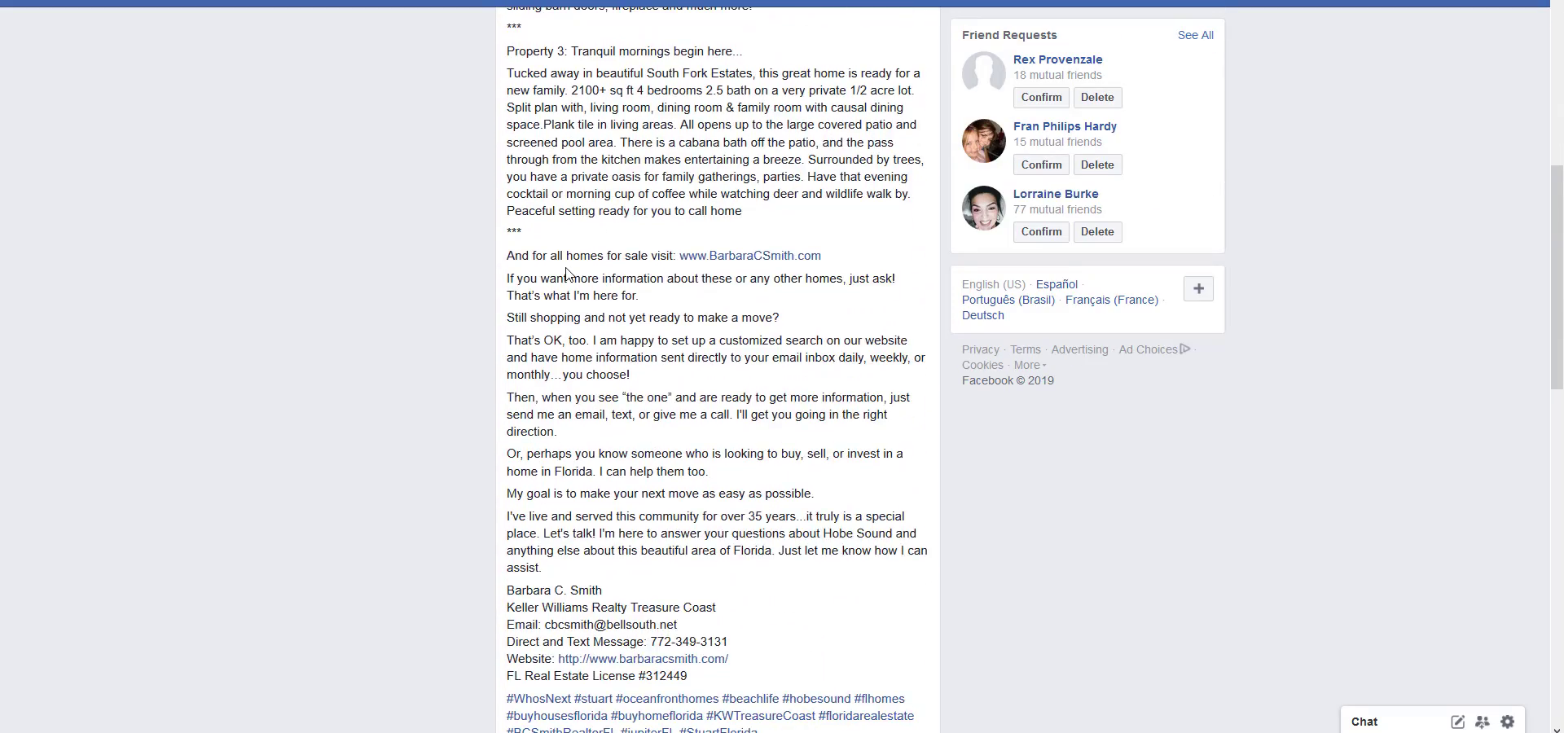
{"action": "scroll", "coordinate": [567, 274], "scroll_direction": "down", "scroll_amount": 2}
{"action": "left_click_drag", "start_coordinate": [510, 60], "coordinate": [743, 366]}
{"action": "left_click", "coordinate": [811, 169]}
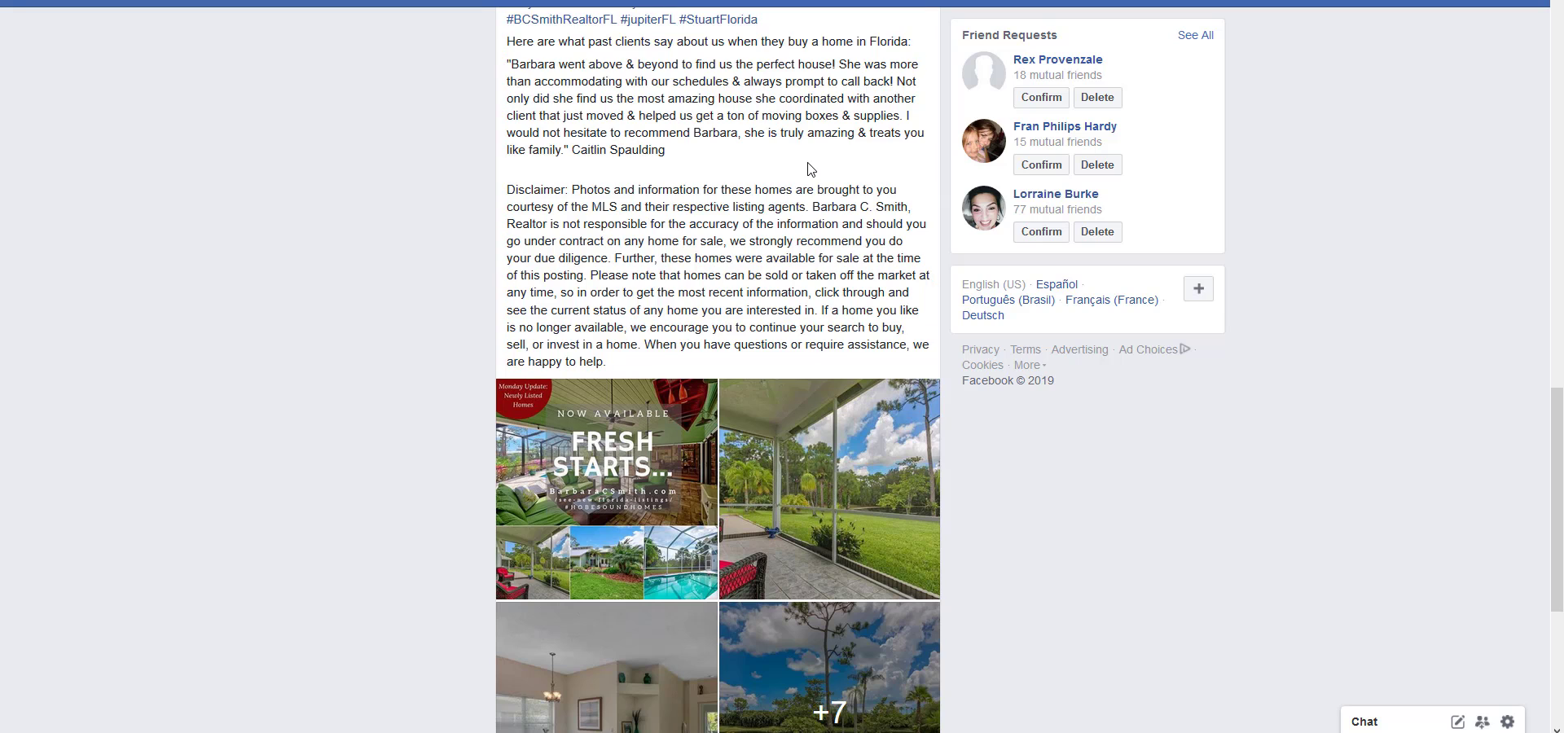
{"action": "scroll", "coordinate": [810, 169], "scroll_direction": "down", "scroll_amount": 2}
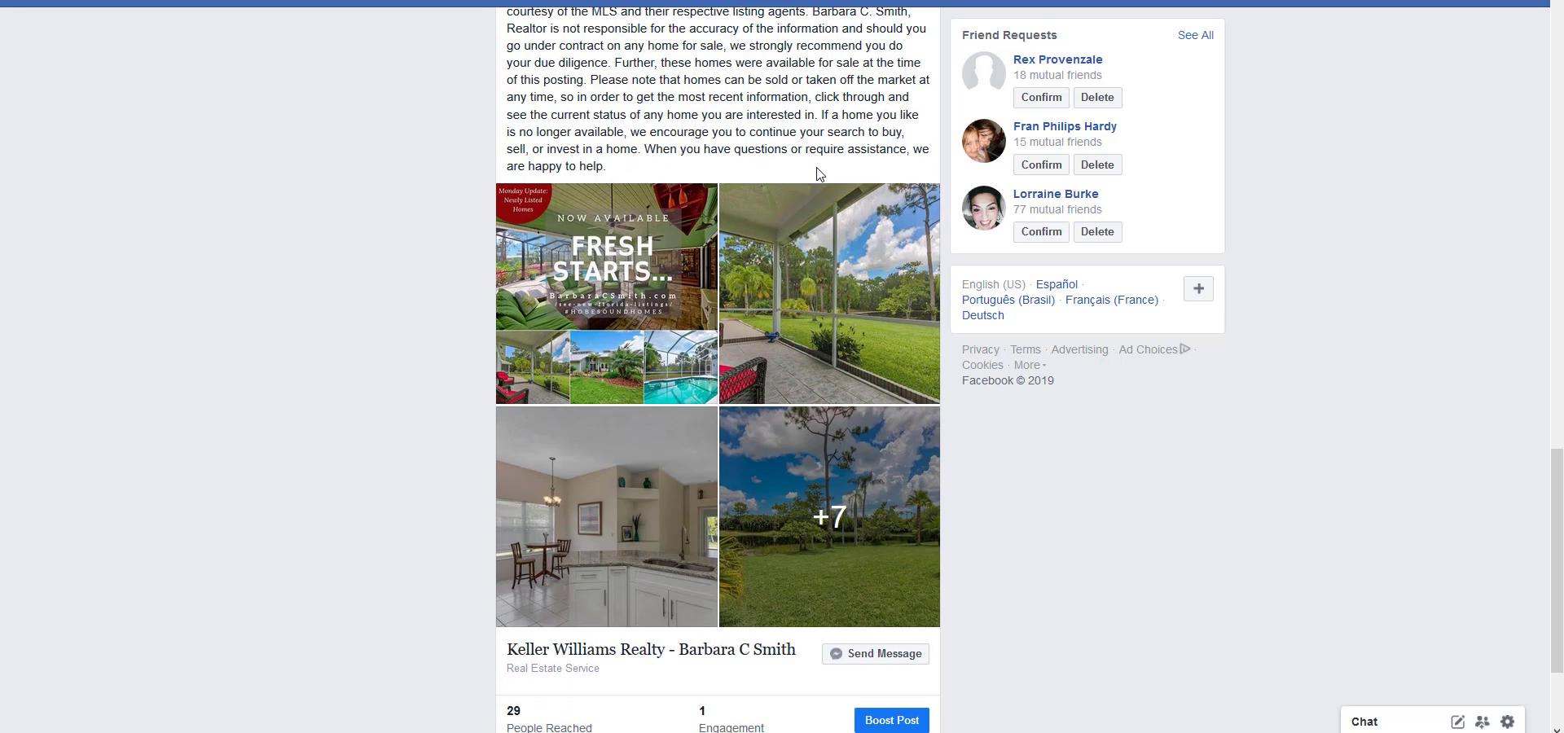
View the post's "Fresh Starts..." cover graphic and the Property 1 photos, checking the heading in each photo's description.
{"action": "left_click", "coordinate": [590, 279]}
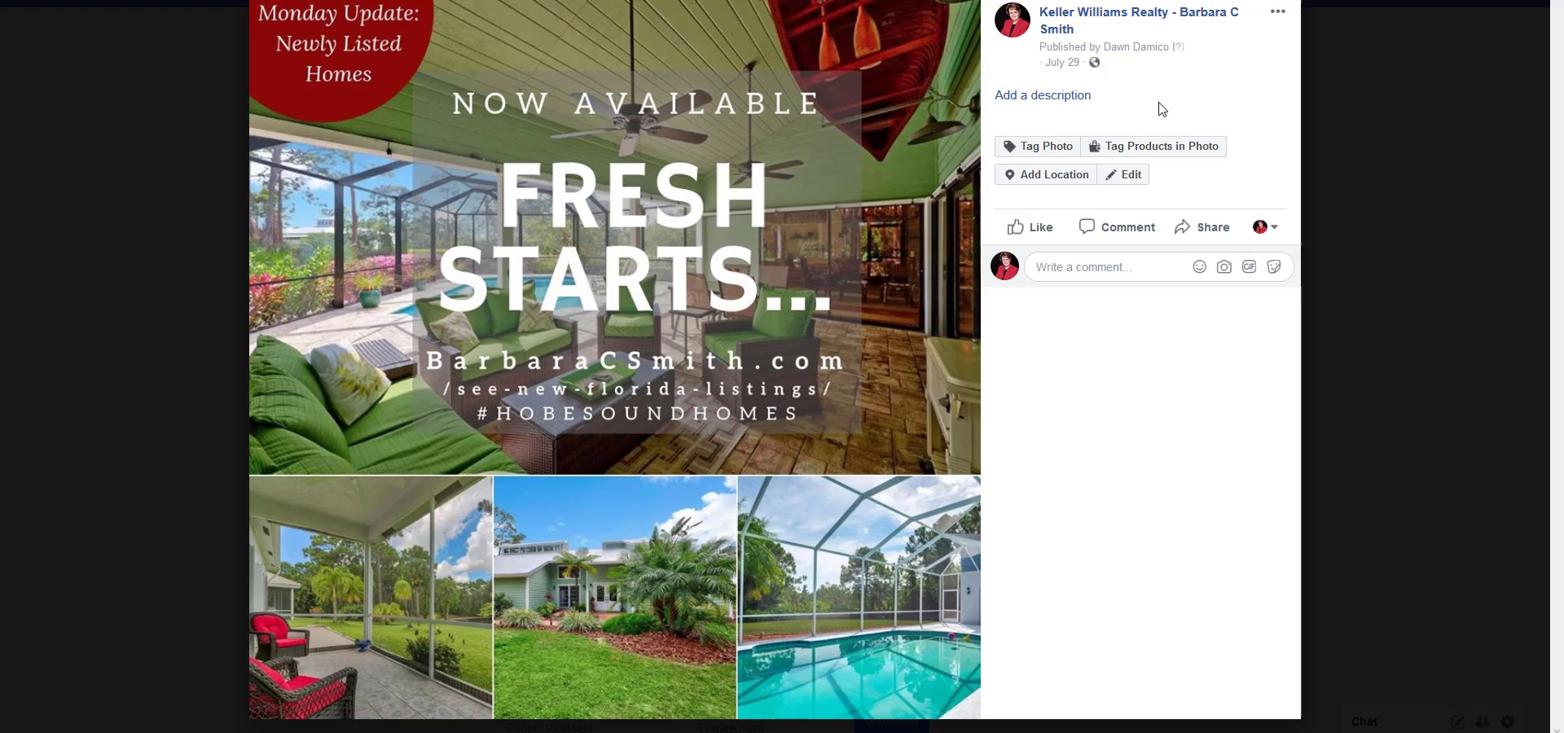
{"action": "left_click", "coordinate": [956, 357]}
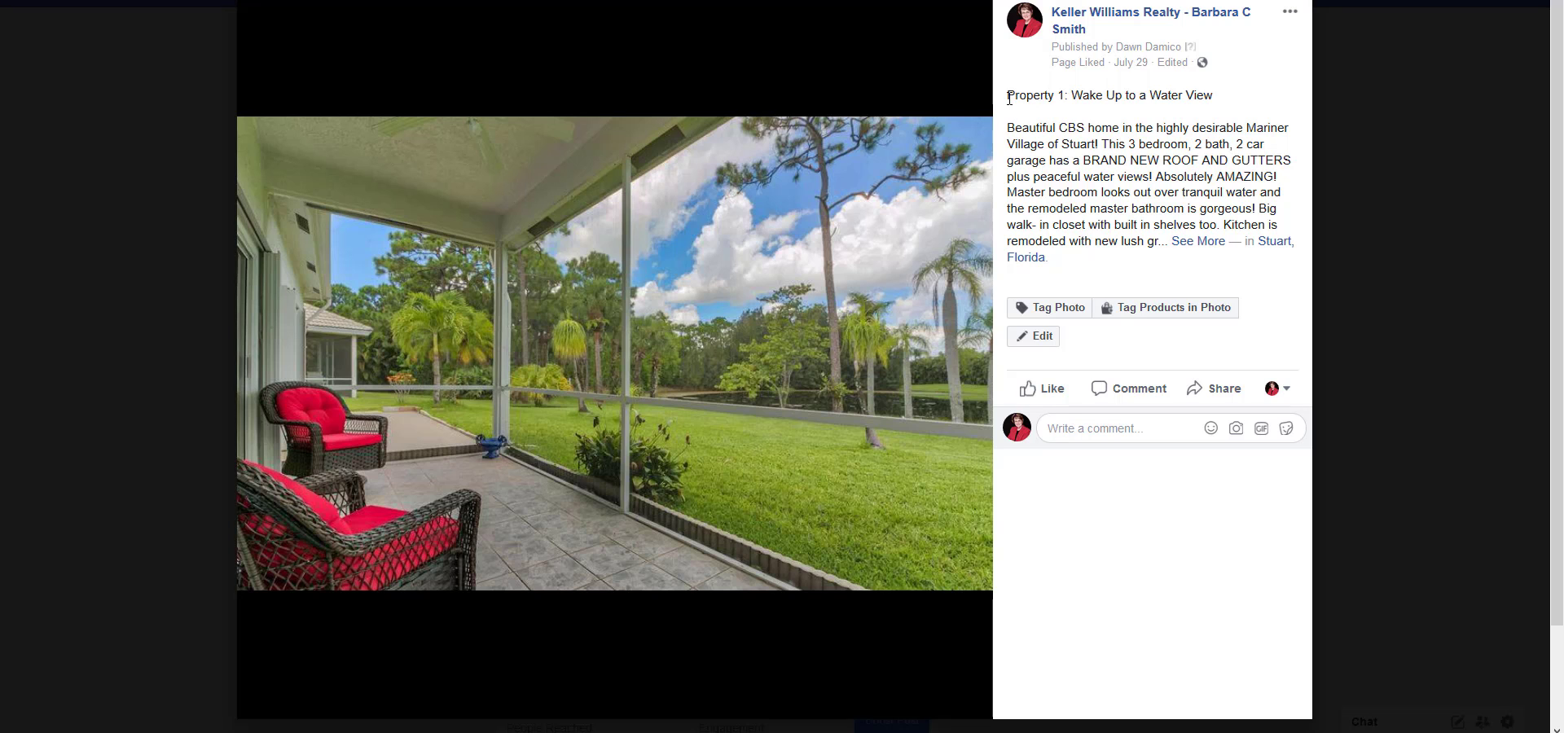
{"action": "left_click_drag", "start_coordinate": [1010, 98], "coordinate": [1215, 97]}
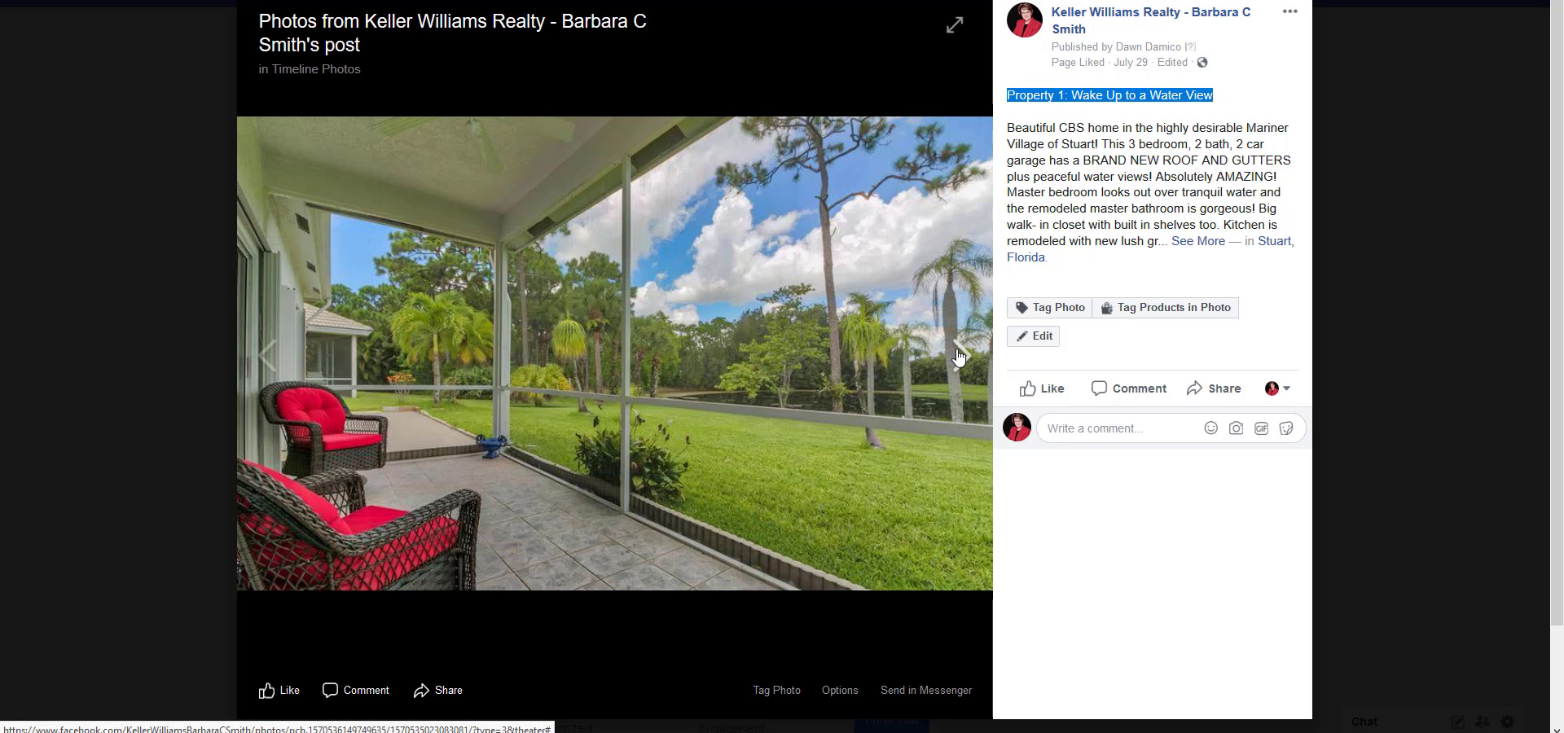
{"action": "left_click", "coordinate": [958, 357]}
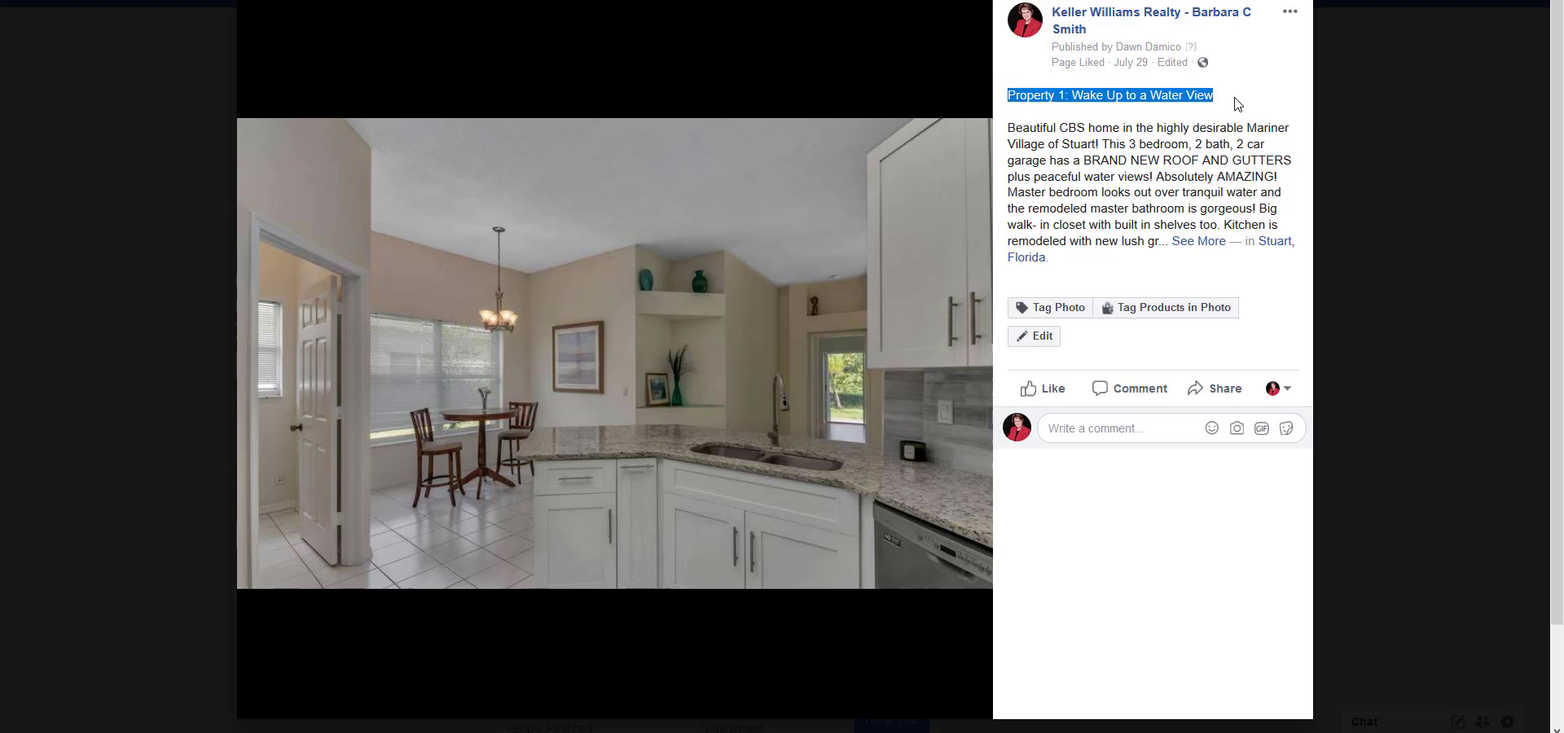
{"action": "left_click", "coordinate": [967, 355]}
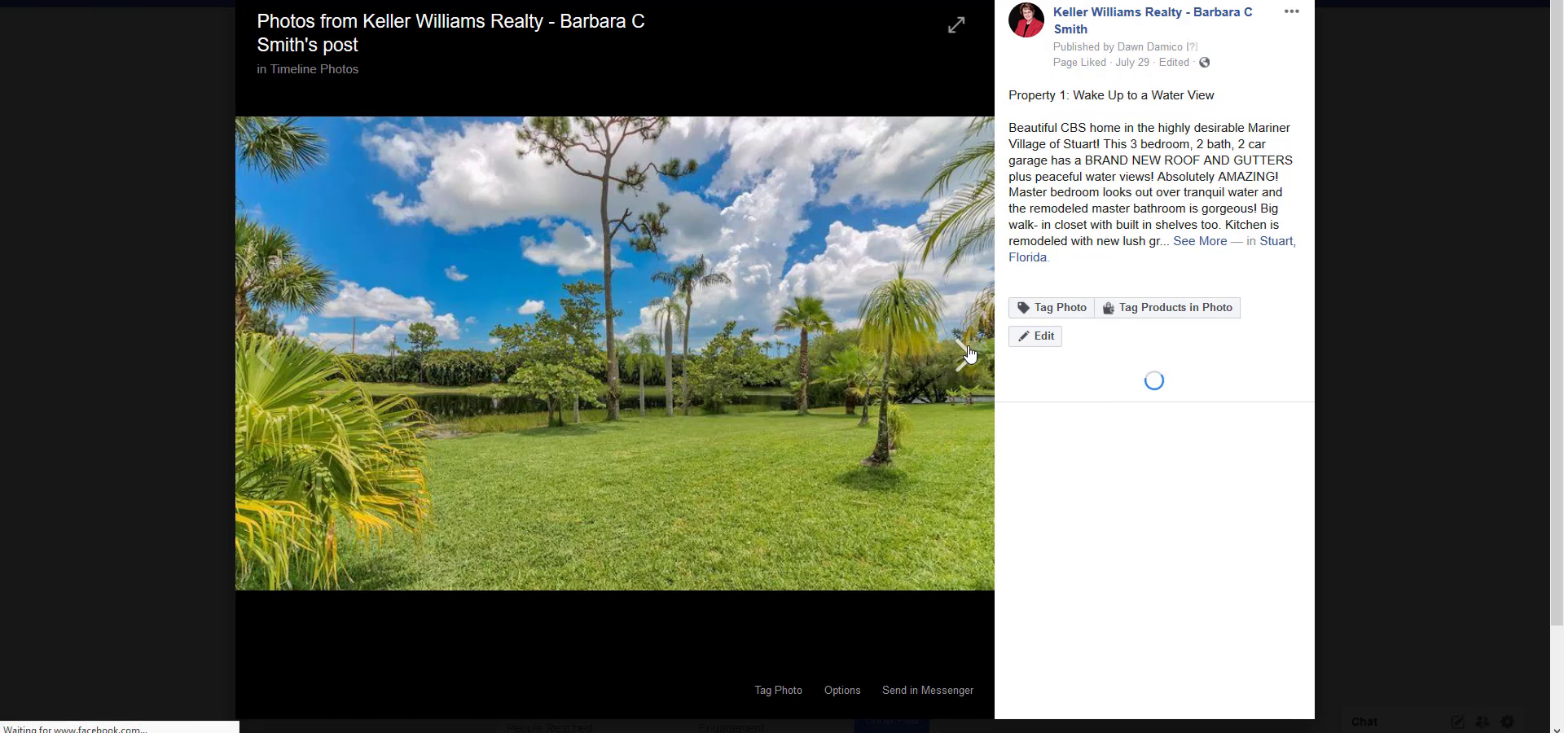
{"action": "left_click_drag", "start_coordinate": [1010, 104], "coordinate": [1216, 98]}
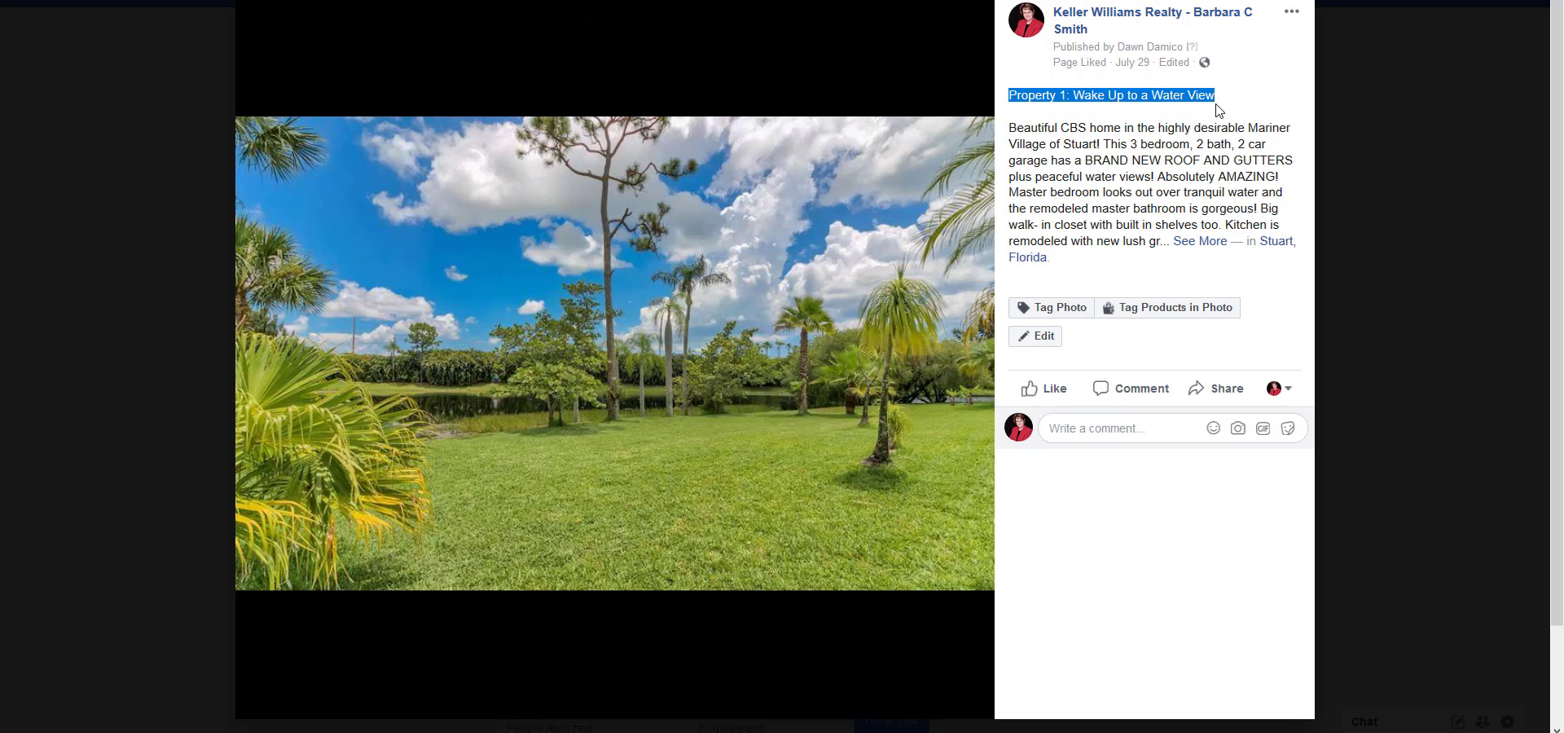
Go through the Property 2 and Property 3 photos of the post and check their individual descriptions.
{"action": "left_click", "coordinate": [972, 373]}
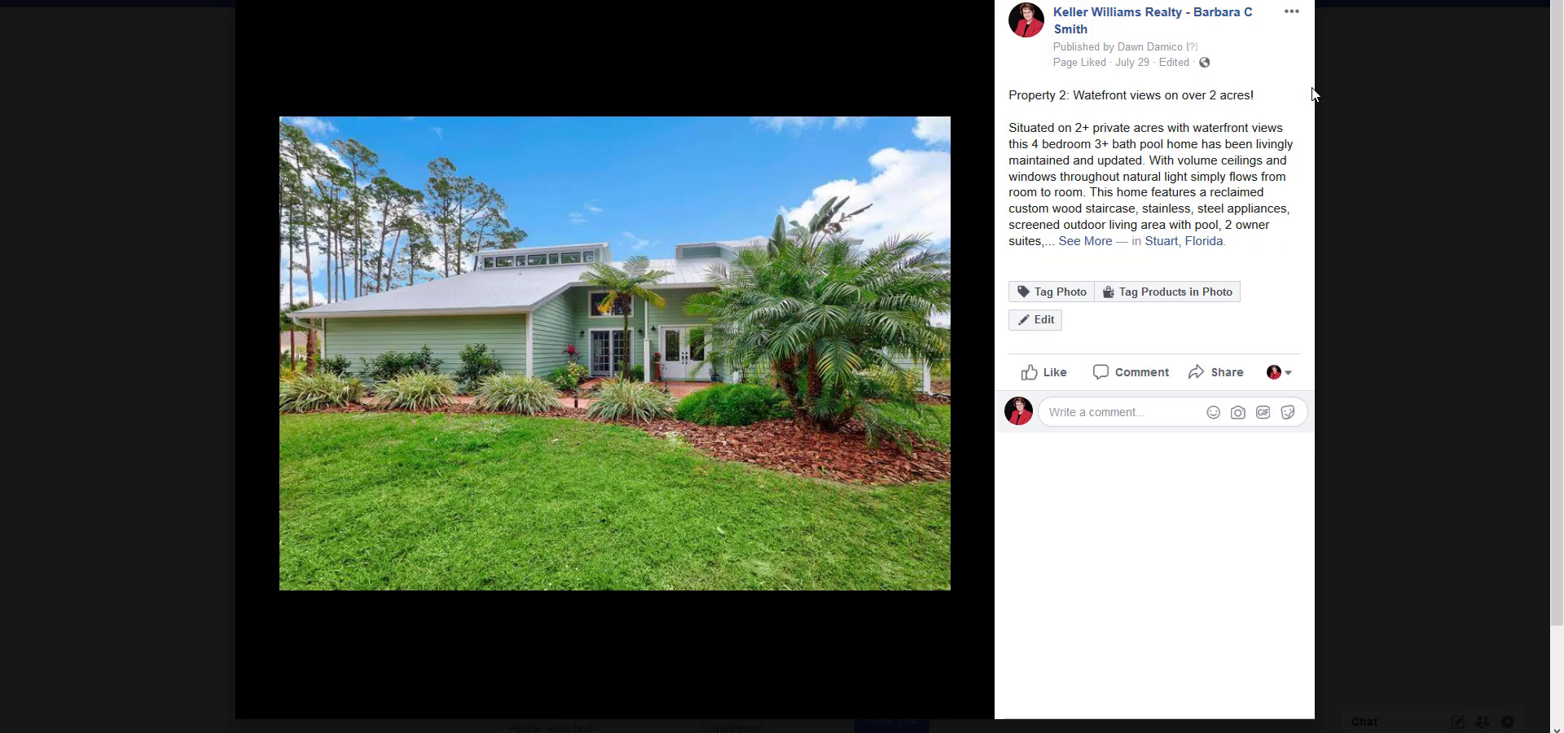
{"action": "left_click", "coordinate": [965, 359]}
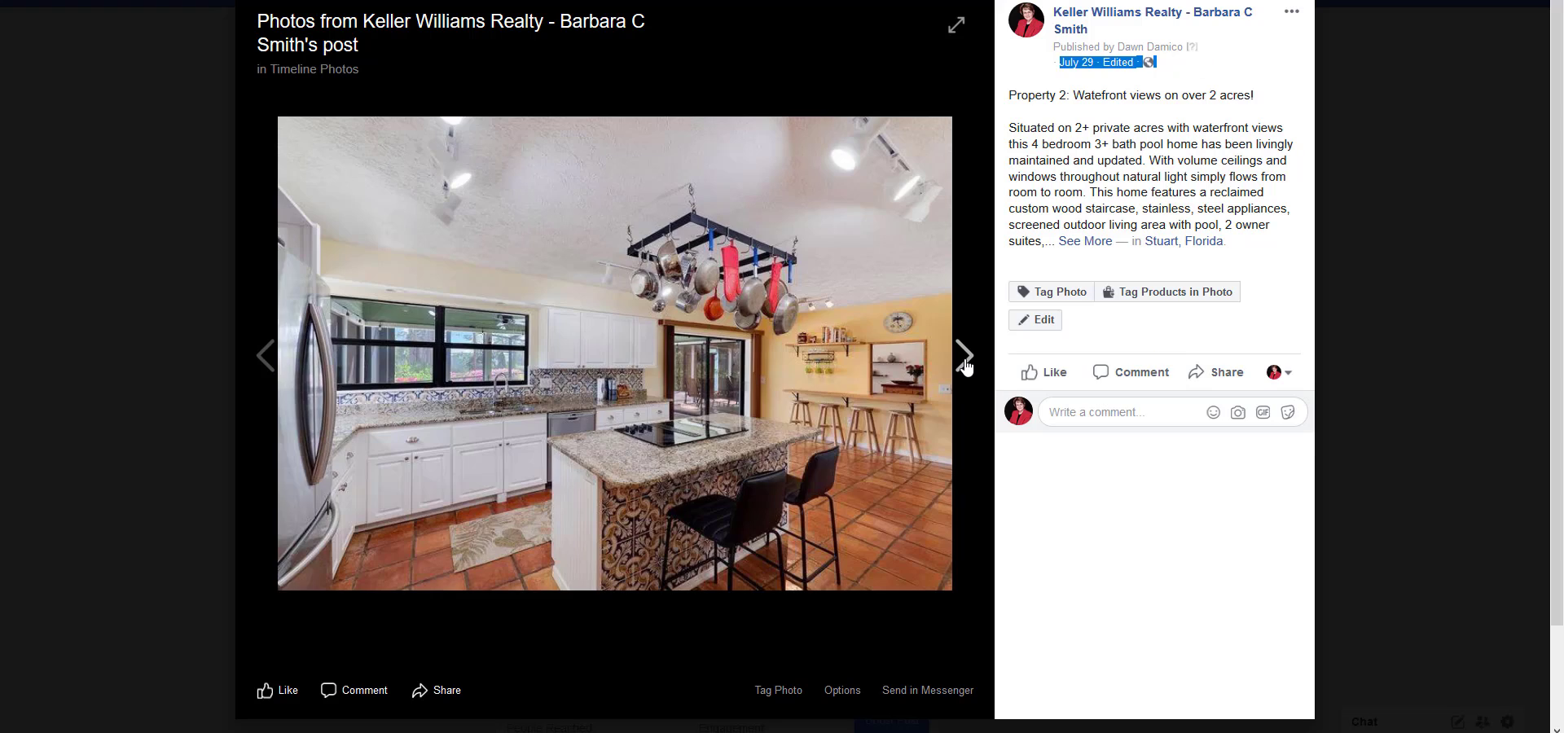
{"action": "left_click", "coordinate": [966, 363]}
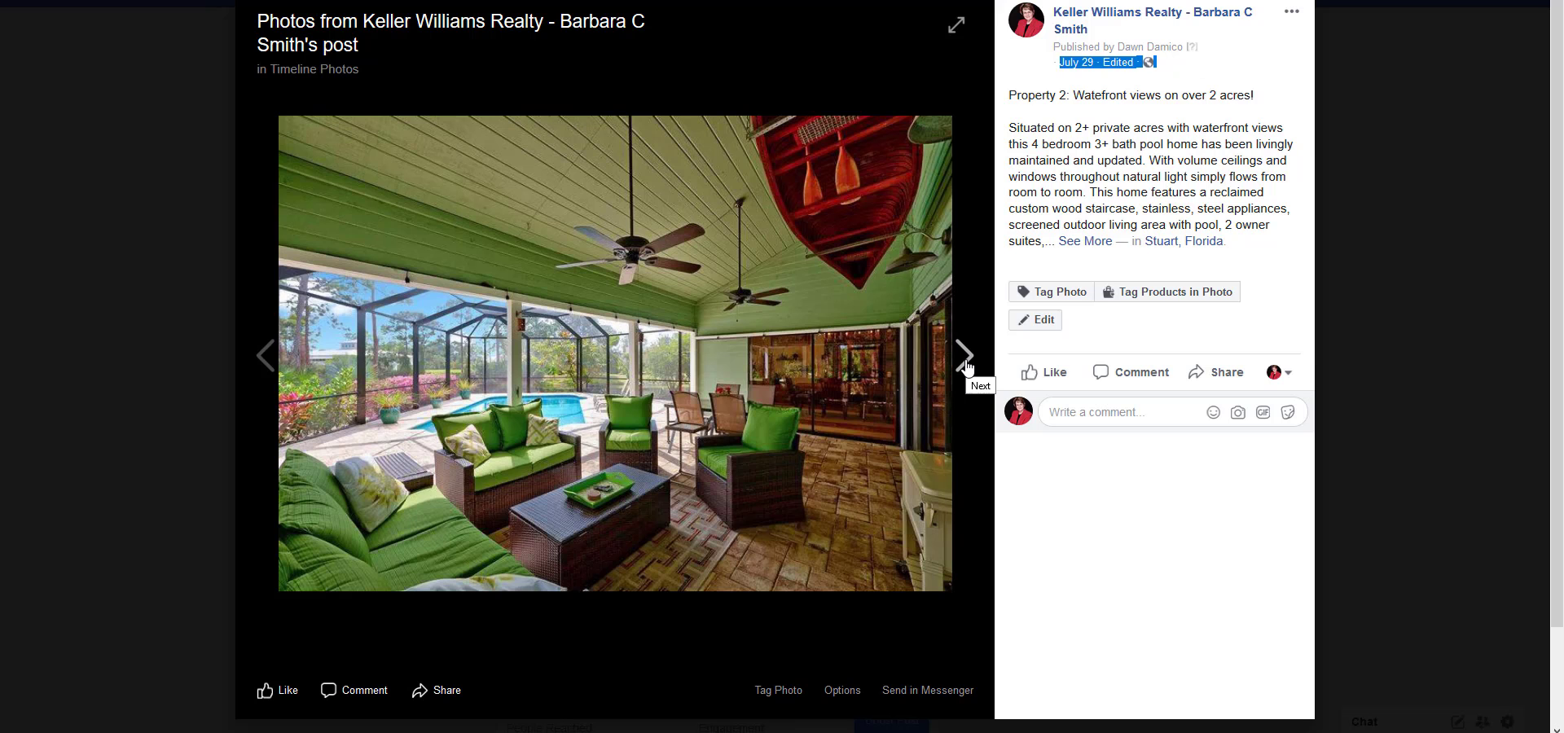
{"action": "left_click", "coordinate": [966, 367]}
{"action": "left_click", "coordinate": [967, 367]}
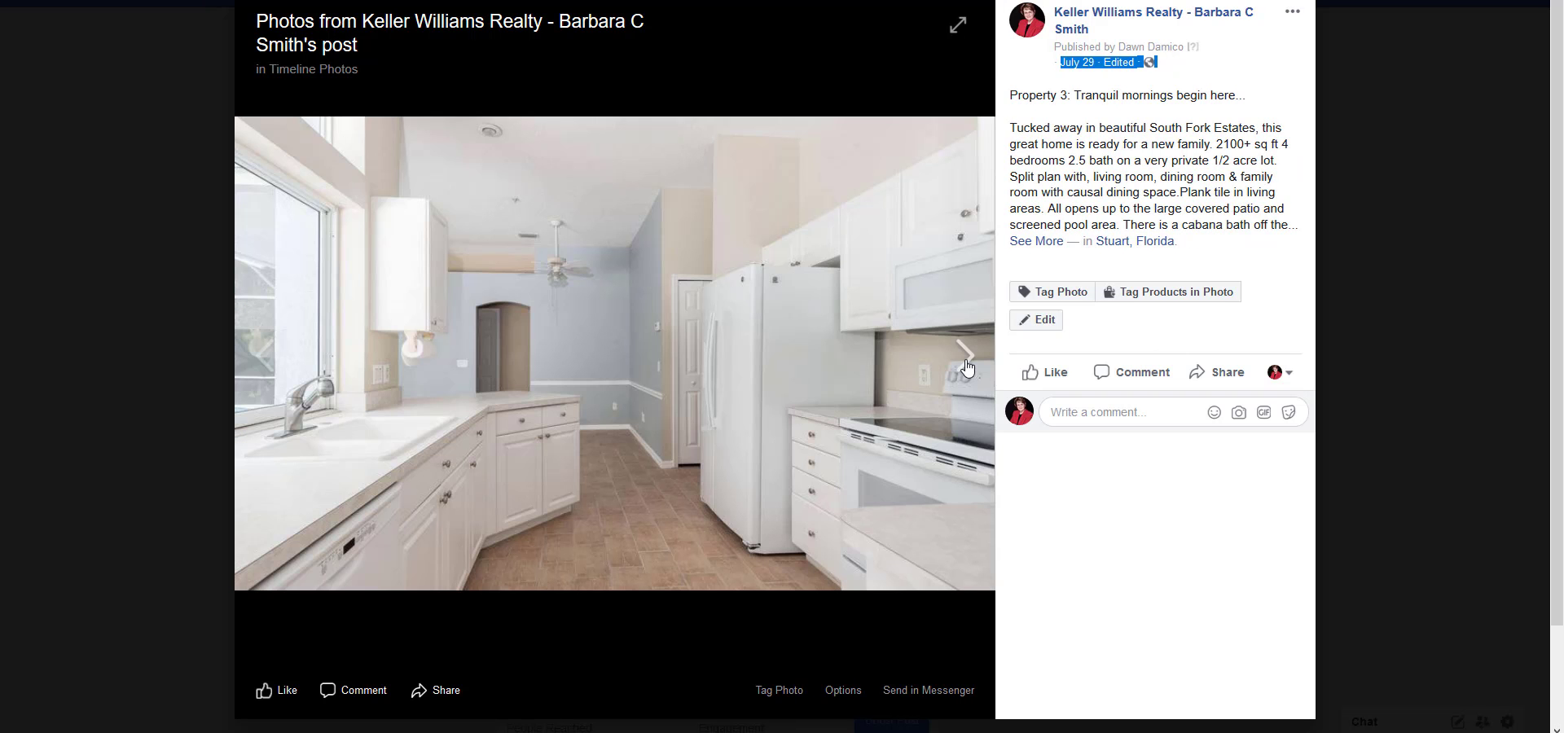
{"action": "left_click", "coordinate": [967, 367]}
{"action": "left_click", "coordinate": [965, 363]}
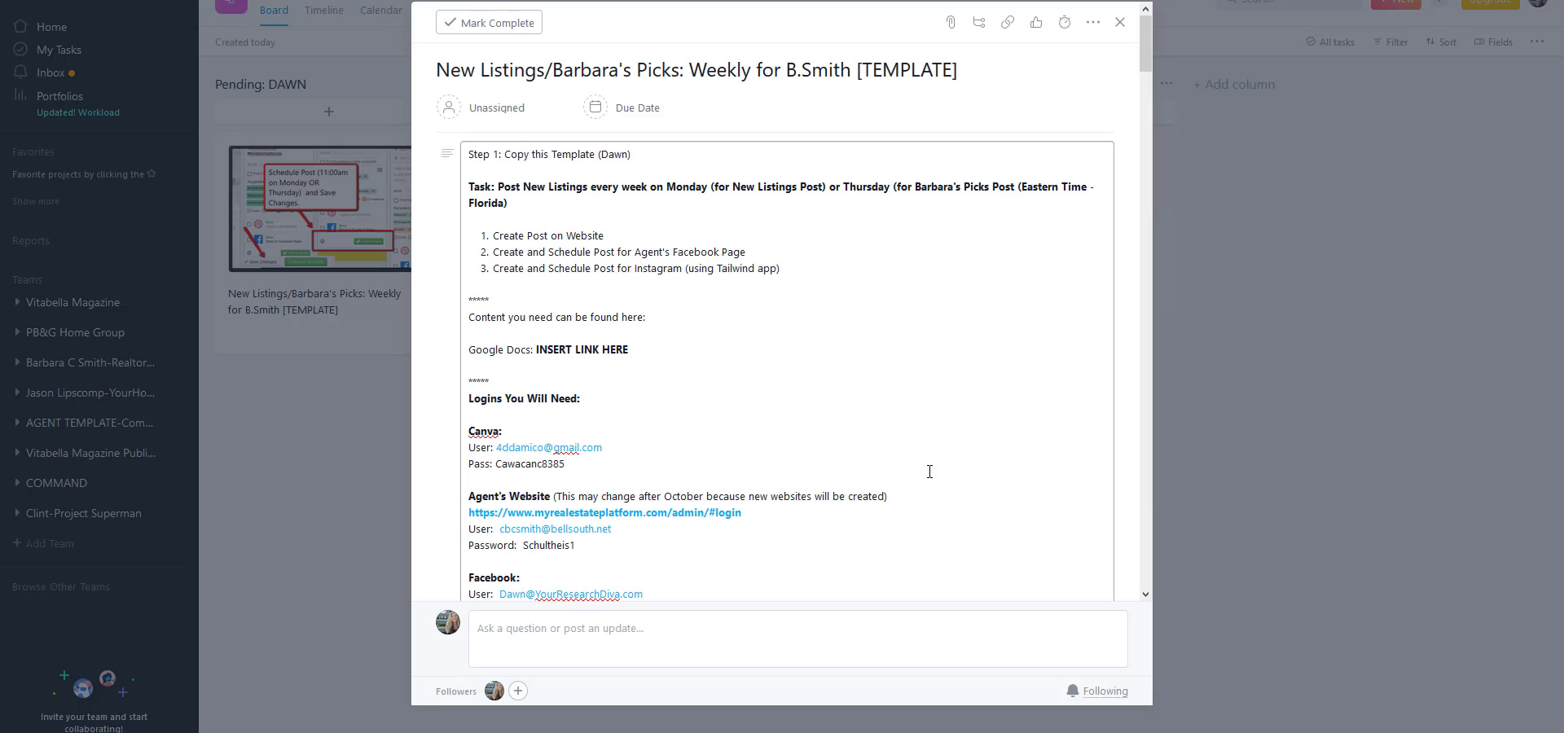
In the Asana weekly listings template task, review the task overview, required logins, completed post examples and instructions.
{"action": "scroll", "coordinate": [950, 386], "scroll_direction": "down", "scroll_amount": 4}
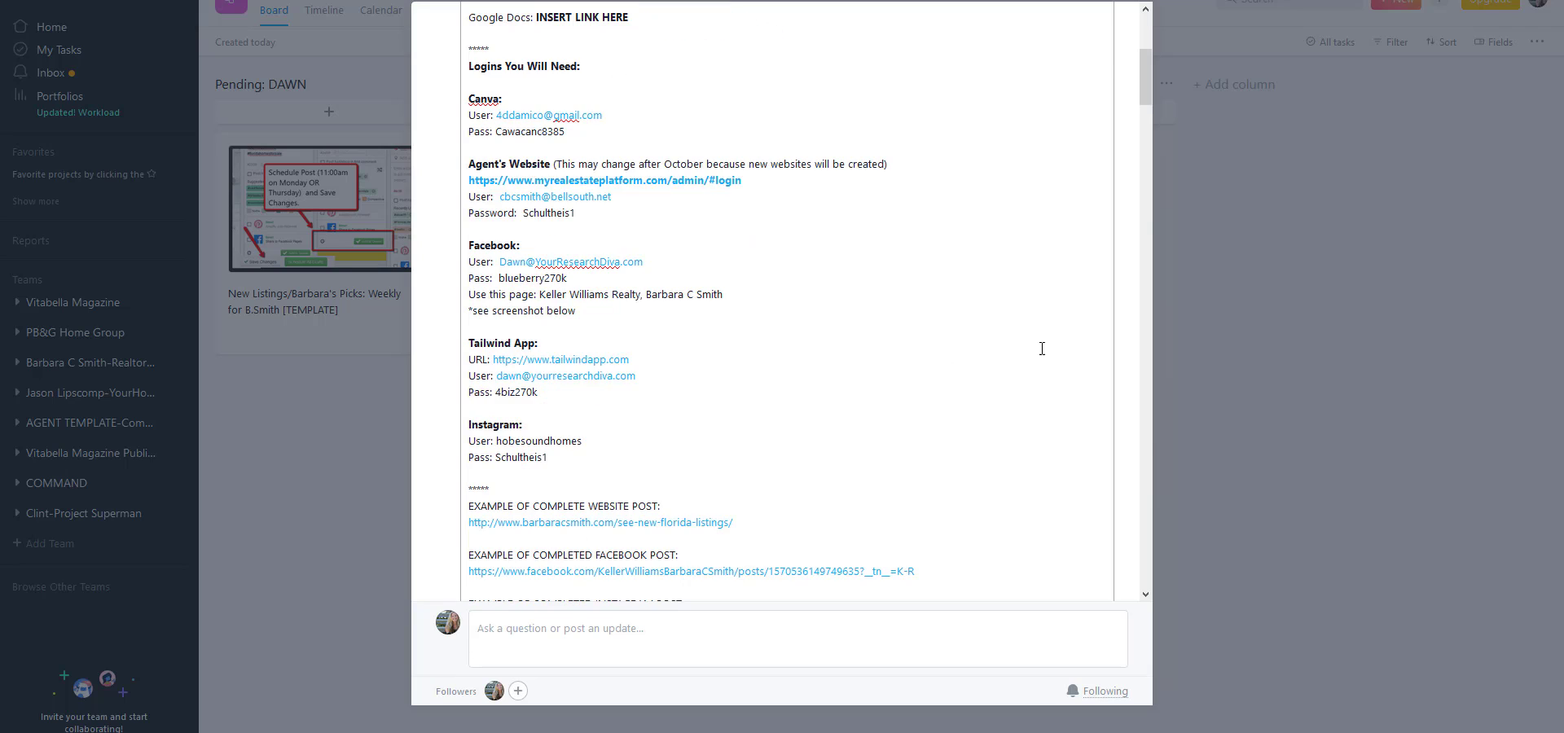
{"action": "scroll", "coordinate": [1040, 349], "scroll_direction": "up", "scroll_amount": 4}
{"action": "scroll", "coordinate": [586, 237], "scroll_direction": "down", "scroll_amount": 7}
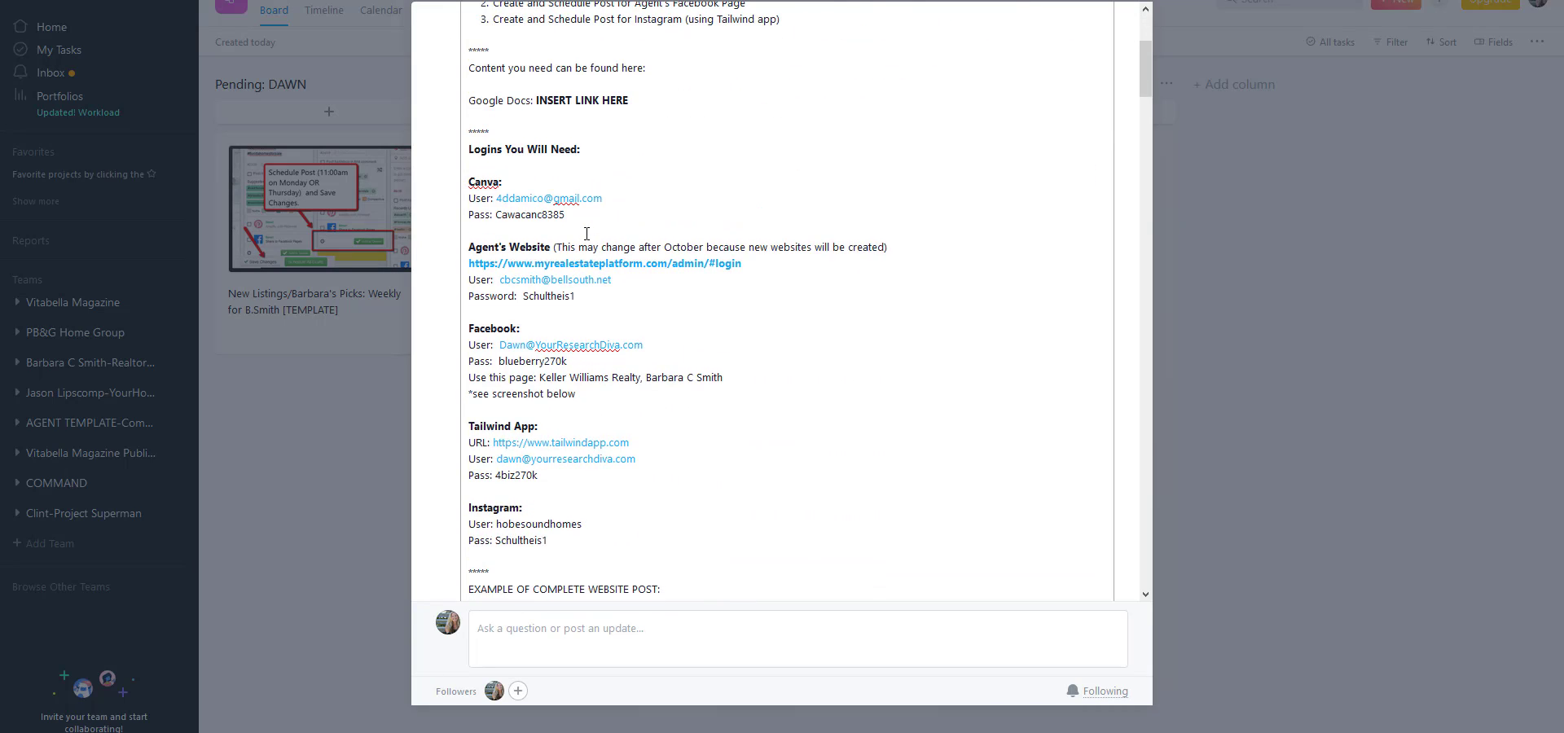
{"action": "scroll", "coordinate": [587, 234], "scroll_direction": "up", "scroll_amount": 6}
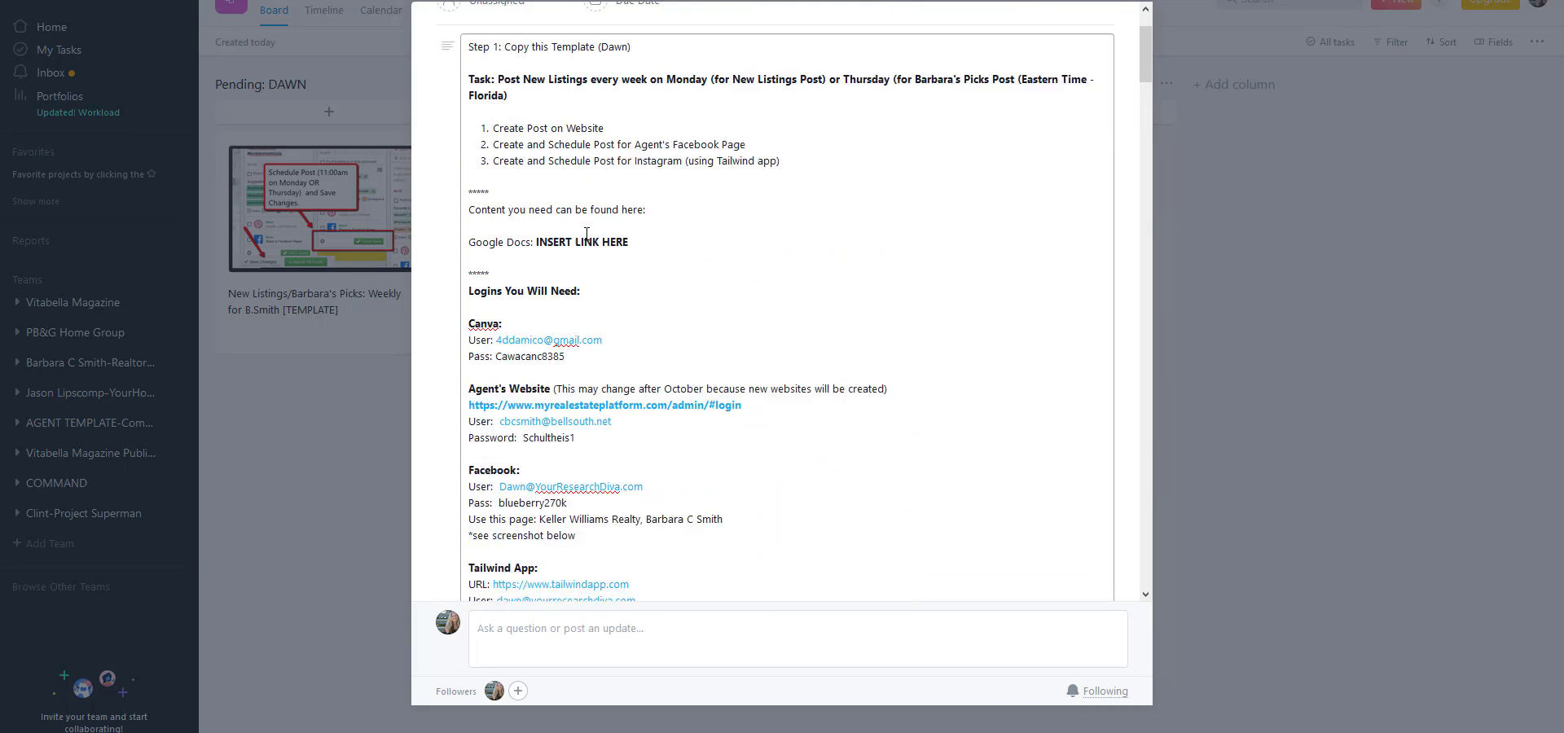
{"action": "scroll", "coordinate": [797, 265], "scroll_direction": "down", "scroll_amount": 6}
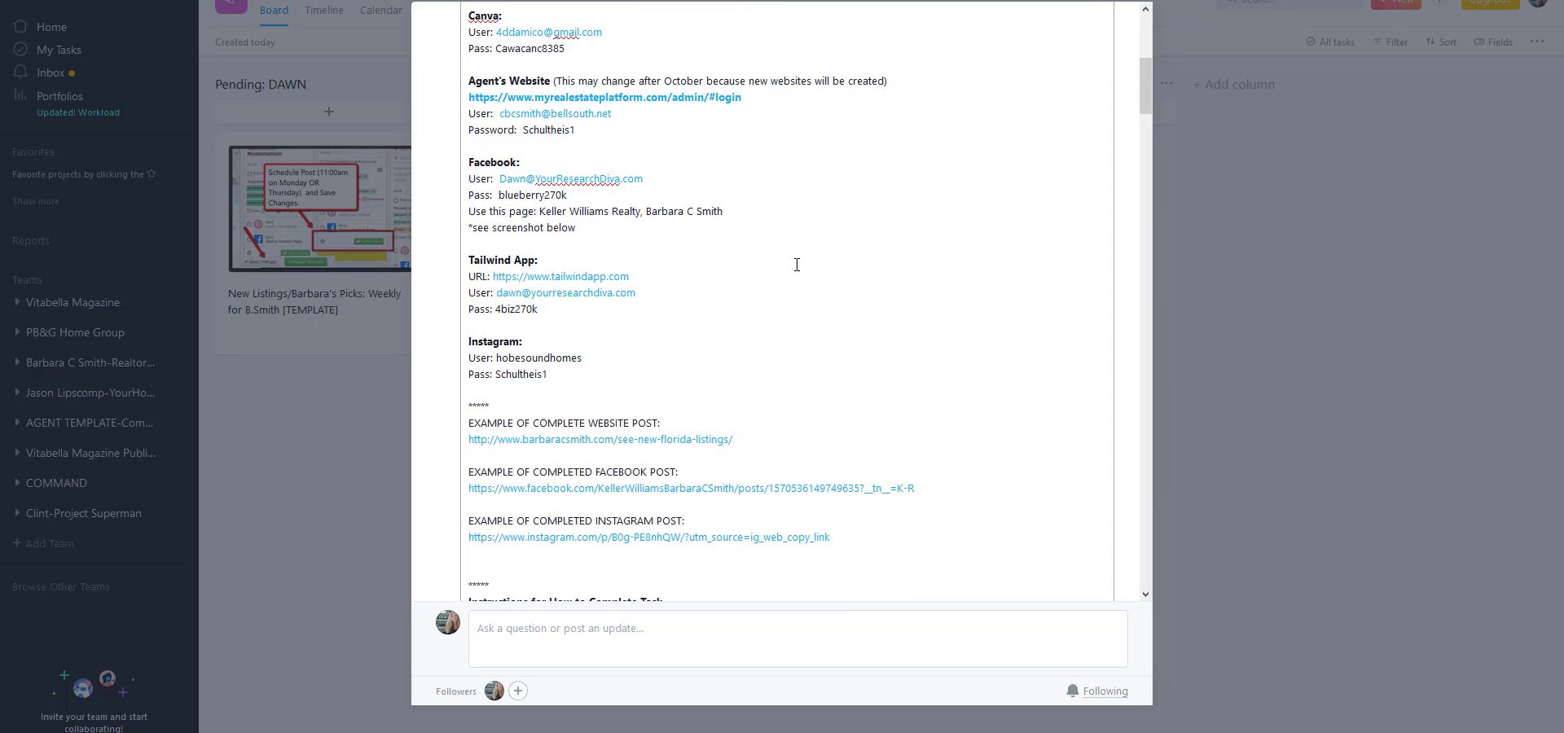
{"action": "scroll", "coordinate": [797, 265], "scroll_direction": "down", "scroll_amount": 2}
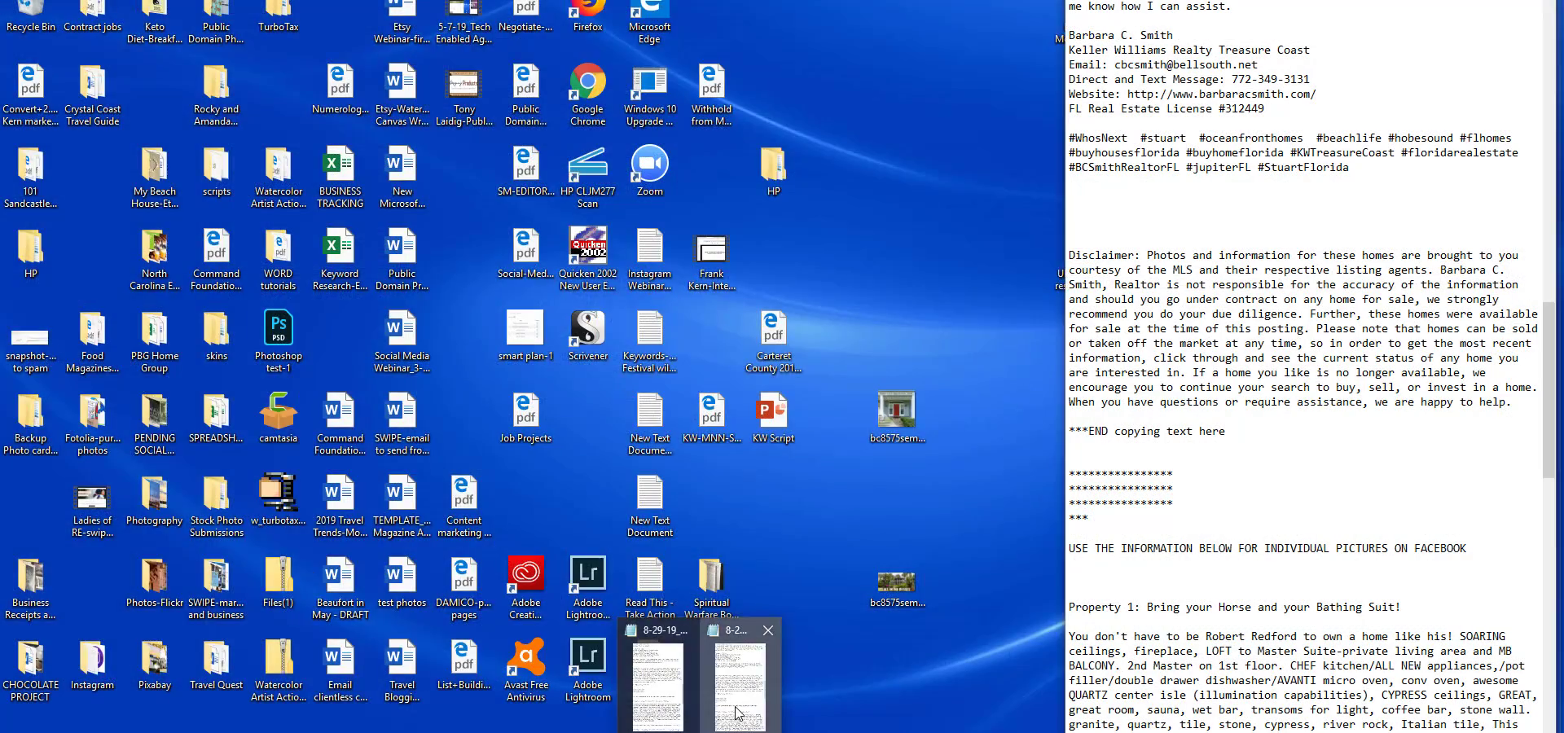
Open the 8-26-19 text file, review the new listings post text from its introduction, and return to the Asana task.
{"action": "left_click", "coordinate": [737, 712]}
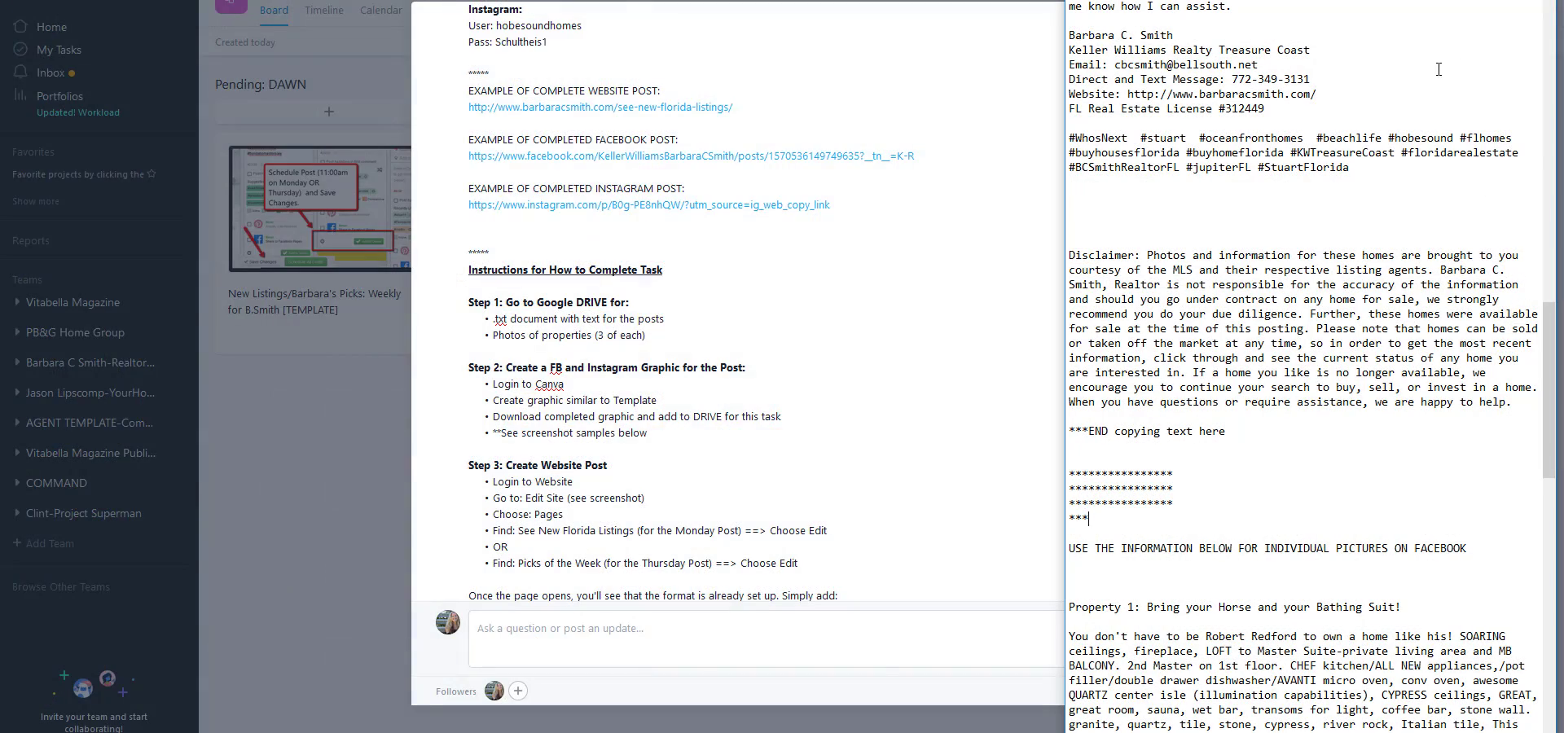
{"action": "scroll", "coordinate": [1439, 69], "scroll_direction": "up", "scroll_amount": 20}
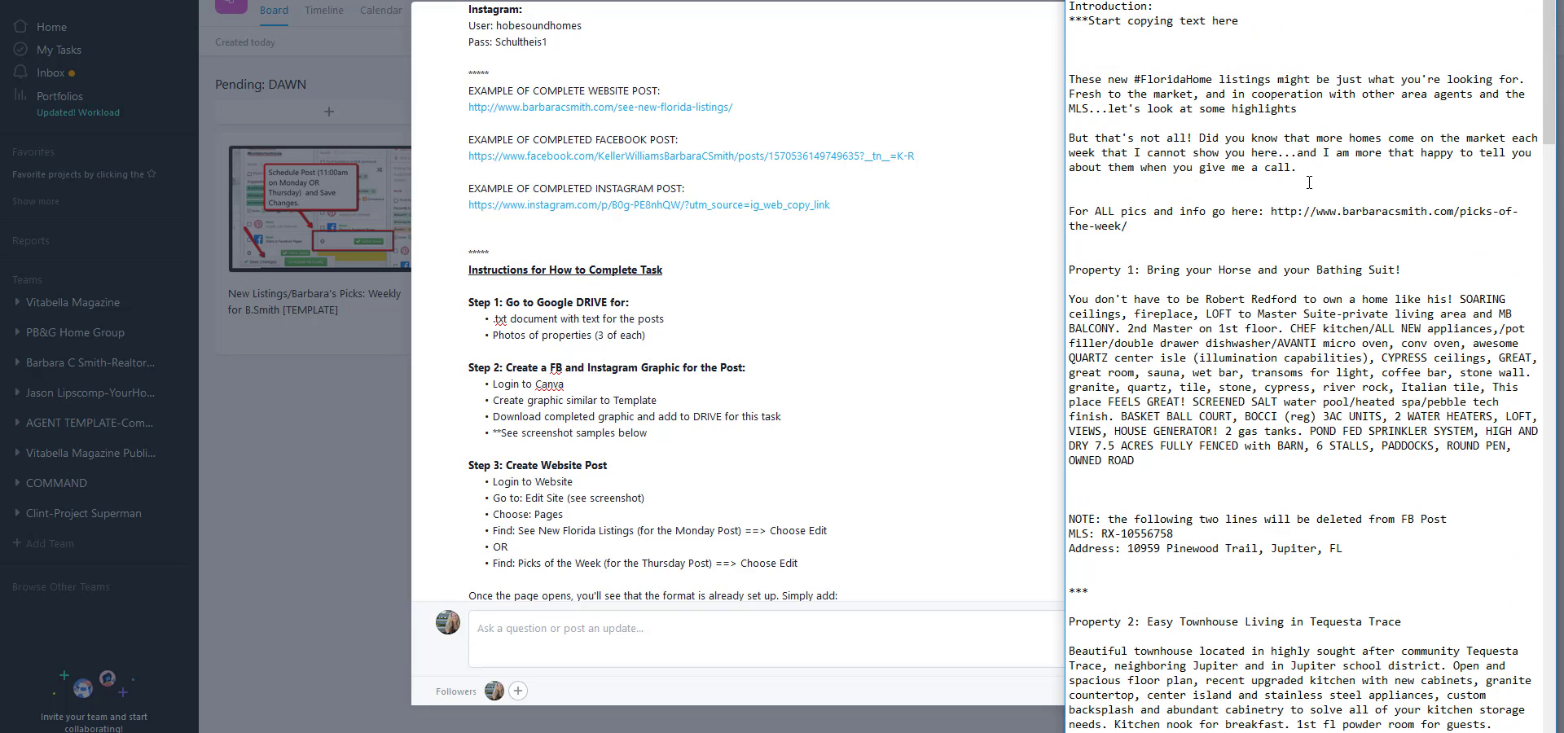
{"action": "left_click", "coordinate": [942, 300]}
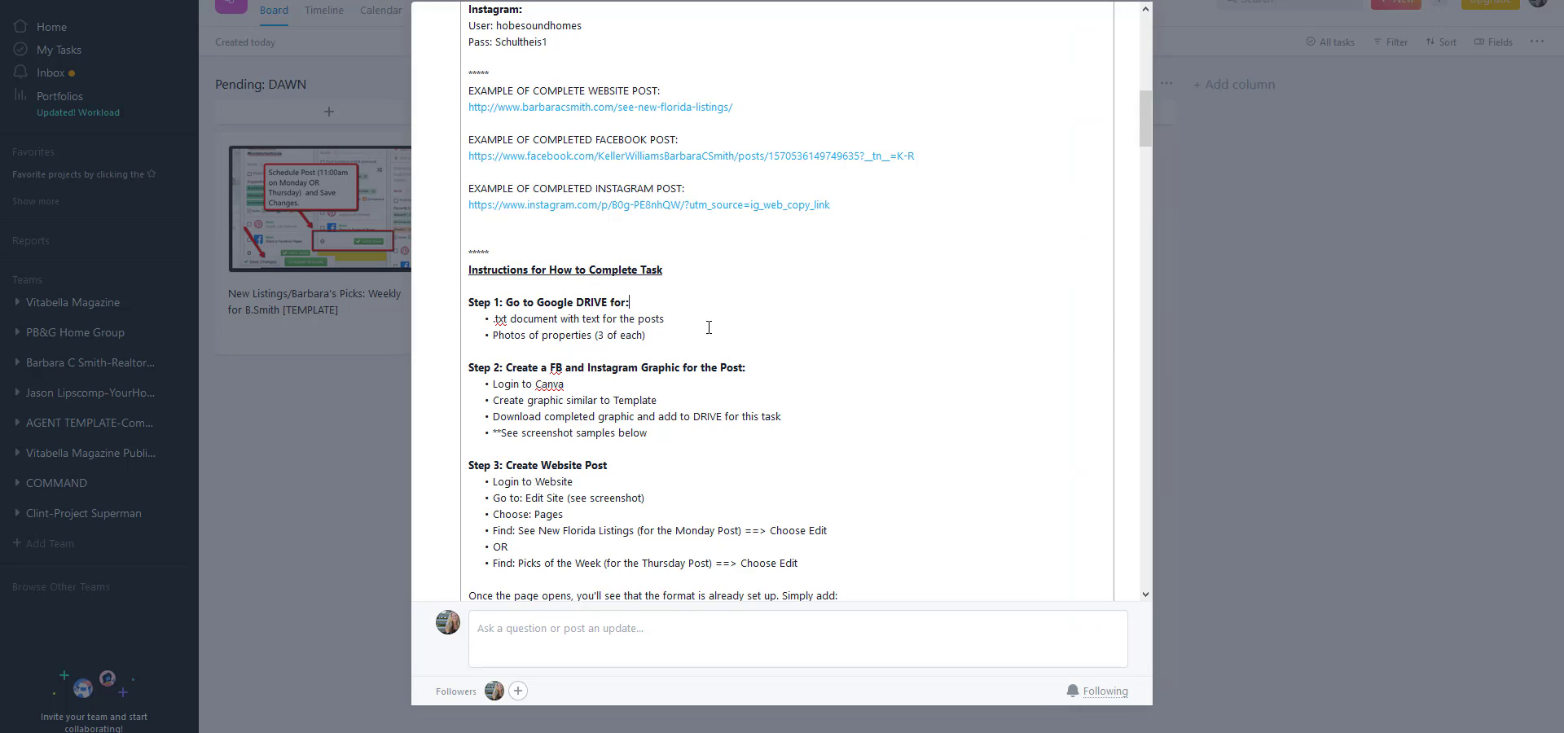
Examine the Step 2 instructions on creating the Facebook and Instagram graphic for the post.
{"action": "scroll", "coordinate": [613, 328], "scroll_direction": "down", "scroll_amount": 1}
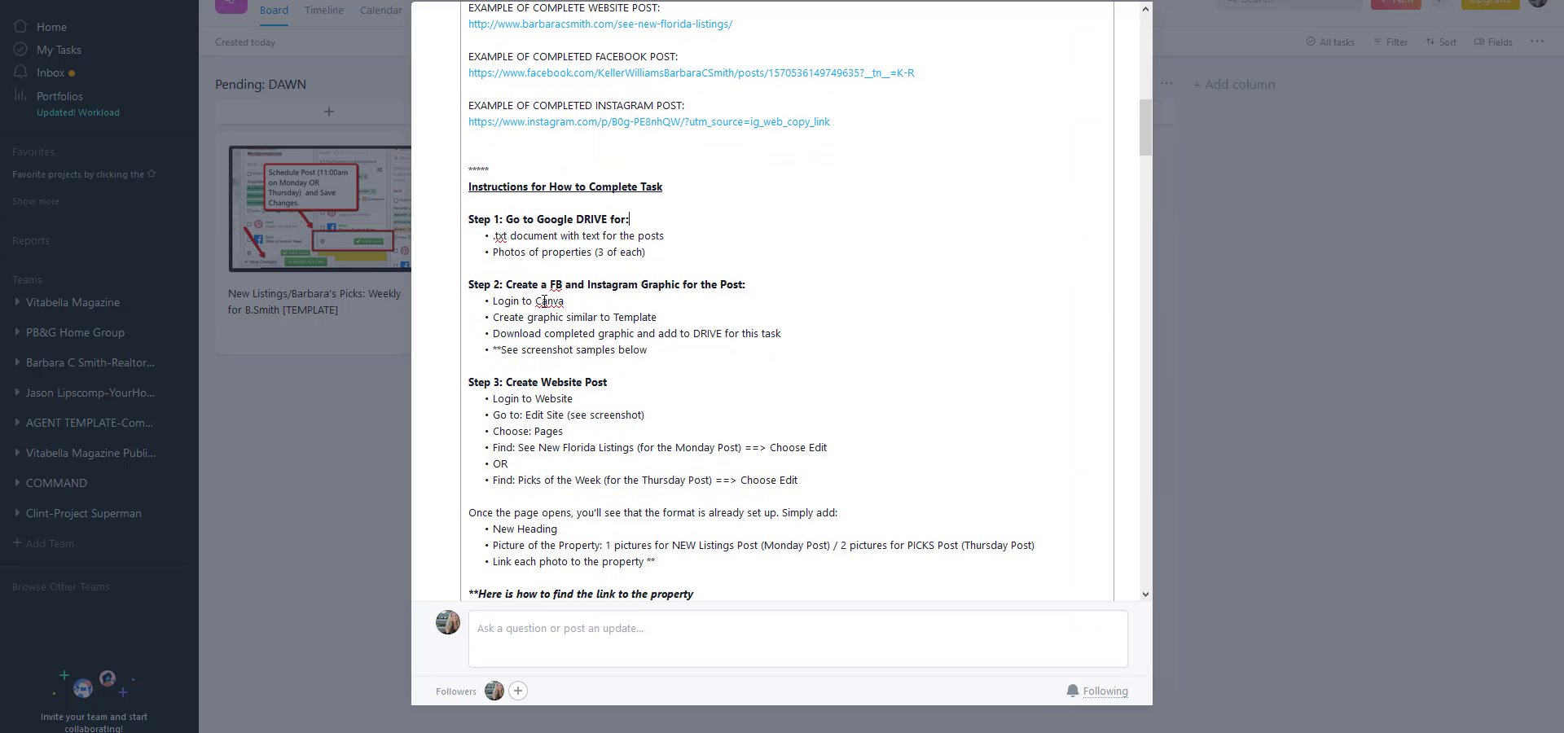
{"action": "left_click_drag", "start_coordinate": [508, 287], "coordinate": [741, 281]}
{"action": "left_click", "coordinate": [951, 327]}
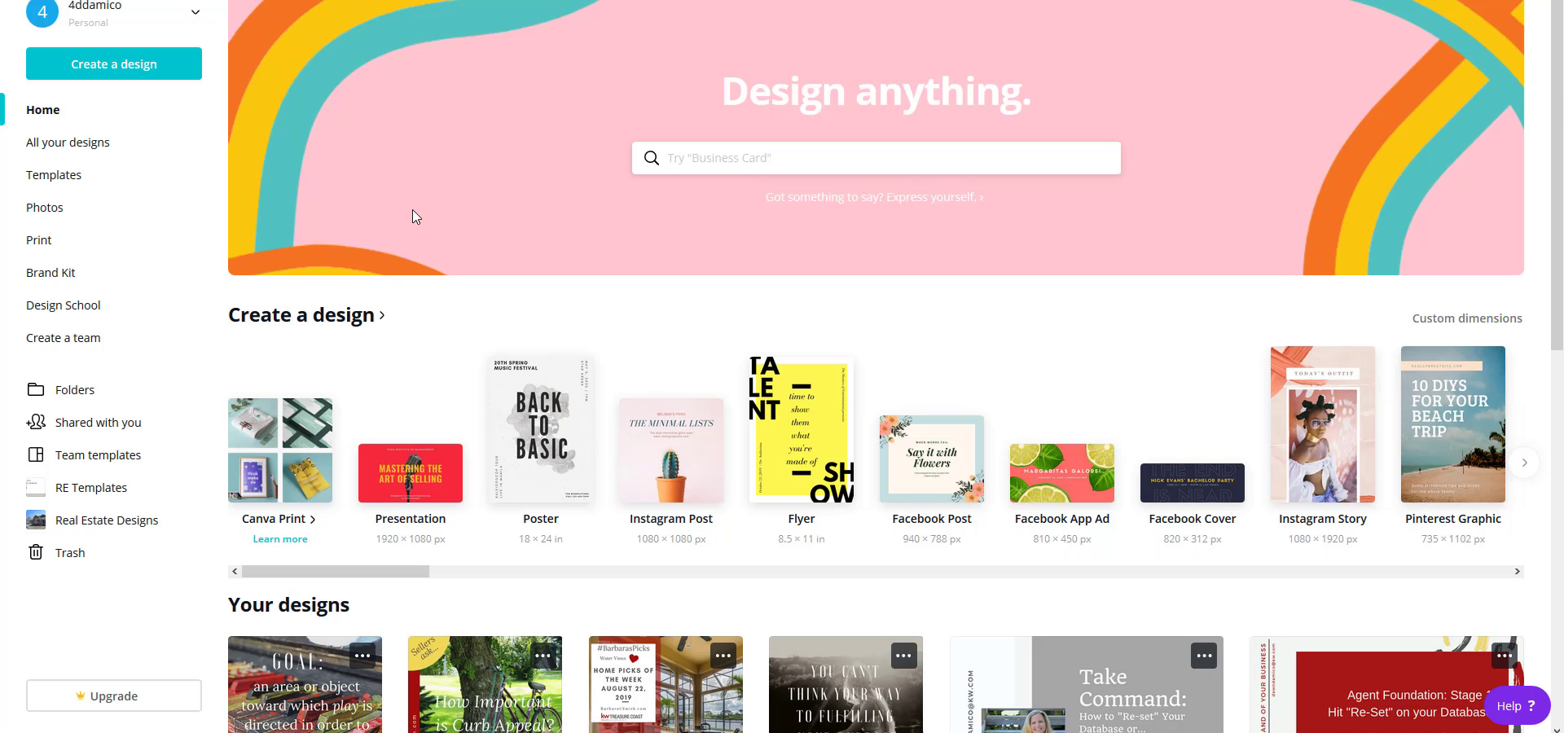
In Canva, open the existing "Fresh Starts..." Monday update design for editing and display the uploaded images.
{"action": "scroll", "coordinate": [423, 228], "scroll_direction": "down", "scroll_amount": 3}
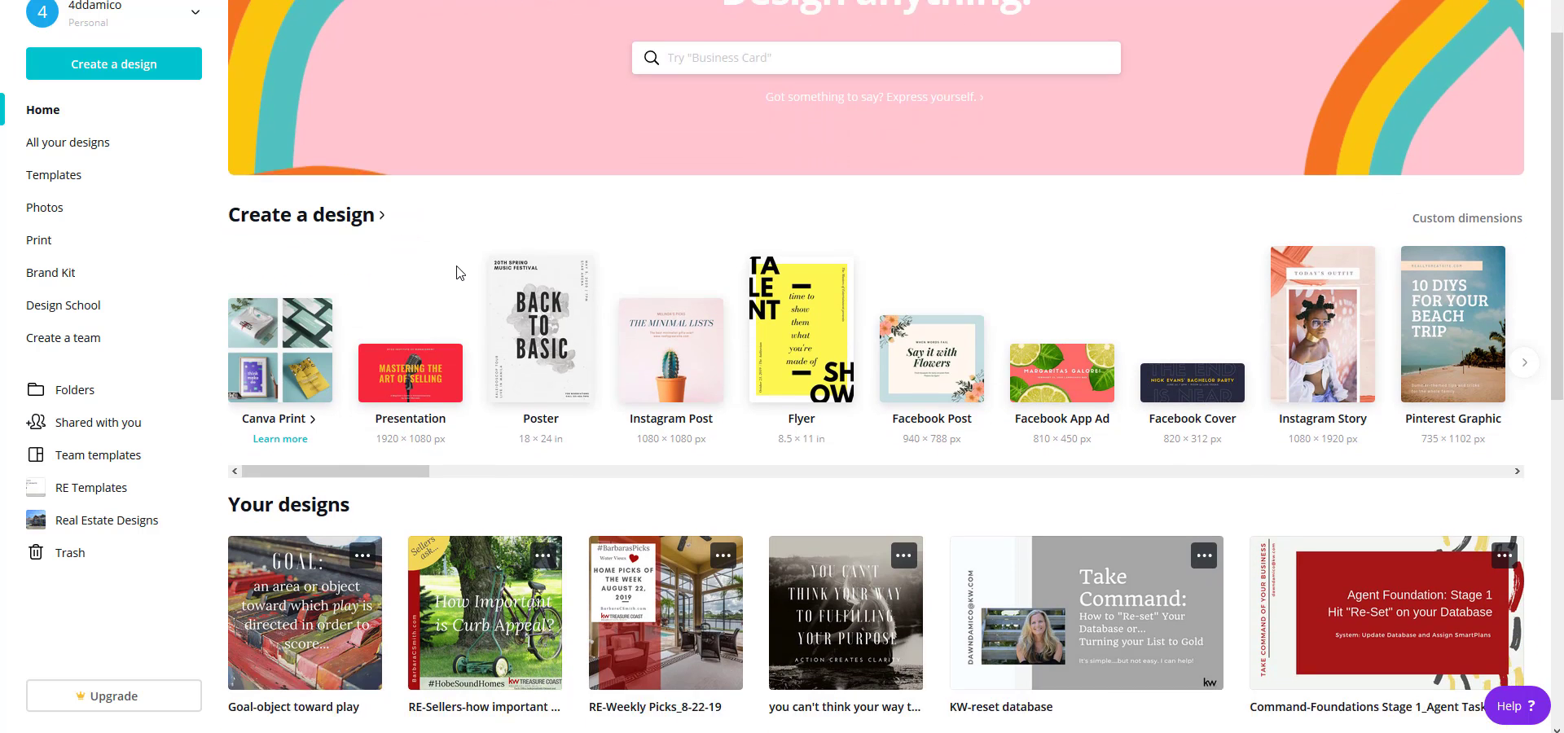
{"action": "scroll", "coordinate": [458, 275], "scroll_direction": "down", "scroll_amount": 1}
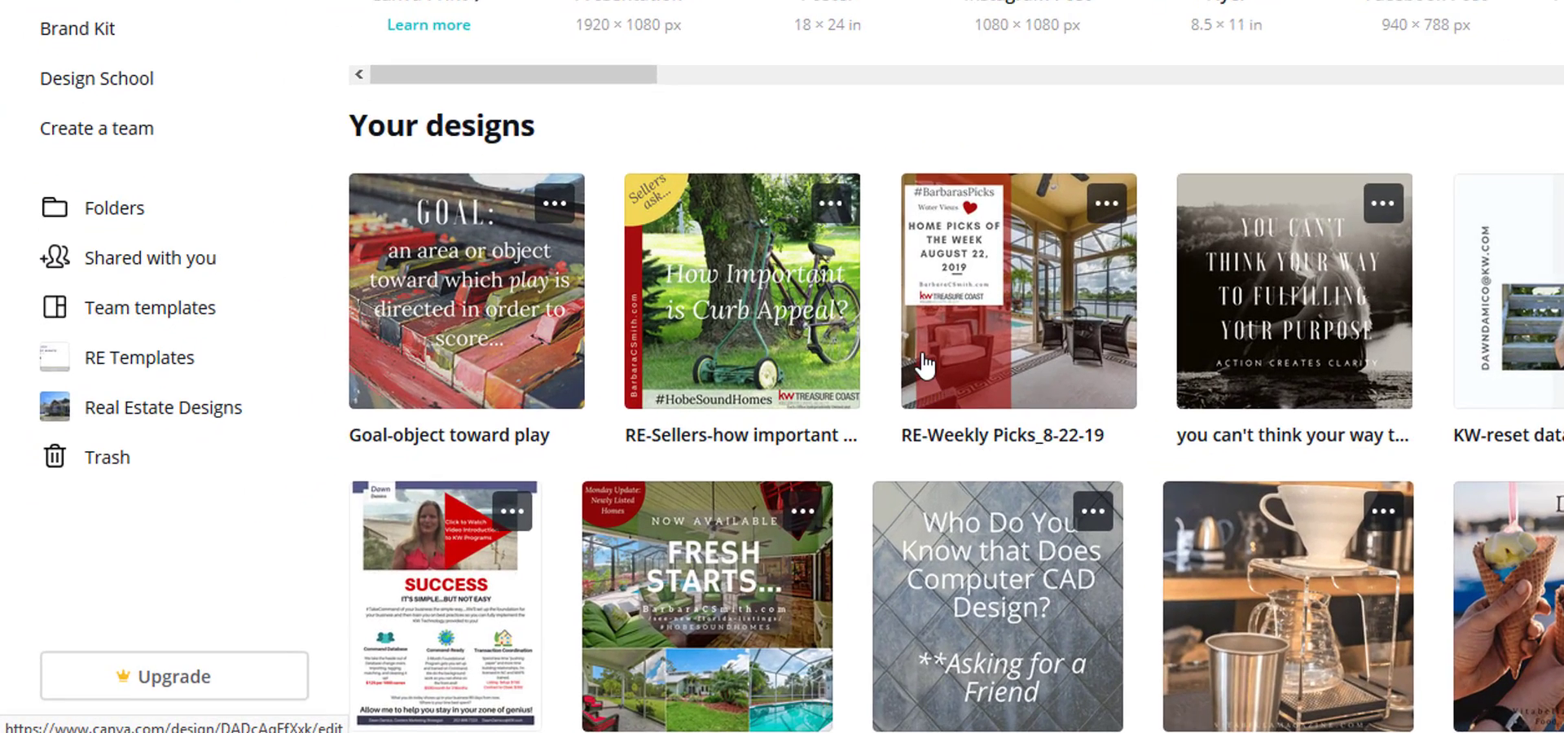
{"action": "scroll", "coordinate": [670, 708], "scroll_direction": "down", "scroll_amount": 1}
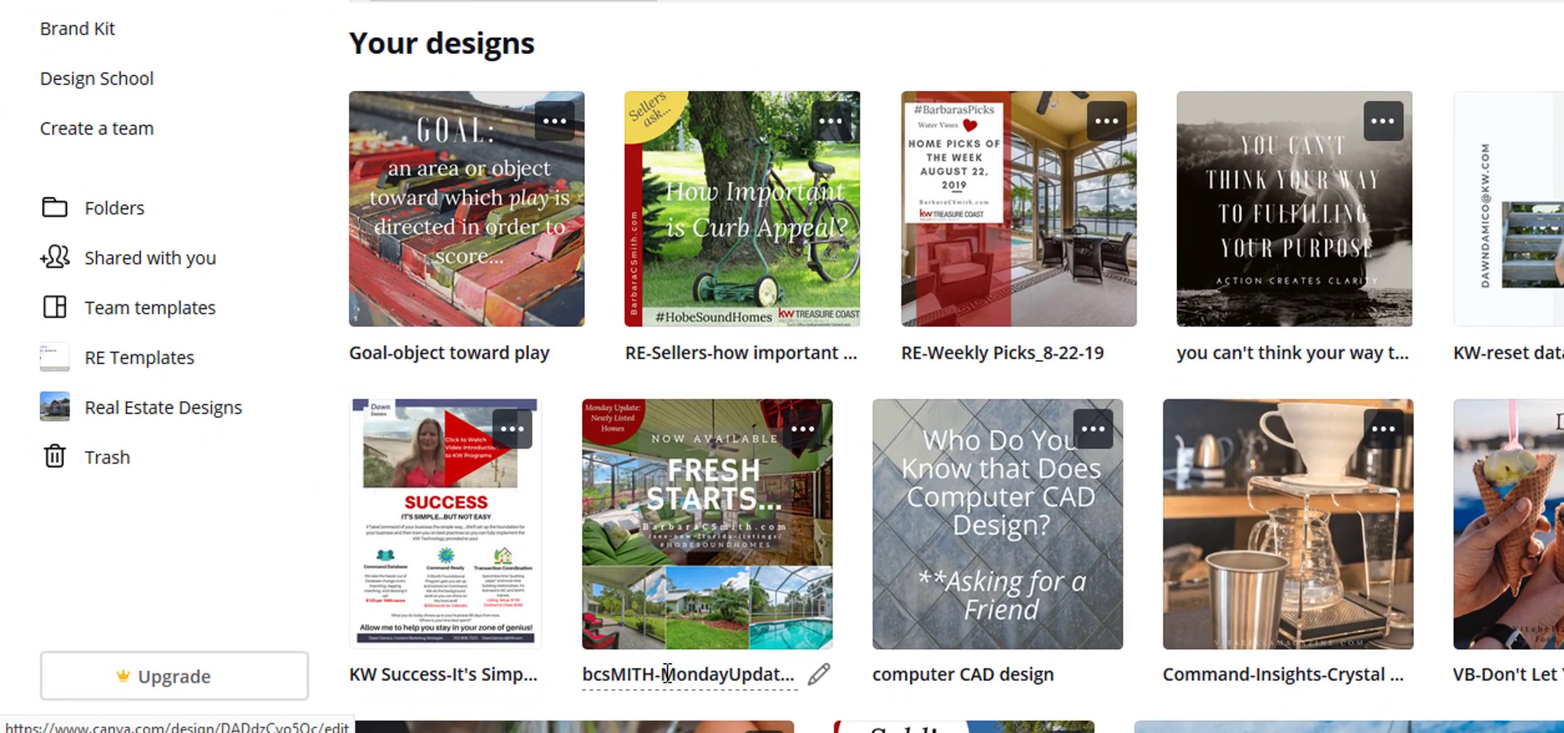
{"action": "left_click", "coordinate": [713, 550]}
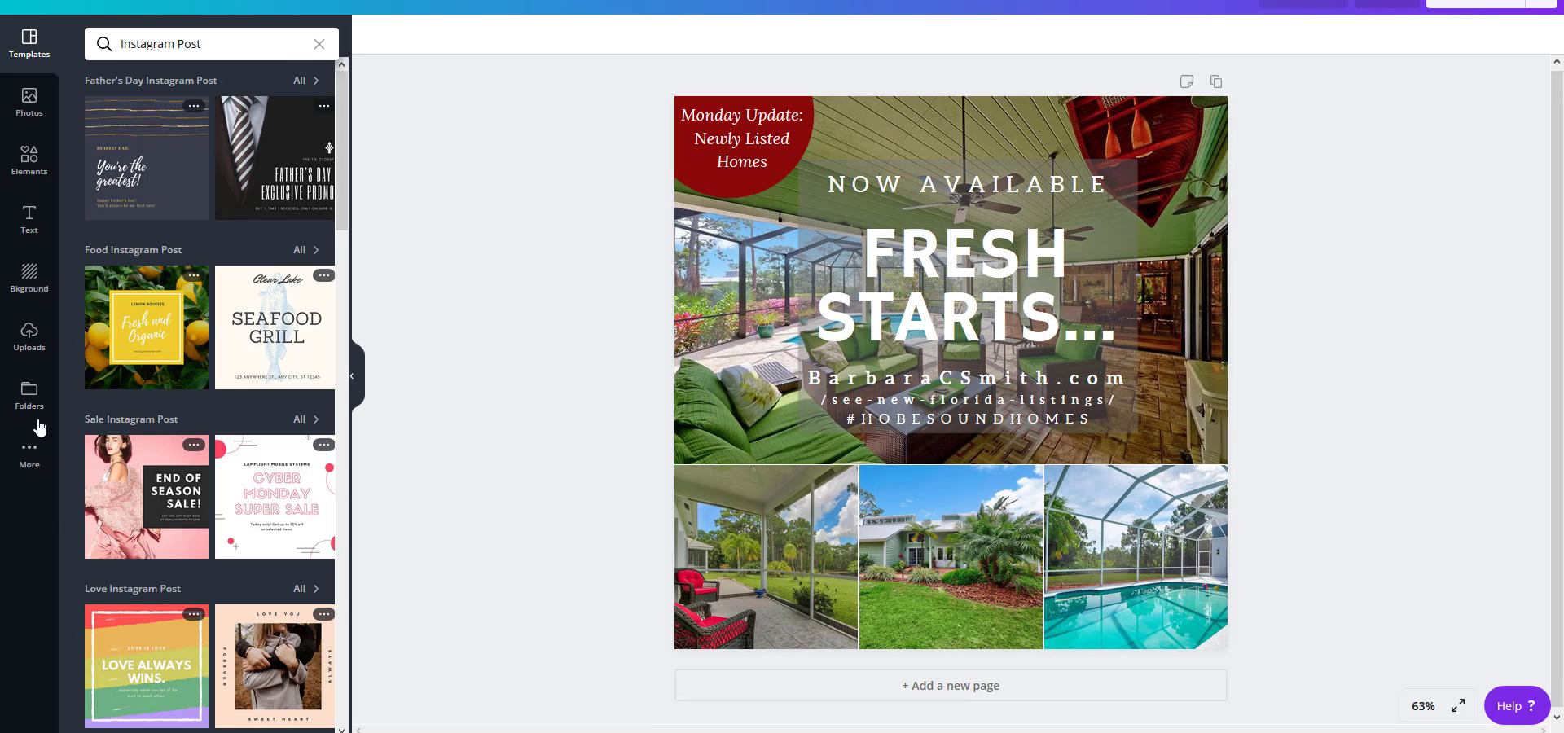
{"action": "left_click", "coordinate": [30, 337]}
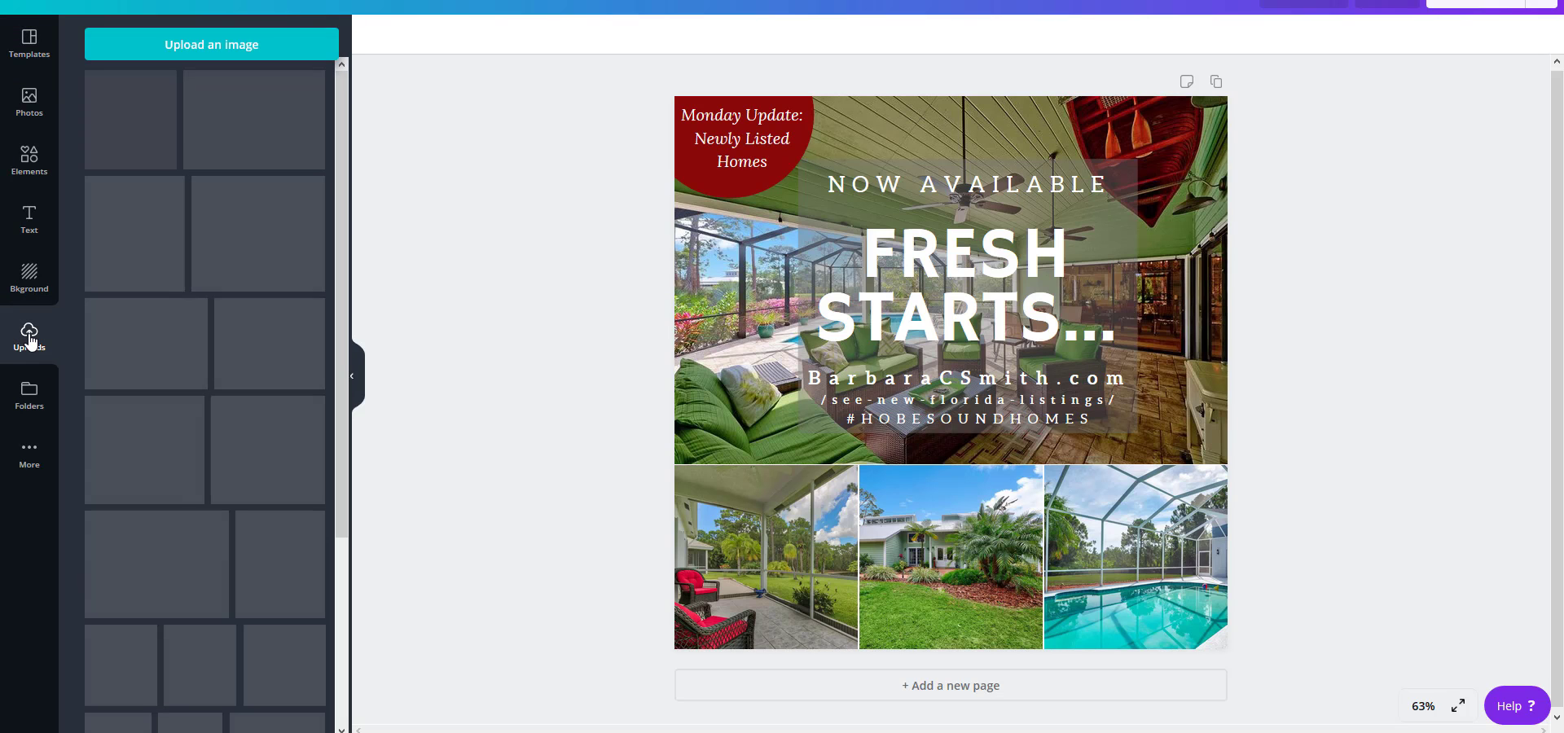
Upload photos 1 and 3 of the Jupiter house, photo 2 of the Tequesta townhouse and photo 2 of the Hobe Sound house.
{"action": "left_click", "coordinate": [184, 44]}
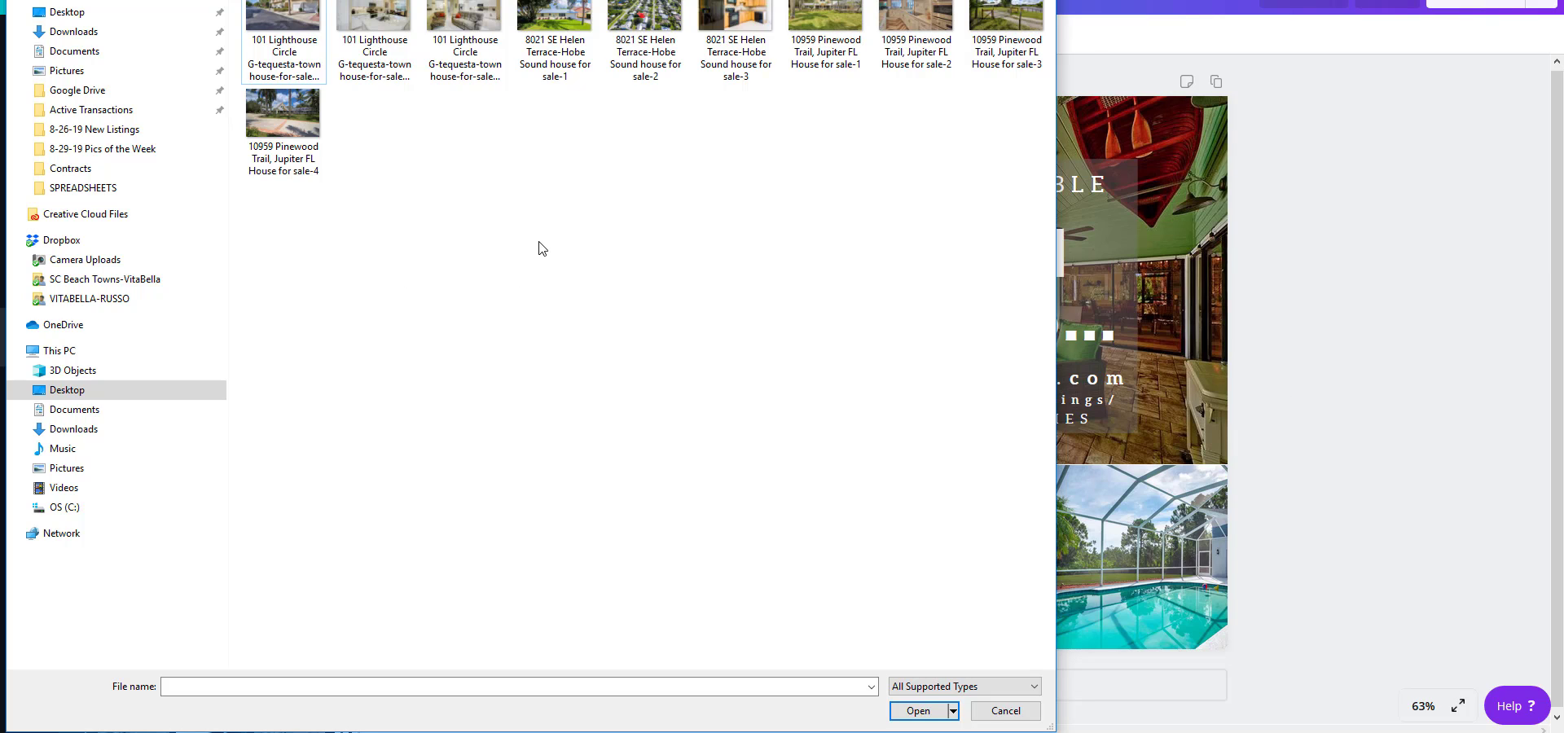
{"action": "left_click", "coordinate": [811, 41]}
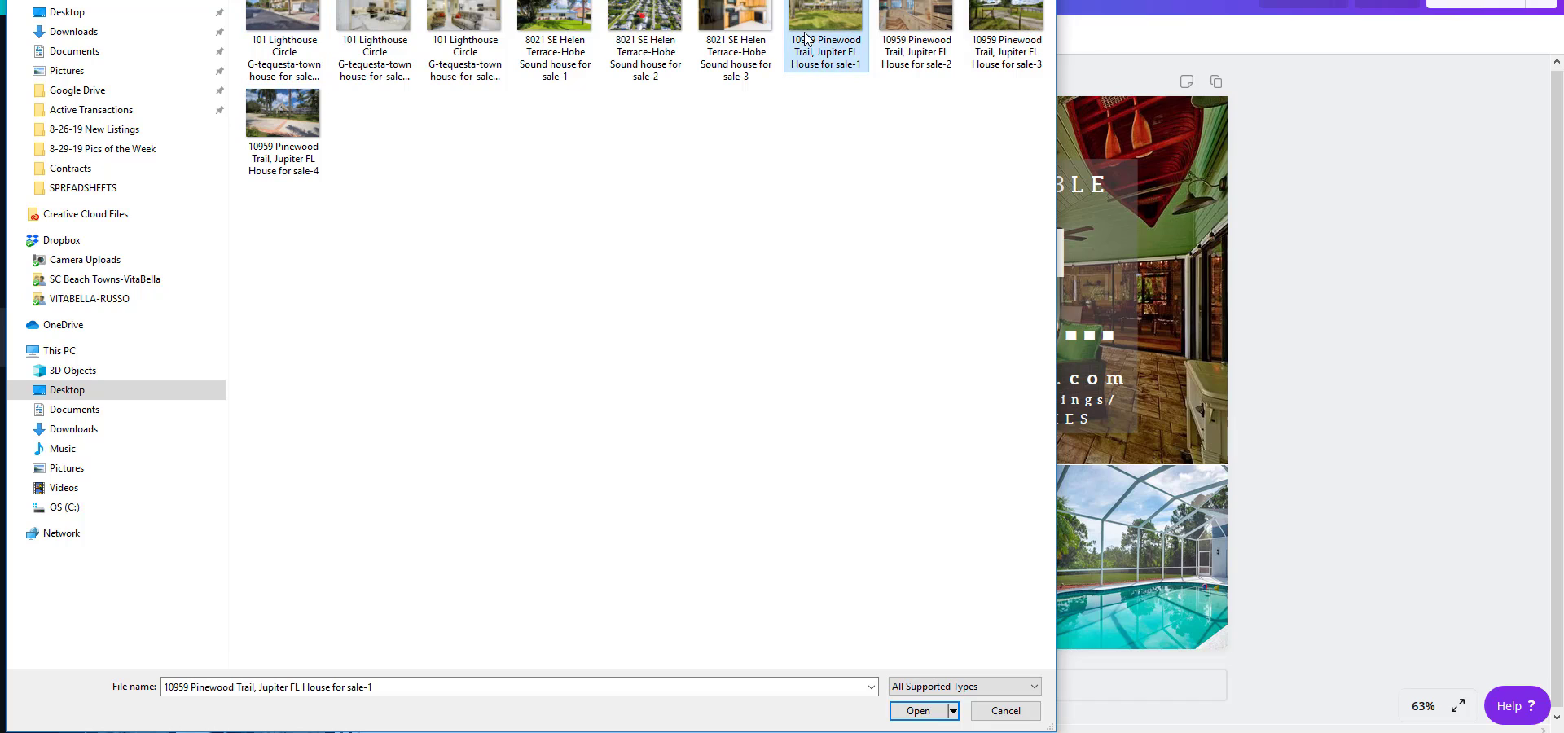
{"action": "left_click", "coordinate": [1002, 45], "text": "ctrl"}
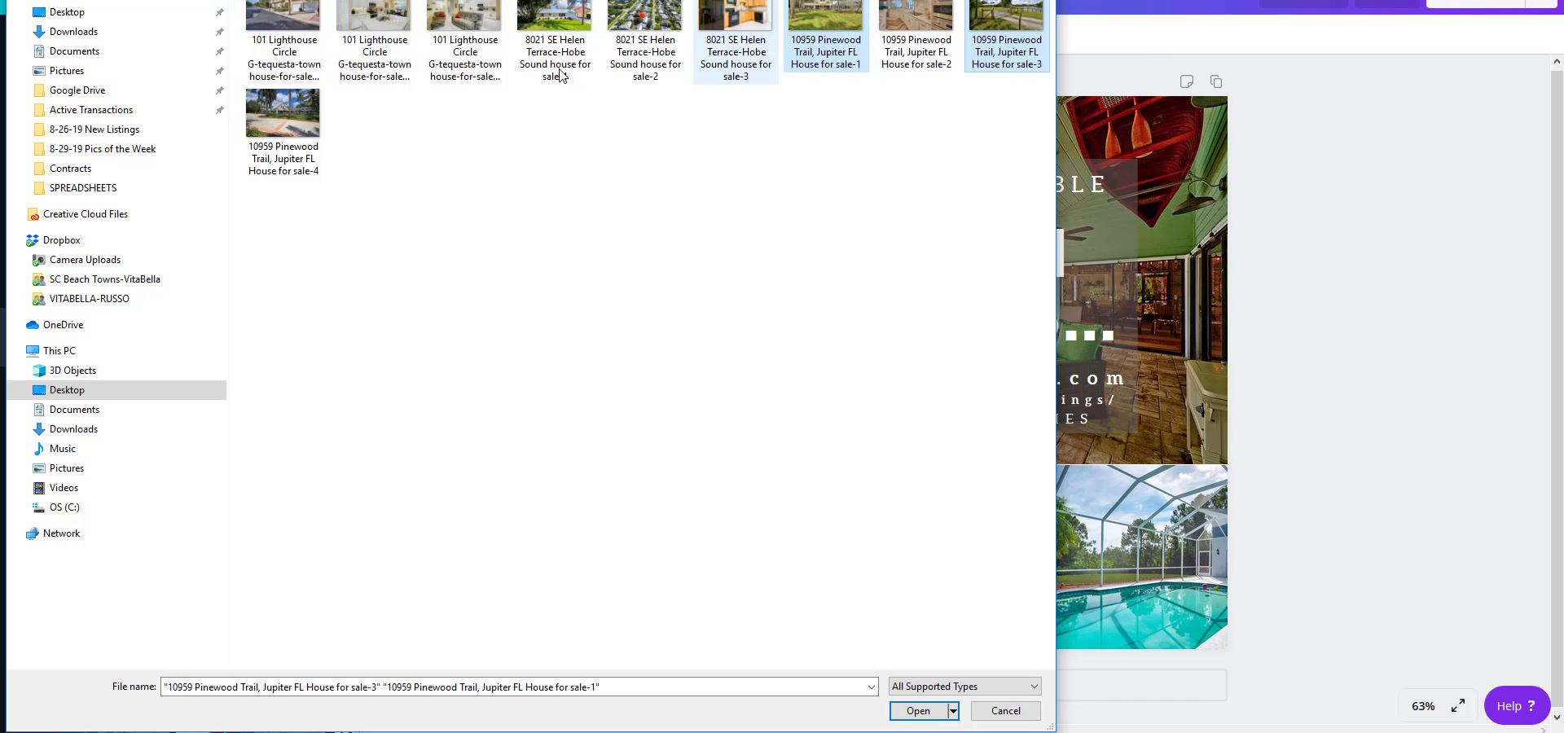
{"action": "left_click", "coordinate": [375, 71], "text": "ctrl"}
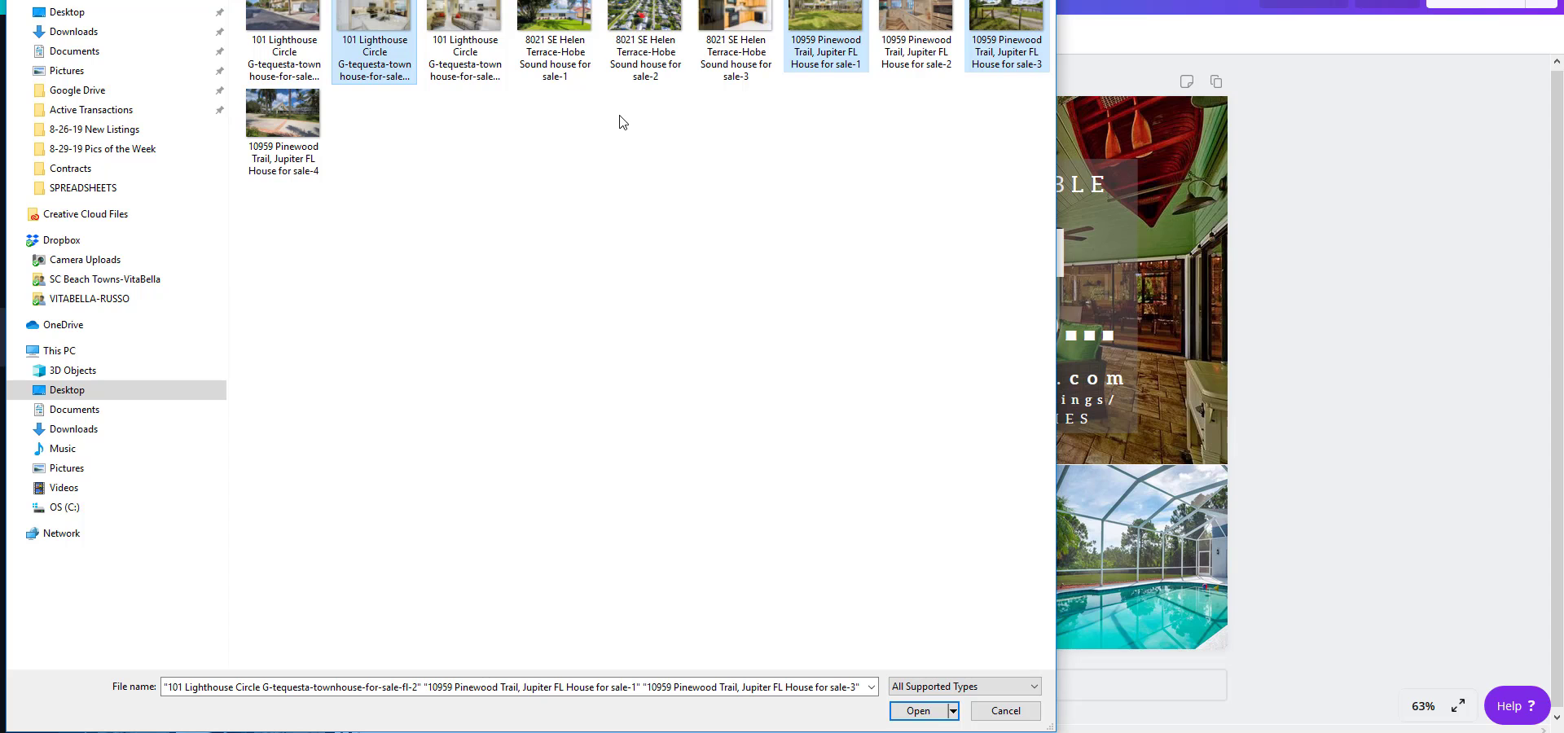
{"action": "left_click", "coordinate": [643, 33], "text": "ctrl"}
{"action": "left_click", "coordinate": [912, 711]}
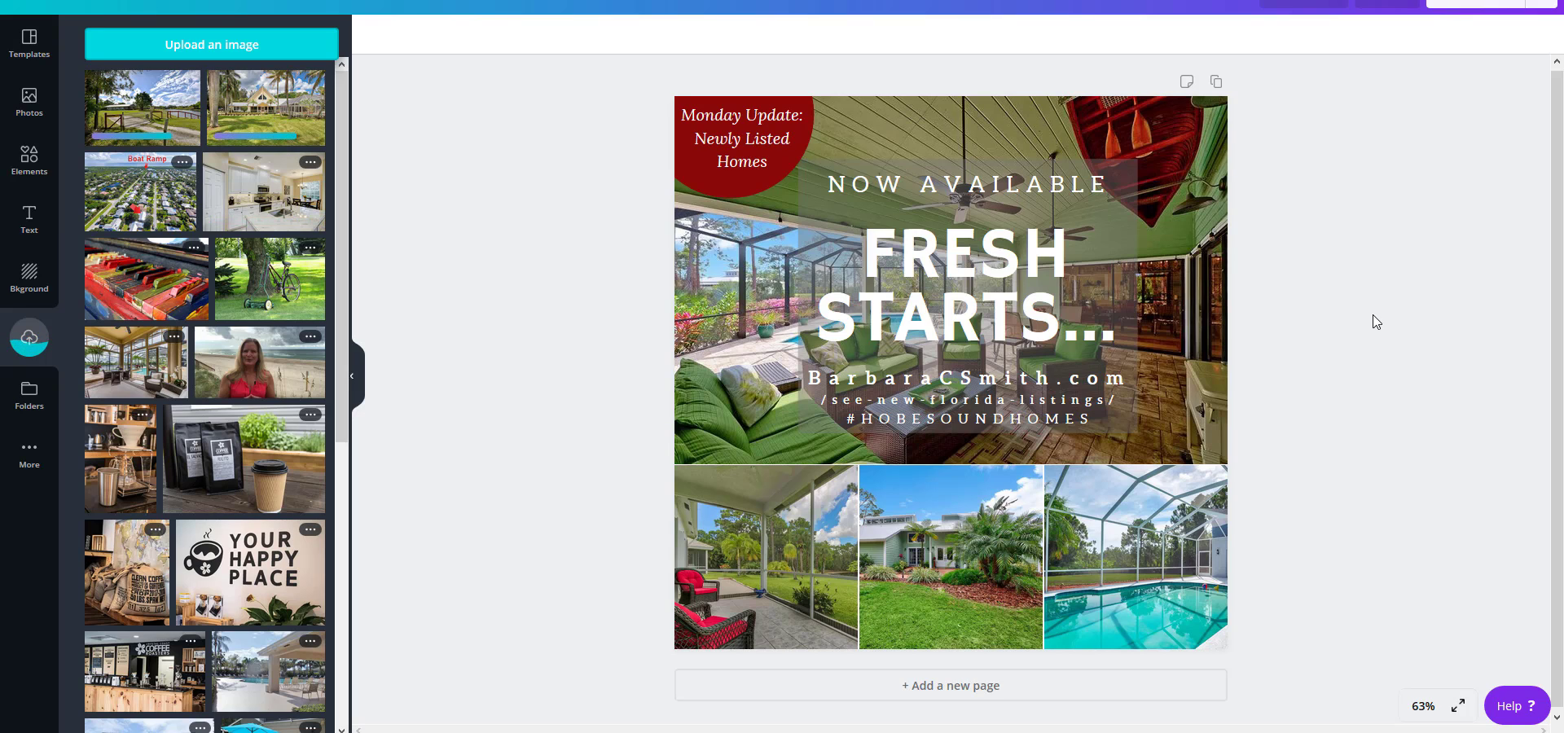
Replace the design's four photos with the kitchen, Boat Ramp aerial, palm-tree house and gated driveway pictures, and change the headline to "IS THIS THE ONE?".
{"action": "left_click_drag", "start_coordinate": [267, 194], "coordinate": [704, 585]}
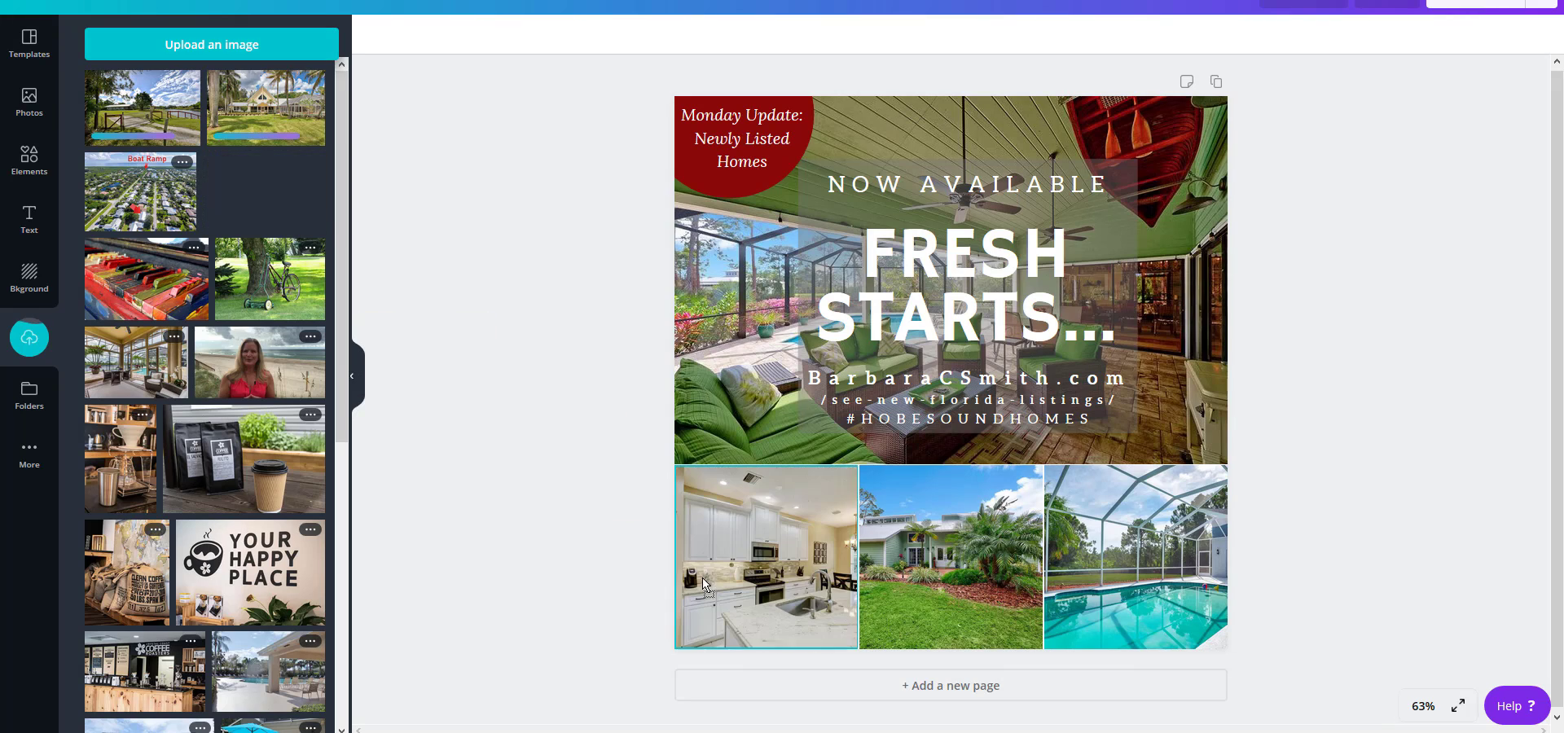
{"action": "left_click_drag", "start_coordinate": [135, 202], "coordinate": [915, 553]}
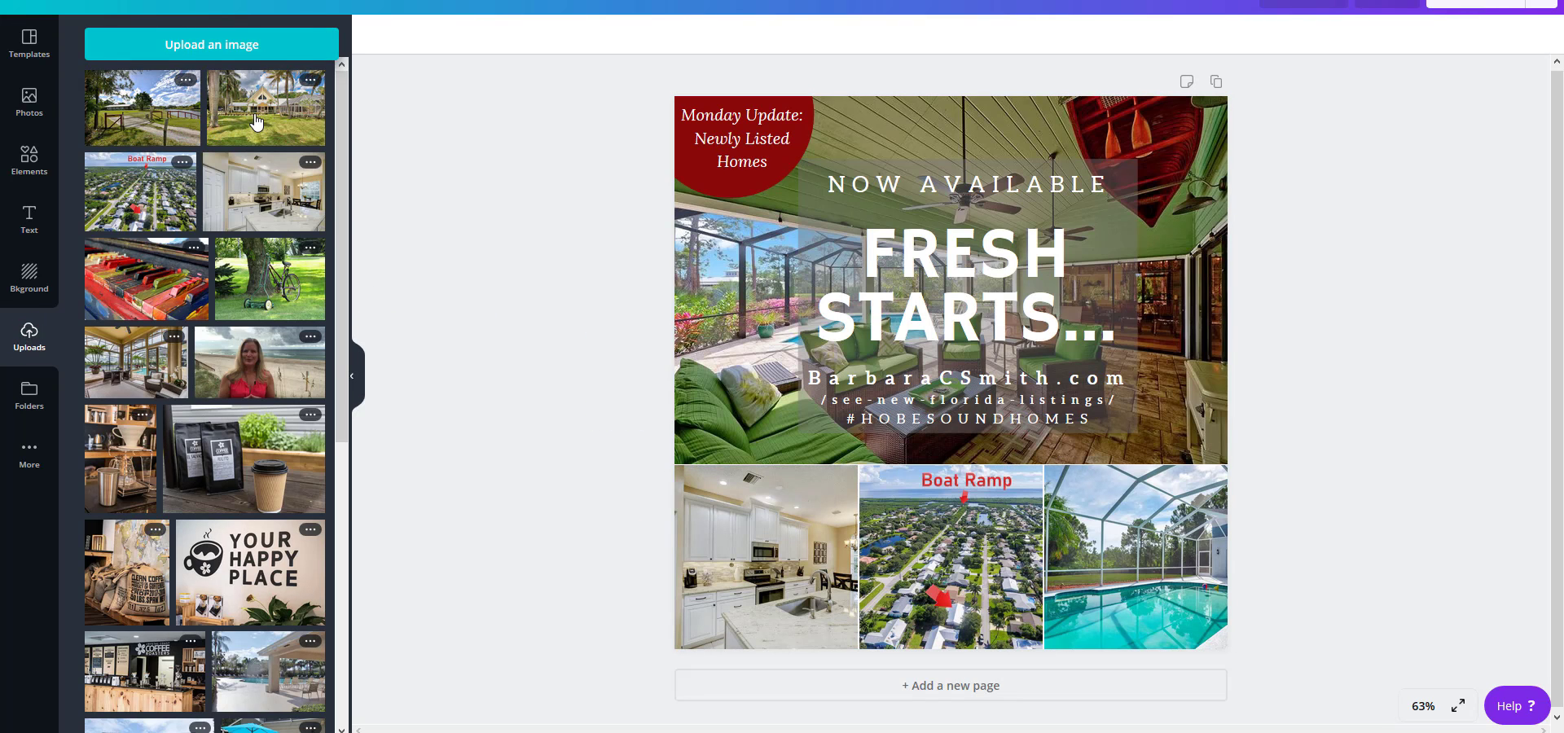
{"action": "left_click_drag", "start_coordinate": [243, 121], "coordinate": [679, 228]}
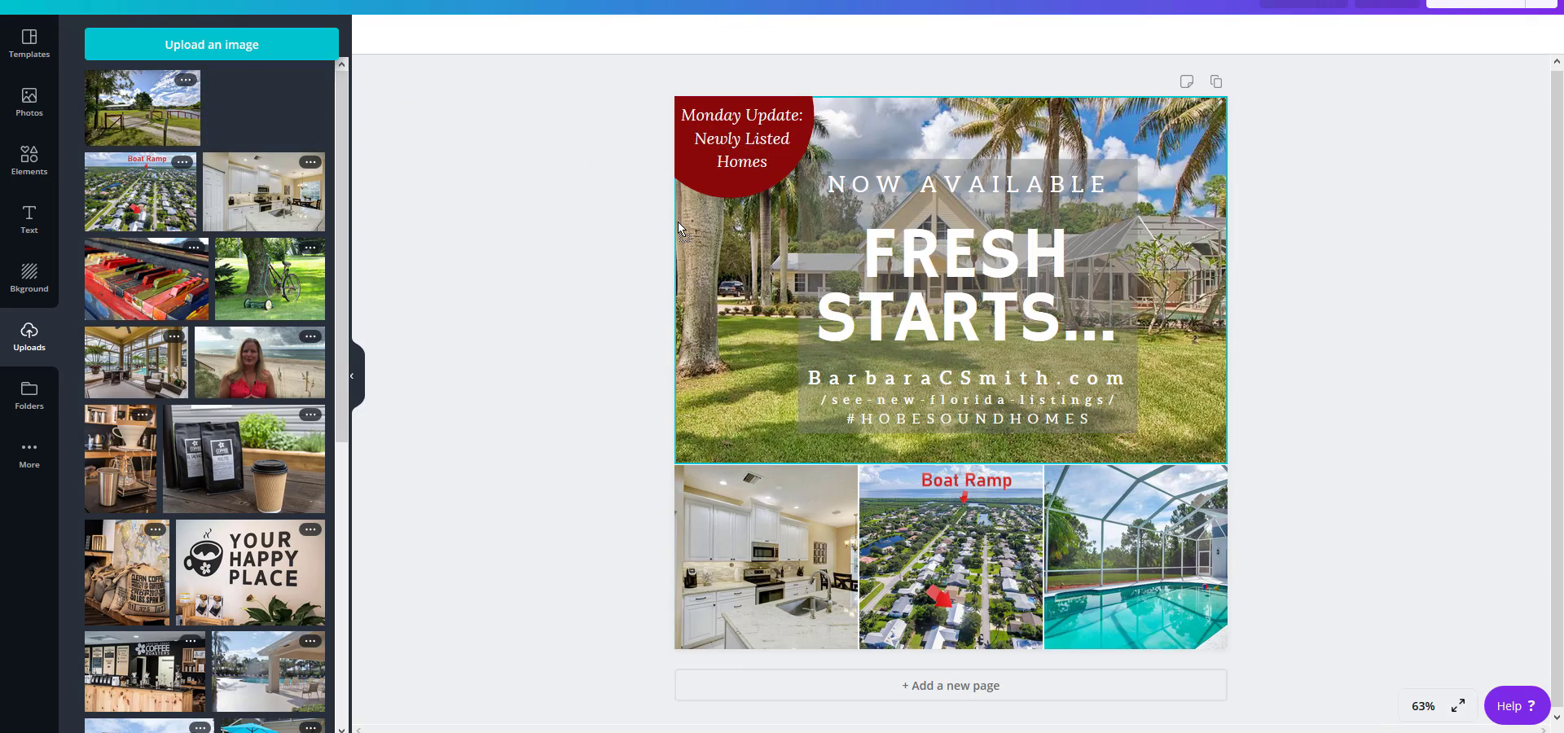
{"action": "left_click_drag", "start_coordinate": [148, 122], "coordinate": [1120, 501]}
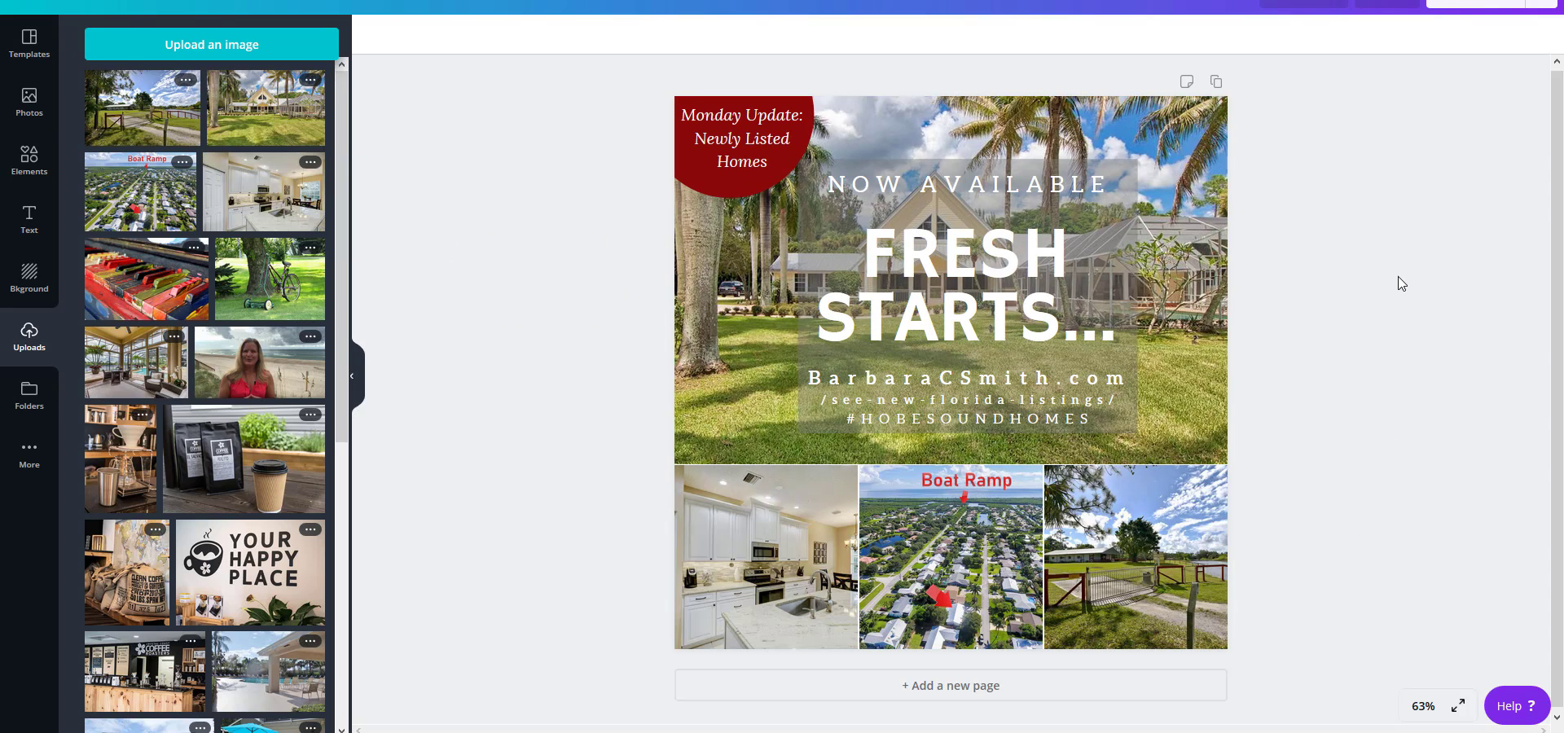
{"action": "left_click", "coordinate": [971, 276]}
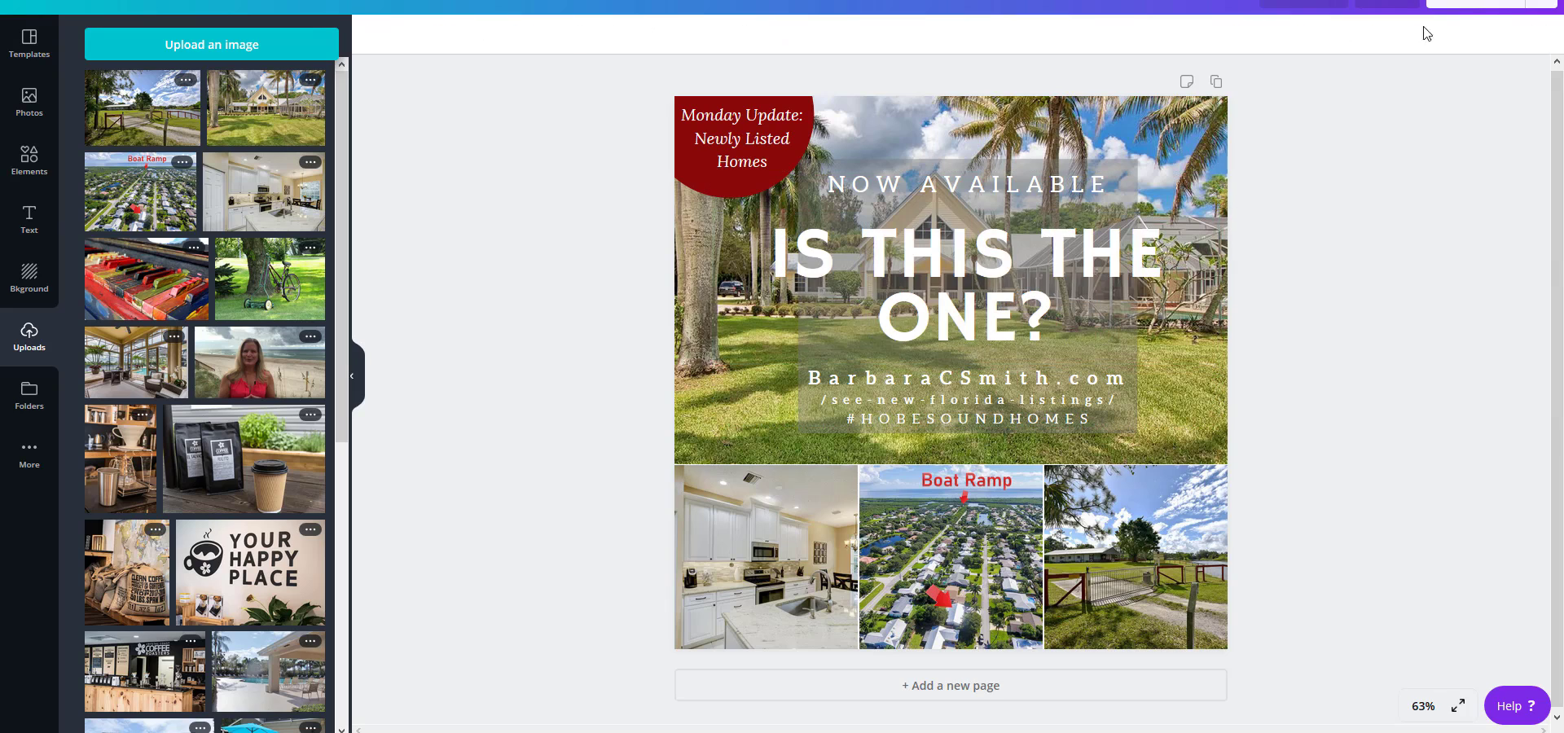
Download the finished Monday update design as a JPG and save the file to the computer.
{"action": "left_click", "coordinate": [1464, 3]}
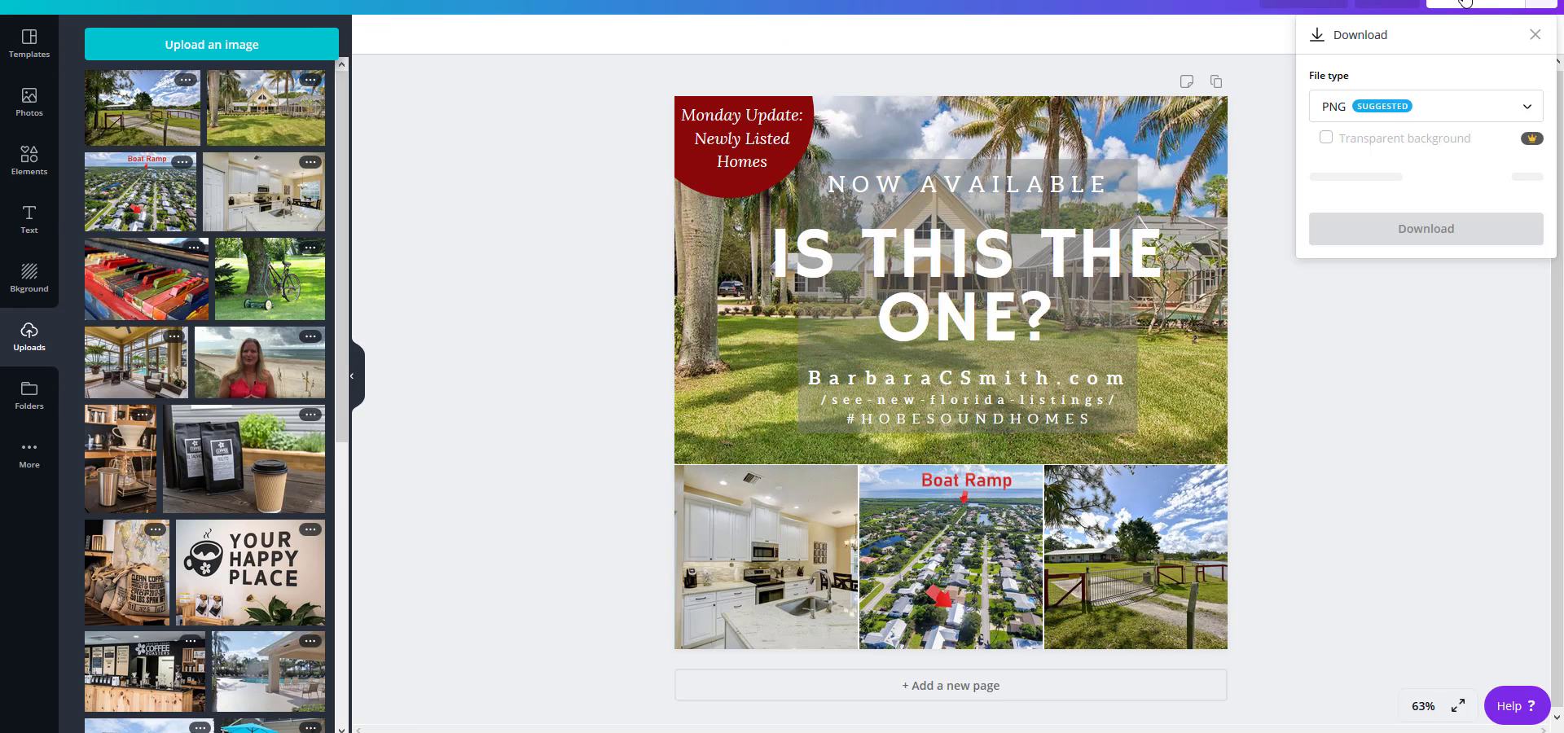
{"action": "left_click", "coordinate": [1409, 114]}
{"action": "left_click", "coordinate": [1417, 163]}
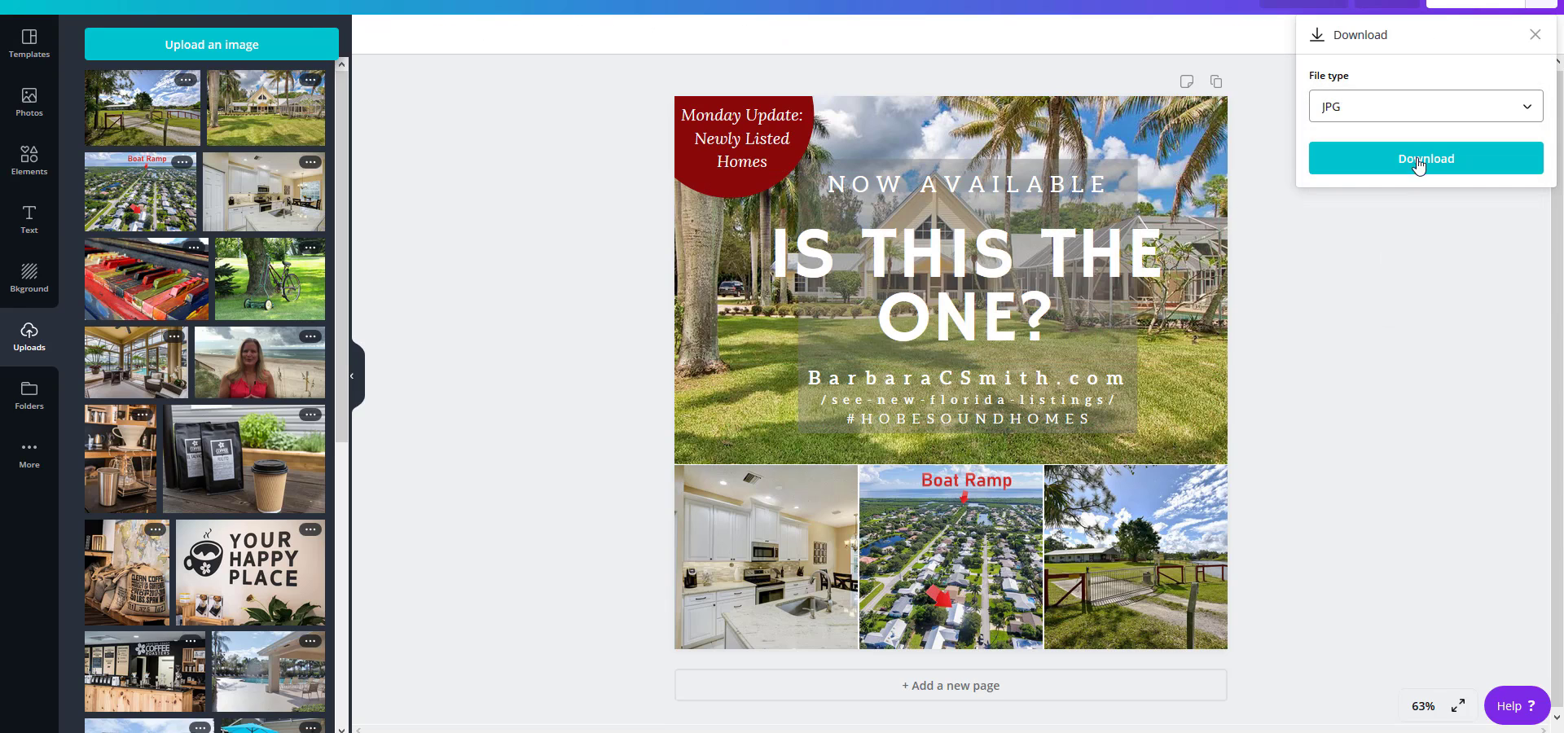
{"action": "left_click", "coordinate": [1418, 160]}
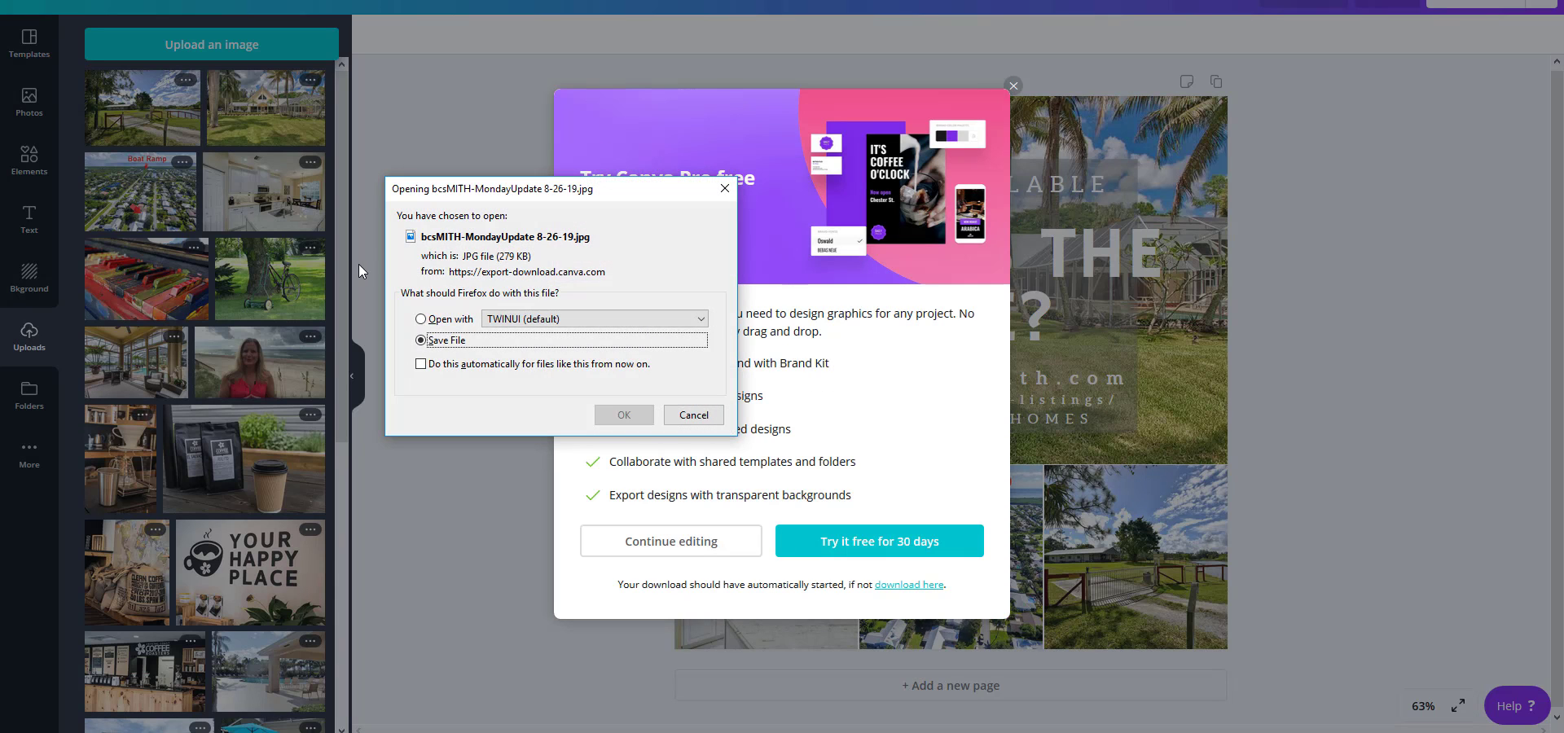
{"action": "left_click", "coordinate": [622, 415]}
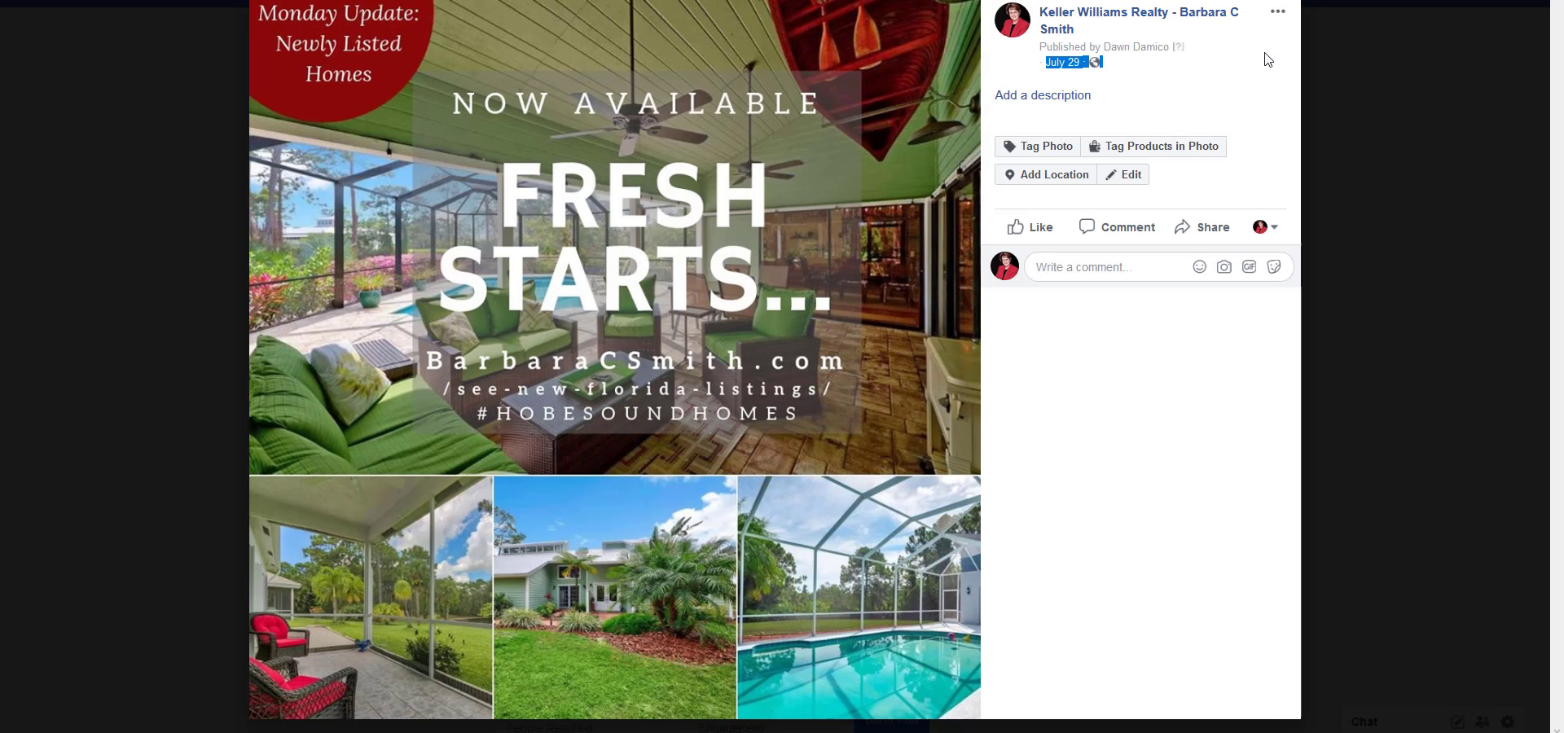
Switch to Facebook, close the sample post's photo and go to the Keller Williams Realty business page's home.
{"action": "left_click", "coordinate": [1537, 3]}
{"action": "scroll", "coordinate": [329, 234], "scroll_direction": "up", "scroll_amount": 15}
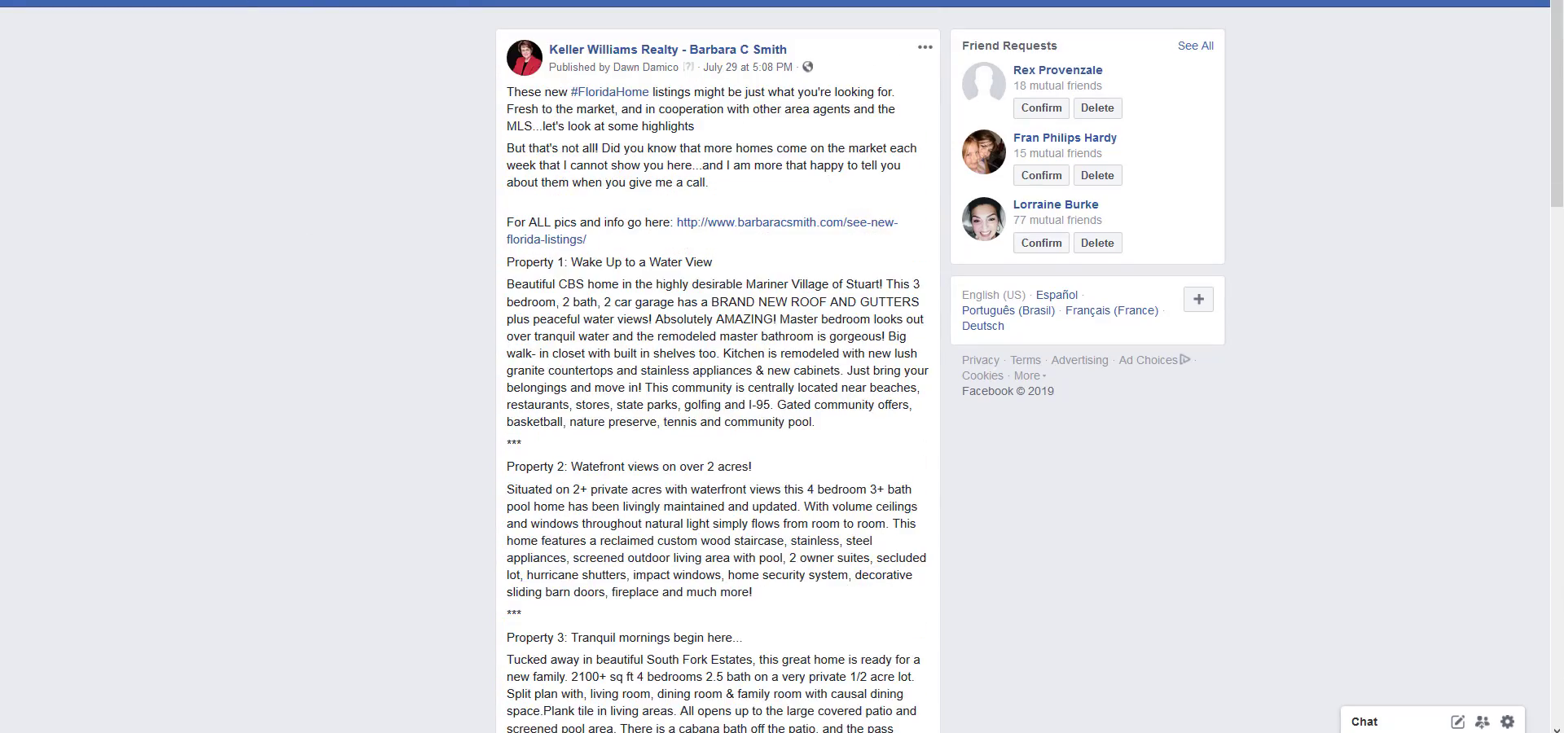
{"action": "key", "text": "ctrl+Tab"}
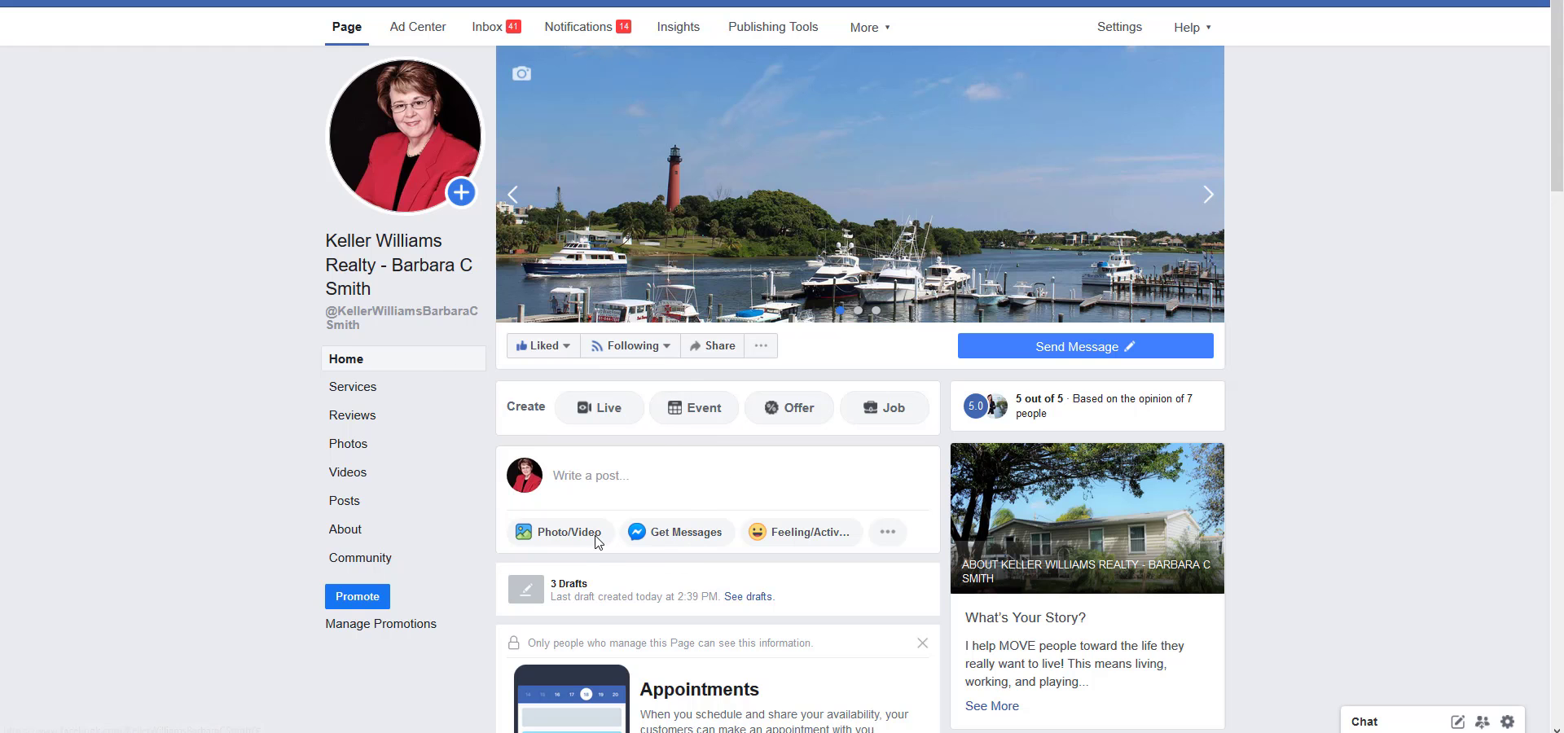
Start a new post on the business page and attach the downloaded "IS THIS THE ONE?" graphic from the Downloads folder.
{"action": "left_click", "coordinate": [622, 486]}
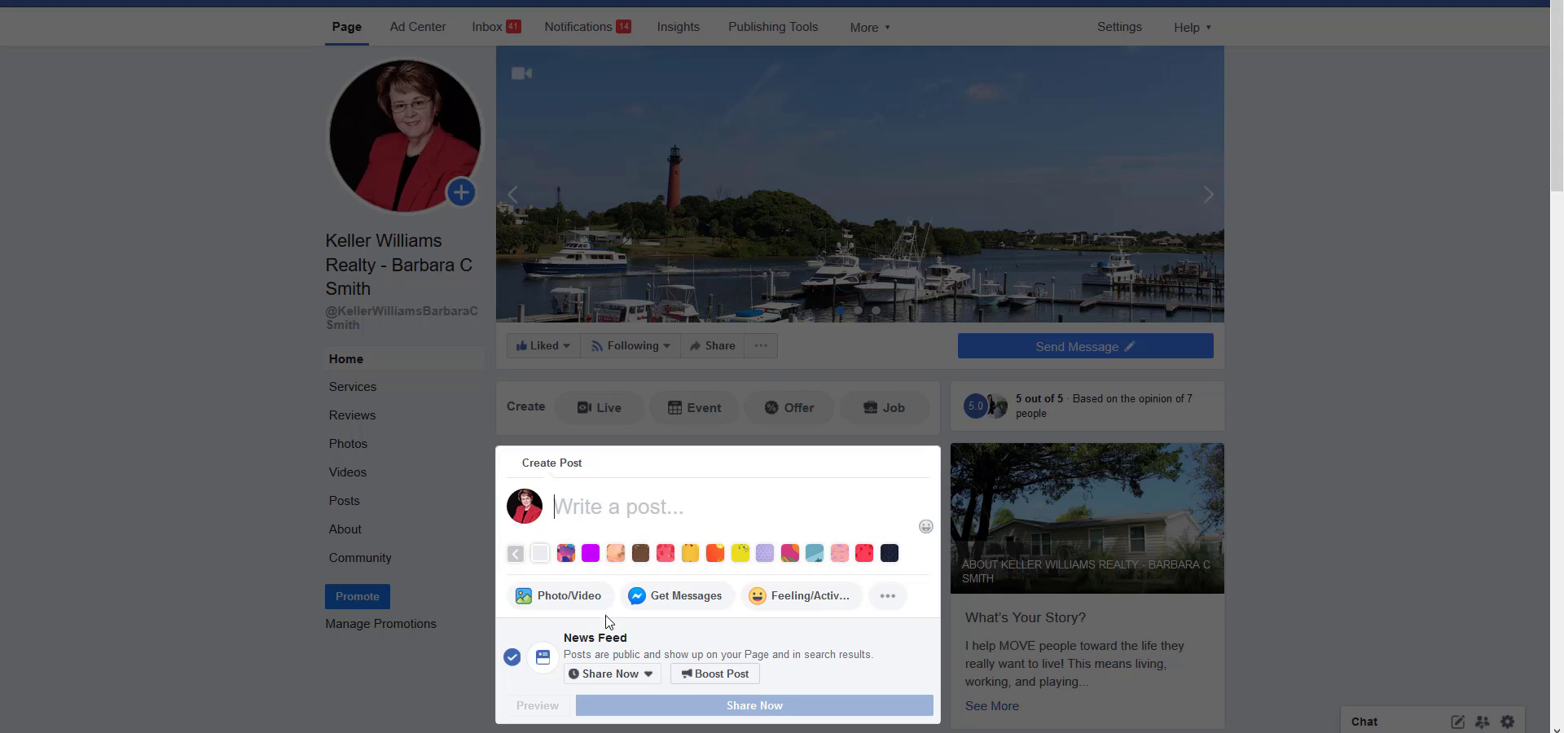
{"action": "left_click", "coordinate": [577, 603]}
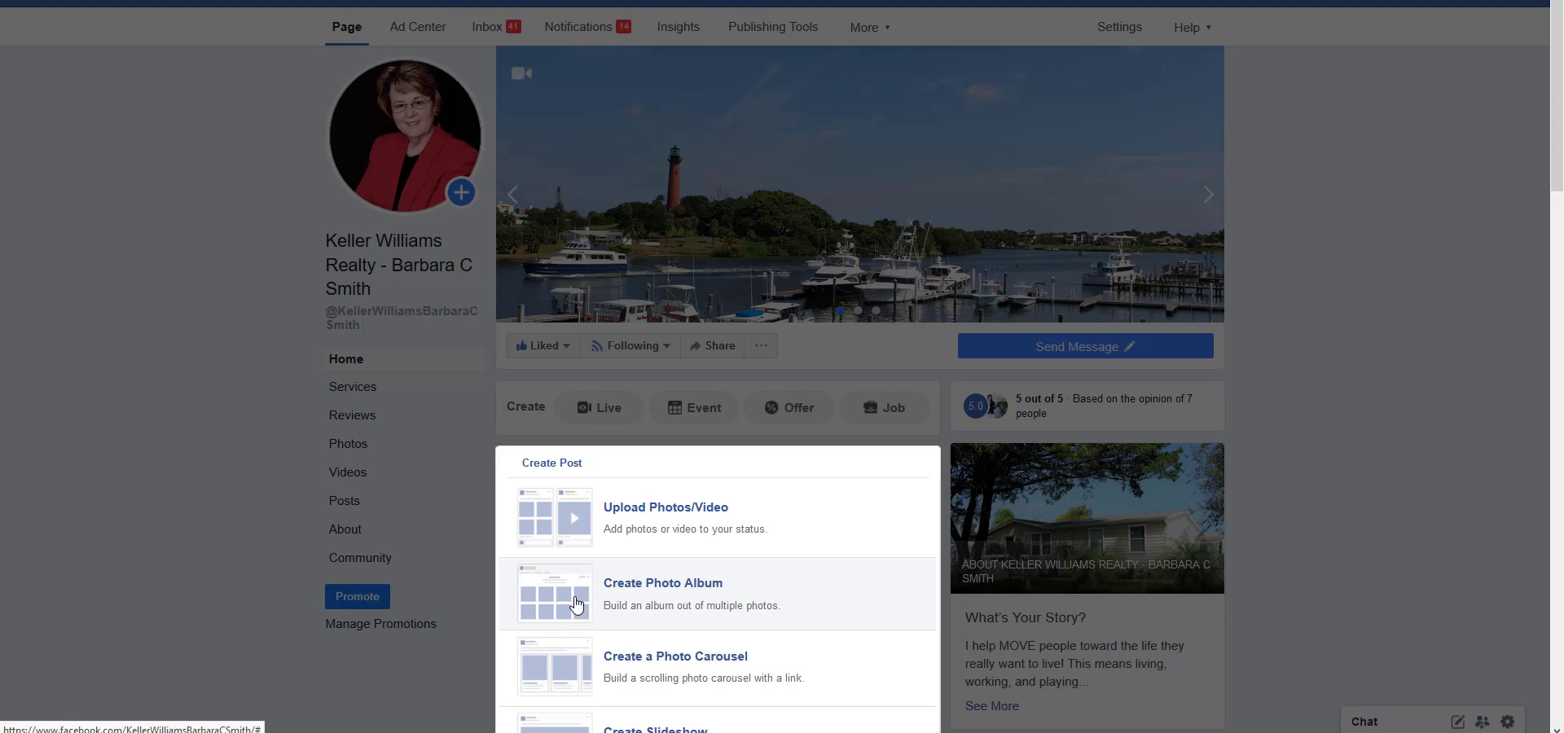
{"action": "left_click", "coordinate": [627, 531]}
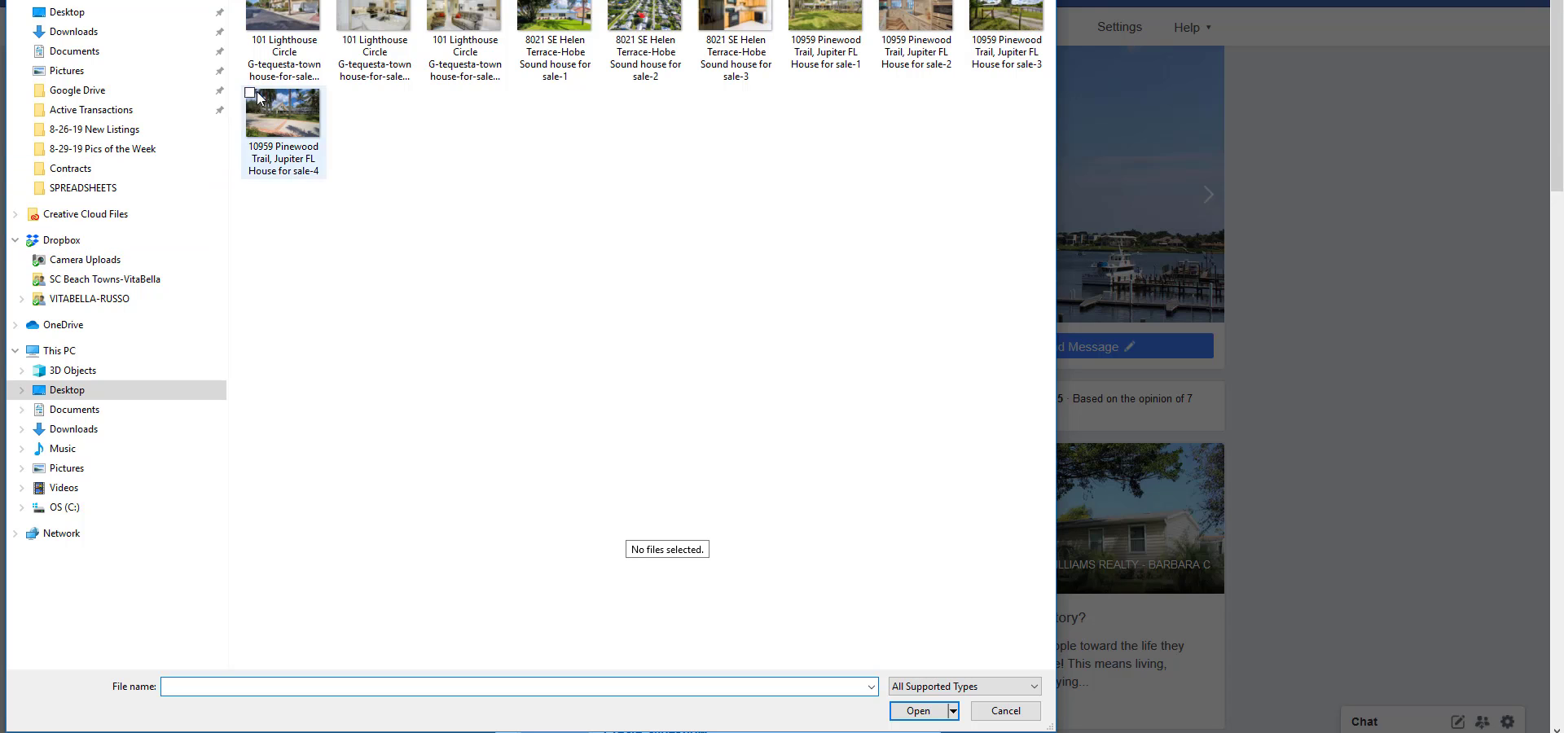
{"action": "left_click", "coordinate": [72, 33]}
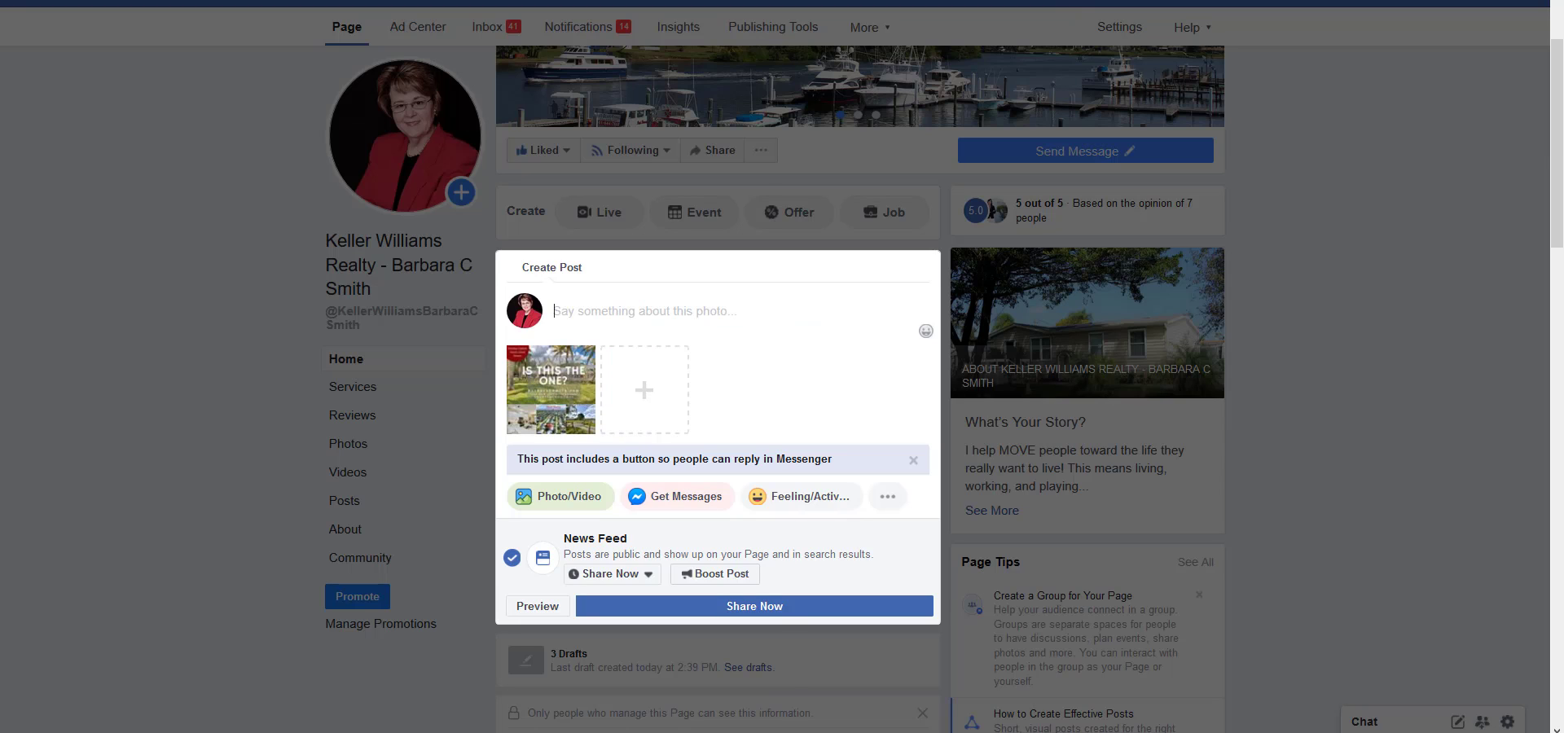
Open the 8-26-19 New Listings text file at the first section, meant for the Facebook post's main graphic.
{"action": "left_click", "coordinate": [702, 731]}
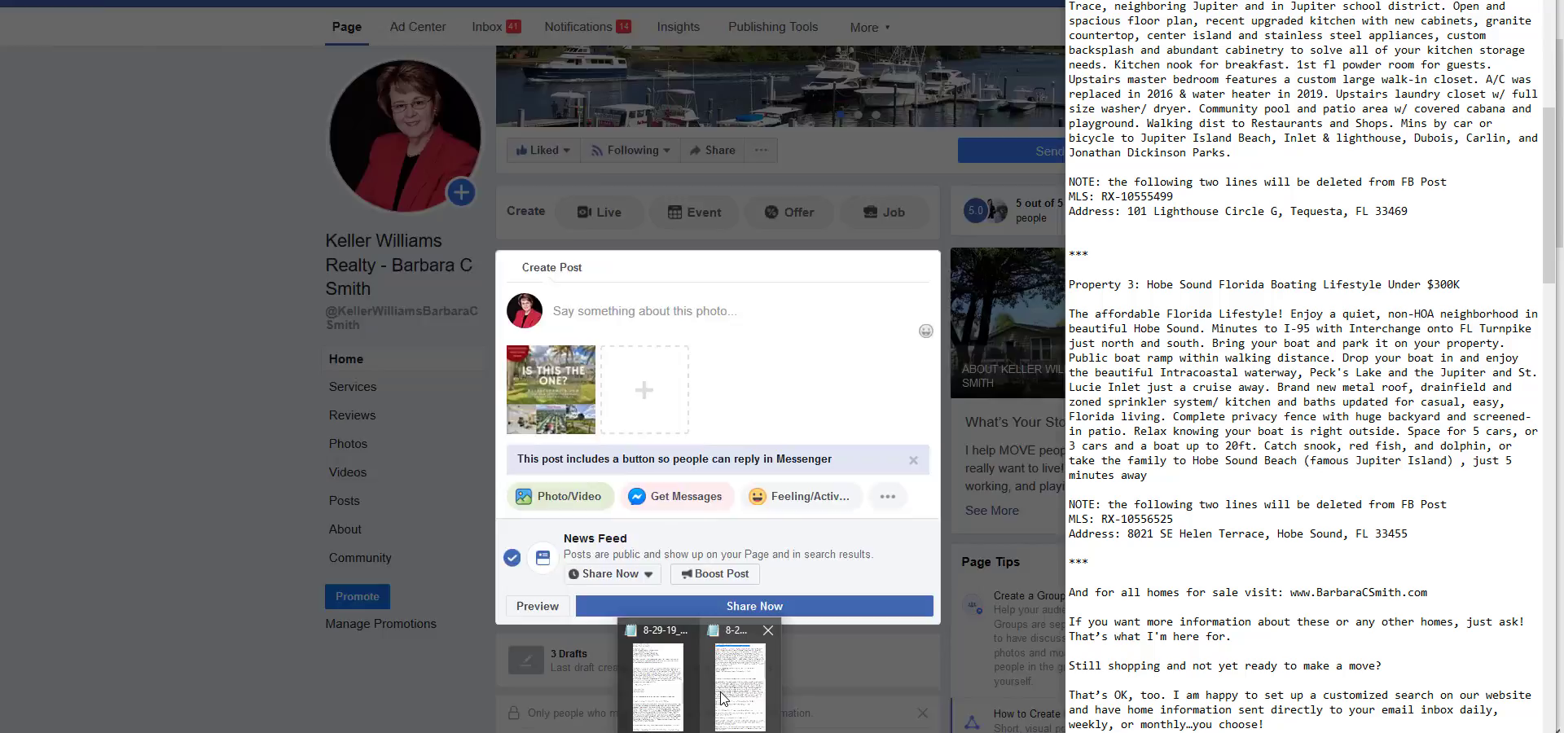
{"action": "left_click", "coordinate": [739, 688]}
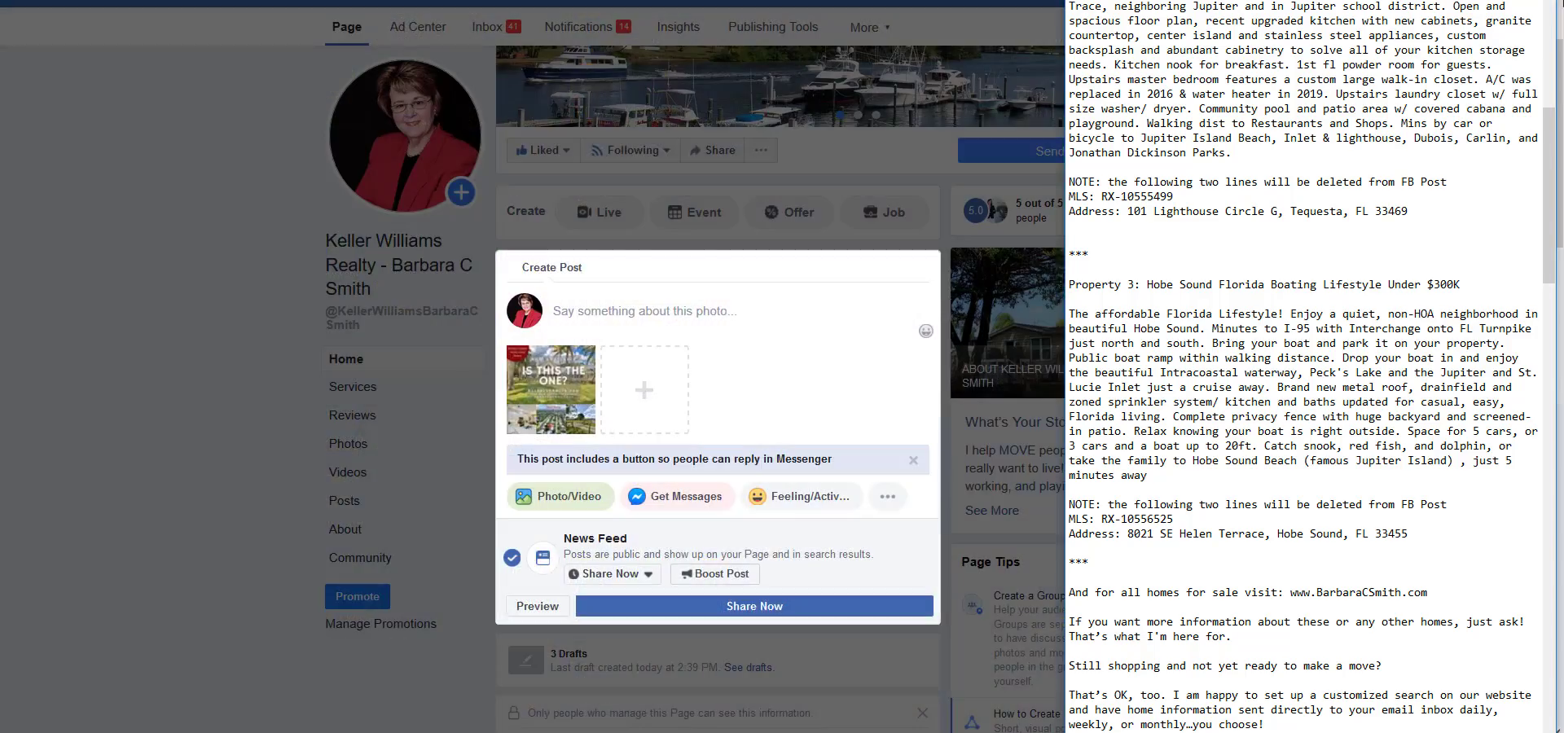
{"action": "scroll", "coordinate": [1396, 118], "scroll_direction": "up", "scroll_amount": 15}
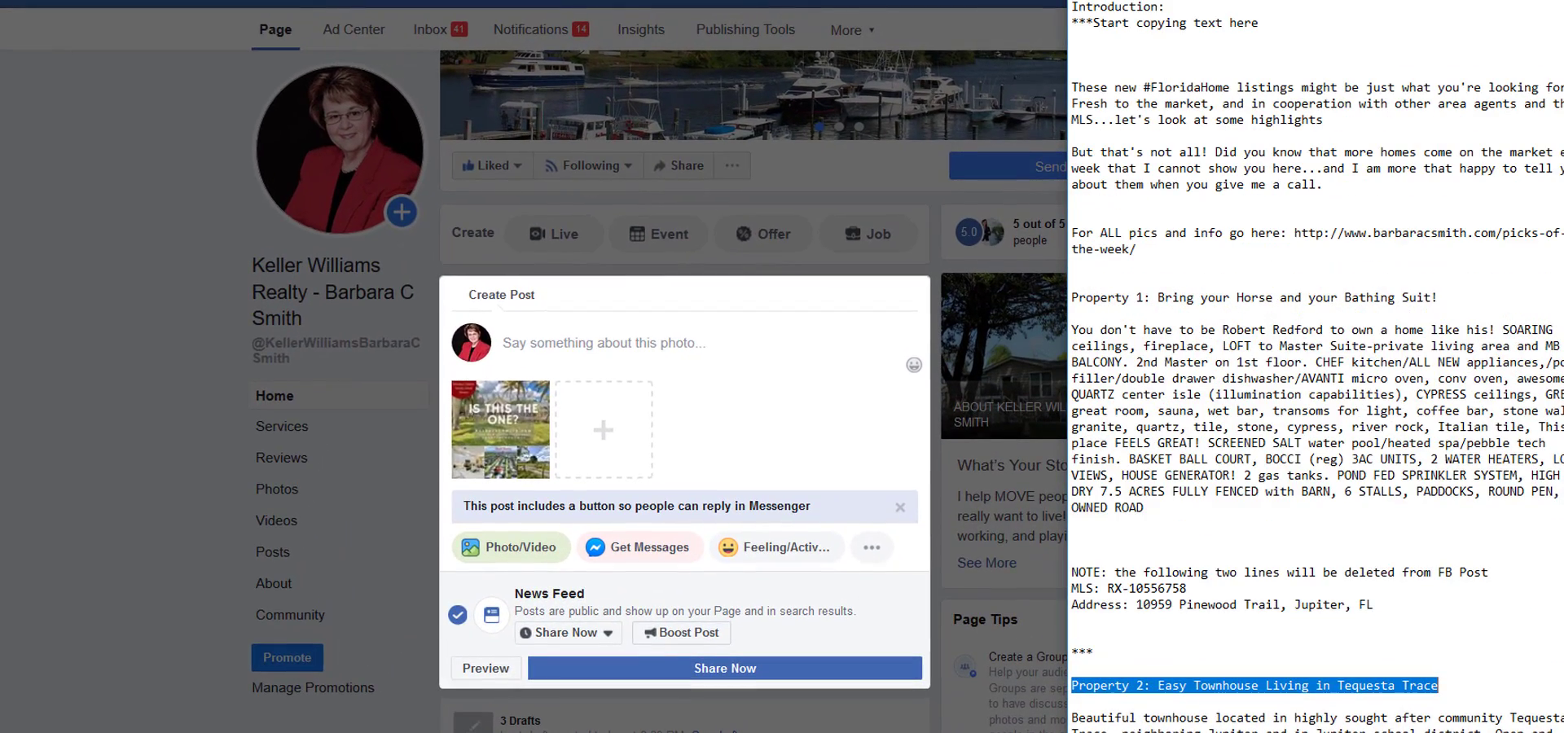
{"action": "left_click_drag", "start_coordinate": [1091, 0], "coordinate": [1260, 53]}
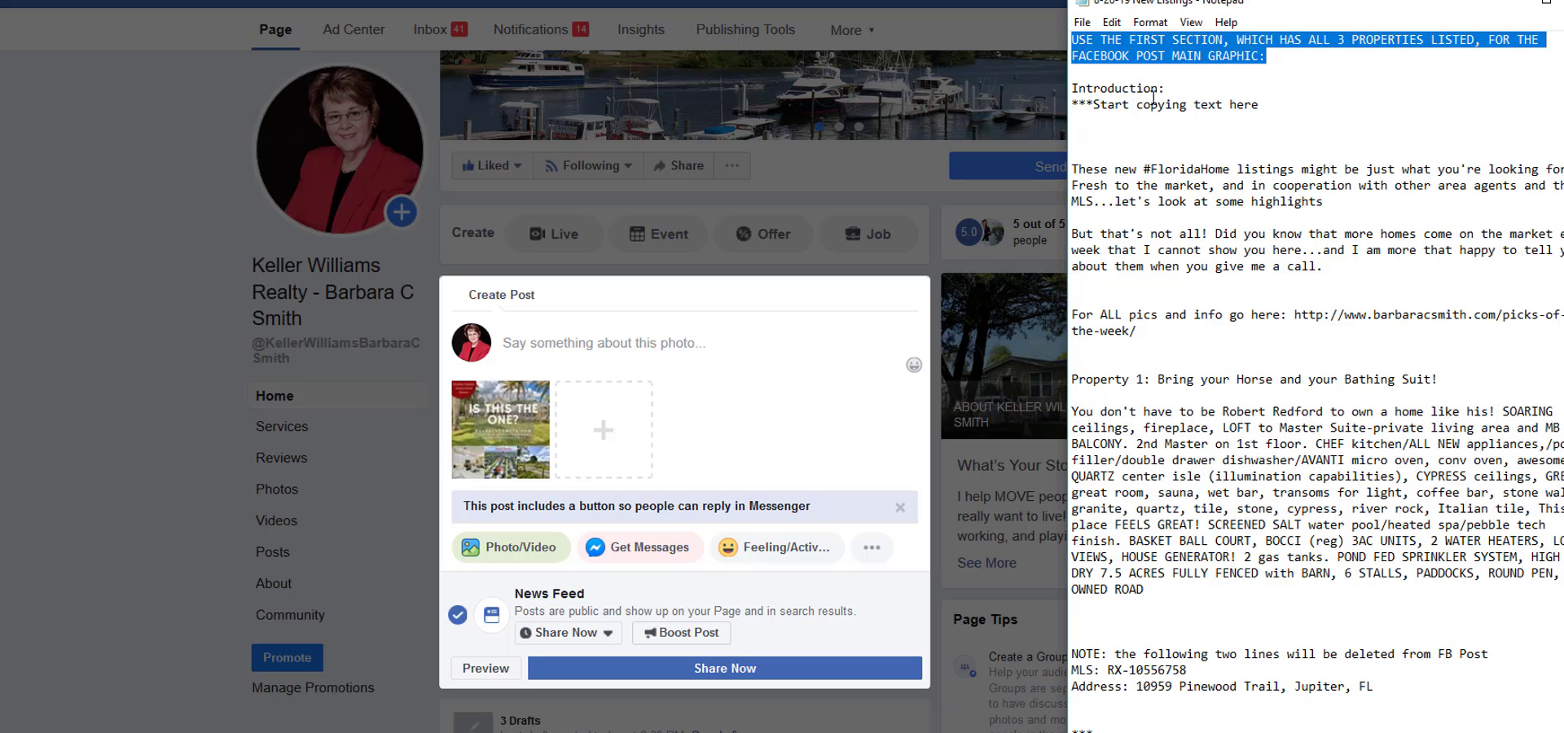
{"action": "left_click", "coordinate": [1282, 57]}
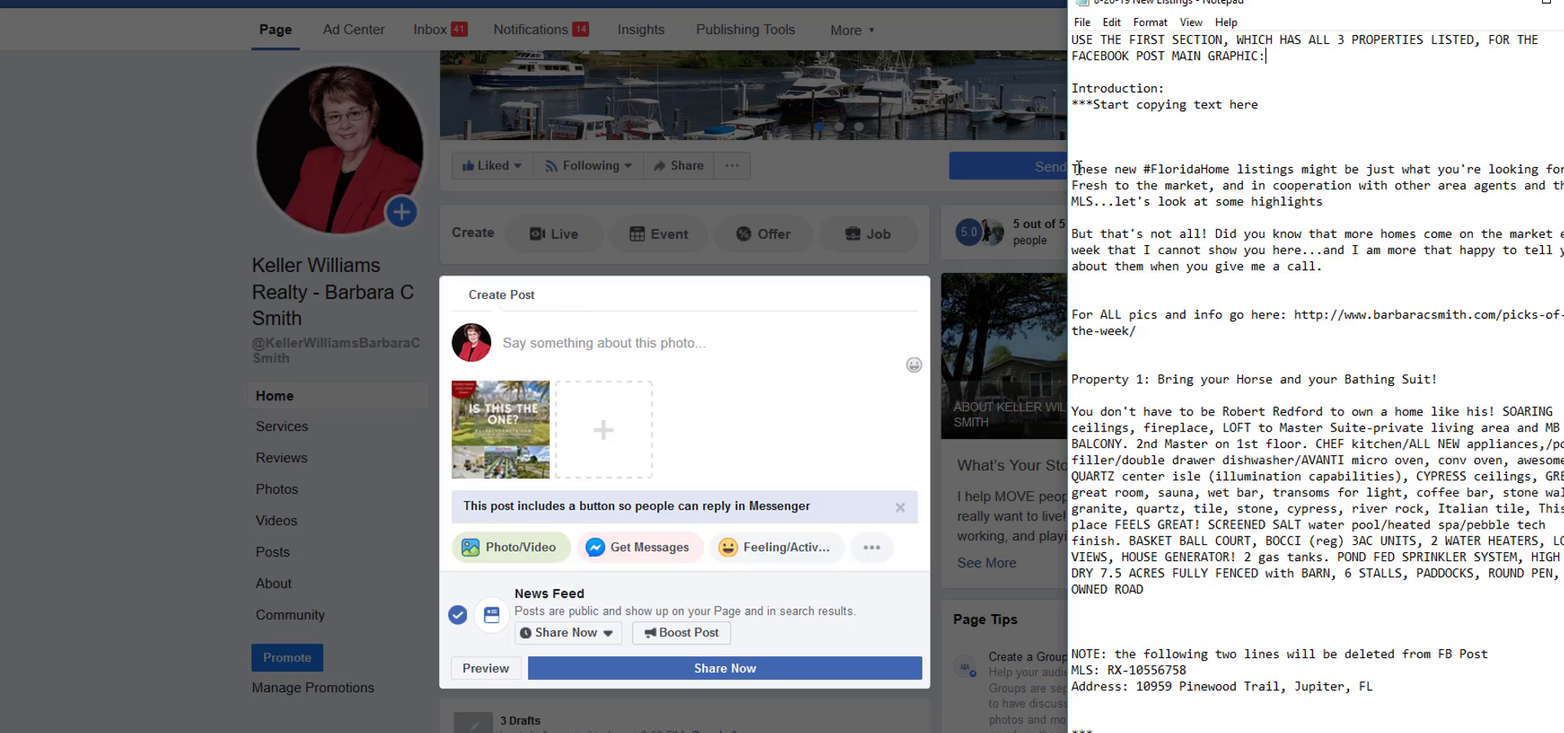
Copy the first section's text from "These new #FloridaHome listings" through the end of the disclaimer, leaving out the start and end copying markers.
{"action": "left_click_drag", "start_coordinate": [1073, 168], "coordinate": [1083, 732]}
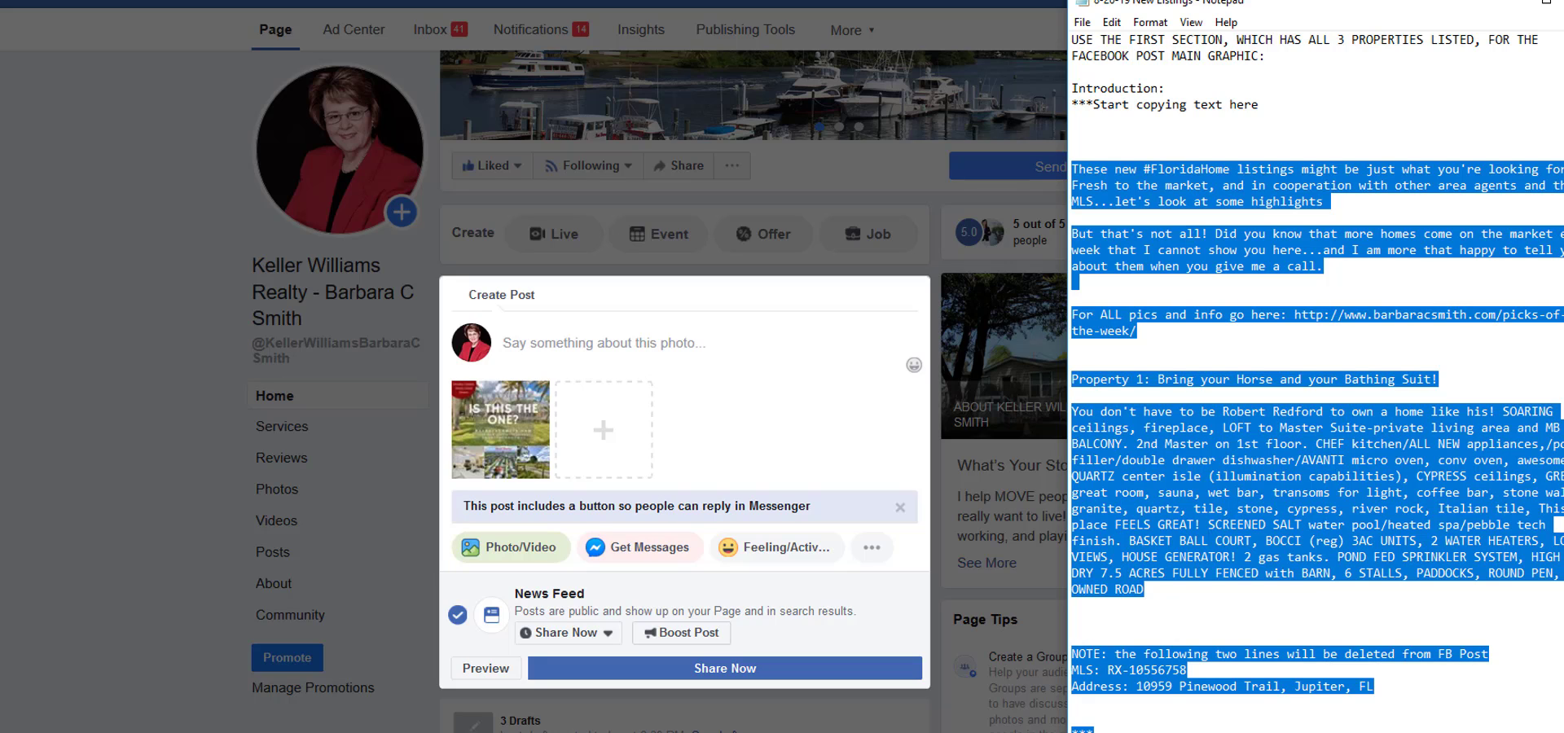
{"action": "scroll", "coordinate": [1364, 632], "scroll_direction": "down", "scroll_amount": 16}
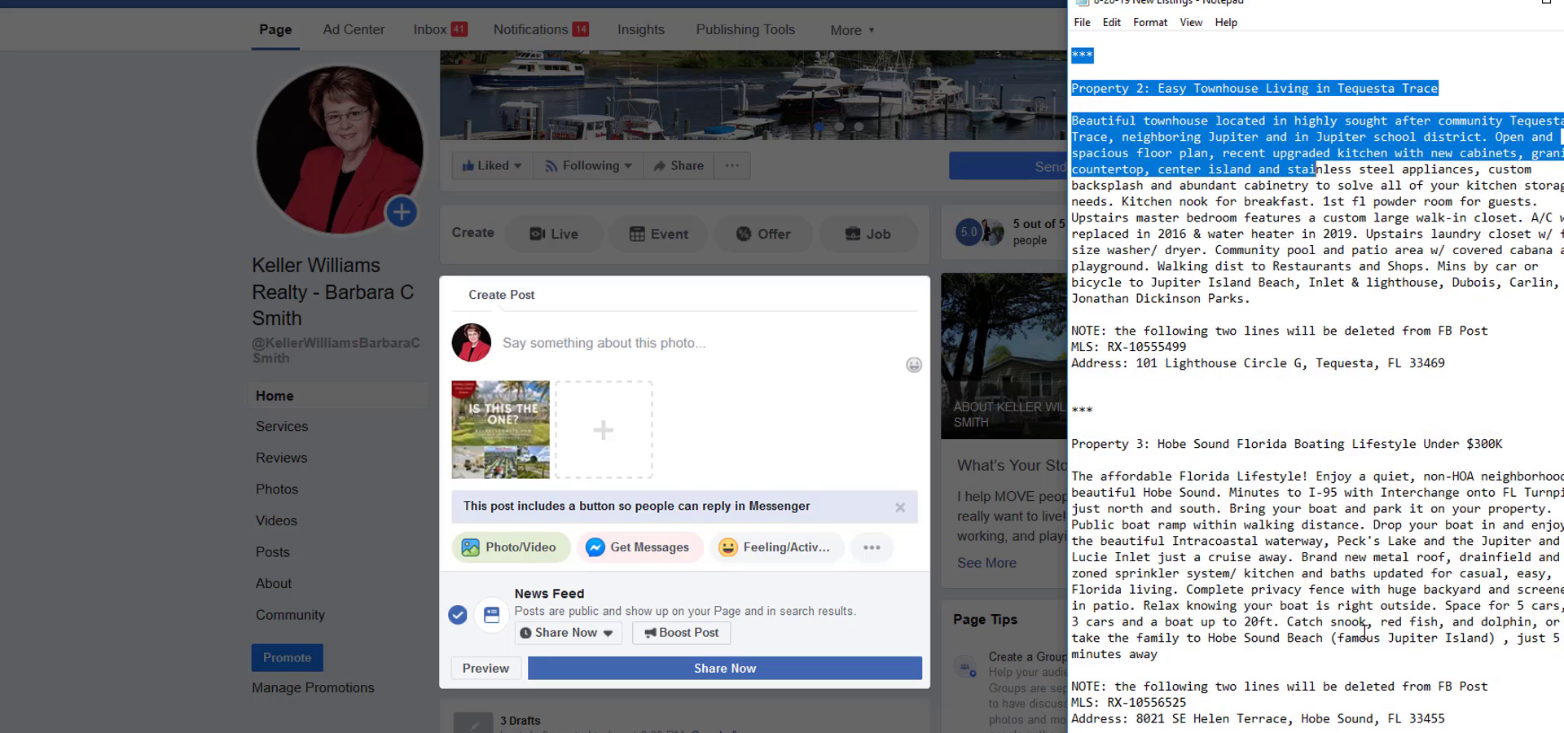
{"action": "scroll", "coordinate": [1104, 395], "scroll_direction": "down", "scroll_amount": 16}
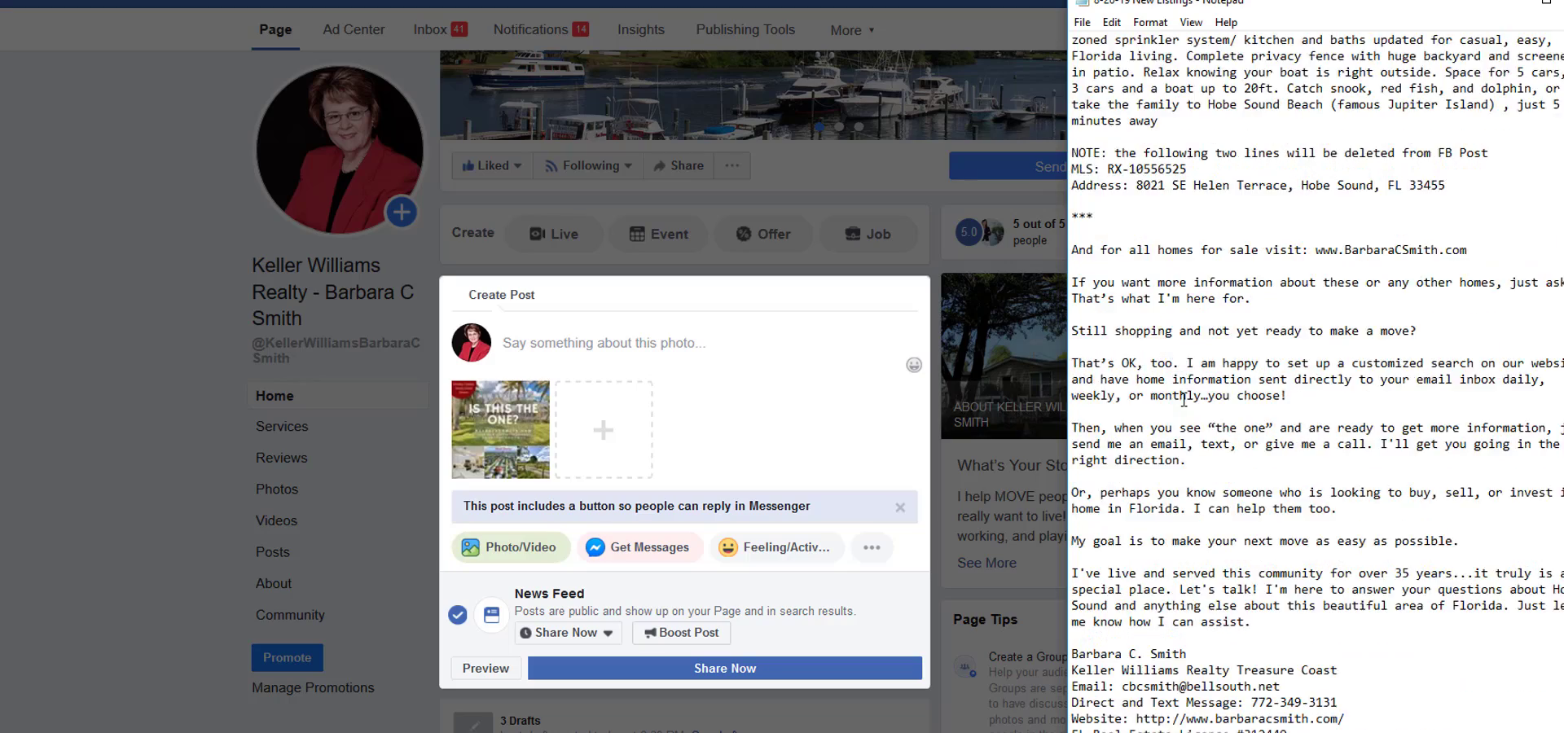
{"action": "scroll", "coordinate": [1184, 399], "scroll_direction": "down", "scroll_amount": 3}
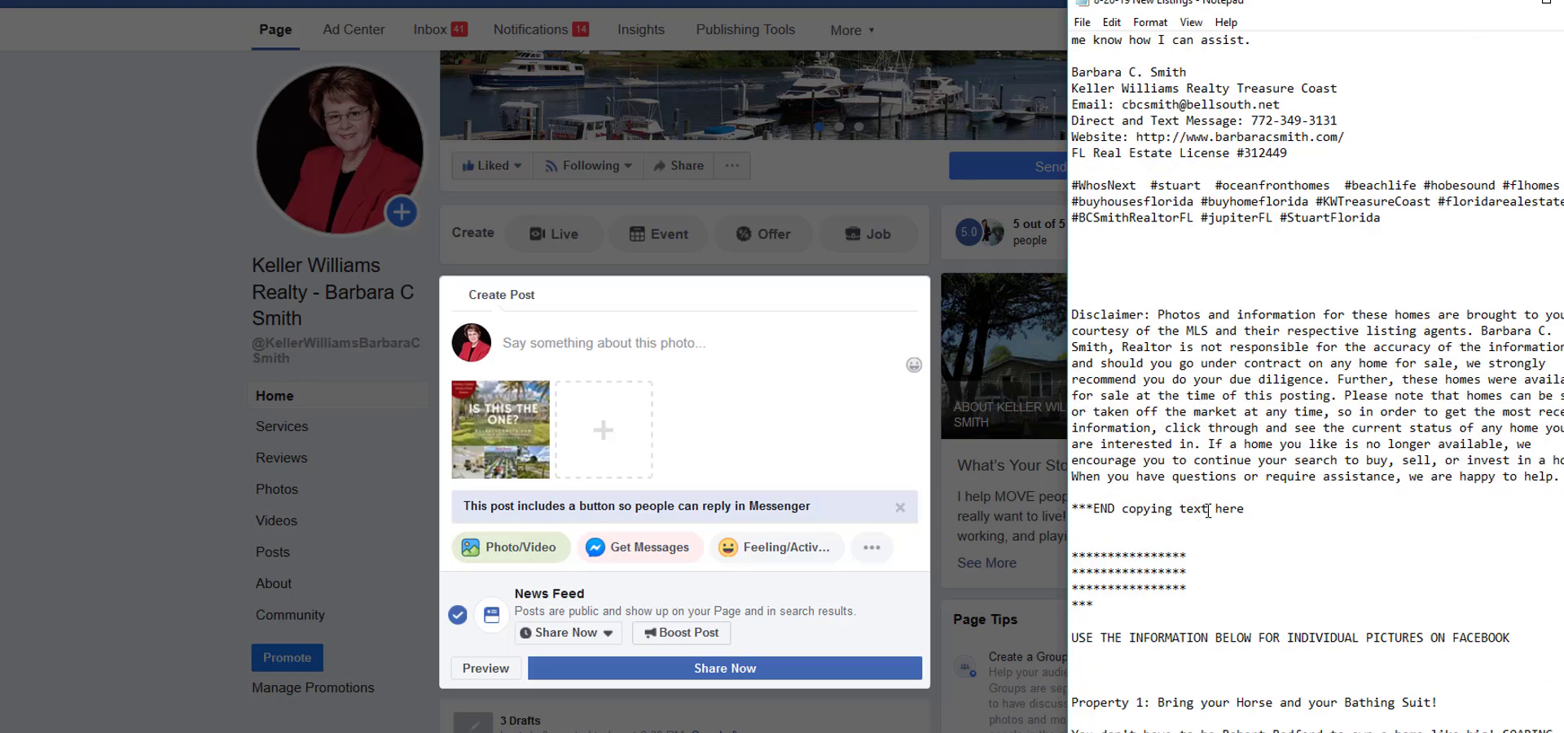
{"action": "left_click_drag", "start_coordinate": [1559, 477], "coordinate": [1058, 169]}
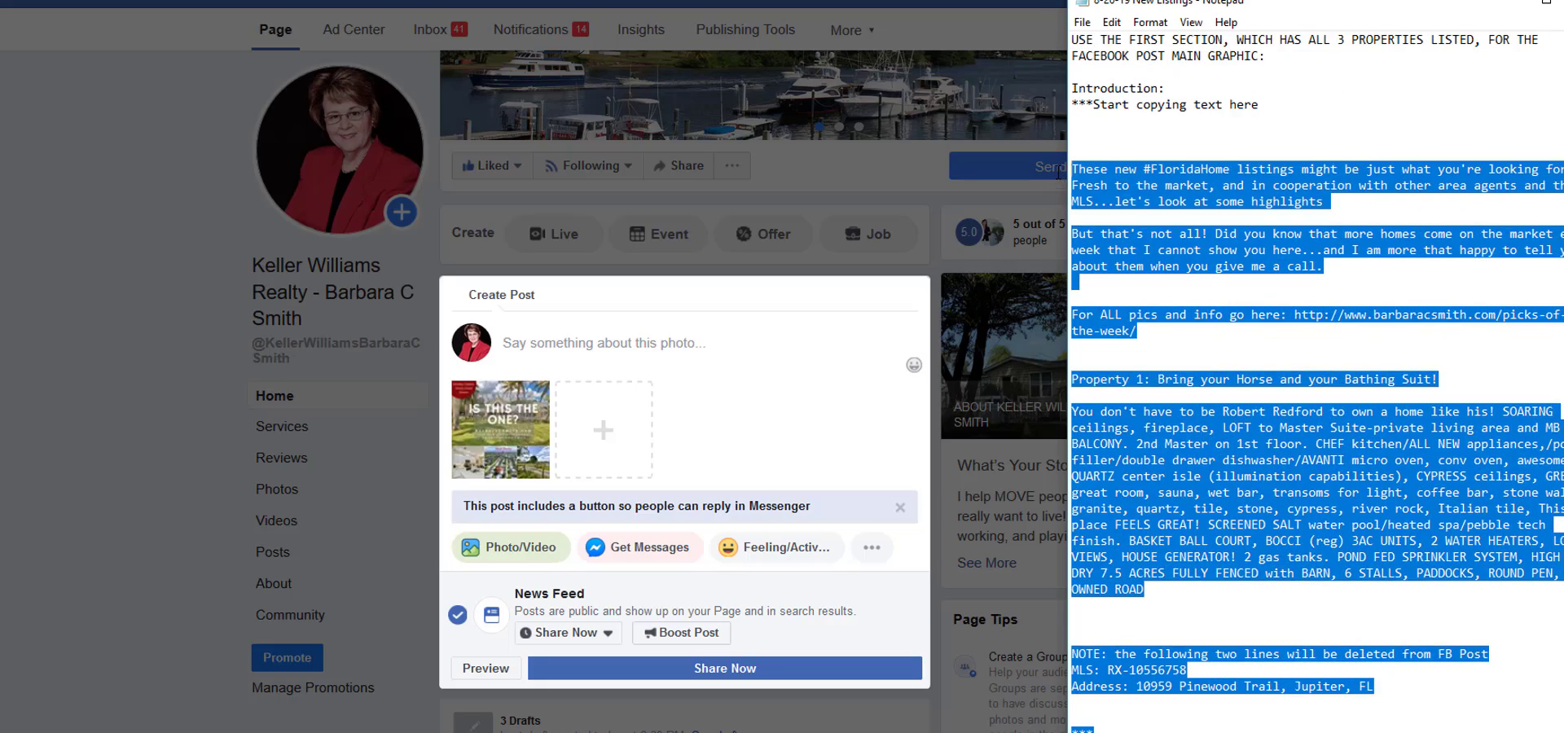
{"action": "right_click", "coordinate": [1154, 191]}
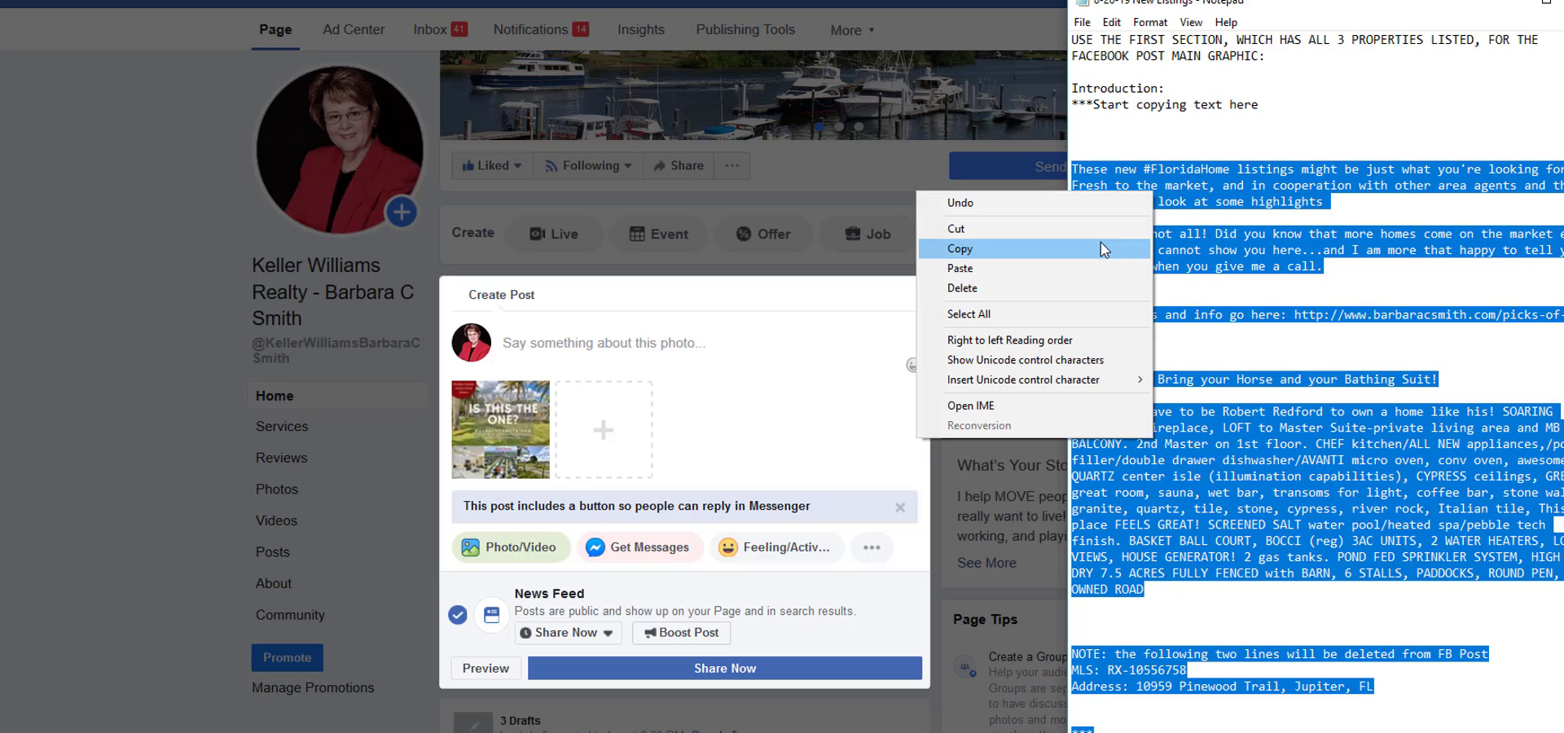
{"action": "left_click", "coordinate": [1101, 242]}
Paste the copied listings text into the new Facebook post as the photo's caption.
{"action": "left_click", "coordinate": [508, 342]}
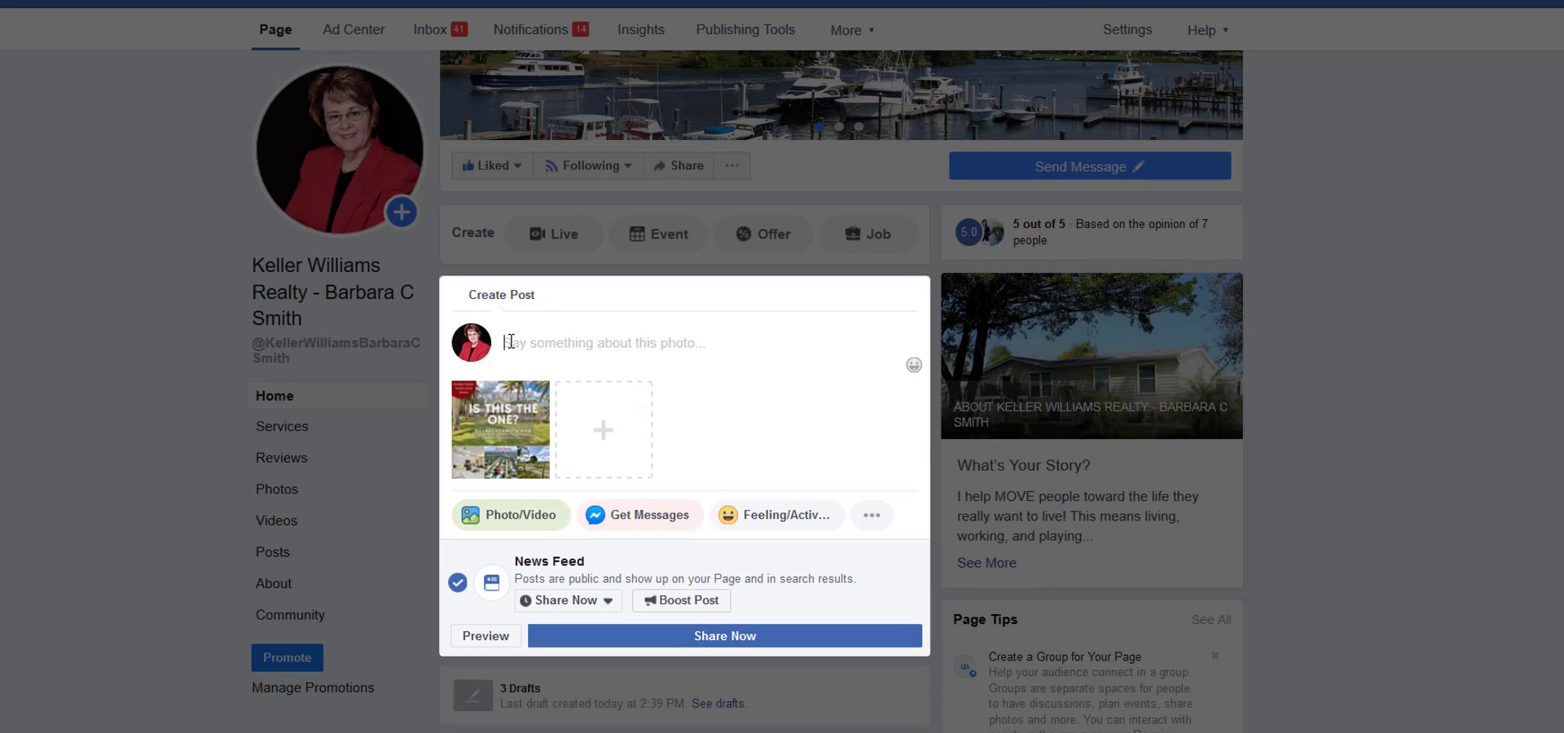
{"action": "right_click", "coordinate": [509, 342]}
{"action": "left_click", "coordinate": [529, 415]}
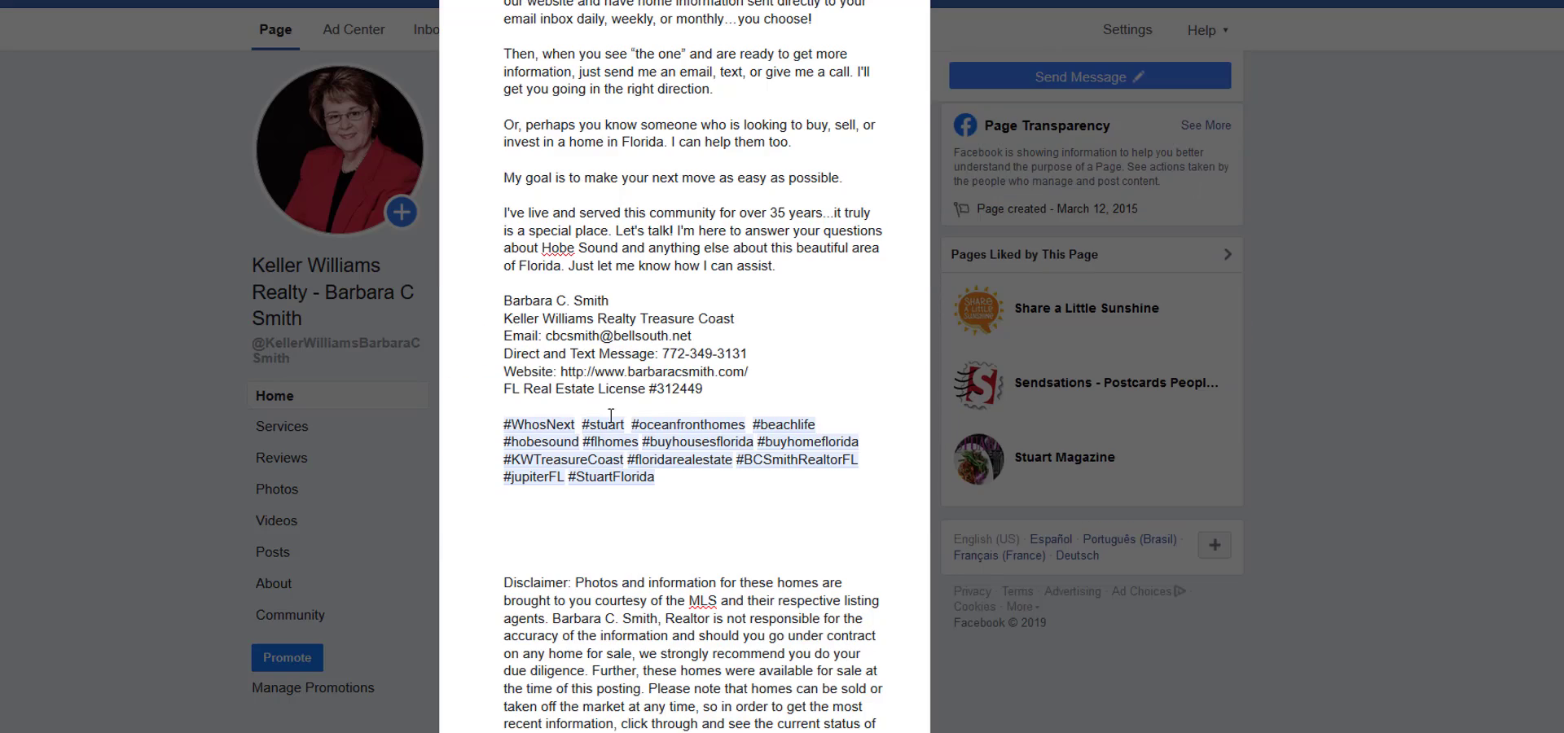
Delete the NOTE, MLS and address lines below the Property 3 description in the Facebook post.
{"action": "scroll", "coordinate": [693, 413], "scroll_direction": "up", "scroll_amount": 4}
{"action": "scroll", "coordinate": [697, 413], "scroll_direction": "up", "scroll_amount": 4}
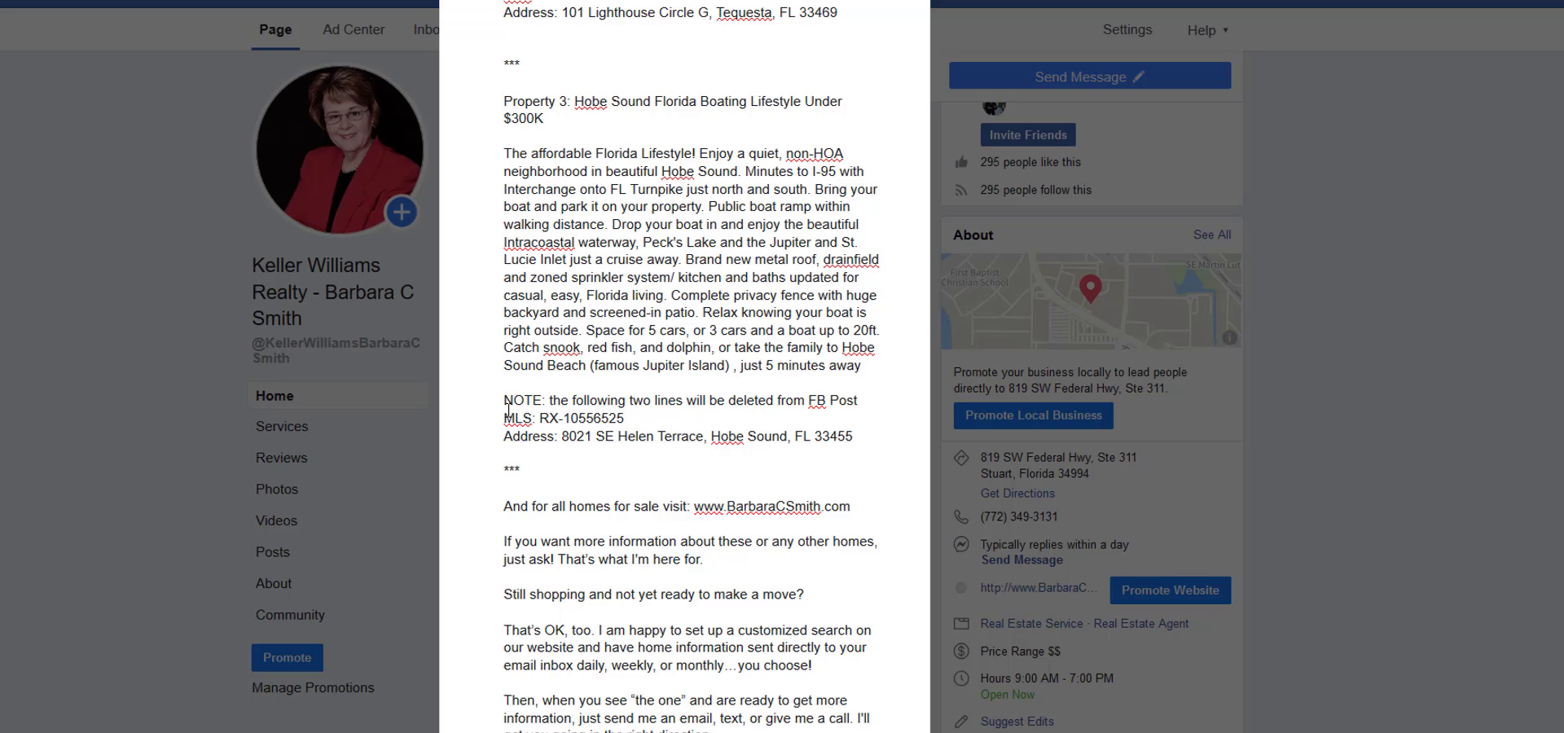
{"action": "left_click", "coordinate": [504, 416], "text": "shift"}
{"action": "key", "text": "ctrl+shift+Right"}
{"action": "key", "text": "ctrl+shift+Right"}
{"action": "key", "text": "Left"}
{"action": "left_click_drag", "start_coordinate": [504, 416], "coordinate": [569, 435]}
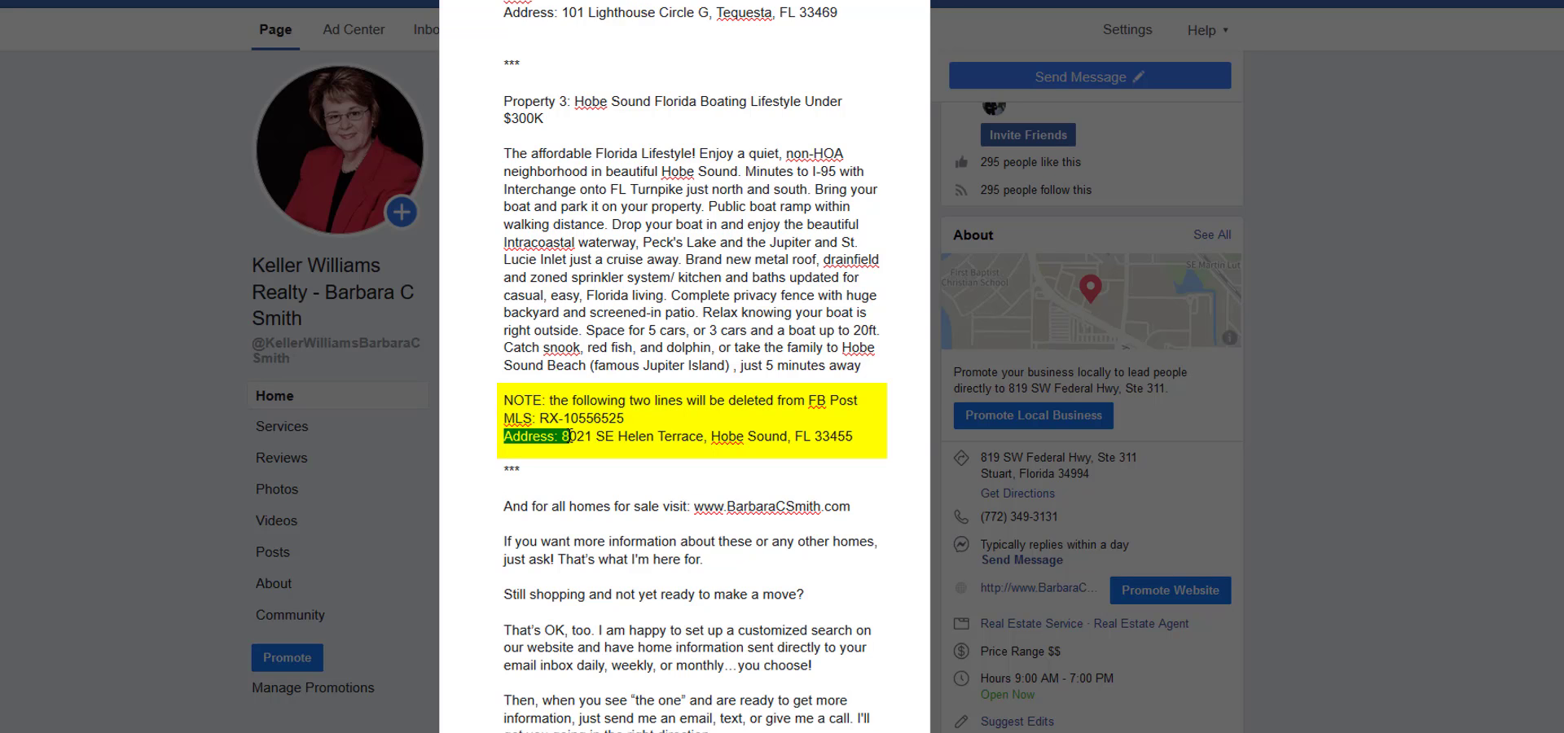
{"action": "left_click_drag", "start_coordinate": [877, 437], "coordinate": [493, 404]}
{"action": "key", "text": "Delete"}
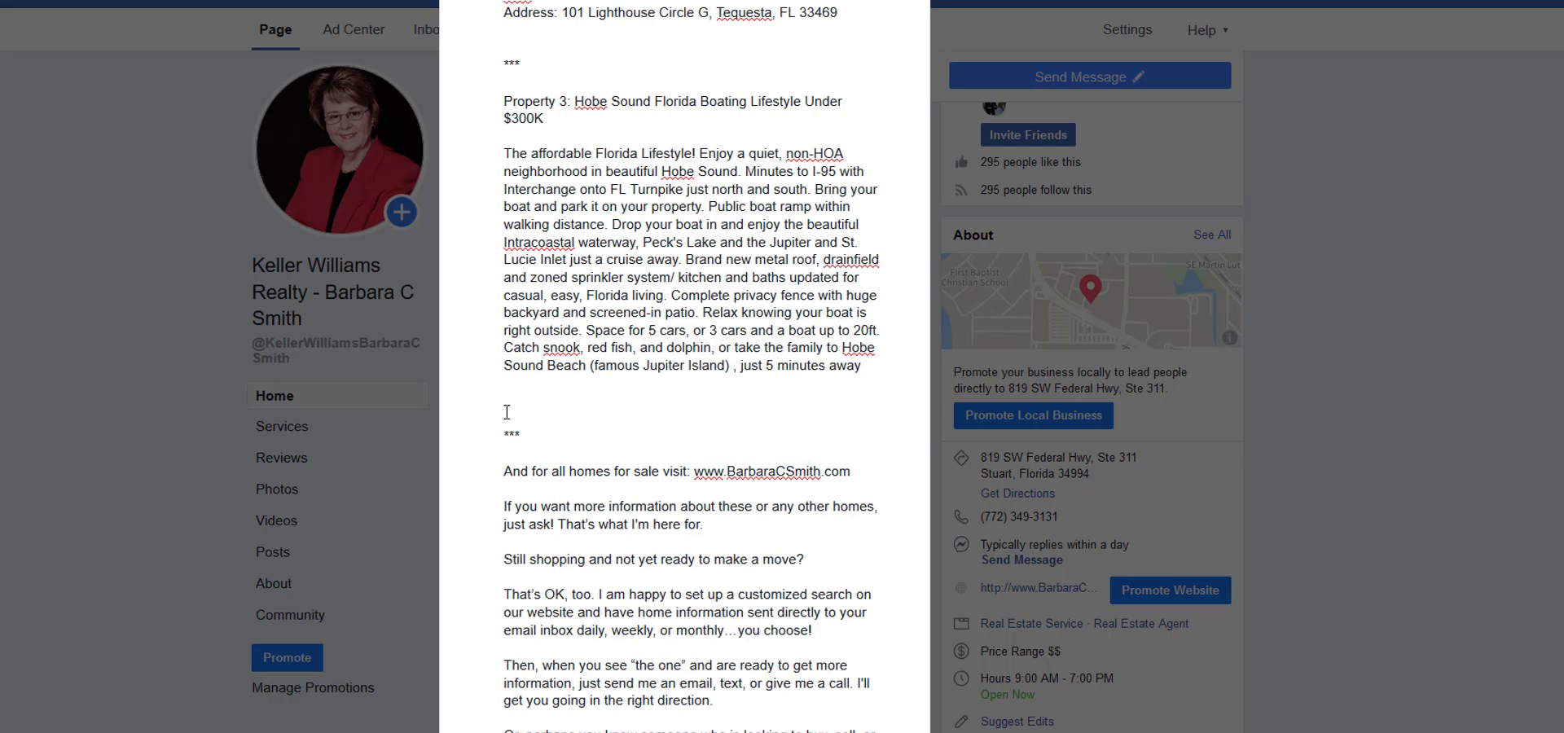
Delete the NOTE, MLS and address lines below the Property 2 description, along with the surplus blank lines.
{"action": "scroll", "coordinate": [613, 422], "scroll_direction": "up", "scroll_amount": 5}
{"action": "scroll", "coordinate": [612, 422], "scroll_direction": "up", "scroll_amount": 1}
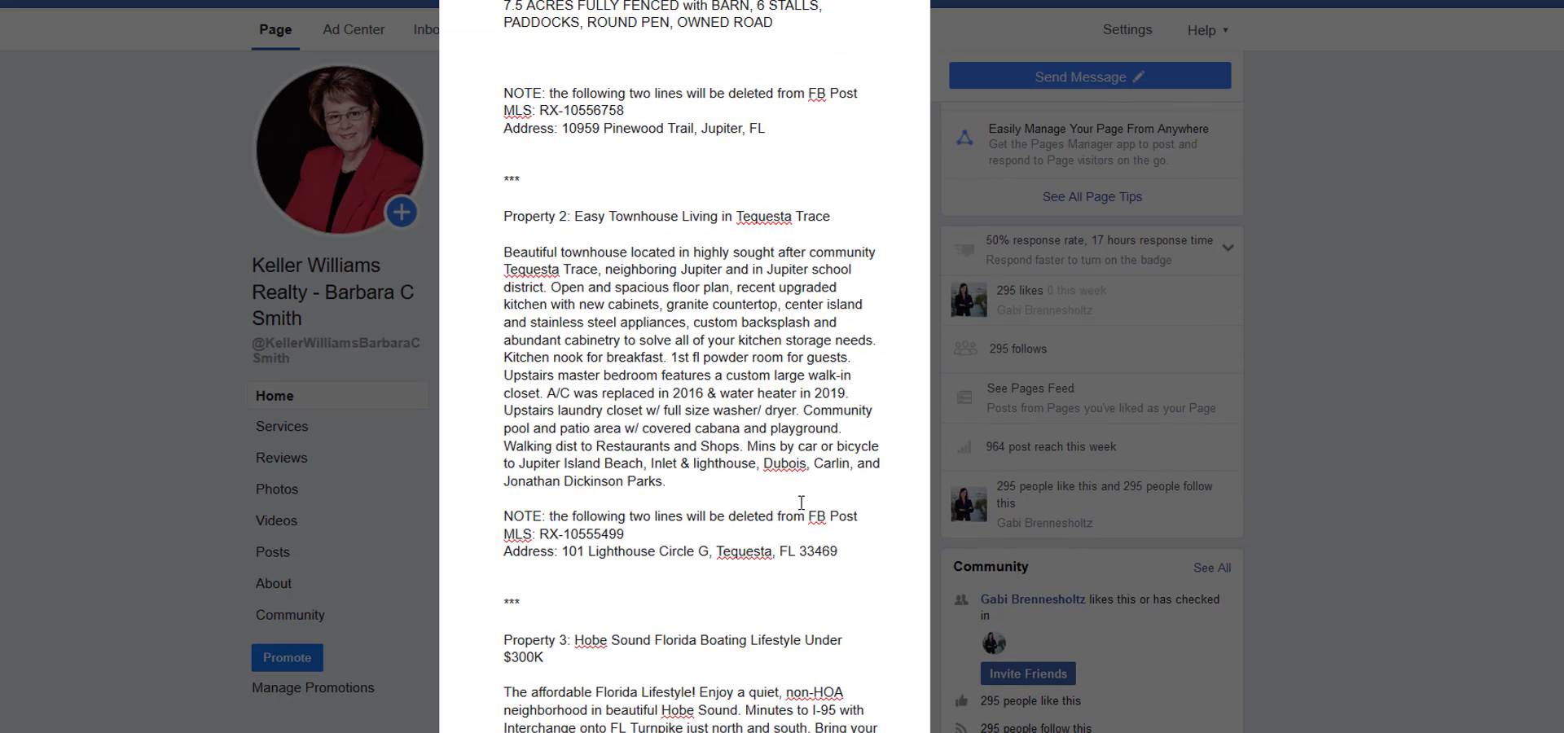
{"action": "left_click_drag", "start_coordinate": [842, 552], "coordinate": [487, 507]}
{"action": "key", "text": "Delete"}
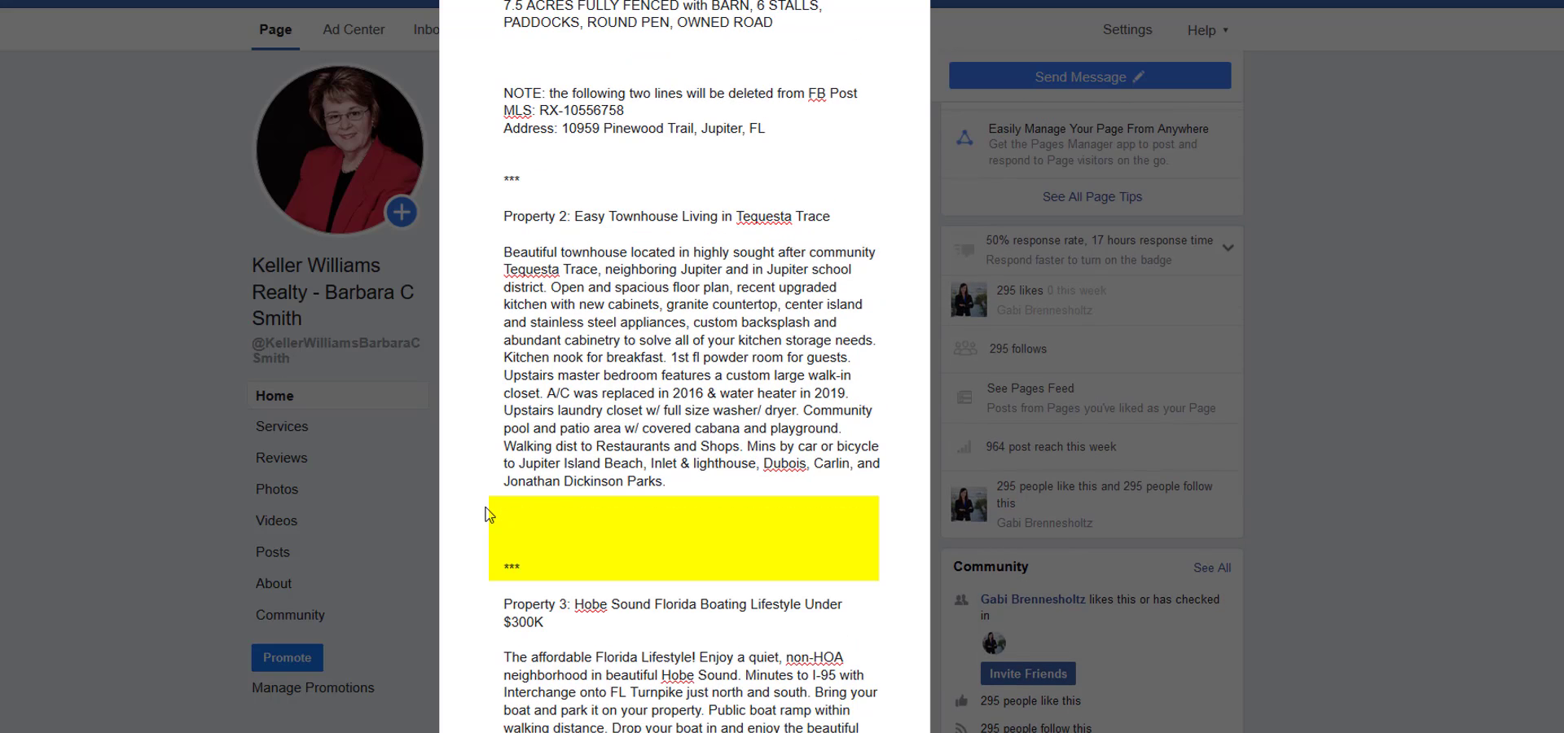
{"action": "key", "text": "Delete"}
{"action": "key", "text": "BackSpace"}
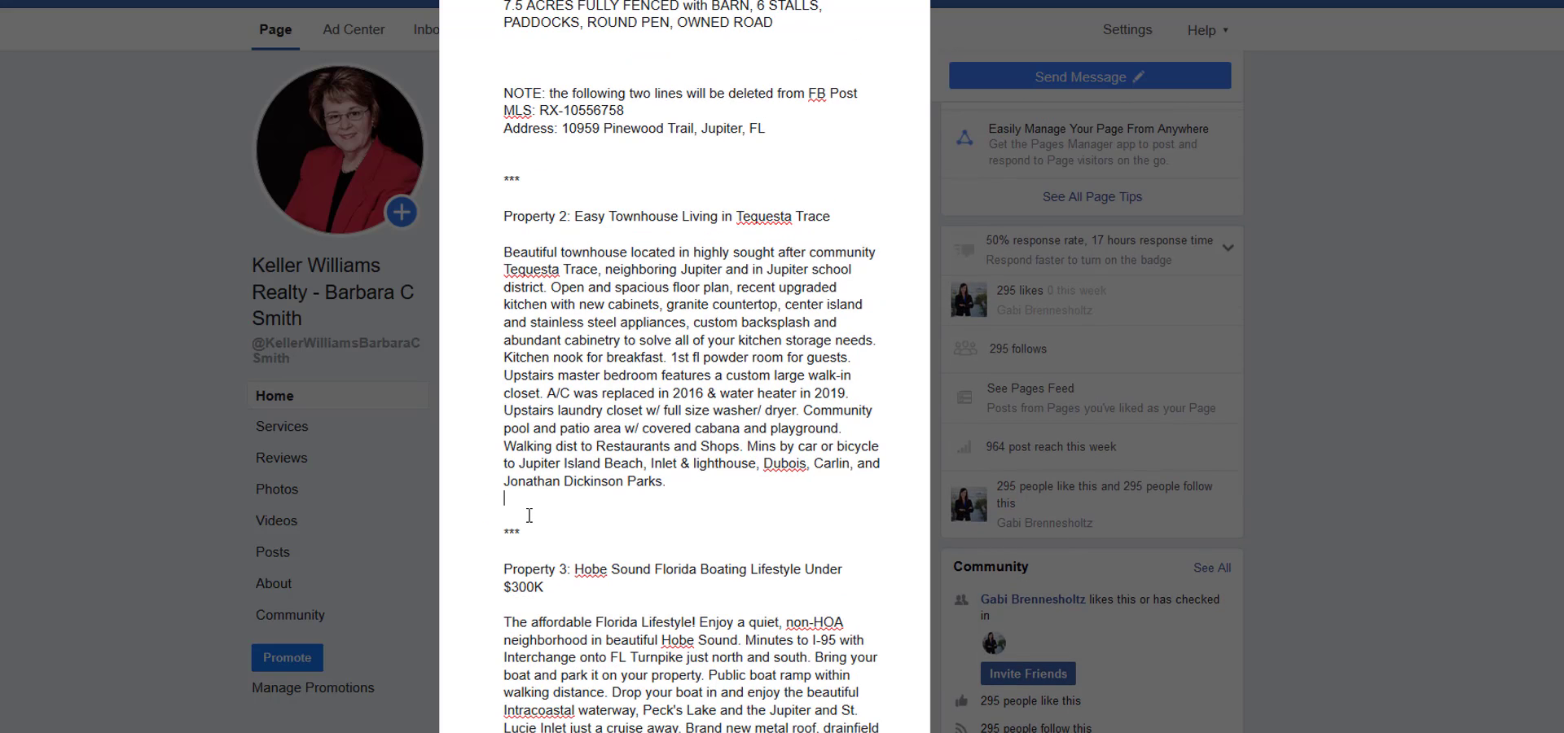
{"action": "key", "text": "BackSpace"}
Delete the NOTE, MLS and address lines and the extra blank lines below the Property 1 description.
{"action": "scroll", "coordinate": [700, 464], "scroll_direction": "up", "scroll_amount": 4}
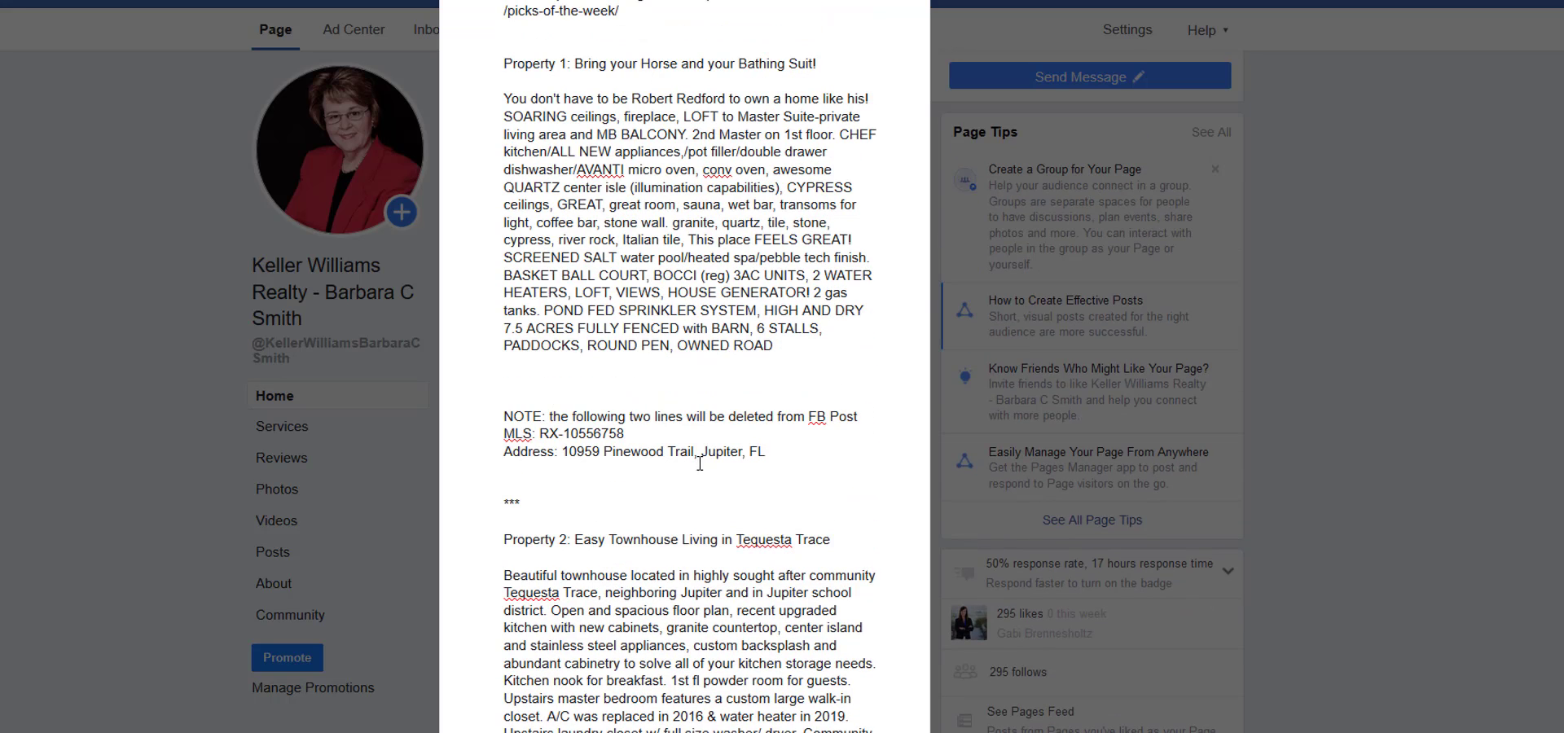
{"action": "left_click_drag", "start_coordinate": [516, 464], "coordinate": [497, 418]}
{"action": "key", "text": "BackSpace"}
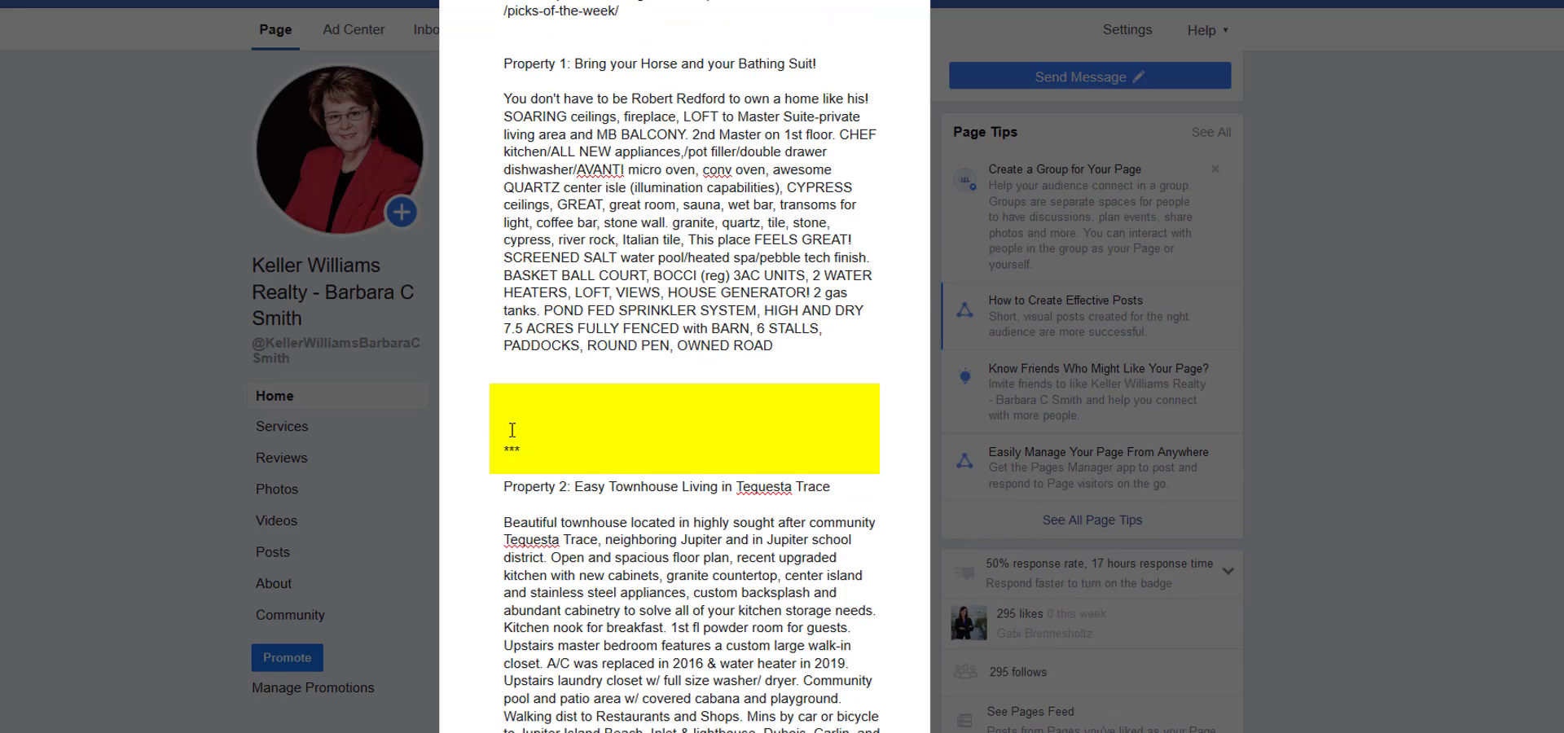
Review the cleaned-up post text from the opening paragraph through the property descriptions, hashtags and disclaimer to the attached graphic.
{"action": "scroll", "coordinate": [595, 408], "scroll_direction": "up", "scroll_amount": 5}
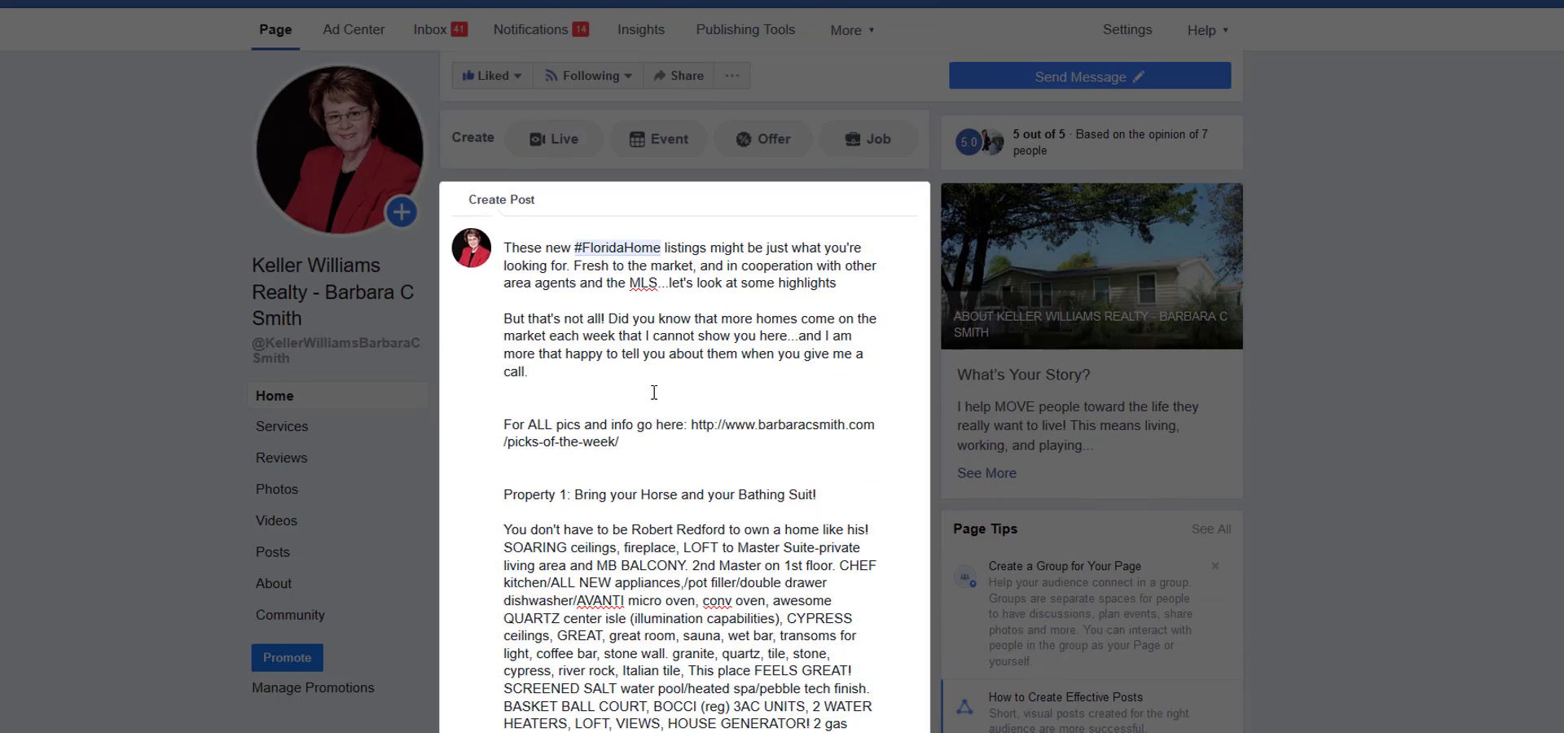
{"action": "scroll", "coordinate": [694, 404], "scroll_direction": "down", "scroll_amount": 8}
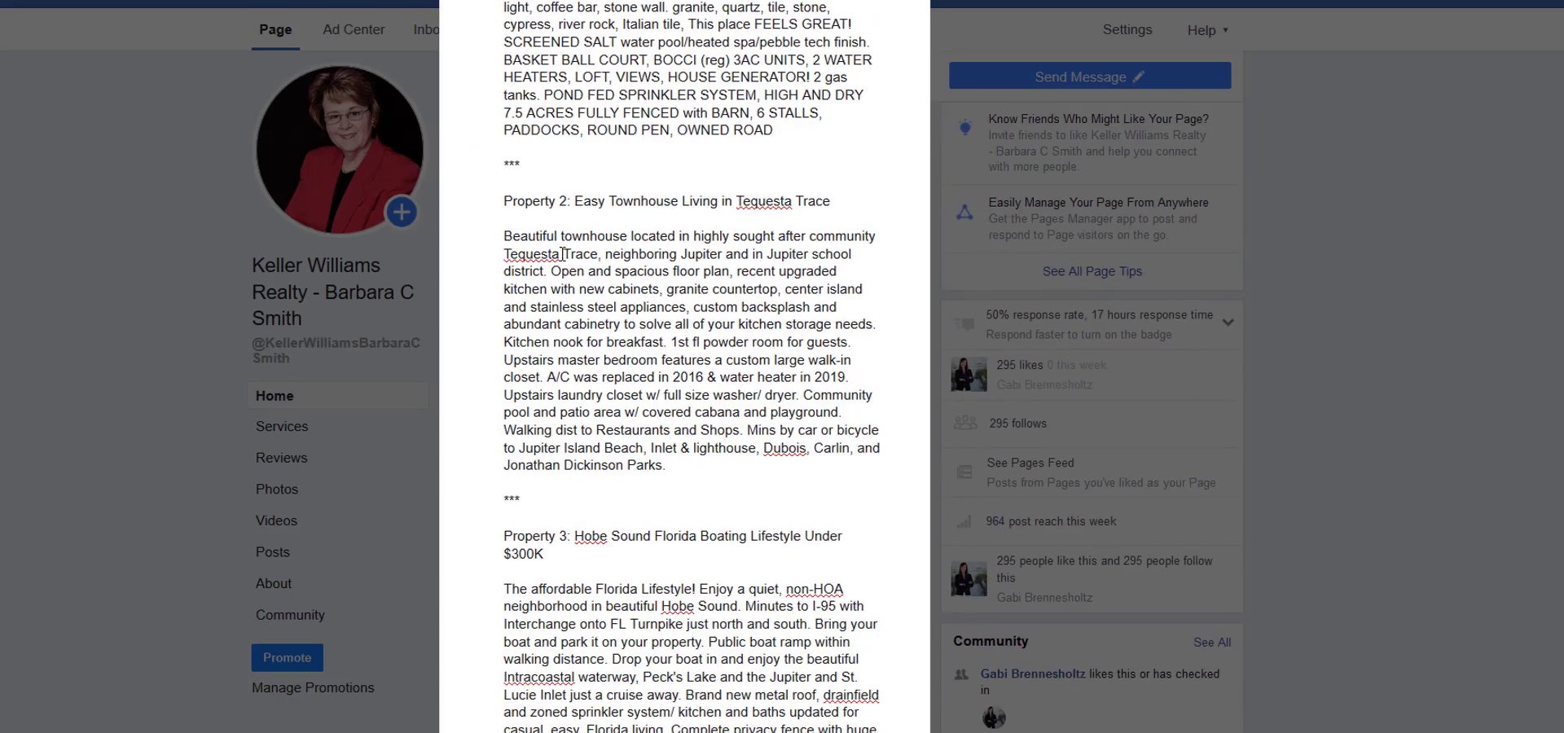
{"action": "scroll", "coordinate": [635, 238], "scroll_direction": "up", "scroll_amount": 5}
{"action": "scroll", "coordinate": [625, 310], "scroll_direction": "down", "scroll_amount": 17}
{"action": "scroll", "coordinate": [619, 122], "scroll_direction": "down", "scroll_amount": 1}
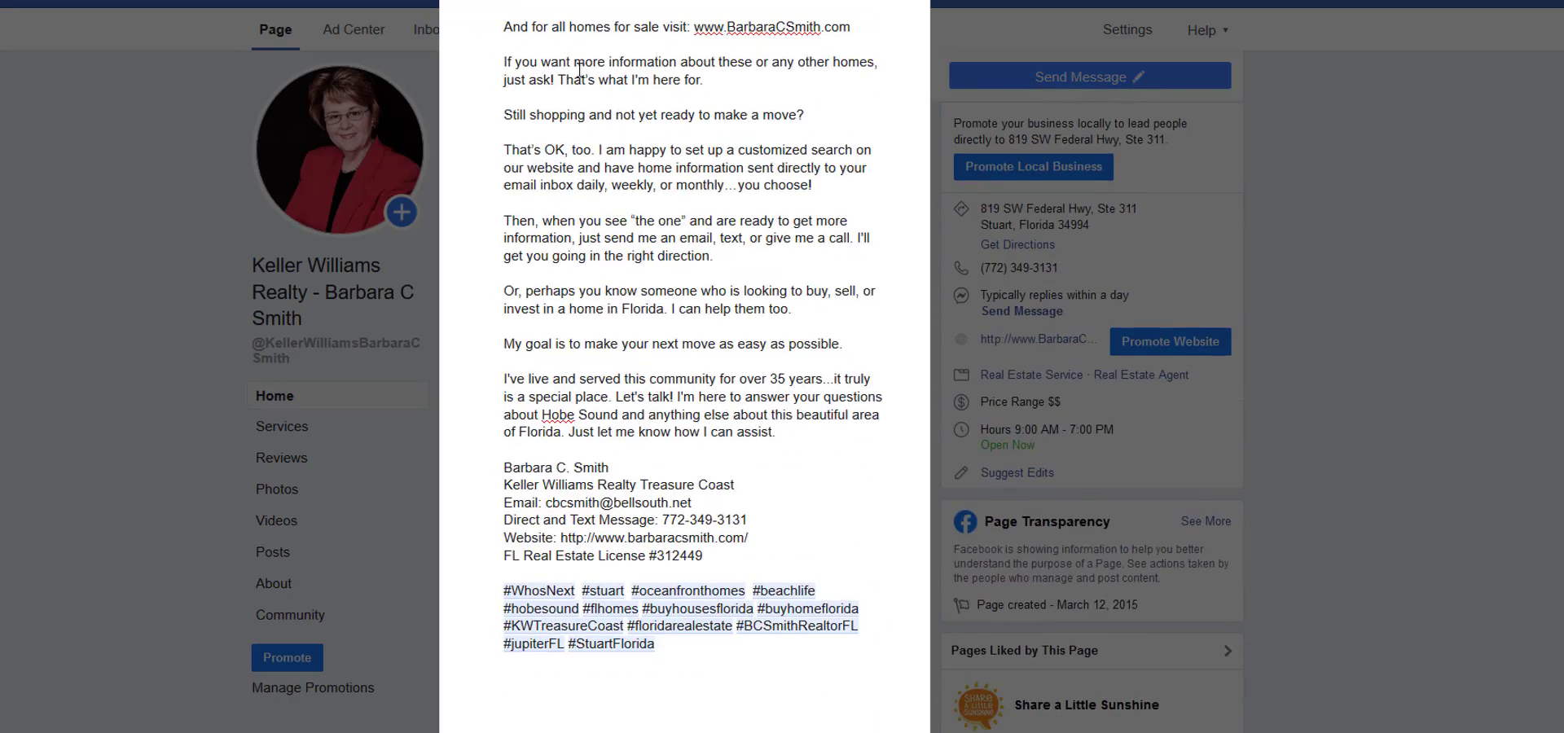
{"action": "scroll", "coordinate": [657, 571], "scroll_direction": "down", "scroll_amount": 4}
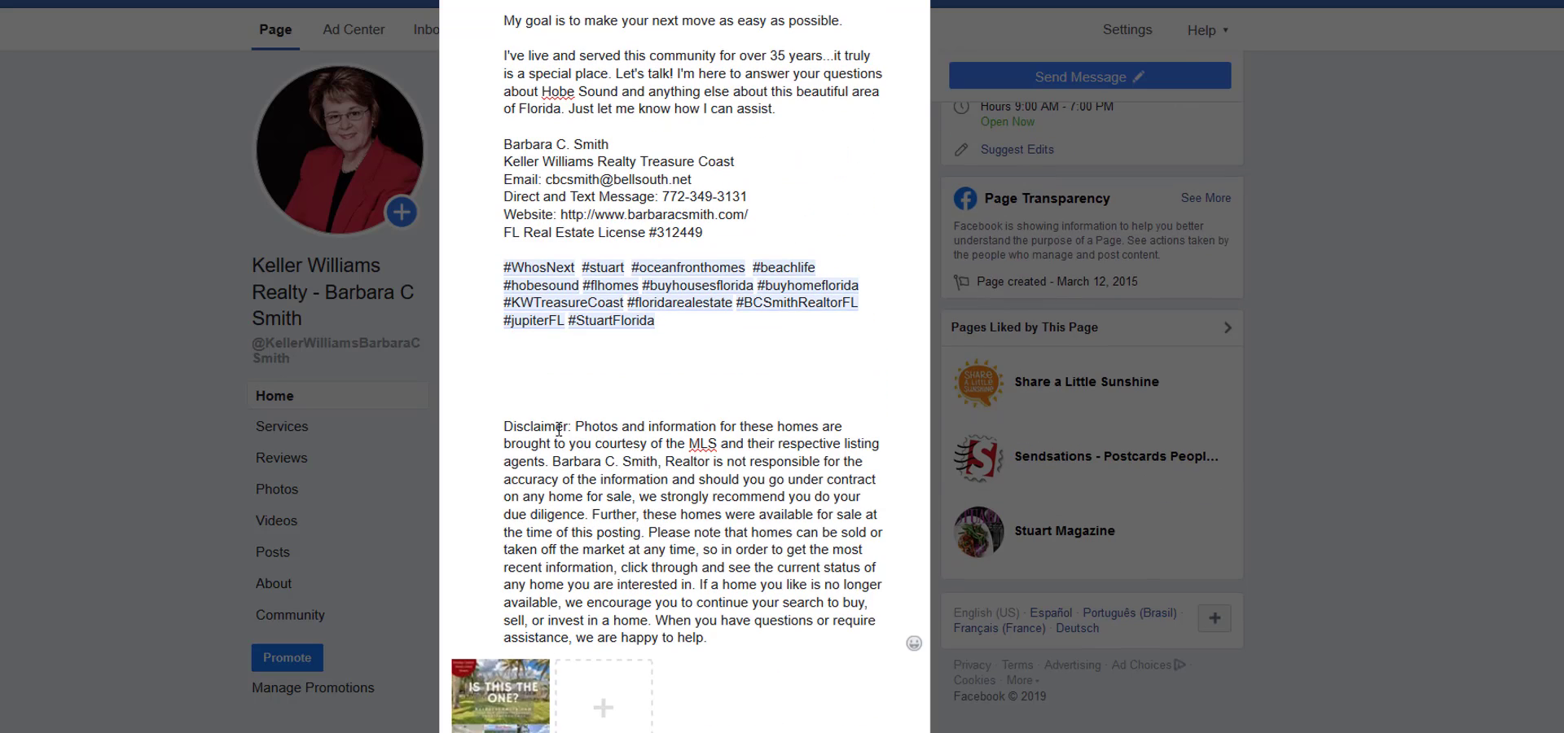
{"action": "scroll", "coordinate": [547, 397], "scroll_direction": "down", "scroll_amount": 4}
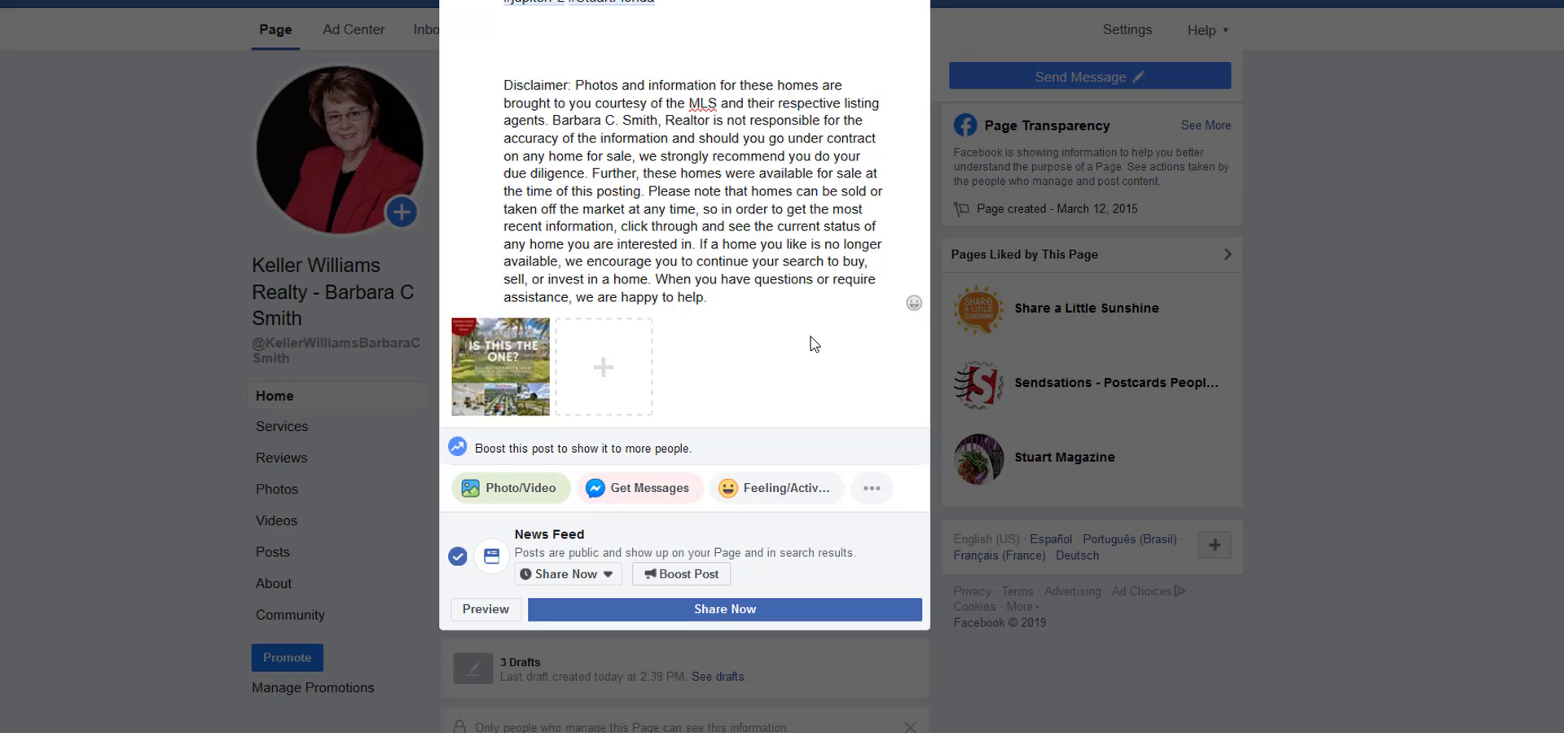
Switch to the 8-26-19 New Listings text file and check Property 1's title and address to identify its photos.
{"action": "mouse_move", "coordinate": [667, 732]}
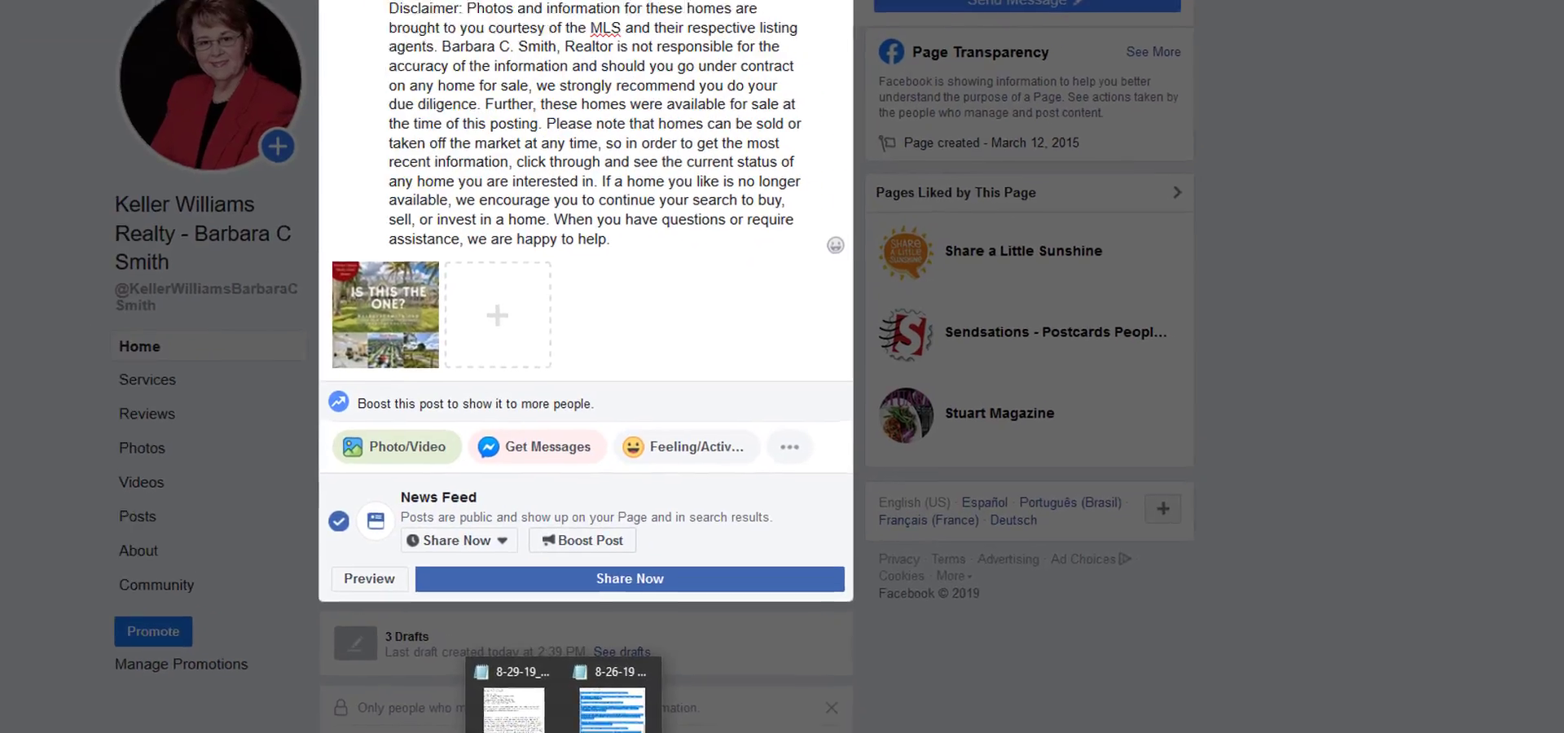
{"action": "left_click", "coordinate": [710, 721]}
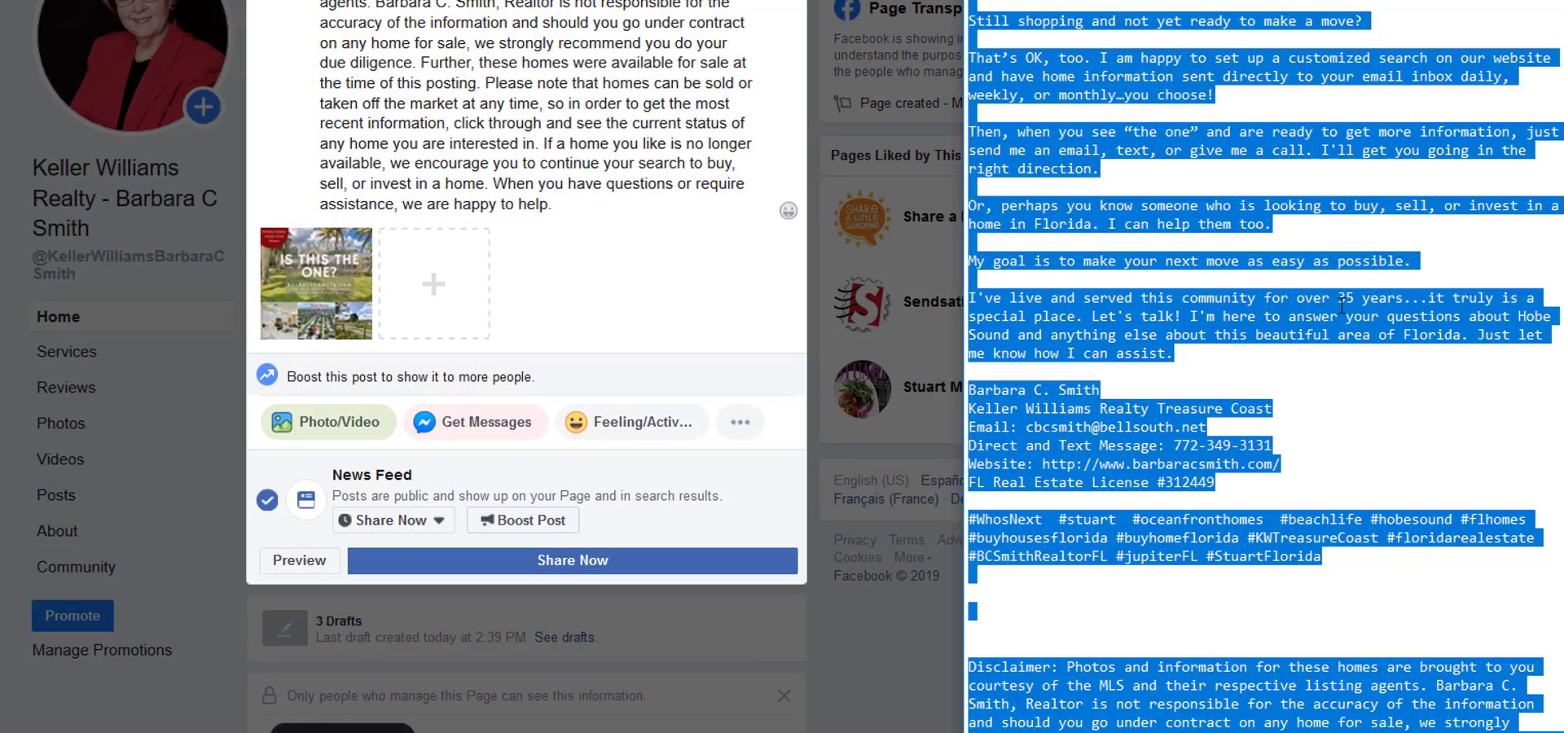
{"action": "left_click", "coordinate": [1341, 305]}
{"action": "scroll", "coordinate": [1193, 112], "scroll_direction": "up", "scroll_amount": 20}
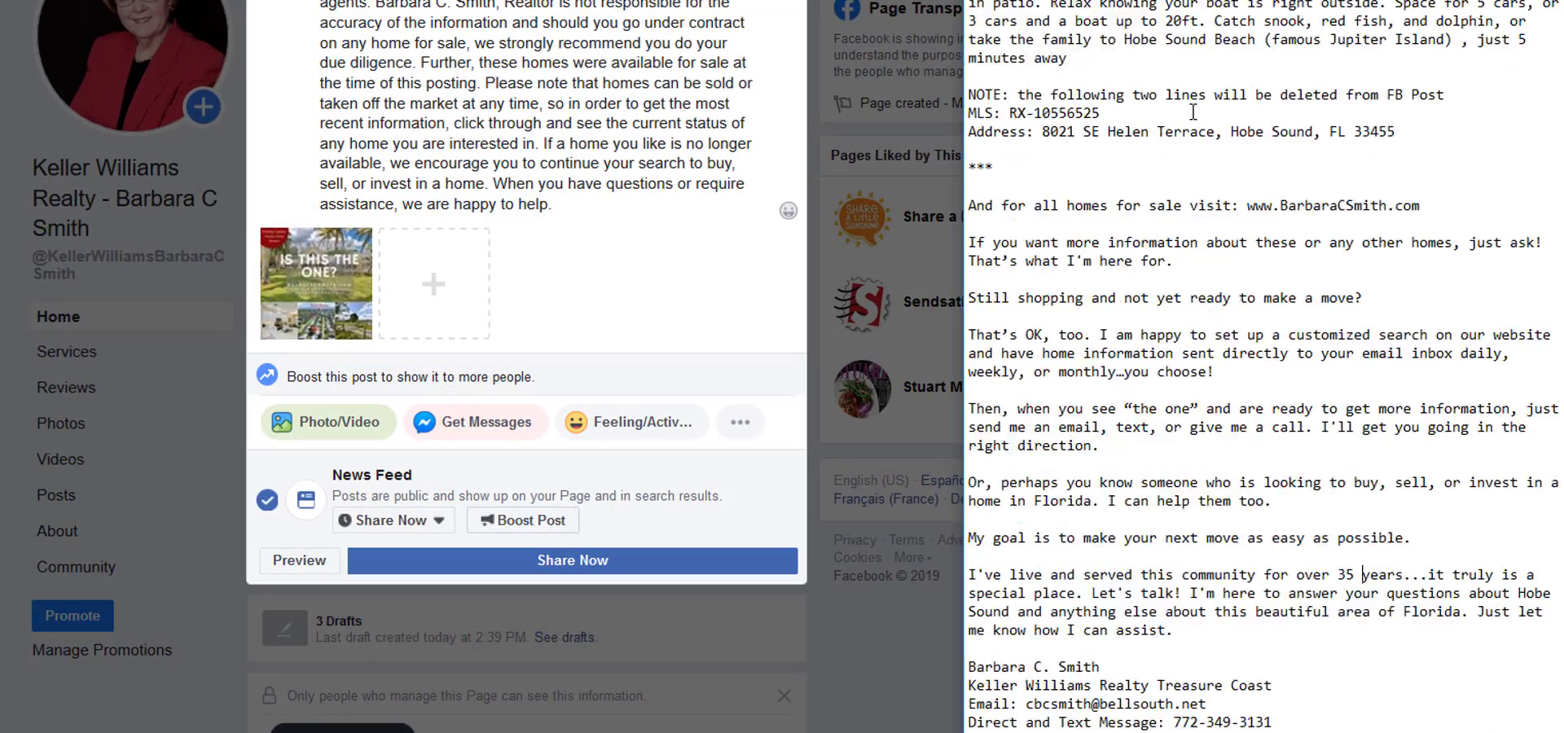
{"action": "scroll", "coordinate": [1161, 123], "scroll_direction": "down", "scroll_amount": 3}
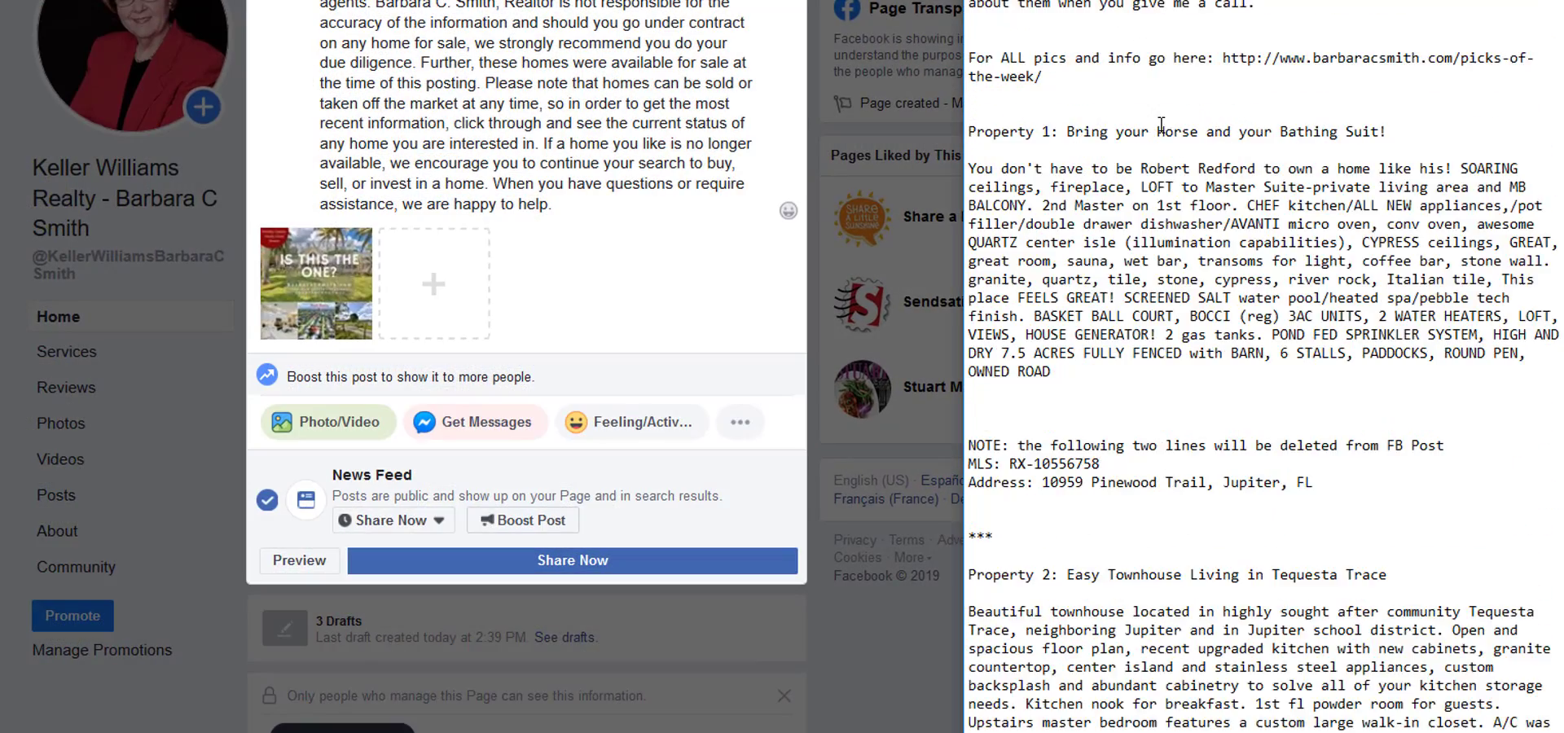
{"action": "left_click_drag", "start_coordinate": [975, 132], "coordinate": [1300, 142]}
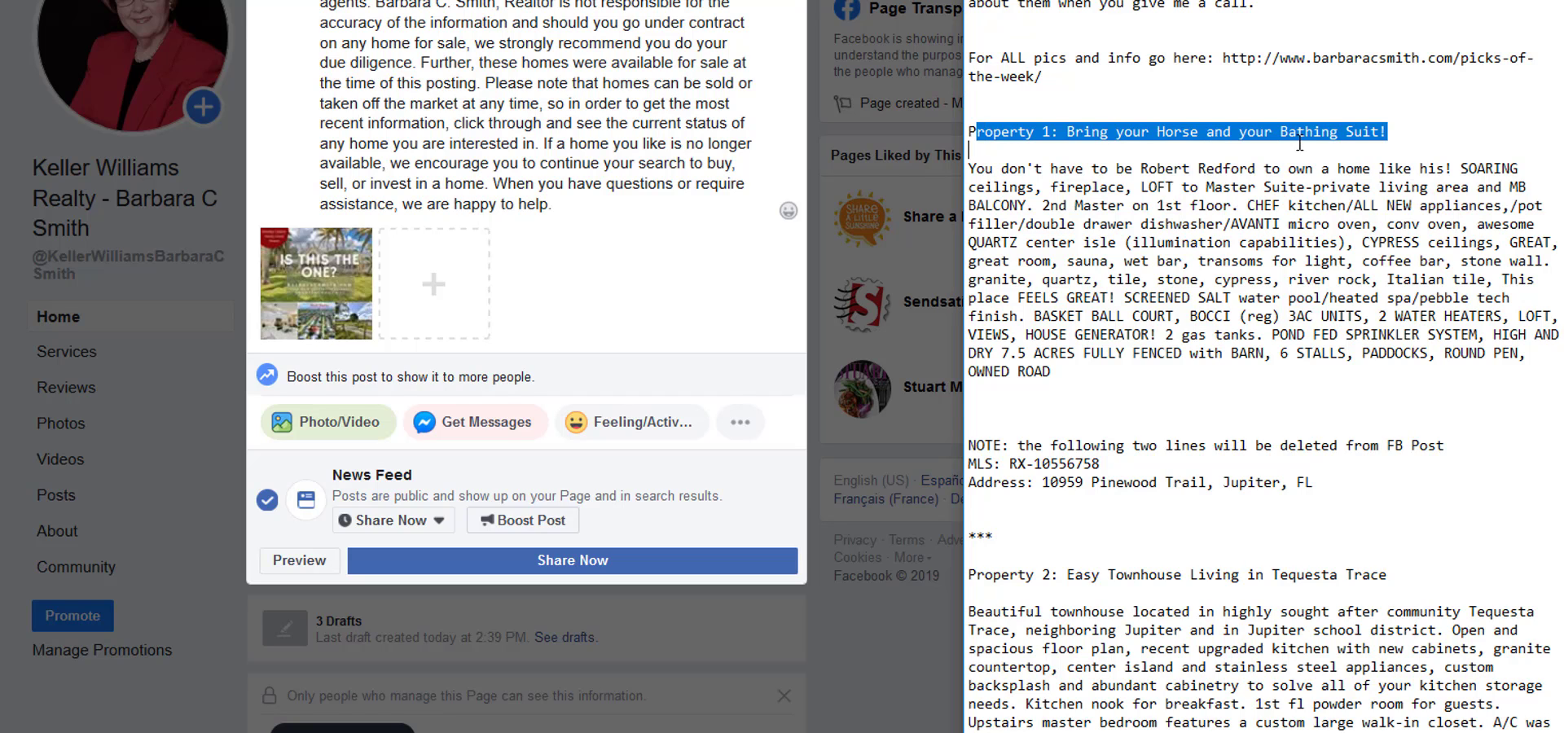
{"action": "left_click", "coordinate": [1256, 380]}
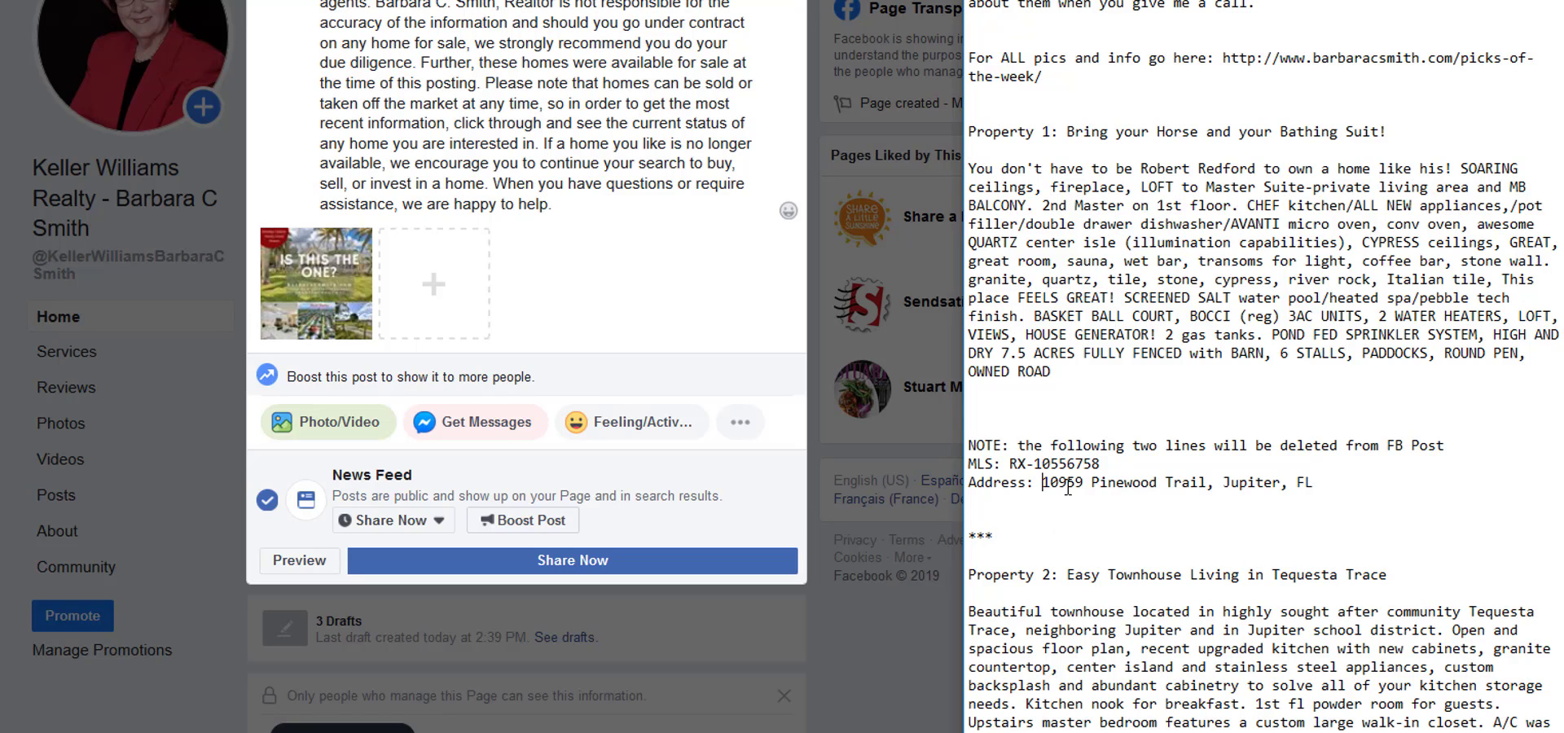
{"action": "left_click_drag", "start_coordinate": [1043, 482], "coordinate": [1334, 492]}
{"action": "left_click", "coordinate": [1167, 458]}
Add Property 1's house photos 1, 2 and 3 to the post from the agent's folder inside the Desktop's Agent Services folder.
{"action": "left_click", "coordinate": [438, 286]}
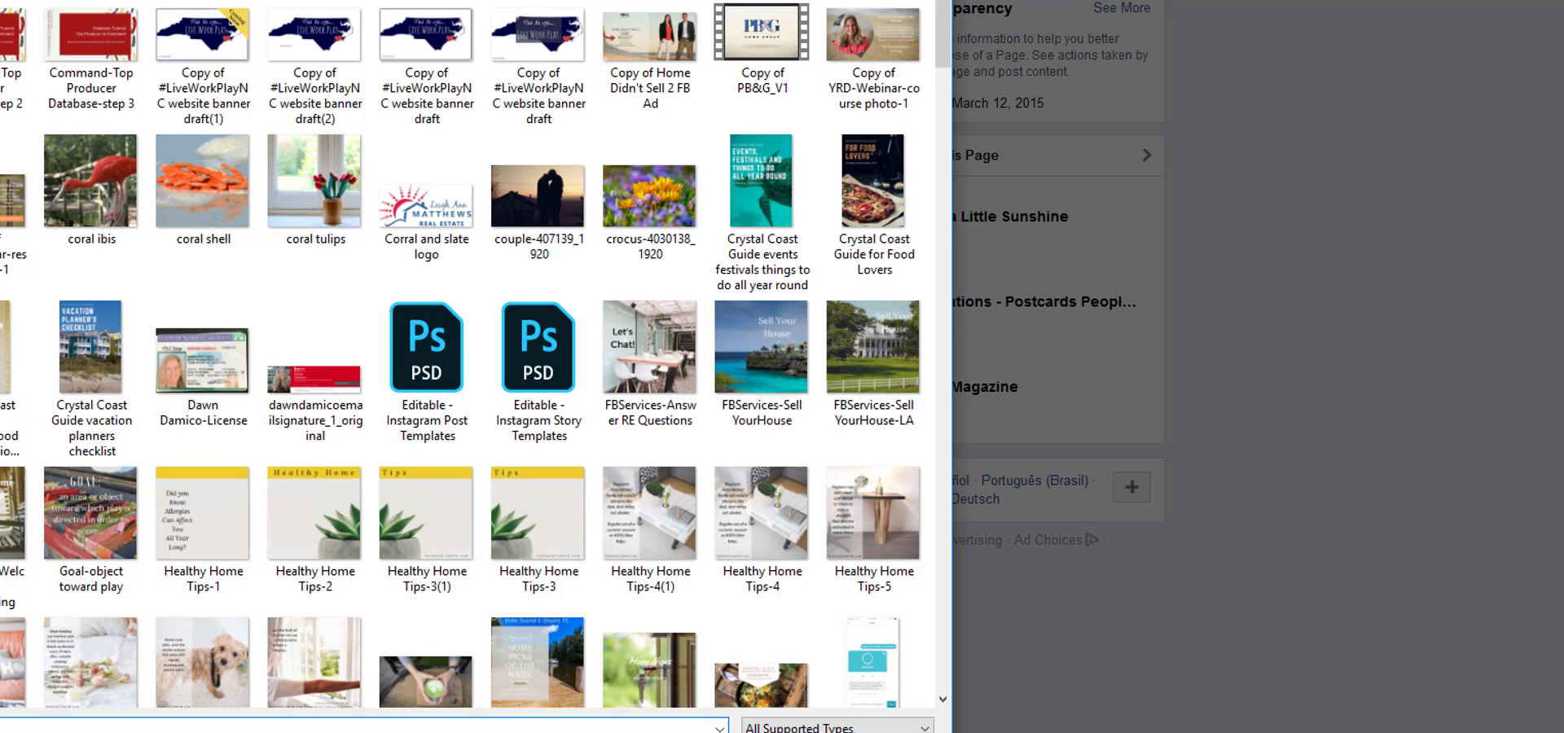
{"action": "left_click", "coordinate": [67, 12]}
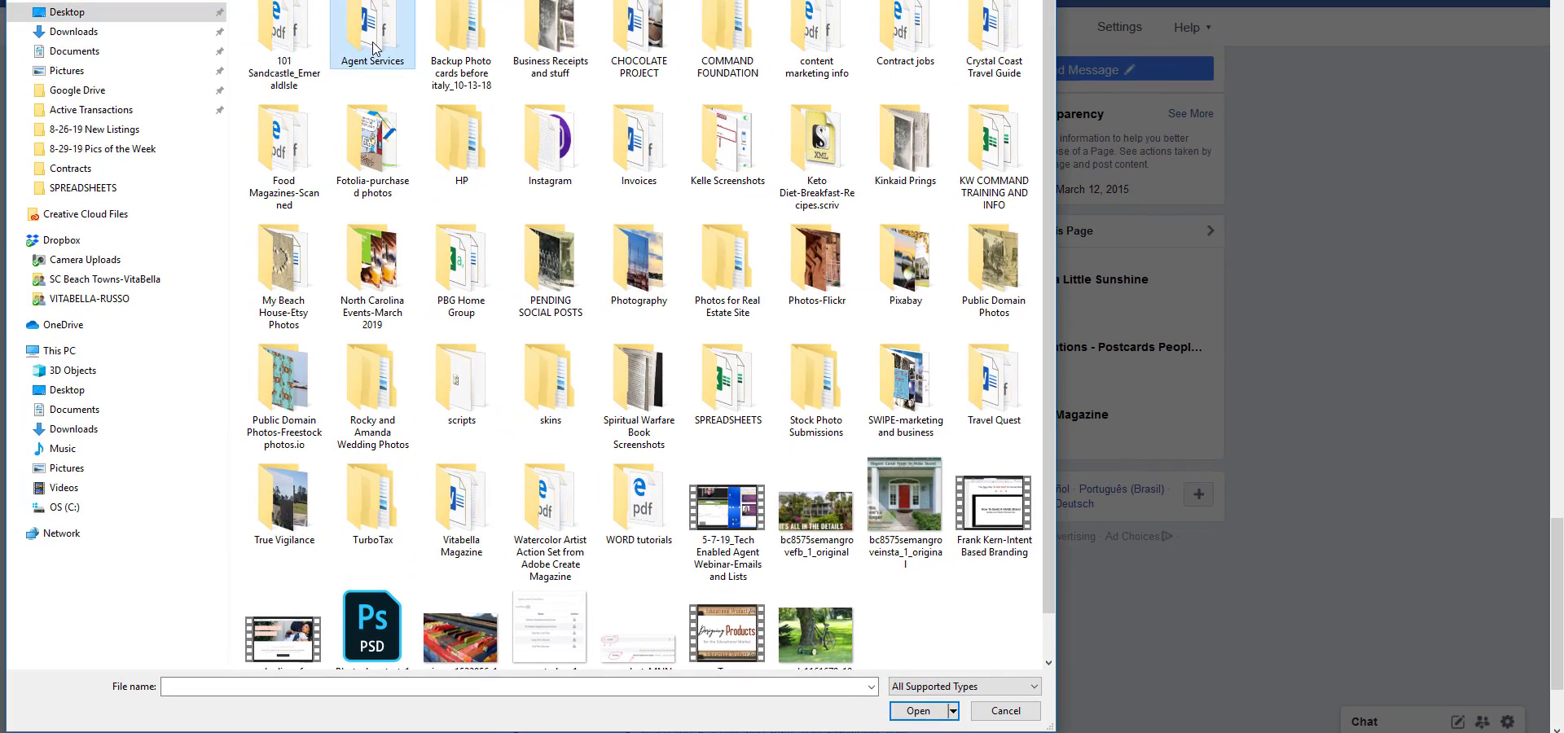
{"action": "double_click", "coordinate": [373, 48]}
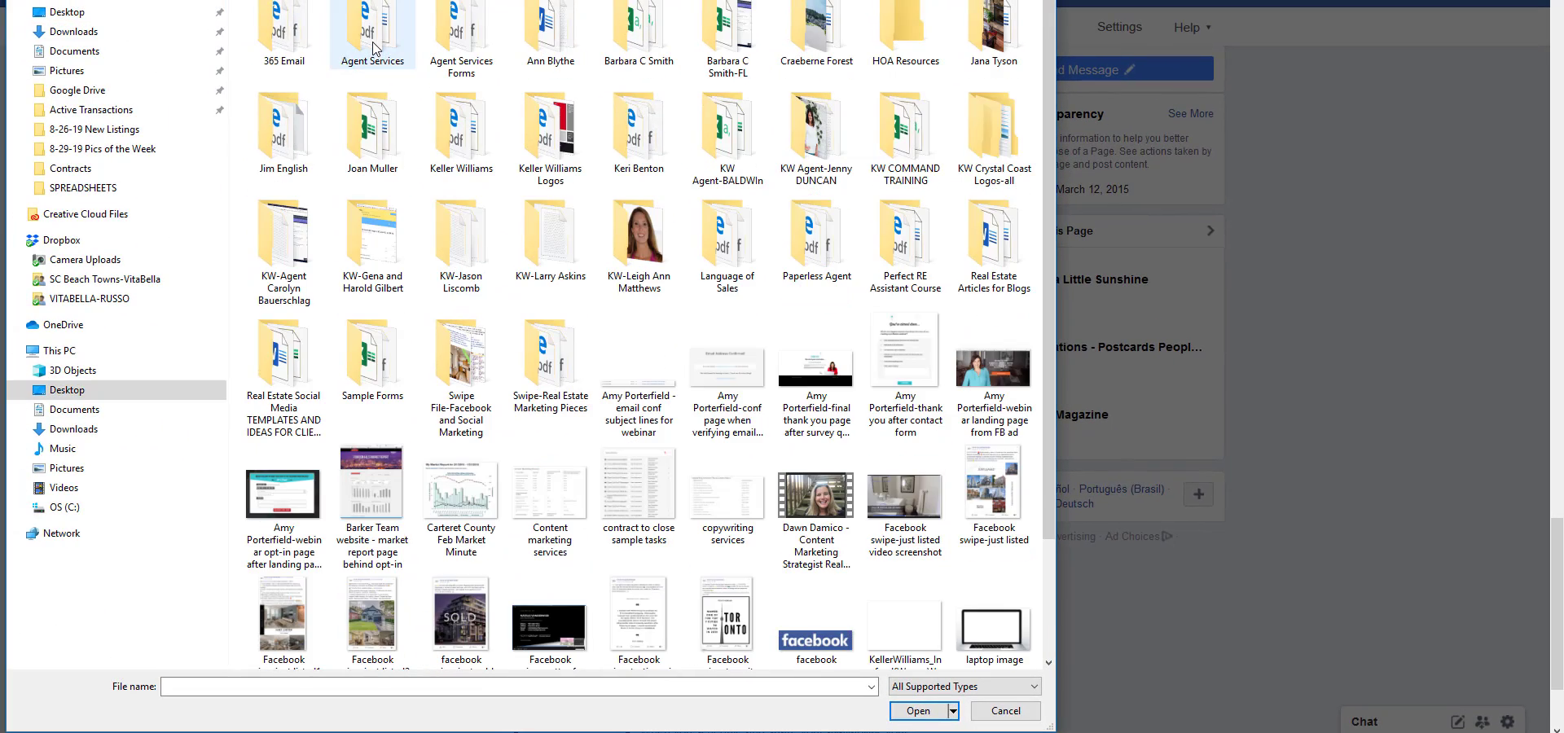
{"action": "double_click", "coordinate": [639, 37]}
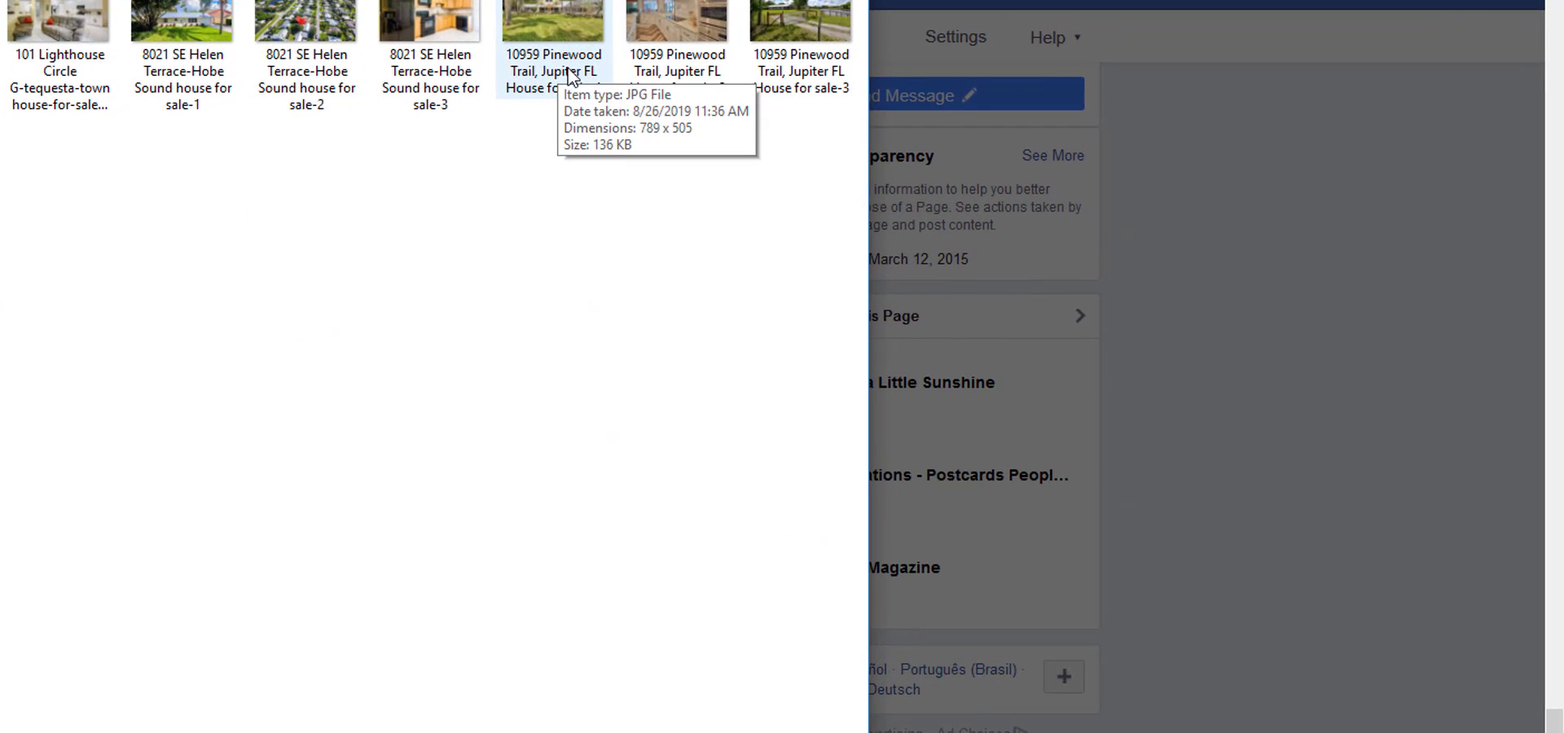
{"action": "left_click", "coordinate": [564, 77]}
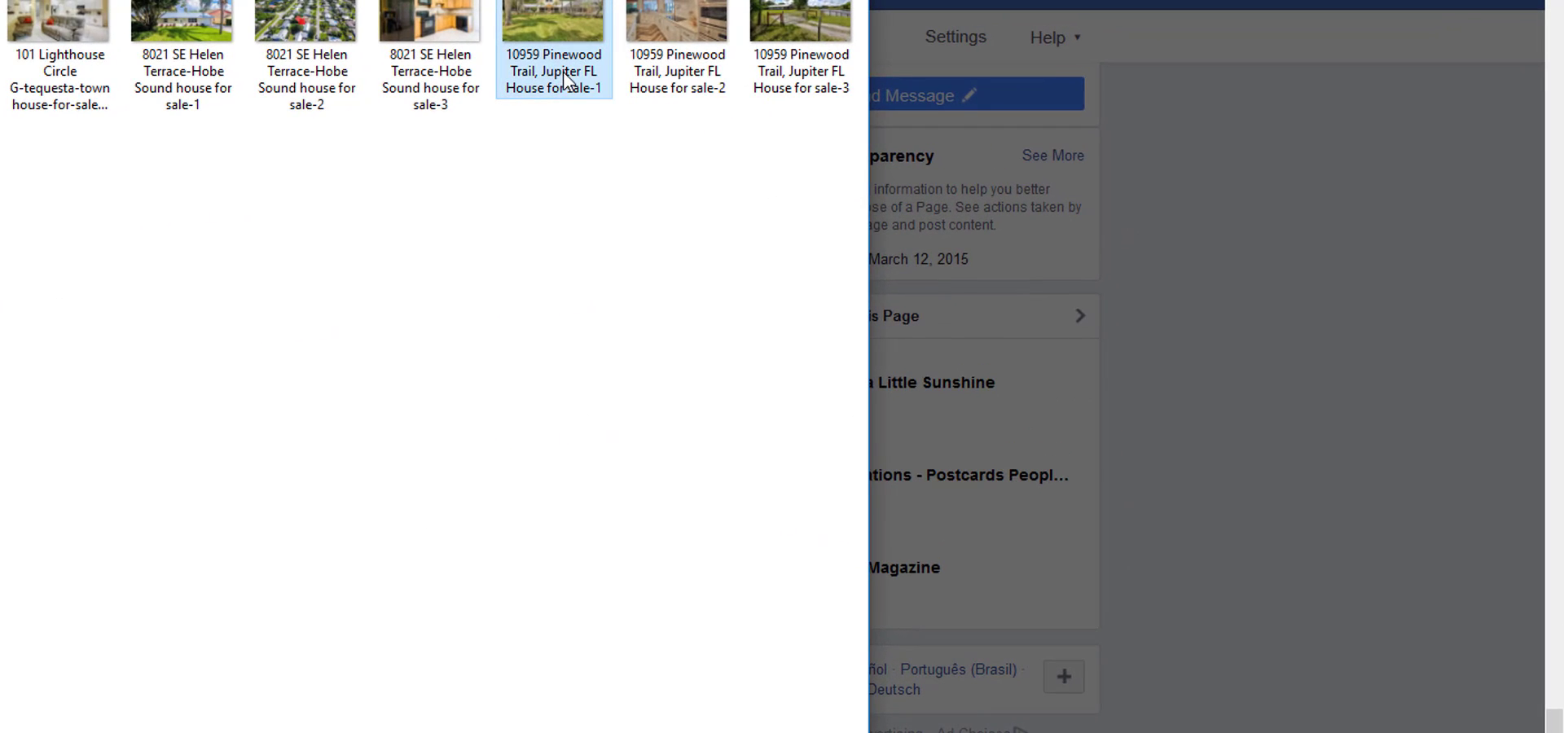
{"action": "left_click", "coordinate": [677, 71], "text": "ctrl"}
{"action": "left_click", "coordinate": [801, 66], "text": "ctrl"}
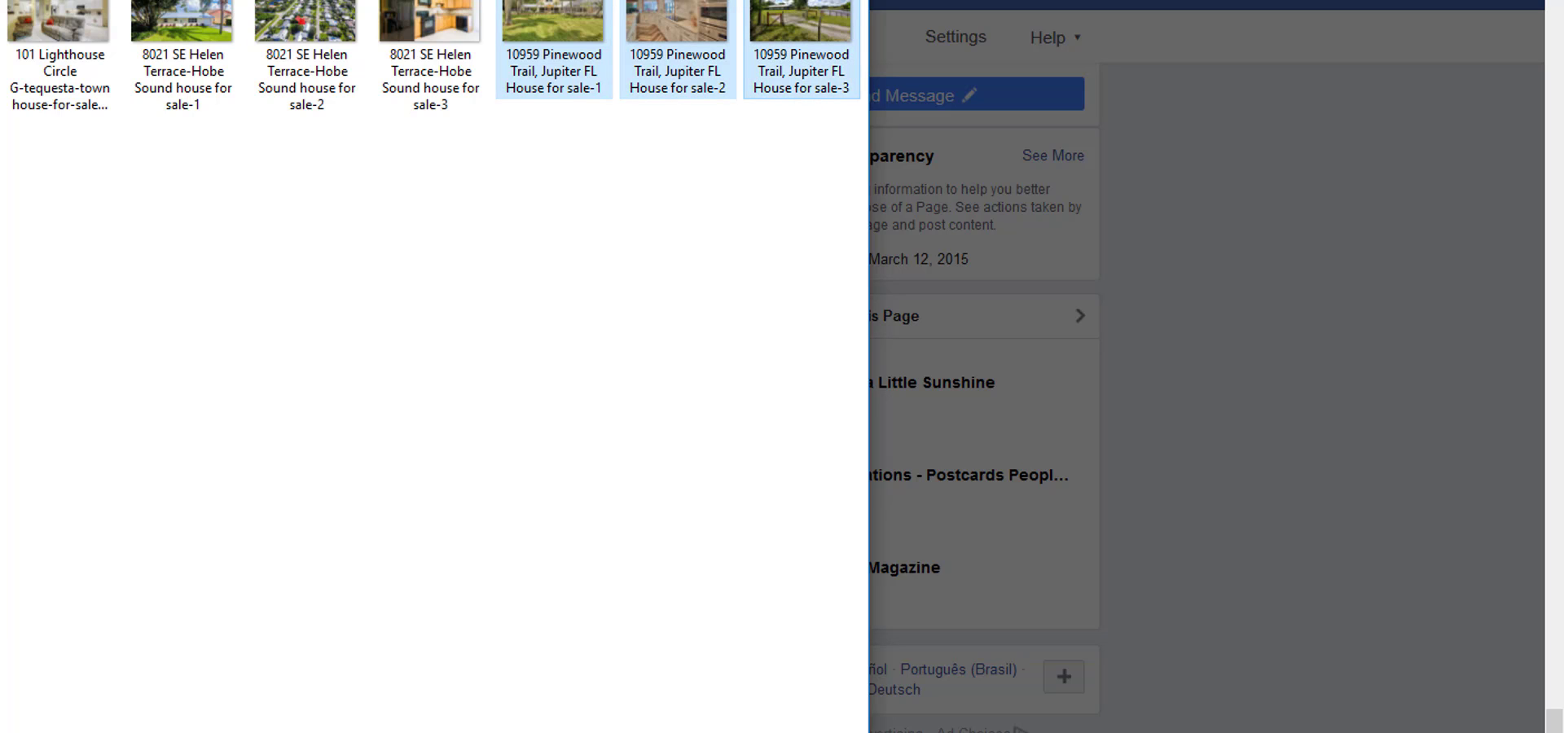
{"action": "left_click", "coordinate": [918, 708]}
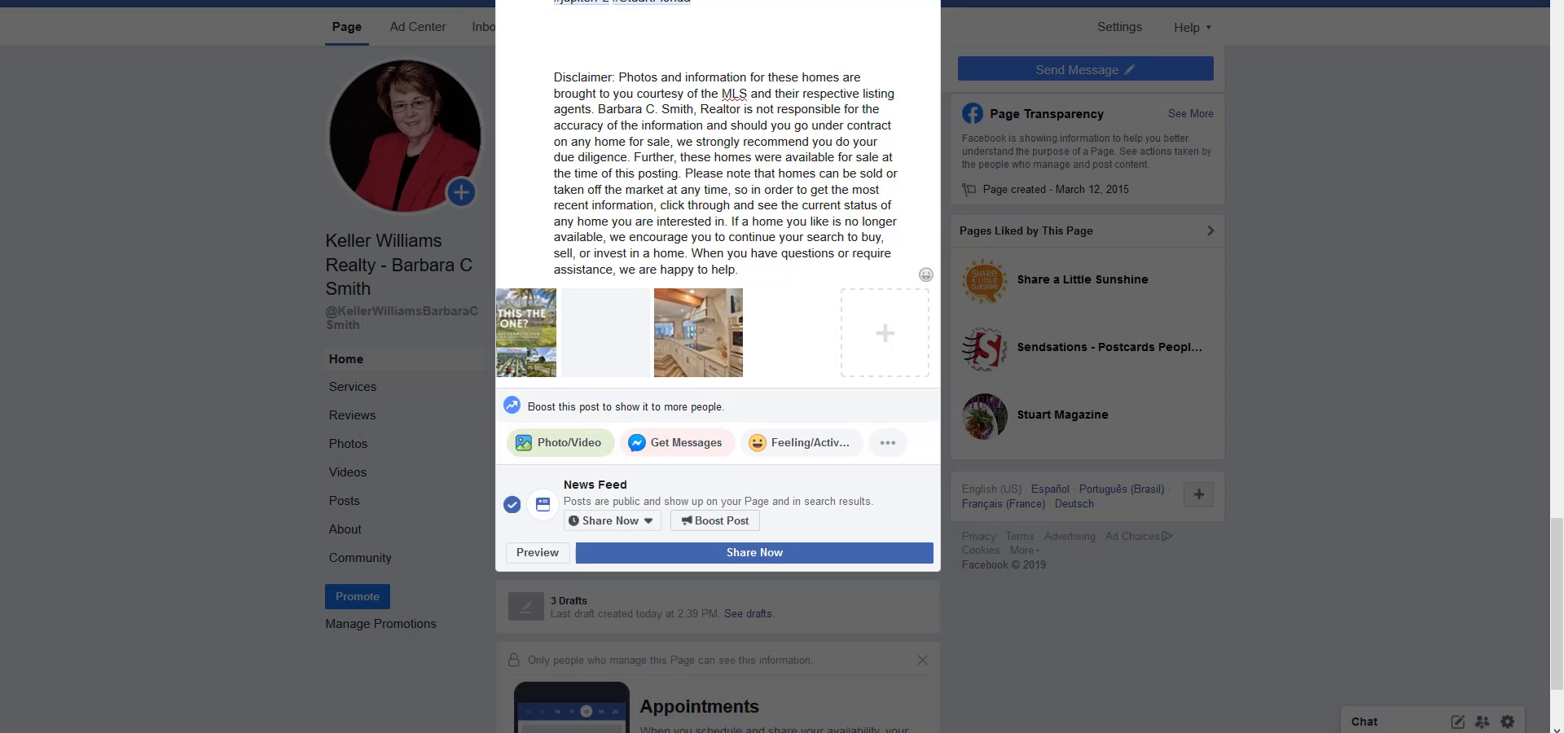
Check Property 2's address in the New Listings text file and add its three townhouse photos to the post.
{"action": "mouse_move", "coordinate": [701, 732]}
{"action": "left_click", "coordinate": [737, 692]}
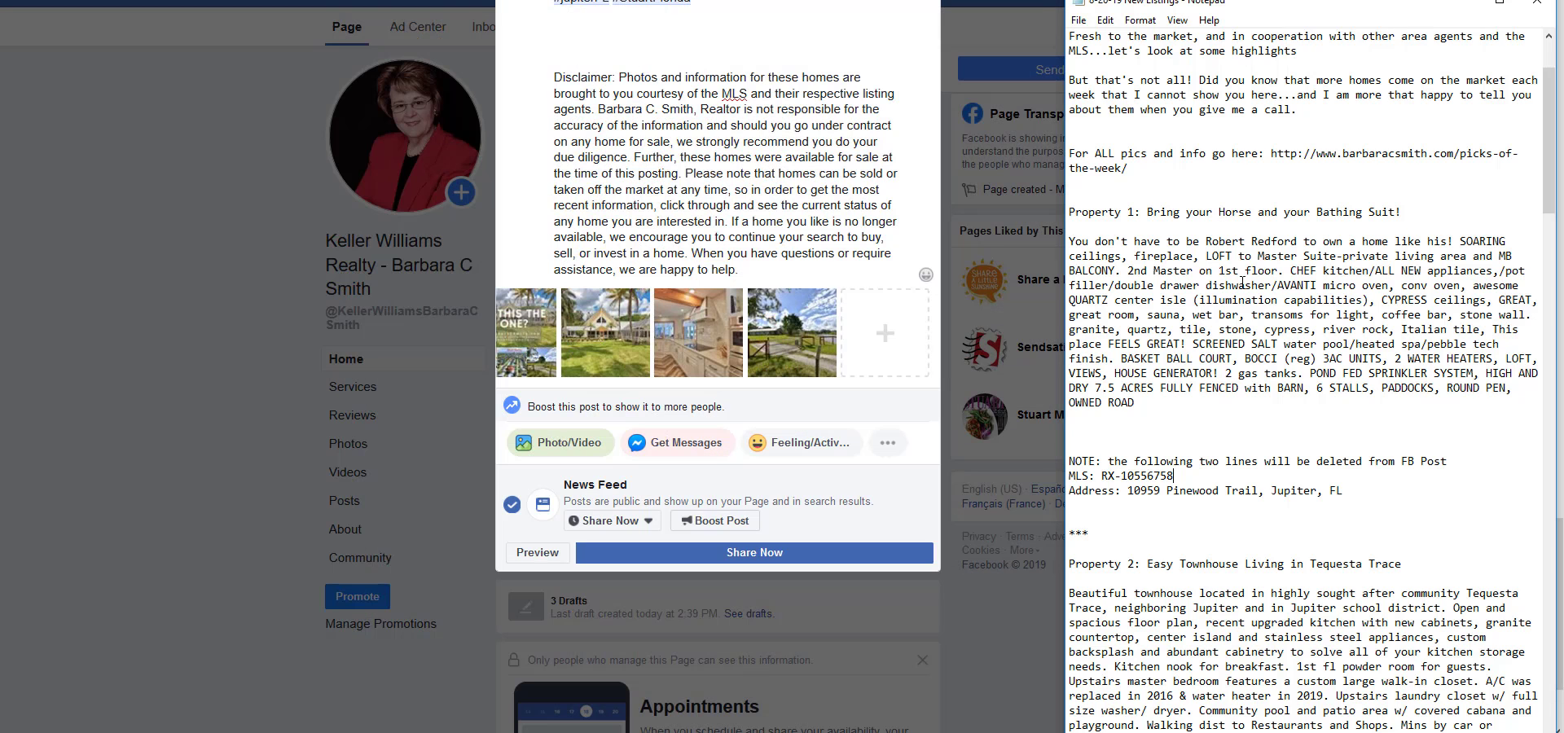
{"action": "scroll", "coordinate": [1254, 269], "scroll_direction": "down", "scroll_amount": 3}
{"action": "scroll", "coordinate": [1254, 269], "scroll_direction": "down", "scroll_amount": 4}
{"action": "scroll", "coordinate": [1176, 258], "scroll_direction": "down", "scroll_amount": 2}
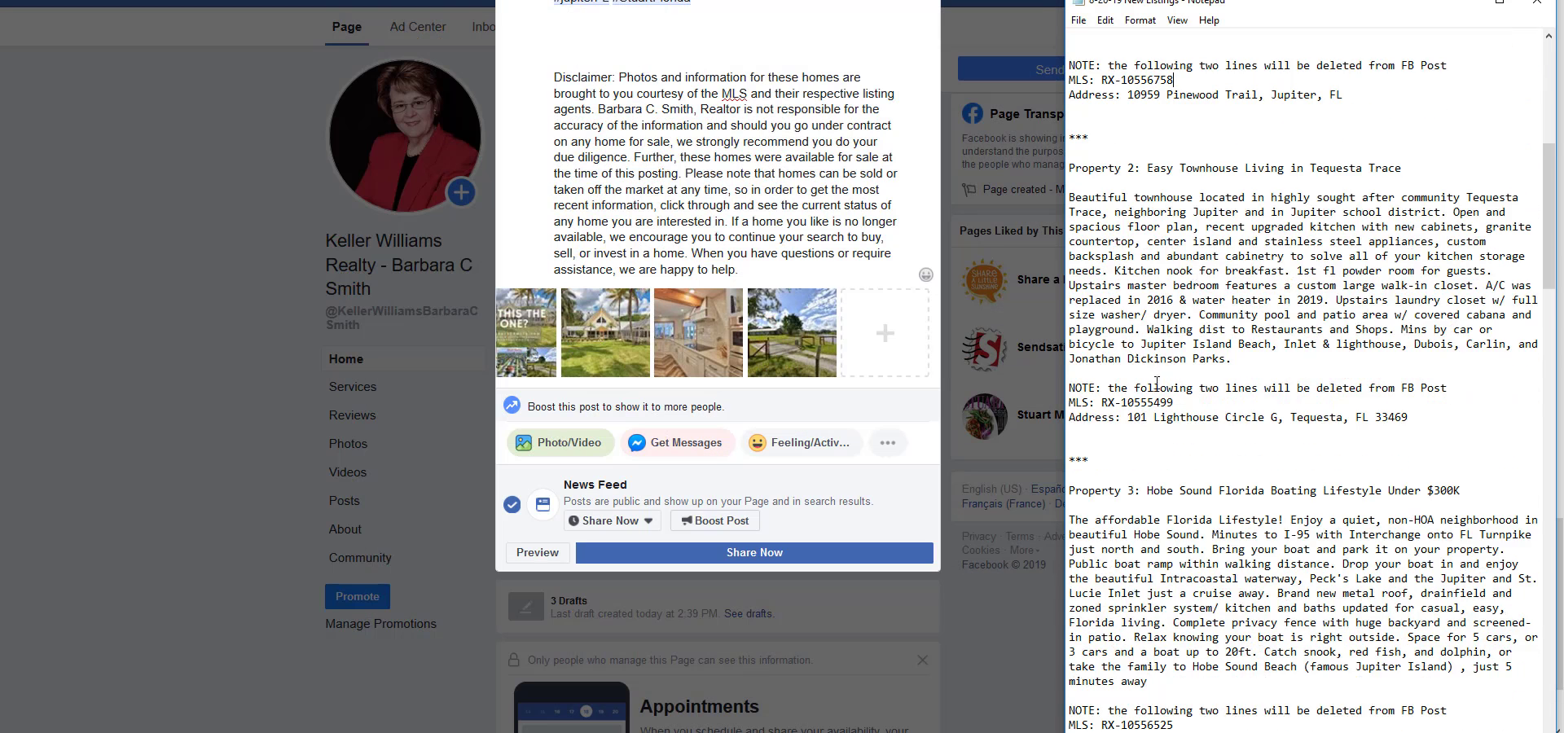
{"action": "left_click", "coordinate": [884, 338]}
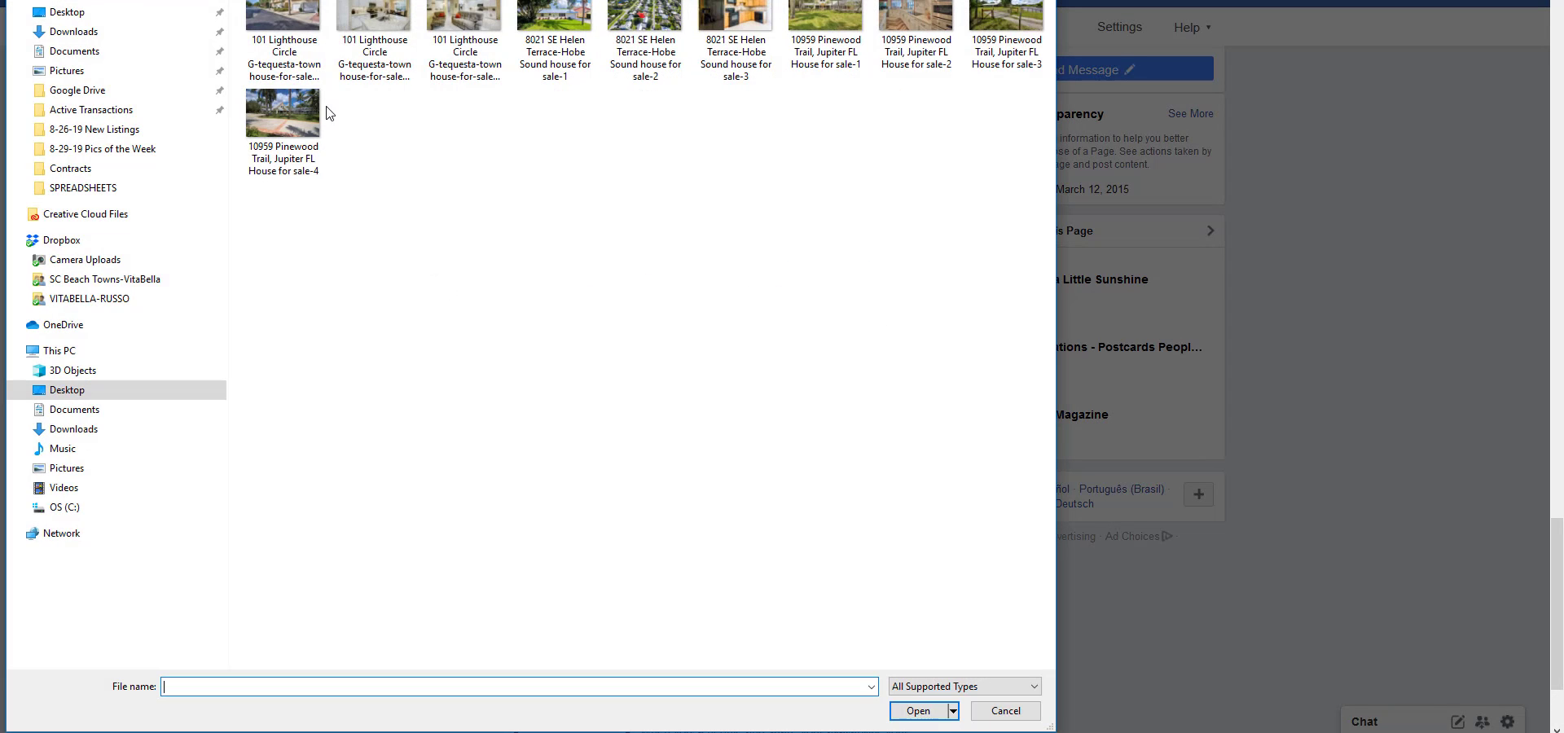
{"action": "key", "text": "ctrl+a"}
{"action": "left_click", "coordinate": [931, 706]}
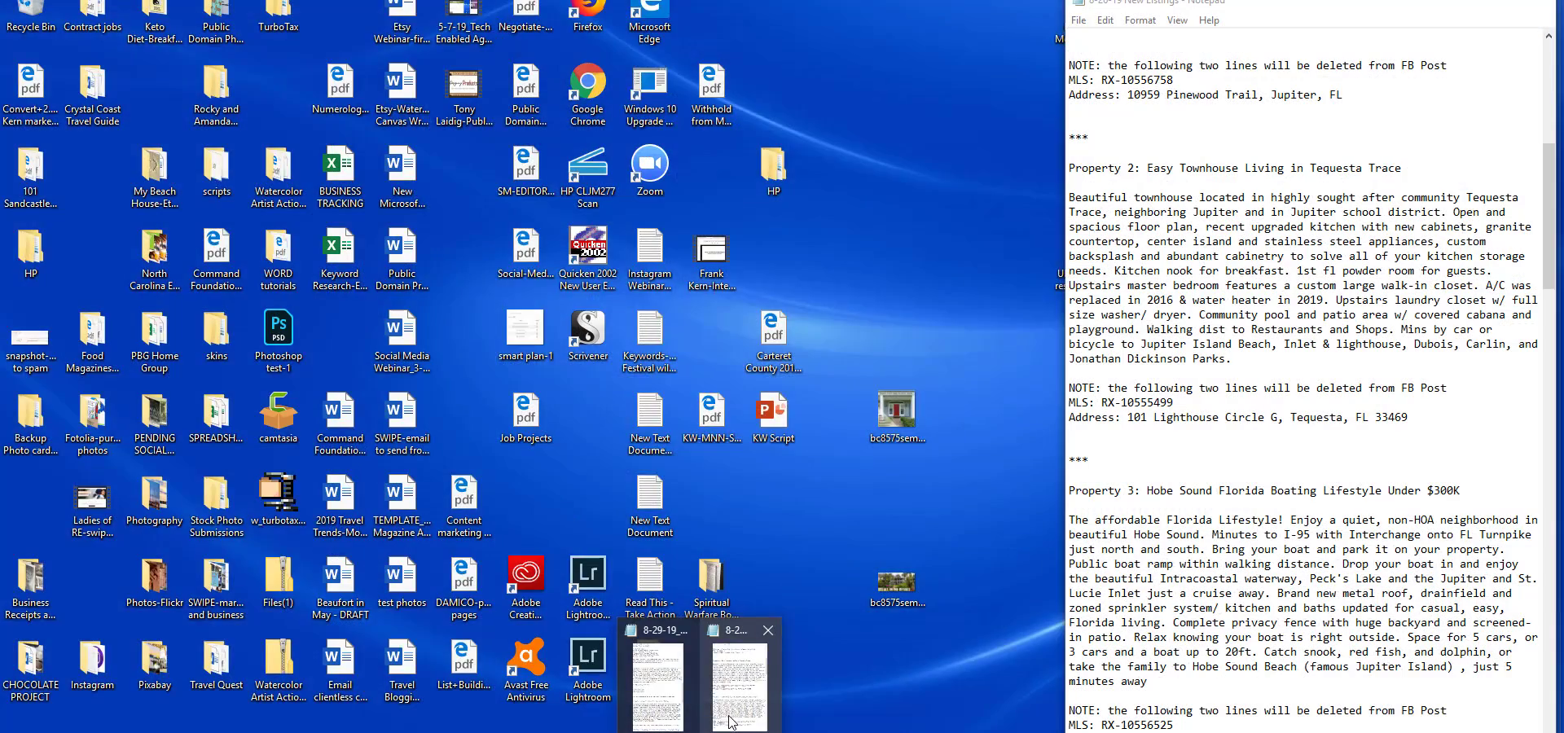
Check Property 3's address in the New Listings text file and add its Hobe Sound house photos 1, 2 and 3 to the post.
{"action": "left_click", "coordinate": [730, 721]}
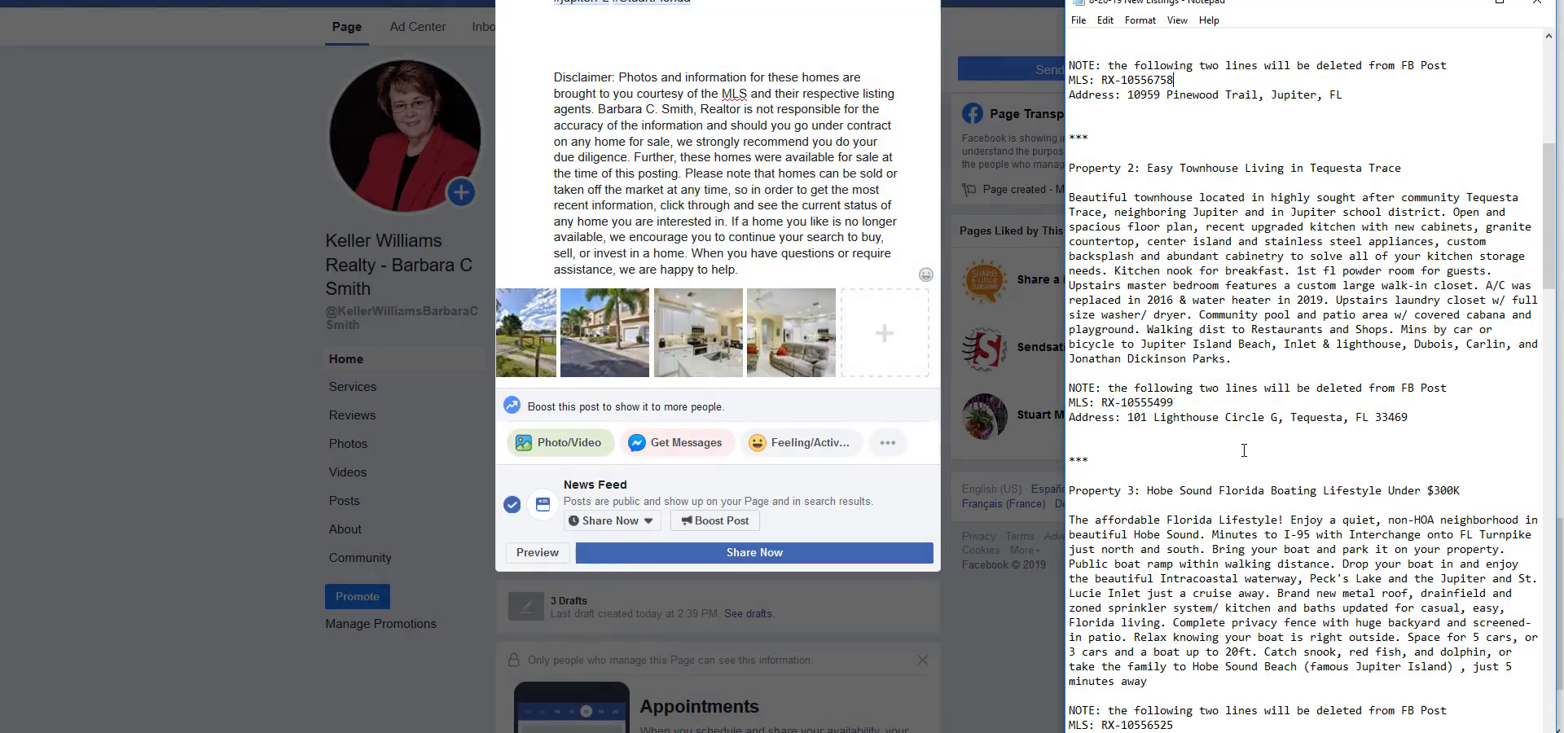
{"action": "scroll", "coordinate": [1241, 586], "scroll_direction": "down", "scroll_amount": 4}
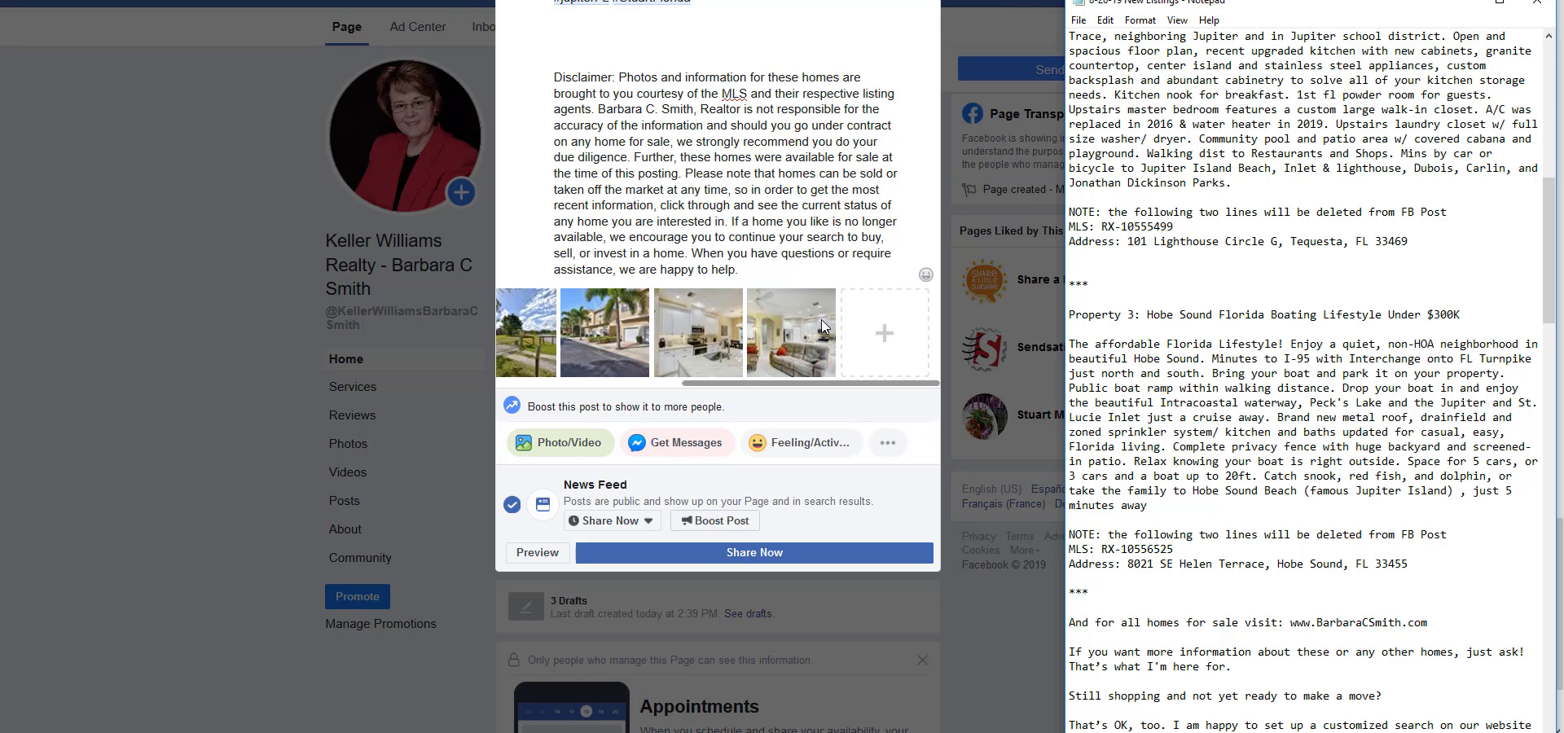
{"action": "left_click", "coordinate": [886, 341]}
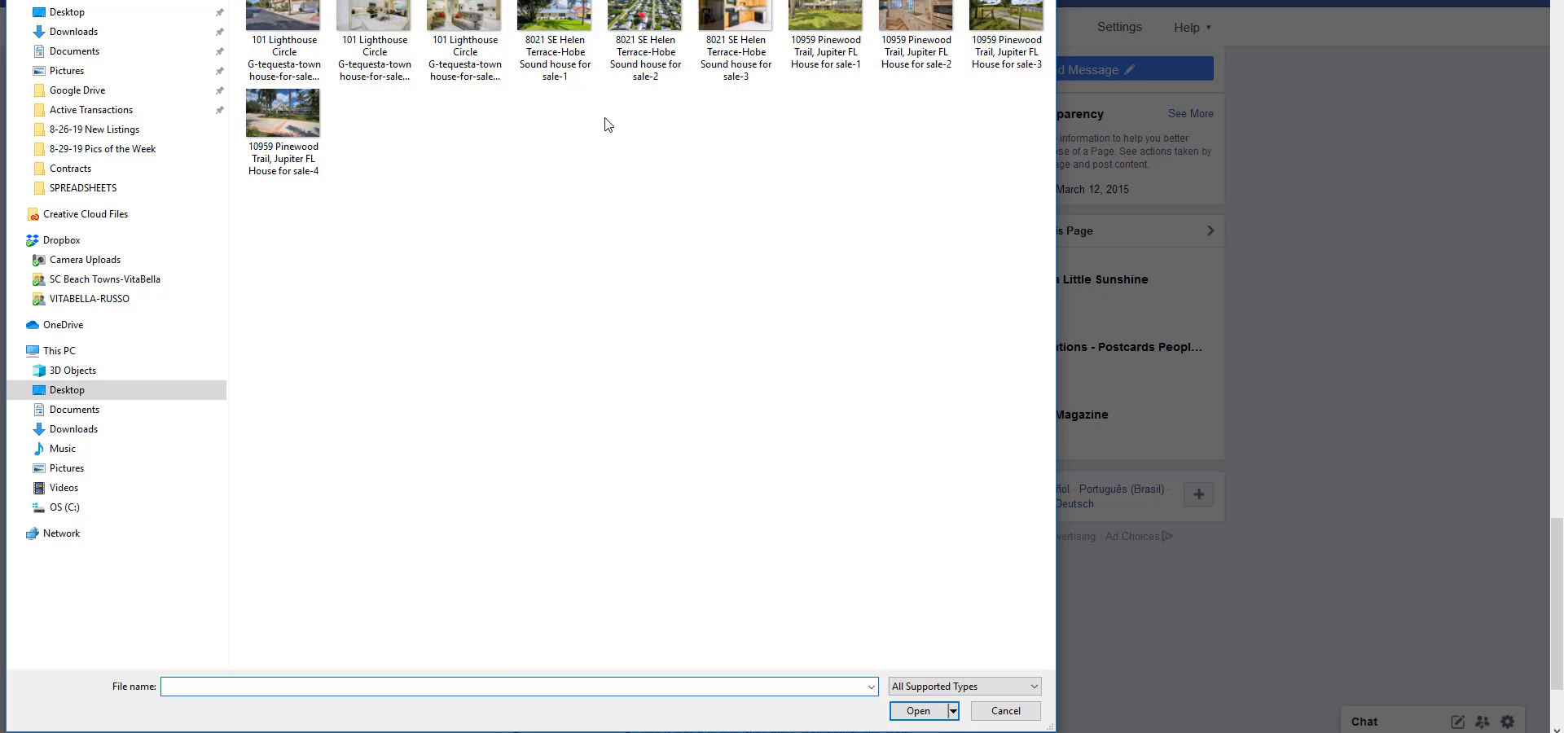
{"action": "left_click", "coordinate": [567, 73]}
{"action": "left_click", "coordinate": [644, 58], "text": "ctrl"}
{"action": "left_click", "coordinate": [708, 55], "text": "ctrl"}
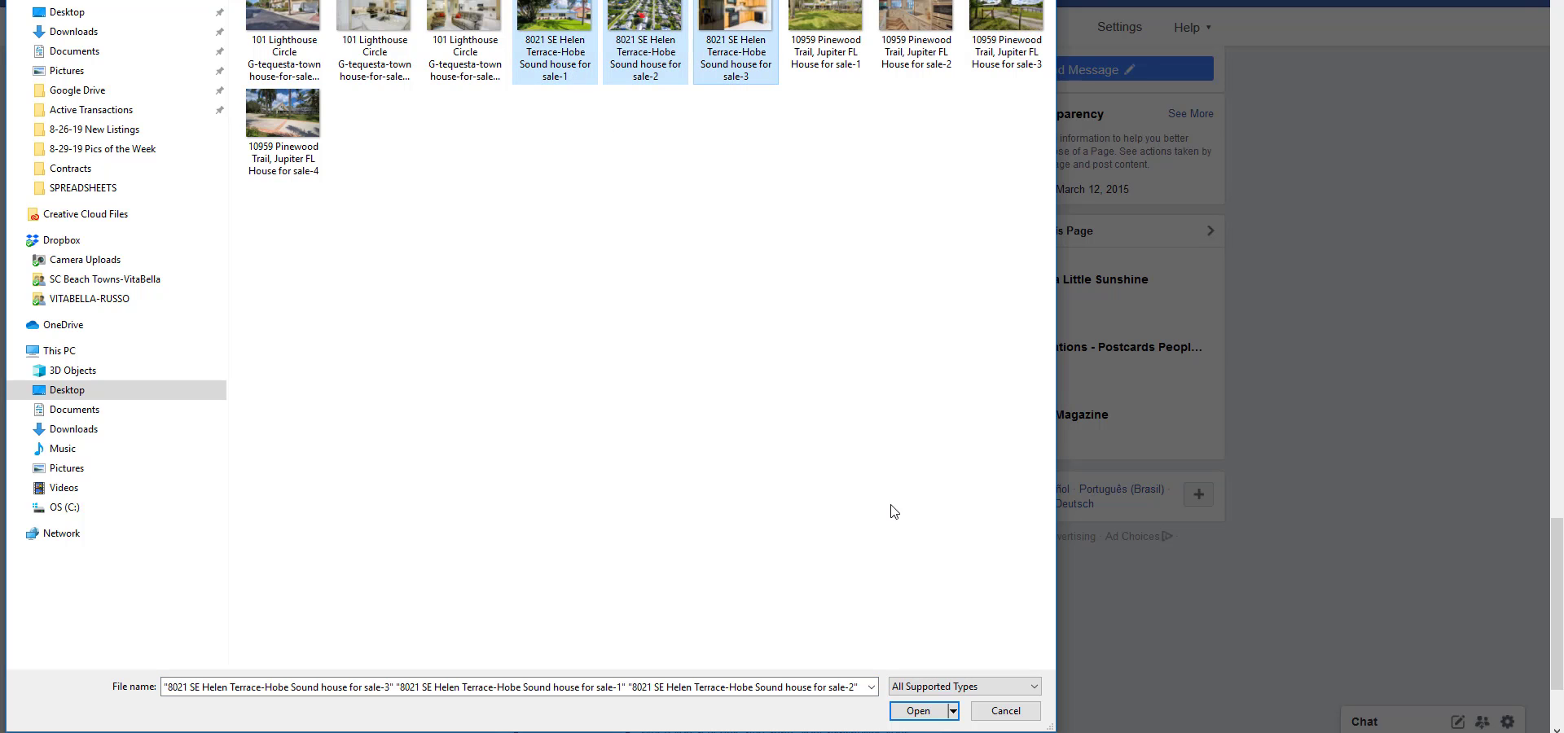
{"action": "left_click", "coordinate": [904, 712]}
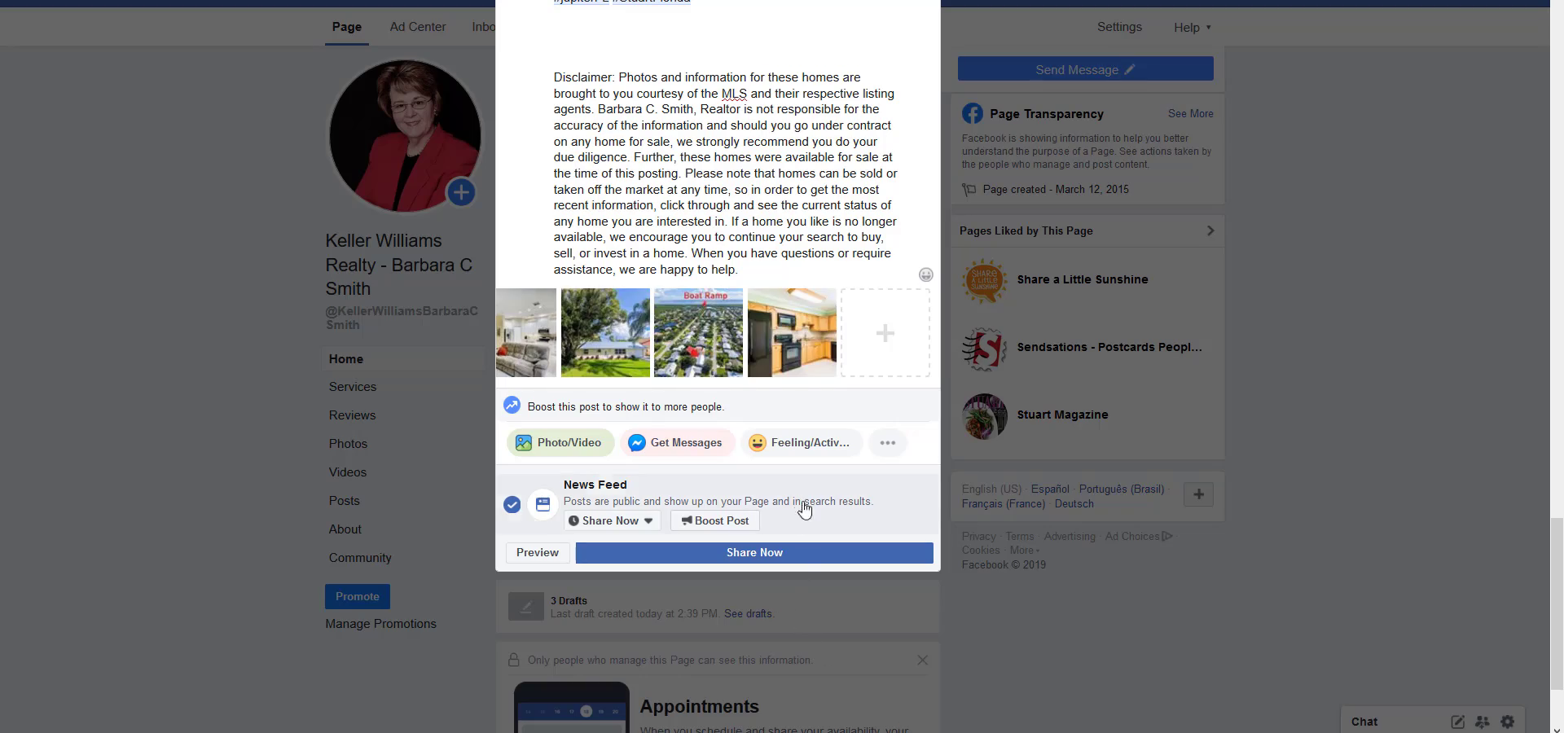
Review the finished post and schedule its publication for 8/26/2019 at 4:35 PM.
{"action": "scroll", "coordinate": [797, 510], "scroll_direction": "up", "scroll_amount": 4}
{"action": "scroll", "coordinate": [806, 505], "scroll_direction": "up", "scroll_amount": 15}
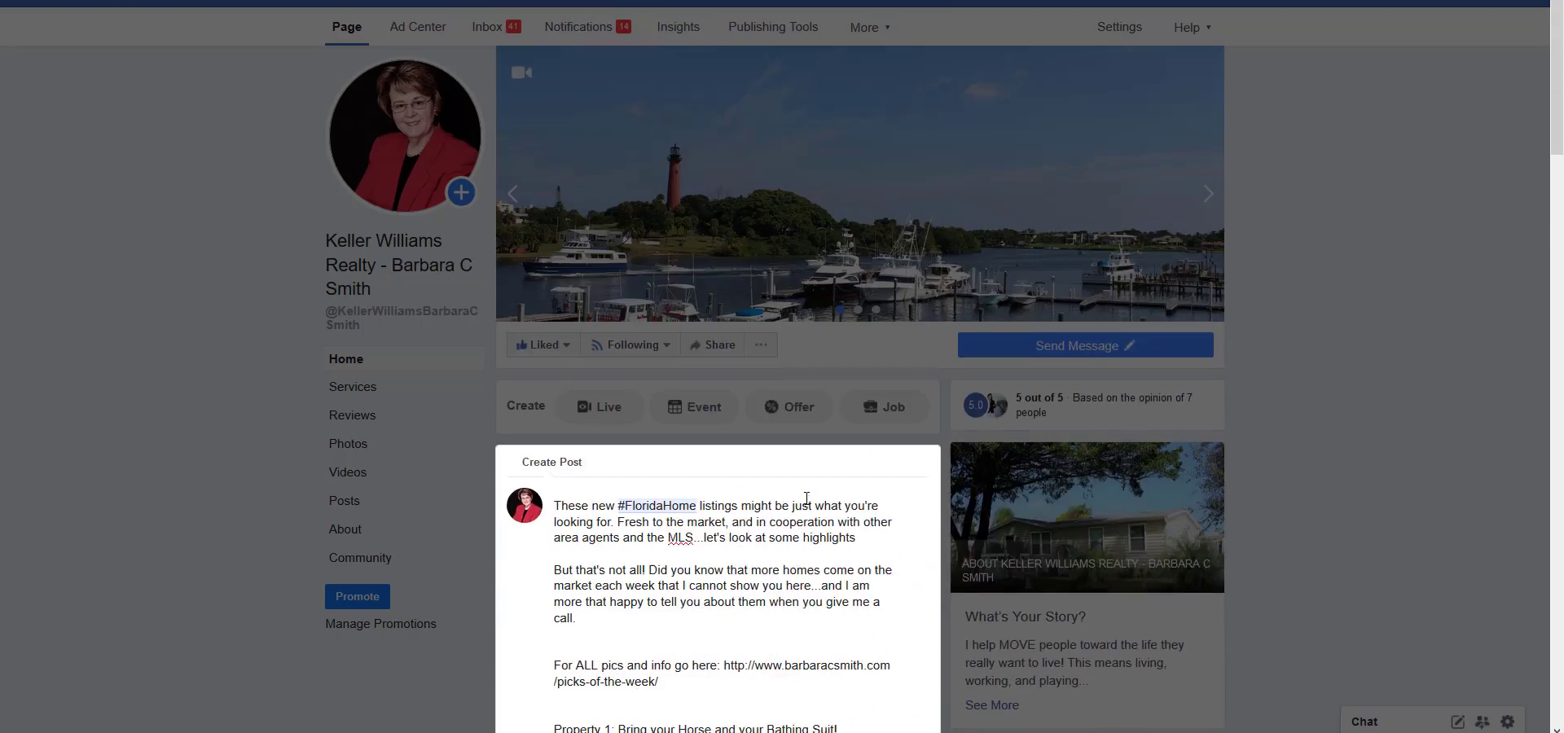
{"action": "scroll", "coordinate": [806, 498], "scroll_direction": "down", "scroll_amount": 20}
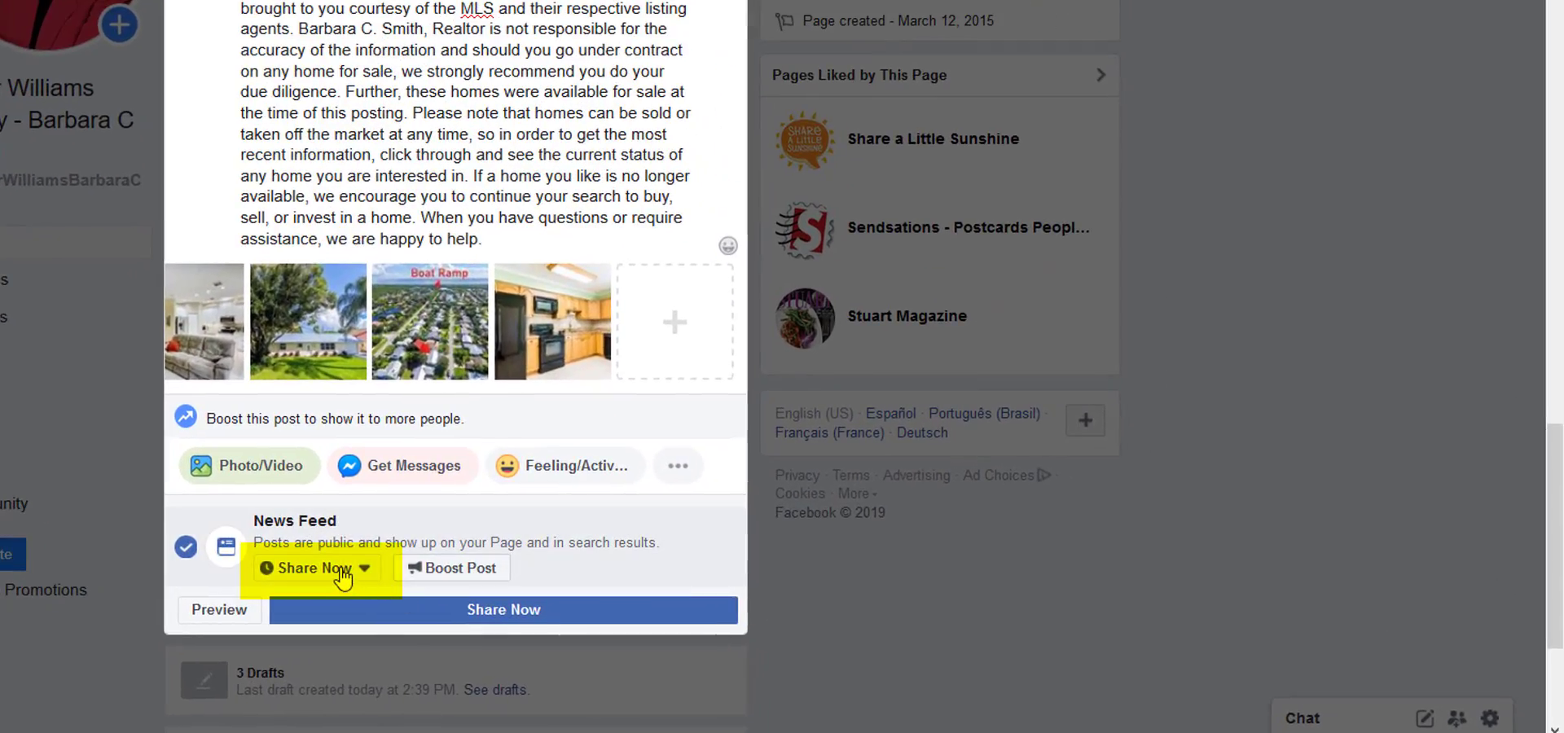
{"action": "left_click", "coordinate": [599, 604]}
{"action": "left_click", "coordinate": [331, 640]}
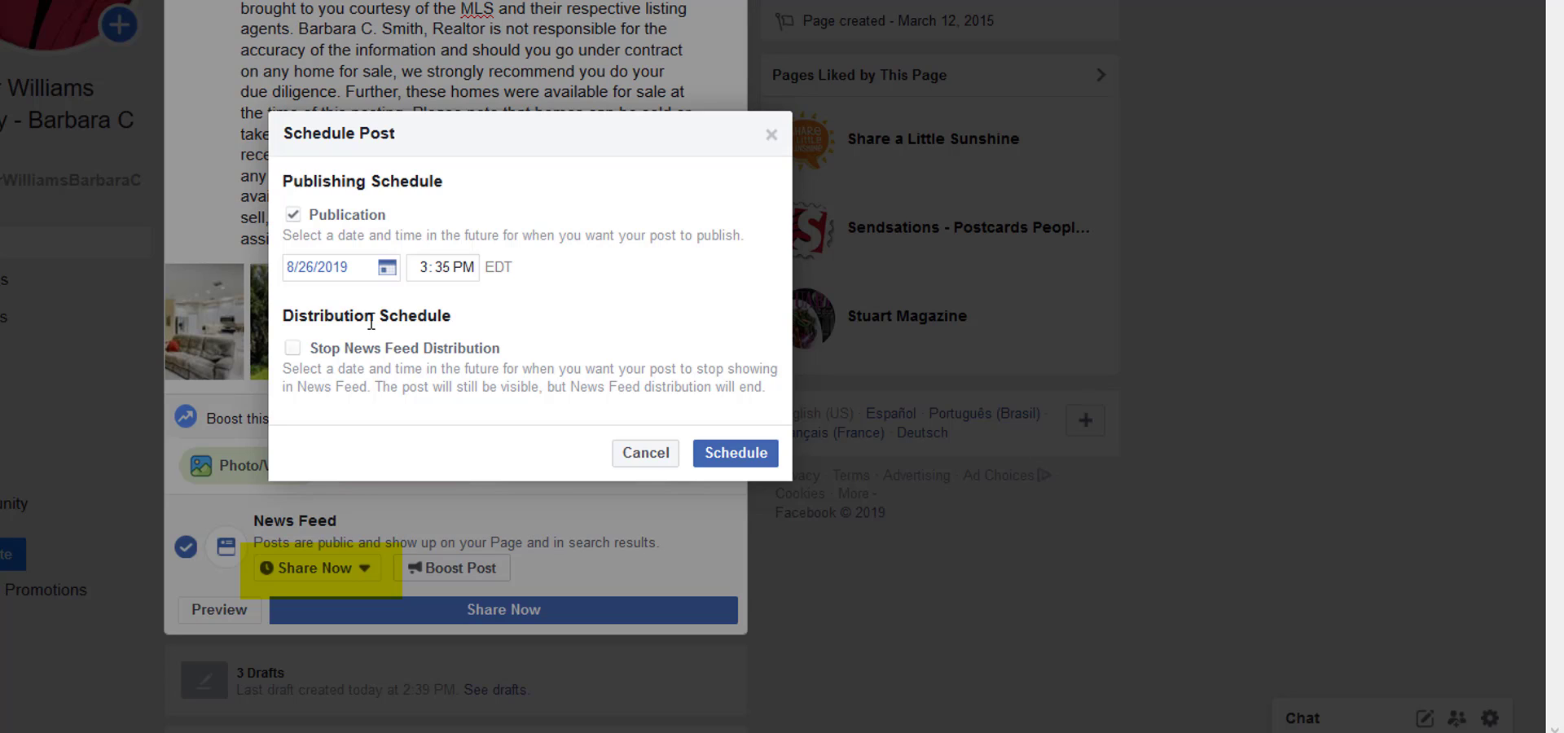
{"action": "left_click", "coordinate": [388, 271]}
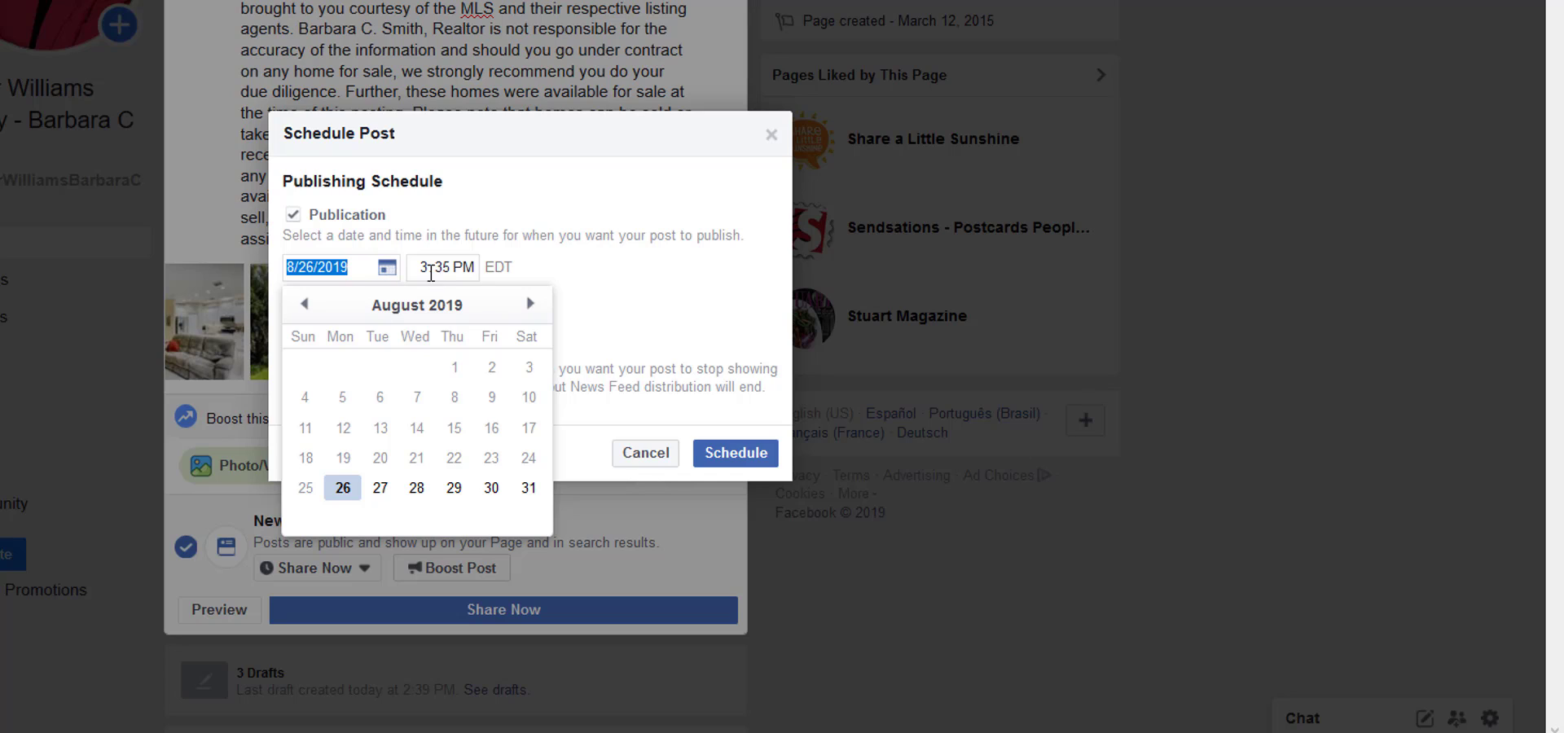
{"action": "left_click", "coordinate": [421, 272]}
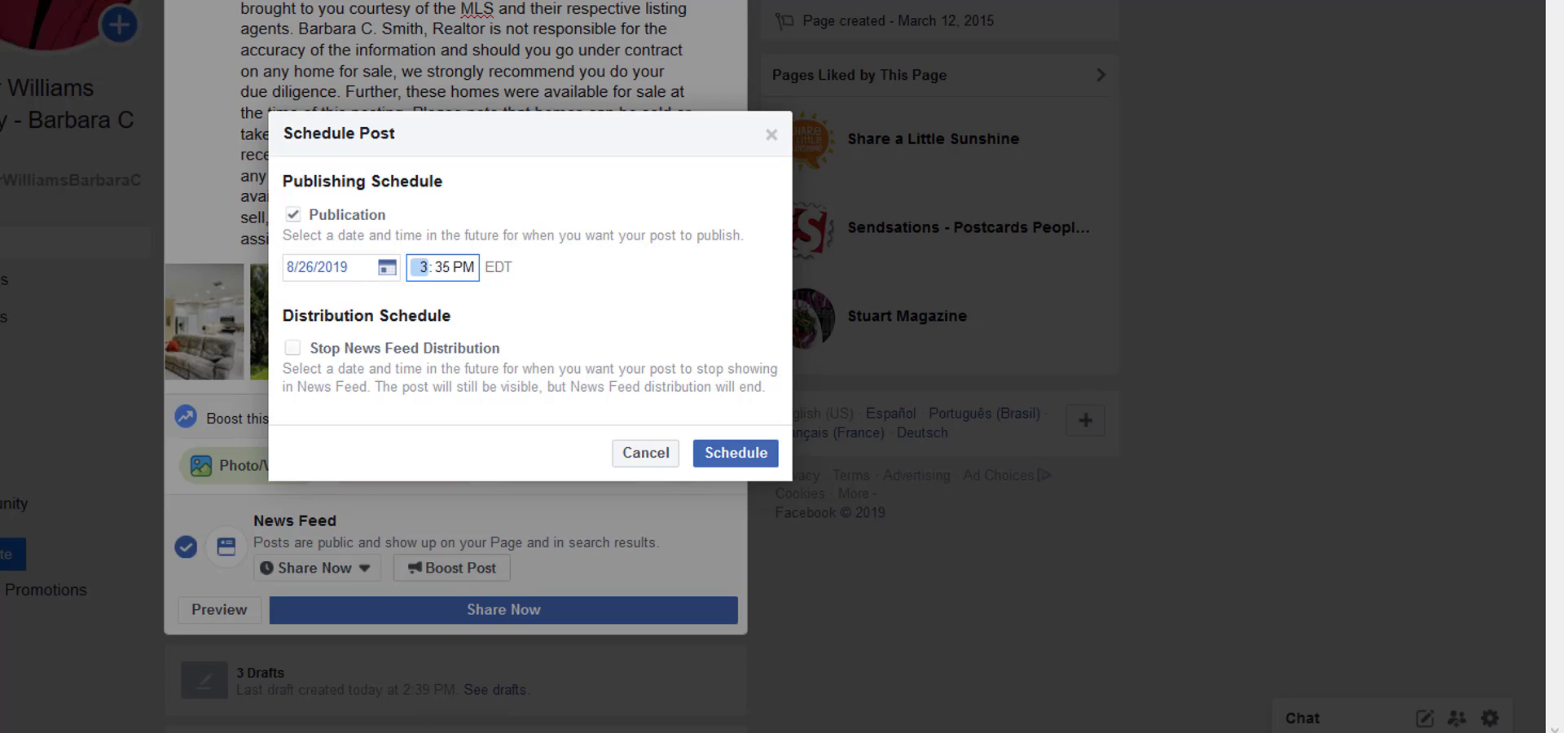
{"action": "mouse_move", "coordinate": [431, 731]}
{"action": "left_click", "coordinate": [775, 468]}
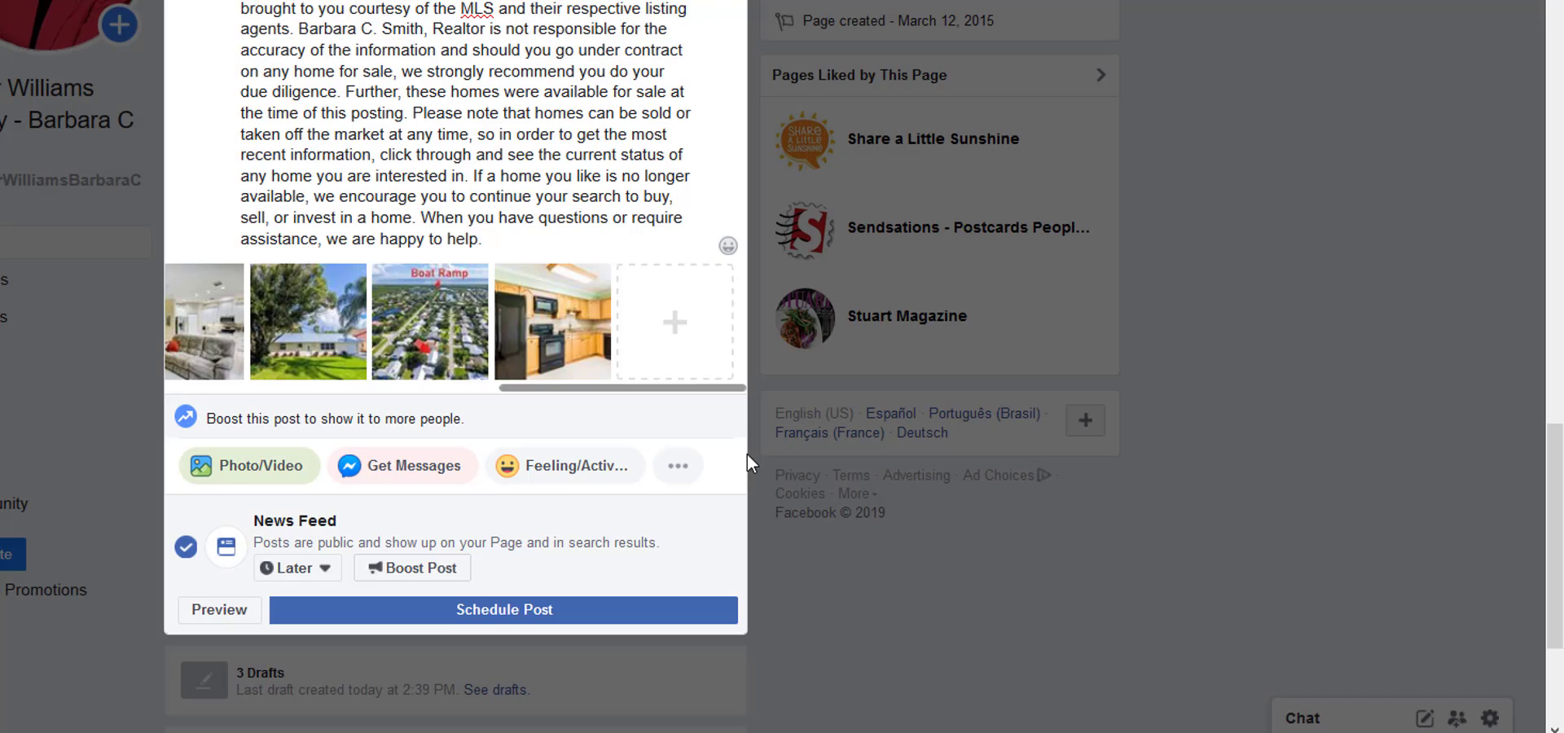
{"action": "left_click", "coordinate": [482, 609]}
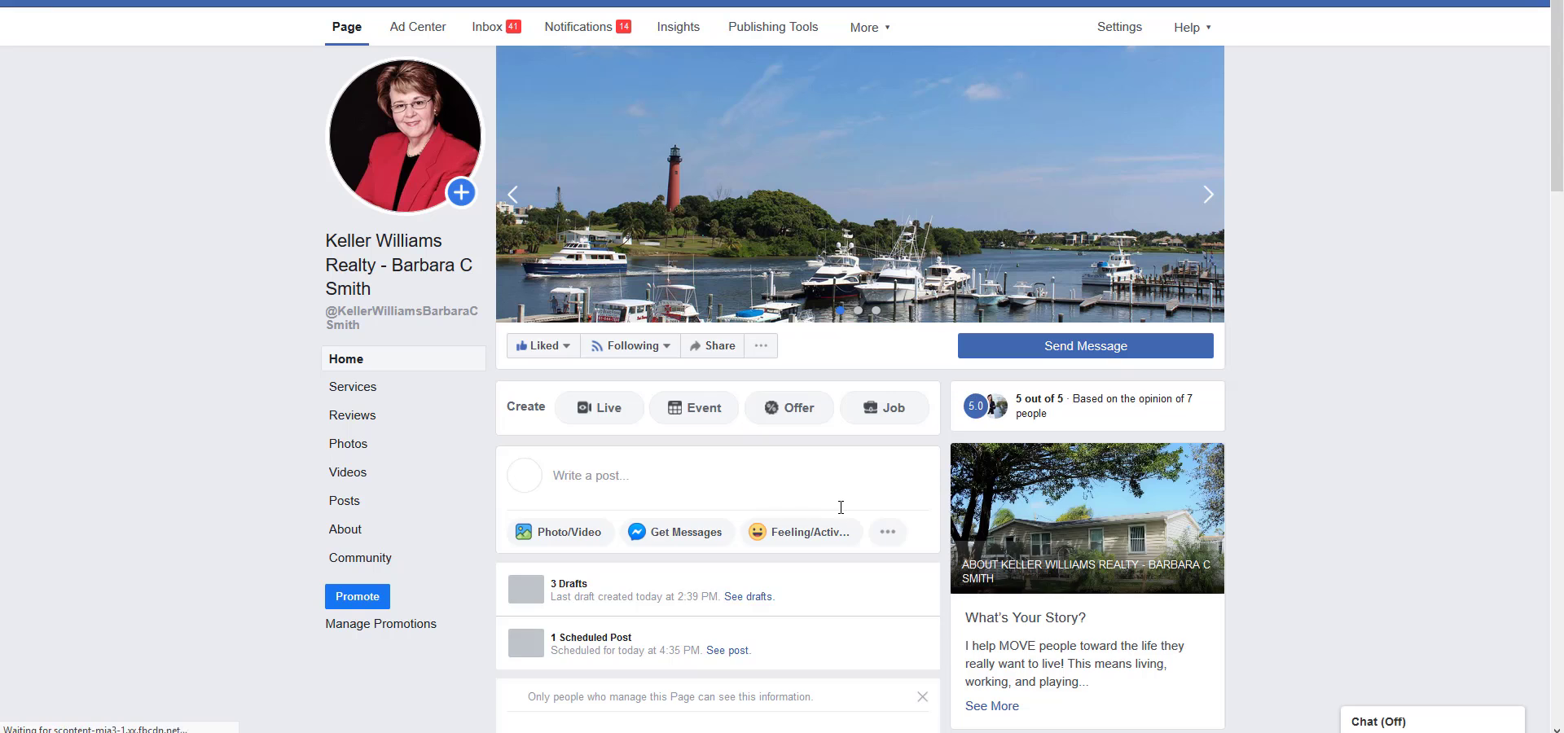
Open the page's scheduled post and check the preview of its text and photos.
{"action": "scroll", "coordinate": [840, 498], "scroll_direction": "down", "scroll_amount": 5}
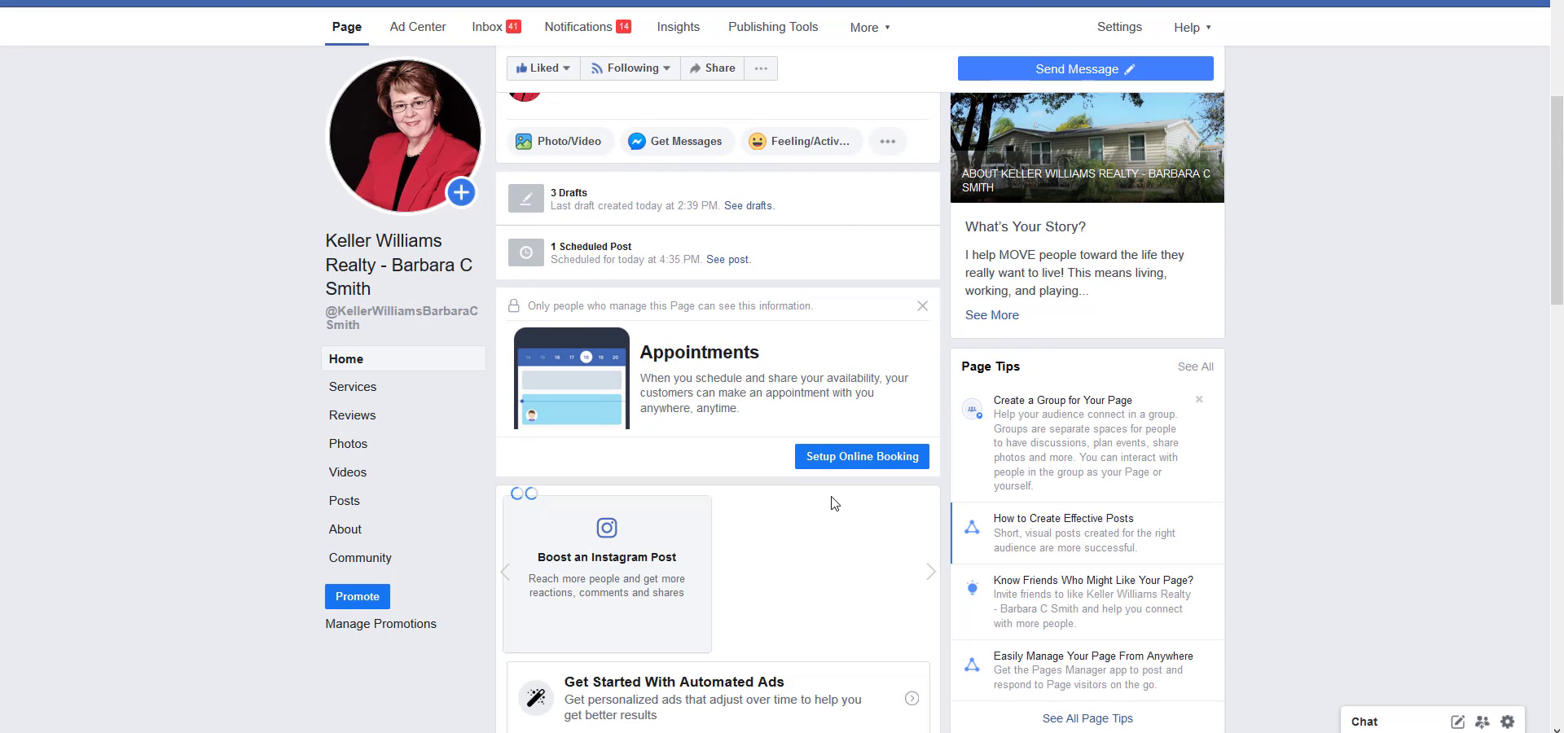
{"action": "scroll", "coordinate": [823, 494], "scroll_direction": "down", "scroll_amount": 5}
{"action": "scroll", "coordinate": [814, 496], "scroll_direction": "up", "scroll_amount": 9}
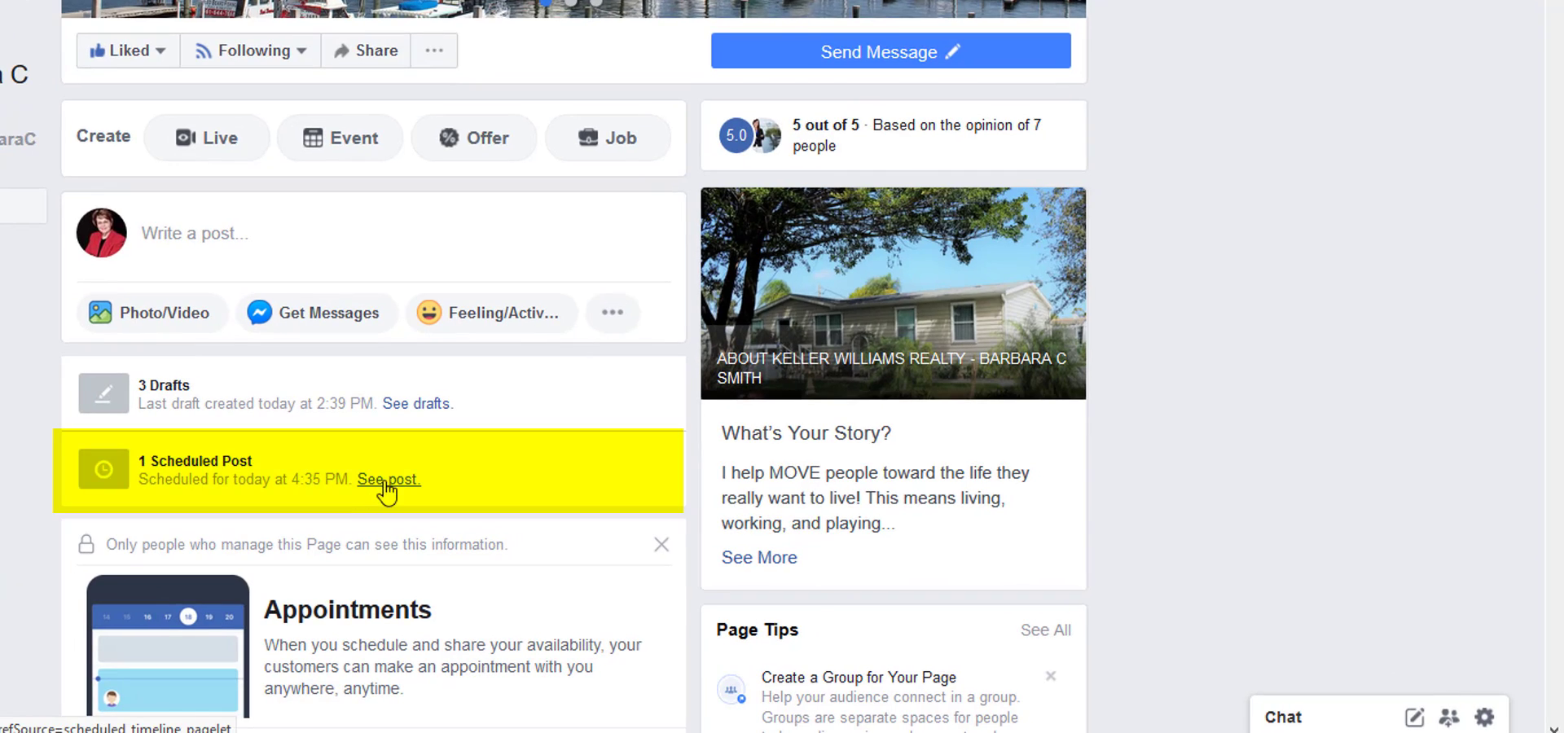
{"action": "left_click", "coordinate": [385, 482]}
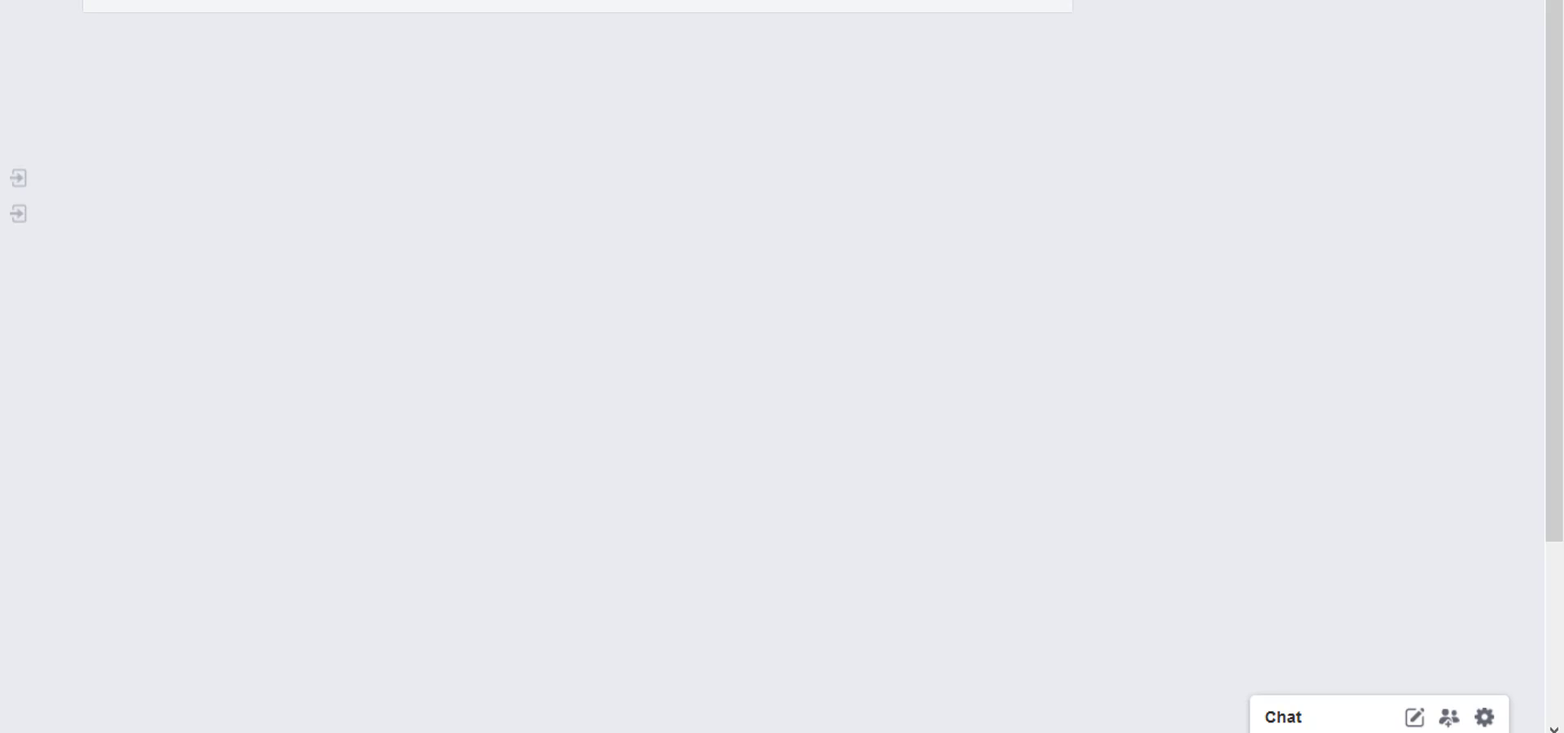
{"action": "left_click", "coordinate": [399, 3]}
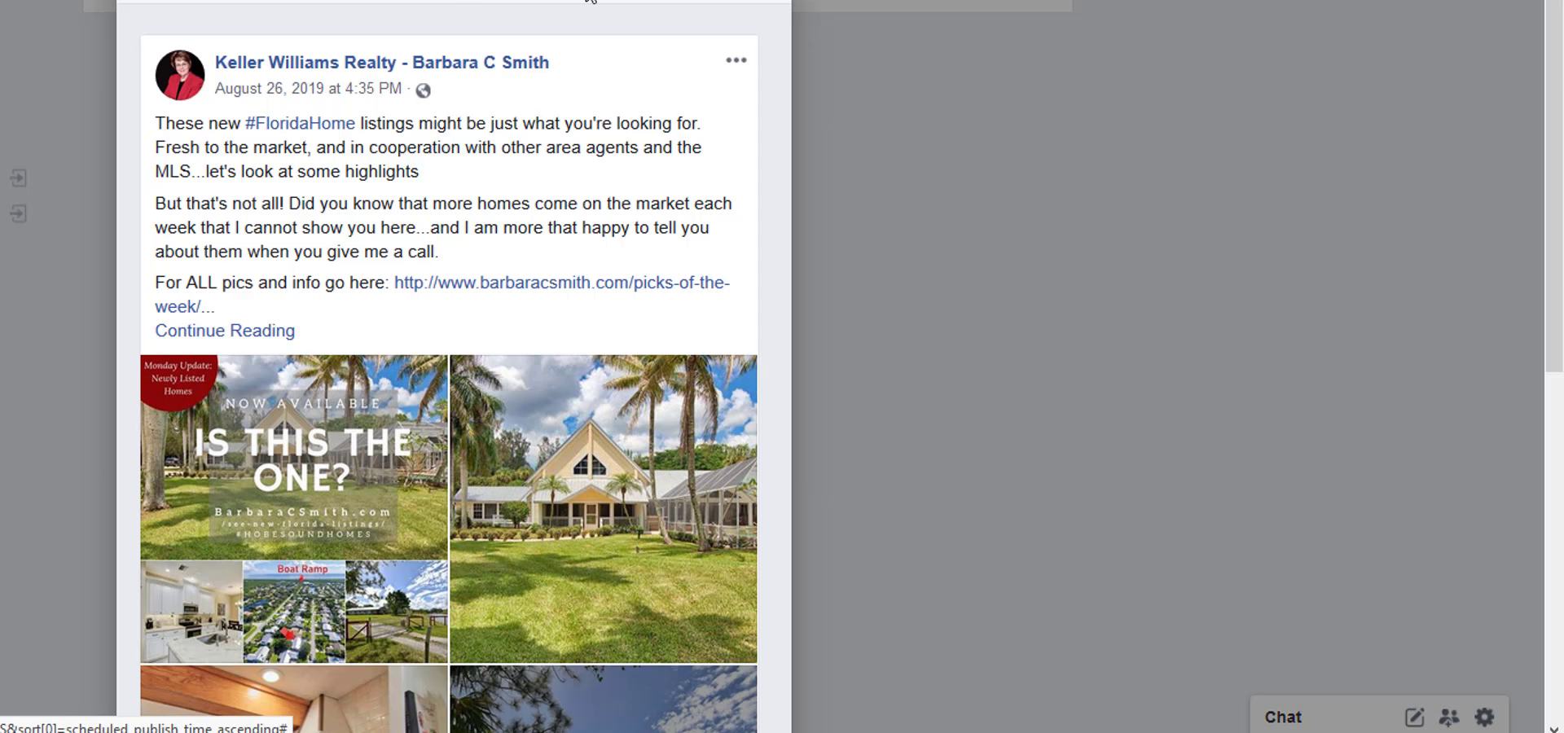
{"action": "scroll", "coordinate": [301, 277], "scroll_direction": "down", "scroll_amount": 7}
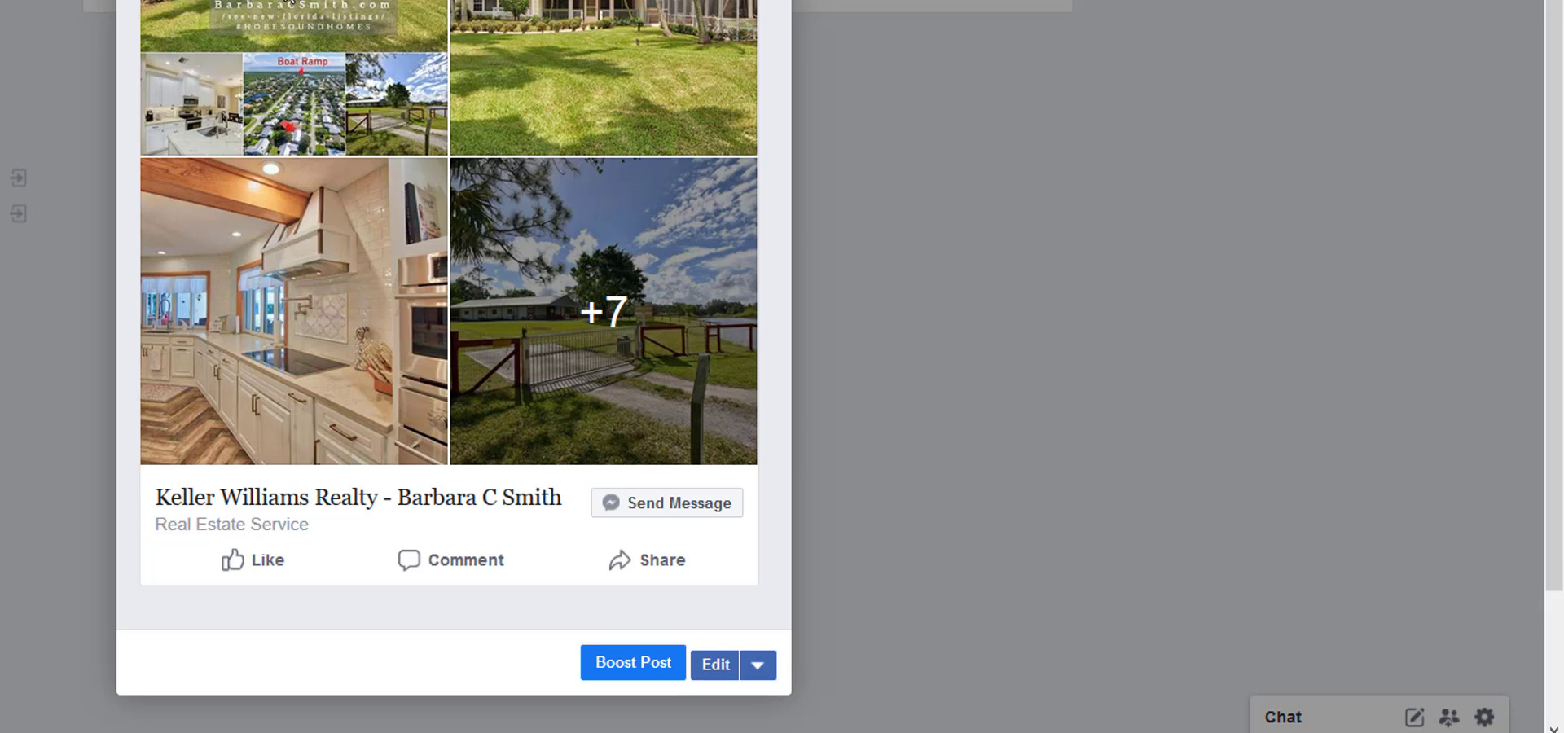
Open the full post from the preview and bring up its "Is This The One?" graphic in the photo viewer.
{"action": "left_click", "coordinate": [325, 1]}
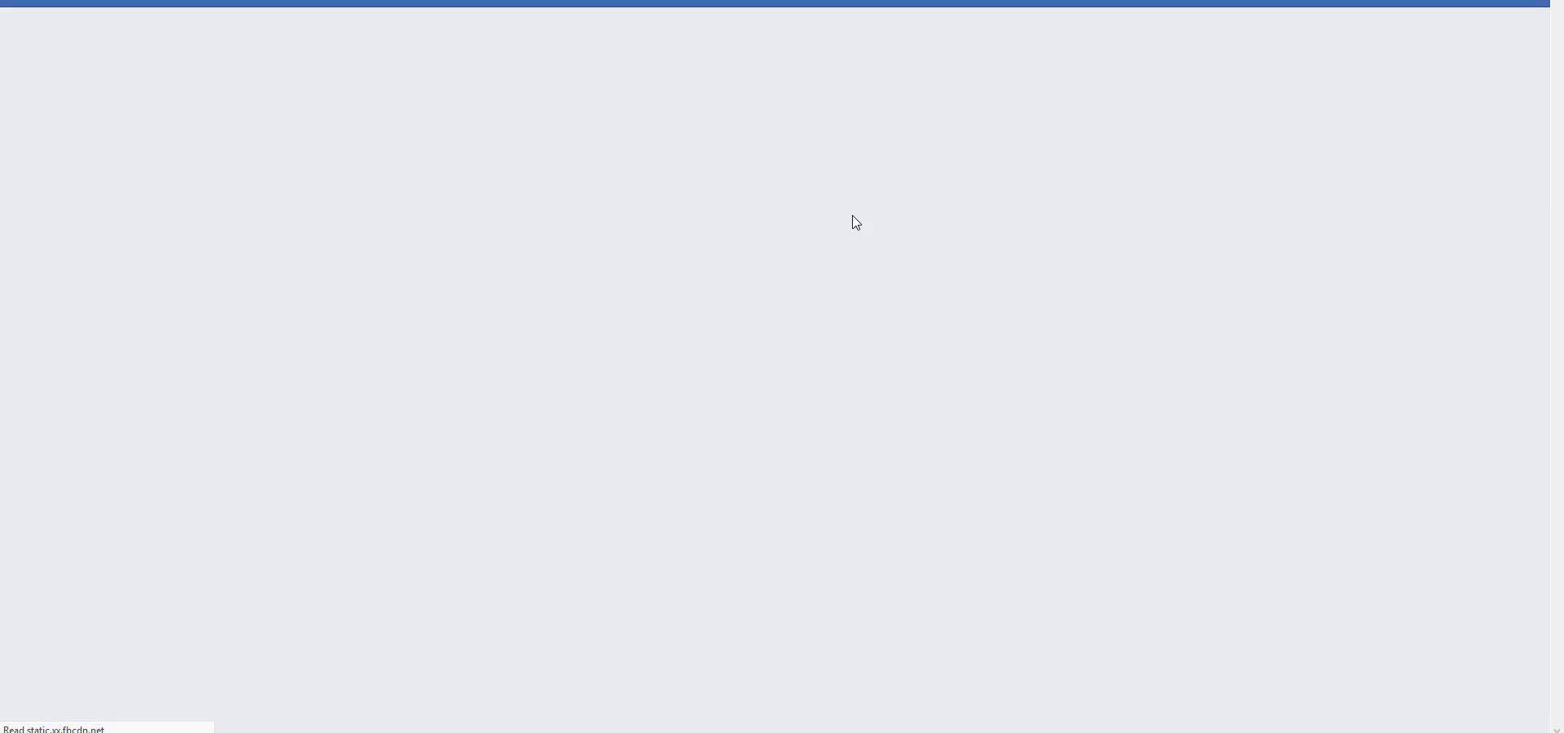
{"action": "scroll", "coordinate": [713, 283], "scroll_direction": "down", "scroll_amount": 10}
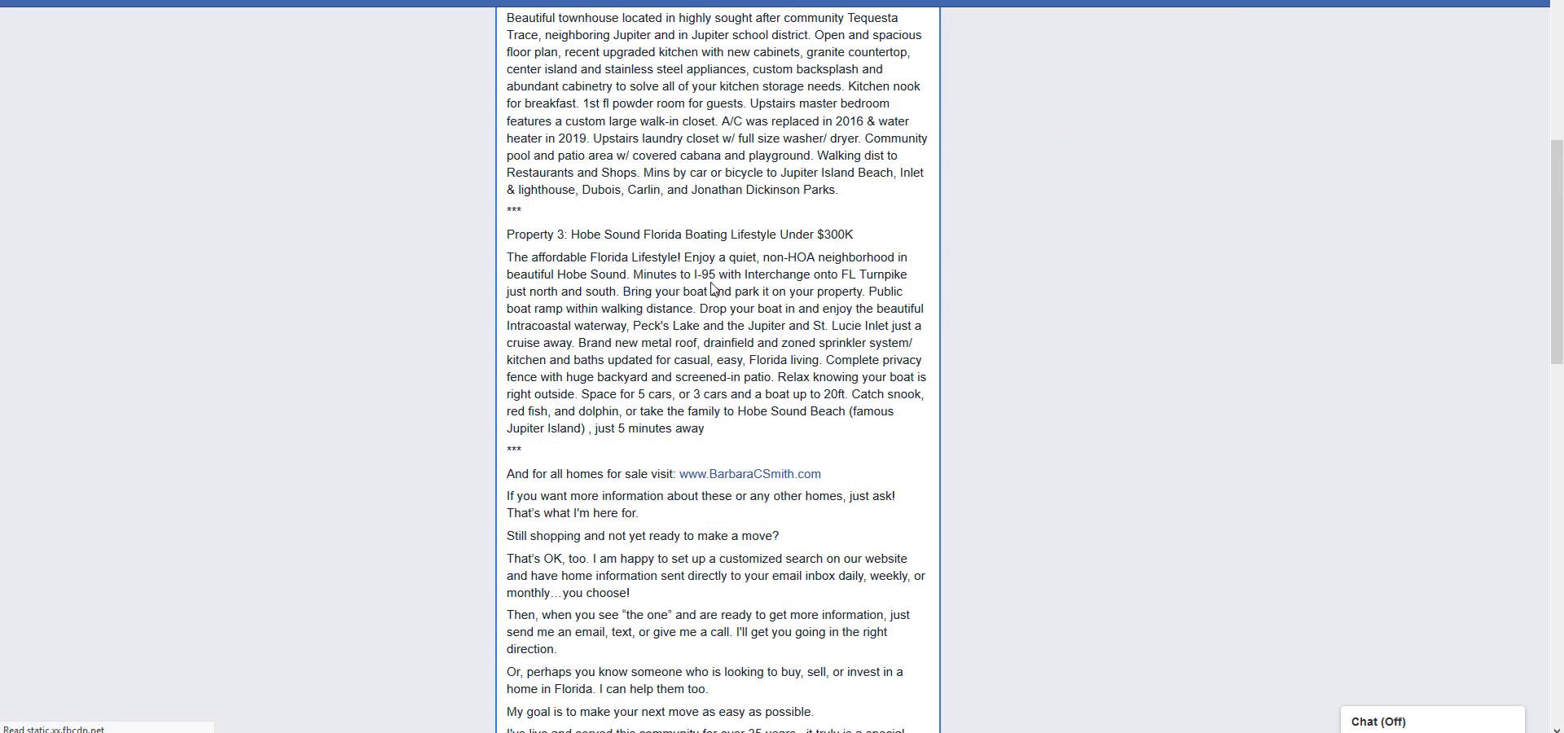
{"action": "scroll", "coordinate": [713, 283], "scroll_direction": "down", "scroll_amount": 6}
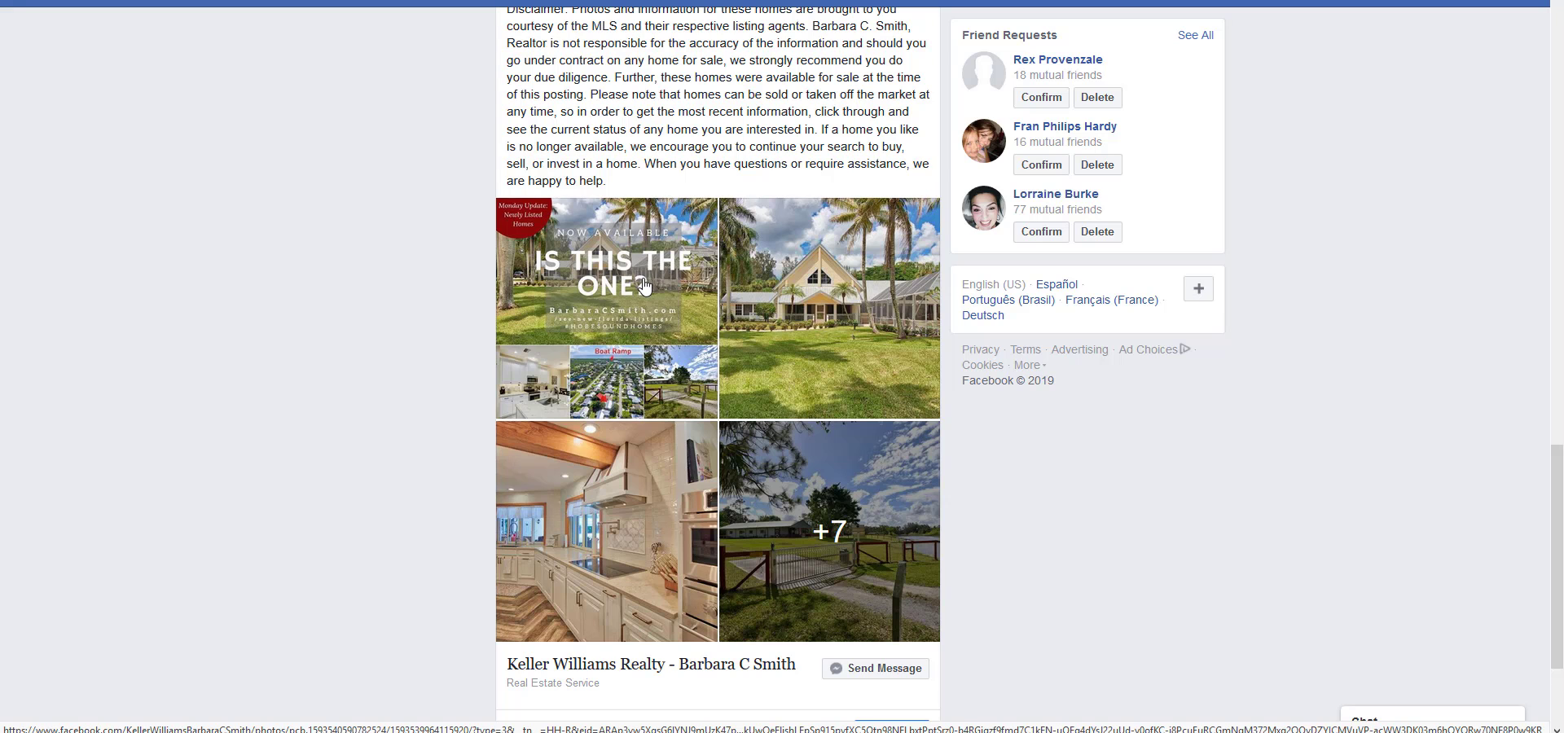
{"action": "left_click", "coordinate": [644, 285]}
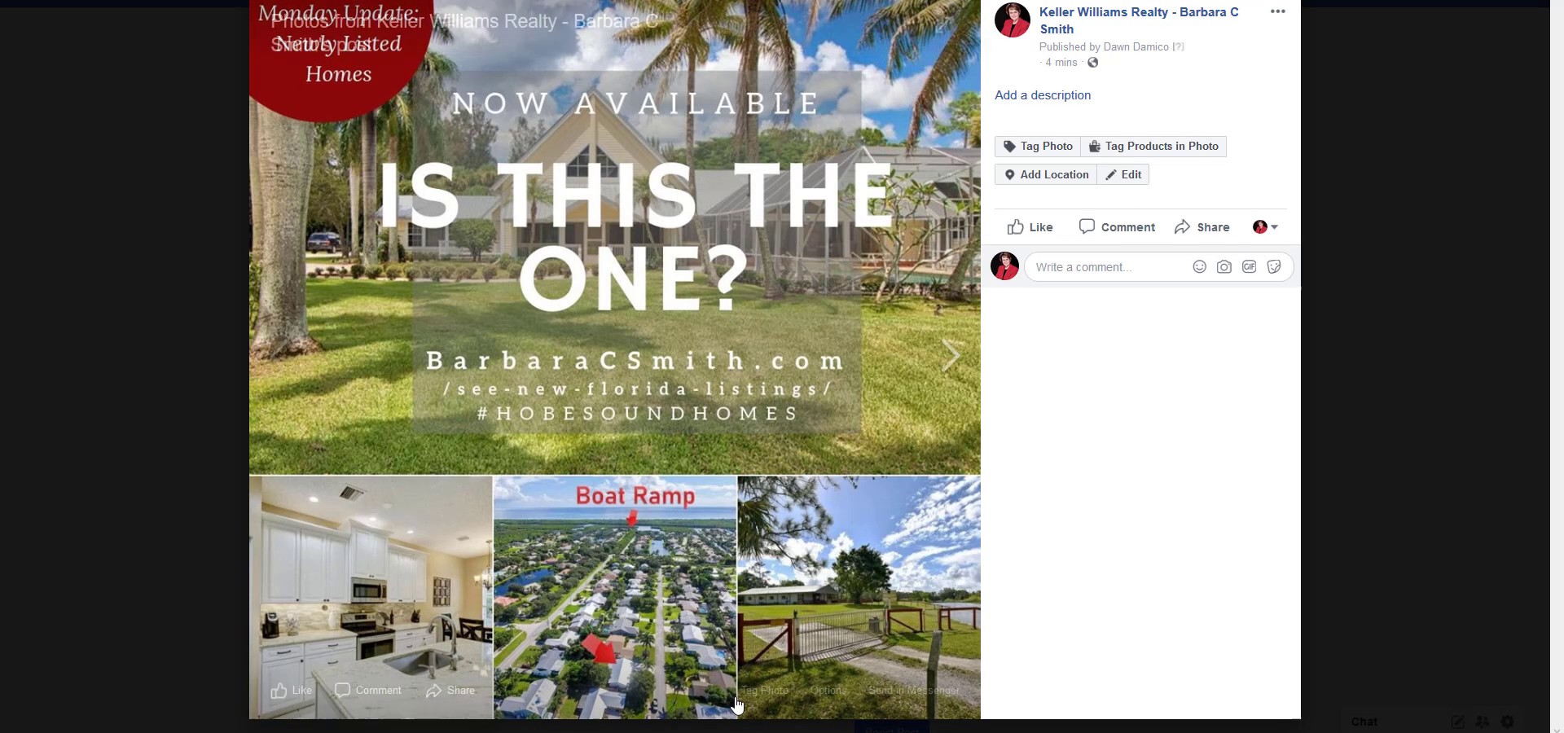
{"action": "mouse_move", "coordinate": [700, 730]}
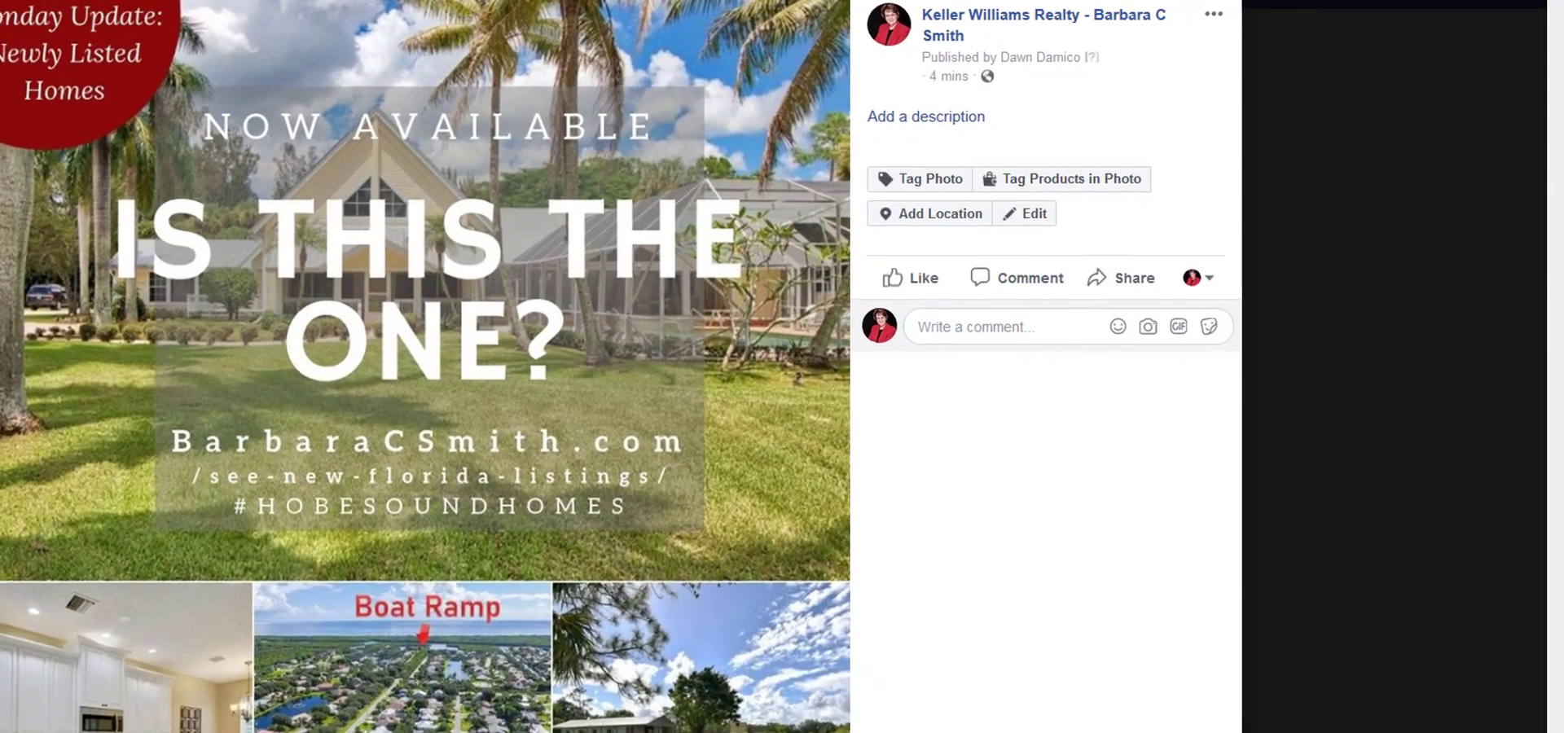
{"action": "mouse_move", "coordinate": [651, 680]}
Copy the introduction, from "These new #FloridaHome listings" through the picks-of-the-week link, in the 8-26-19 New Listings text file.
{"action": "left_click", "coordinate": [429, 731]}
{"action": "scroll", "coordinate": [1223, 633], "scroll_direction": "up", "scroll_amount": 15}
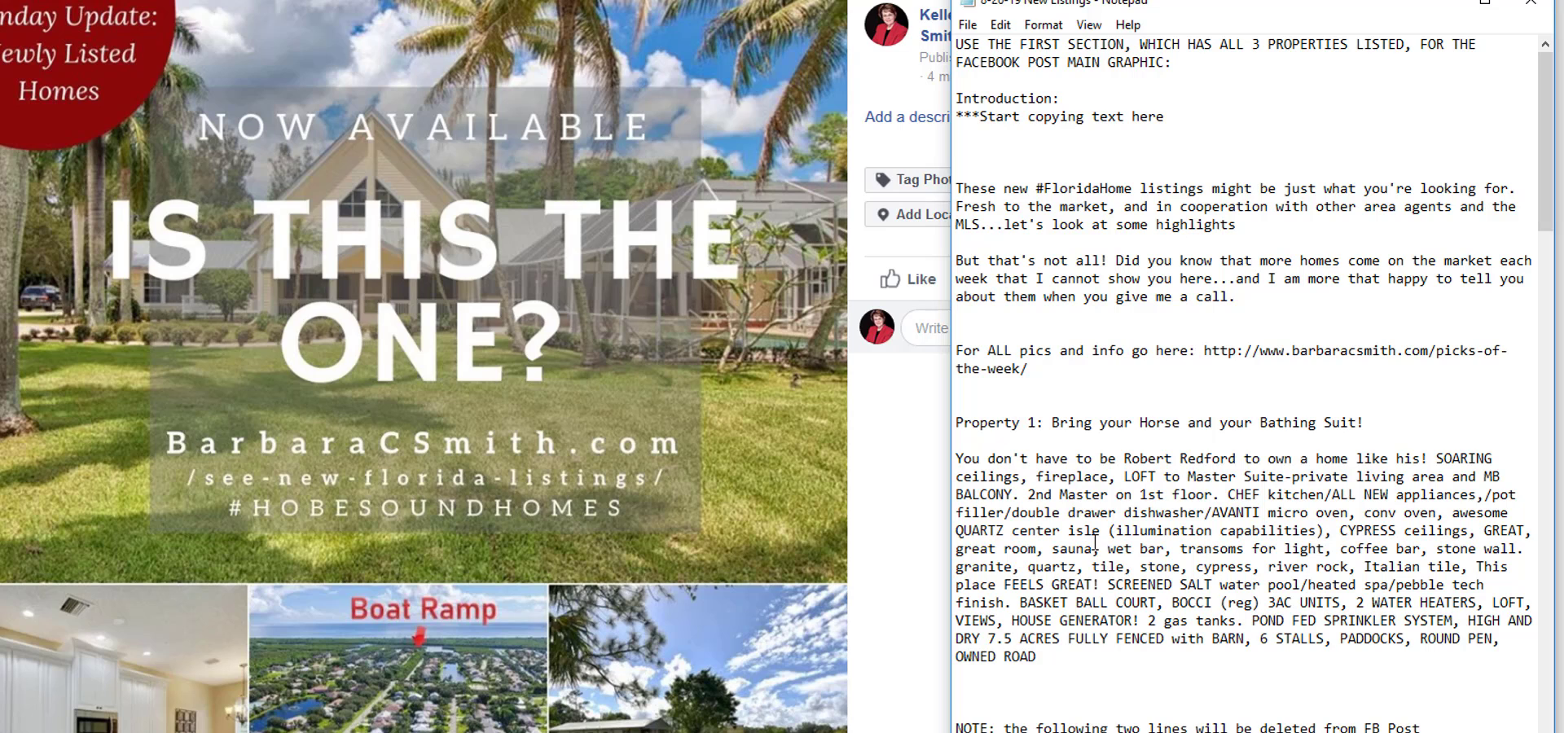
{"action": "left_click_drag", "start_coordinate": [1030, 361], "coordinate": [957, 189]}
{"action": "right_click", "coordinate": [994, 210]}
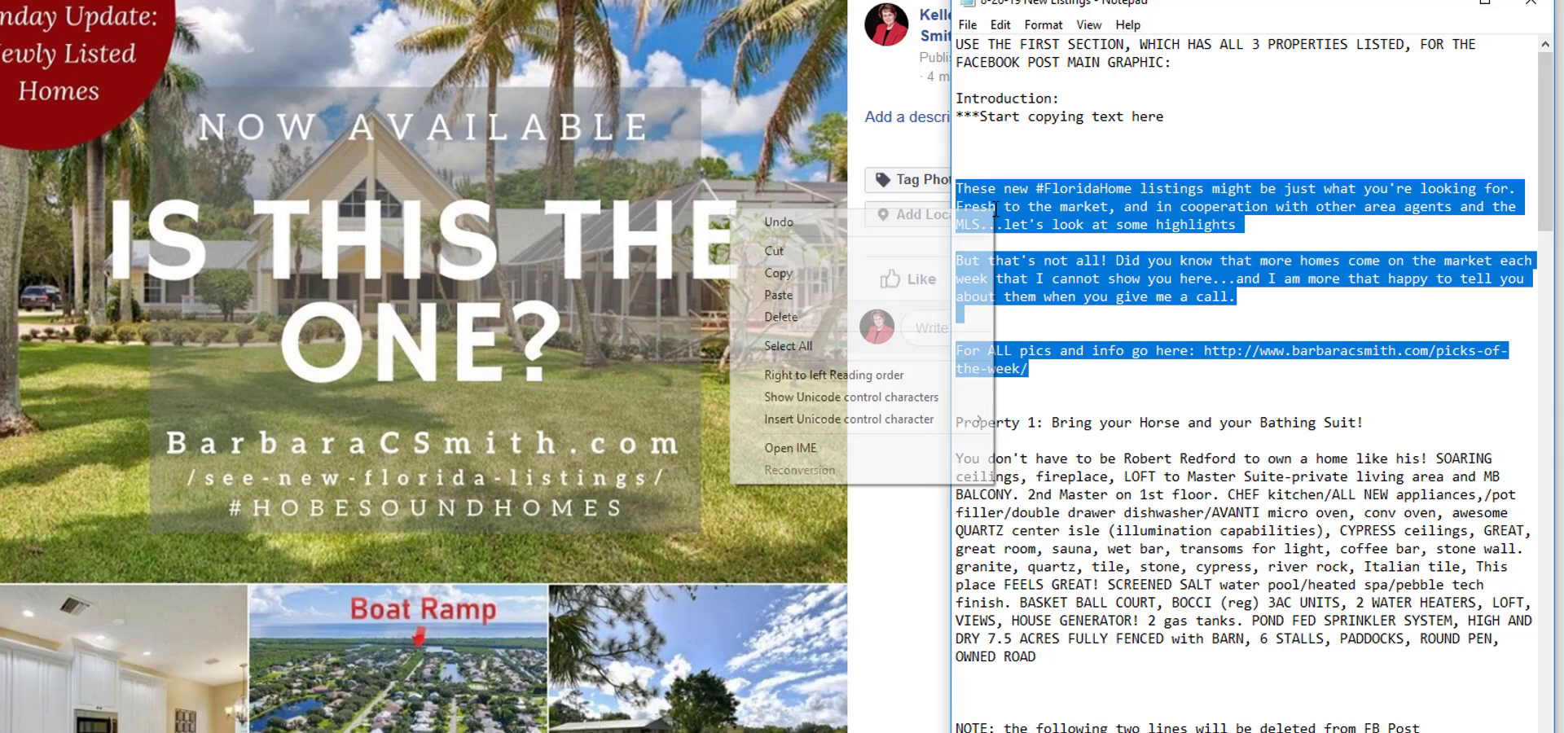
{"action": "left_click", "coordinate": [859, 270]}
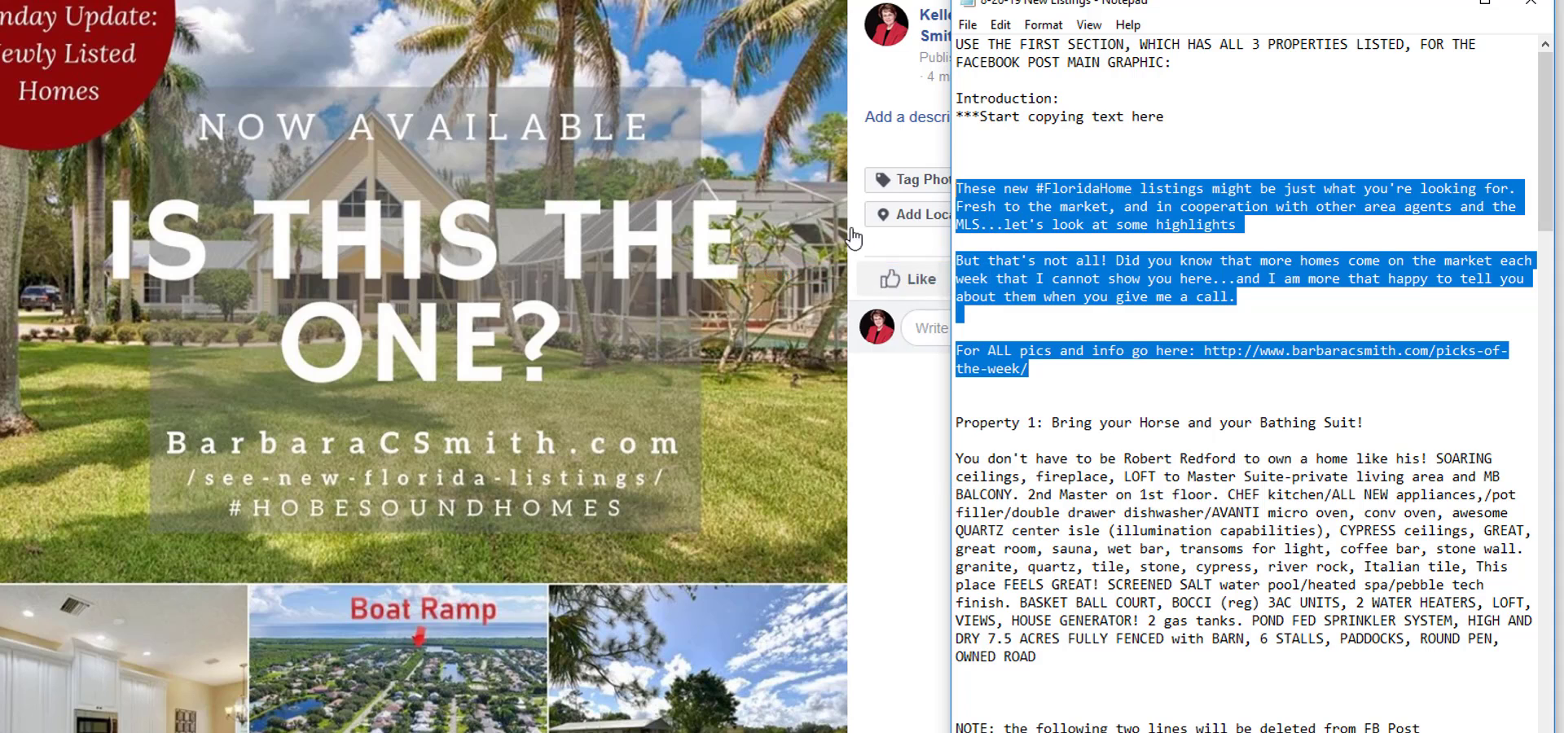
Paste the copied introduction as the main graphic's description and save it.
{"action": "left_click", "coordinate": [899, 120]}
{"action": "left_click", "coordinate": [901, 122]}
{"action": "right_click", "coordinate": [882, 22]}
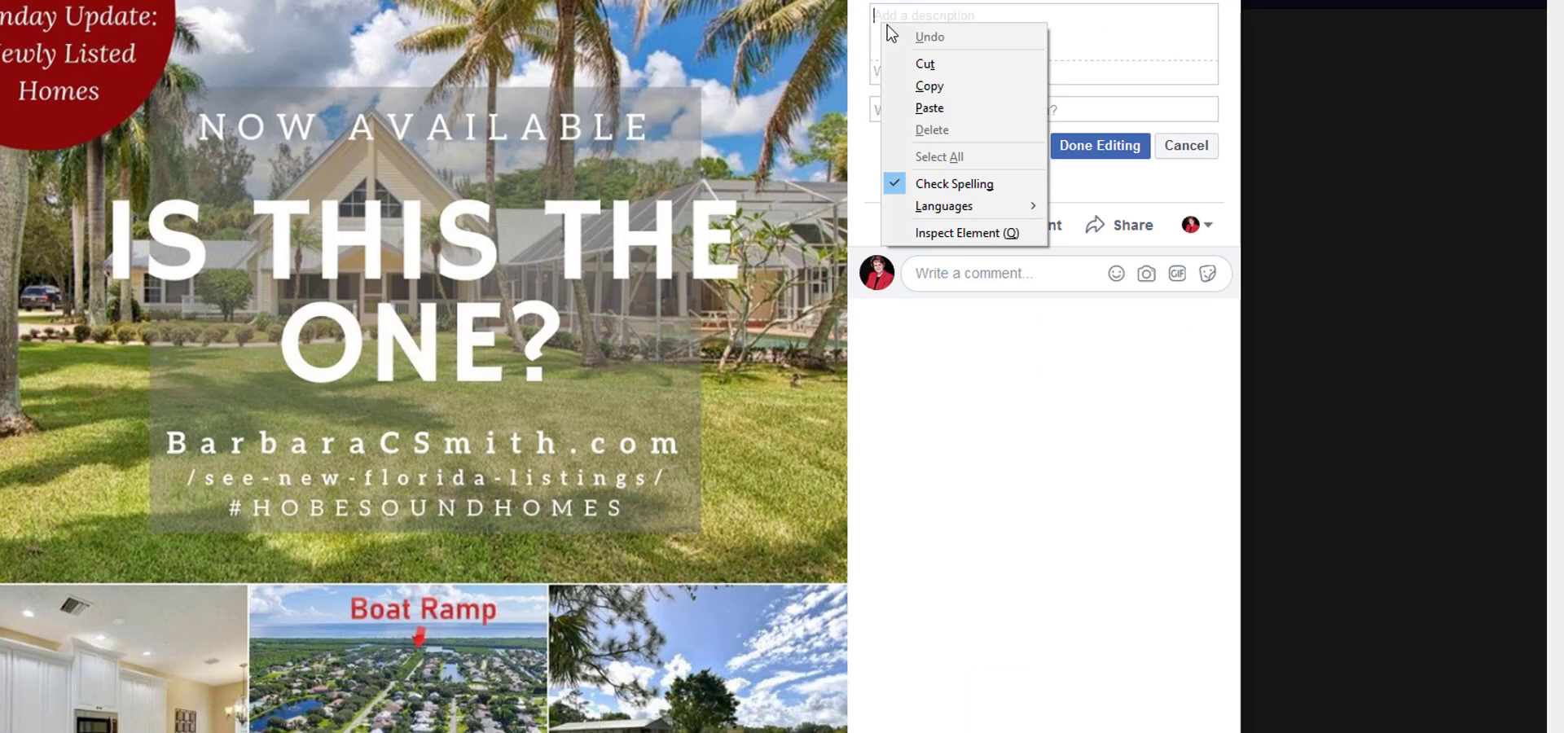
{"action": "left_click", "coordinate": [931, 106]}
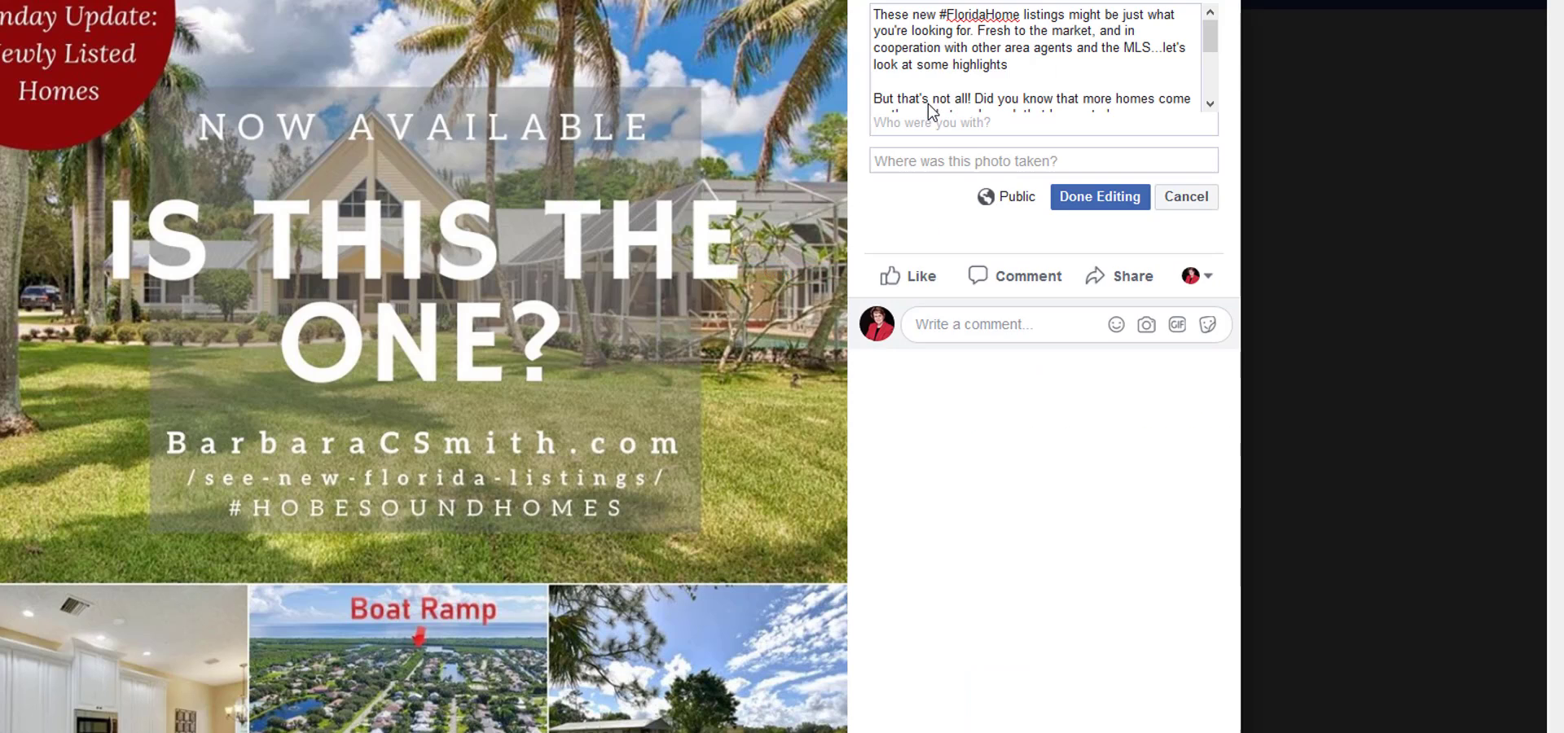
{"action": "left_click", "coordinate": [1090, 203]}
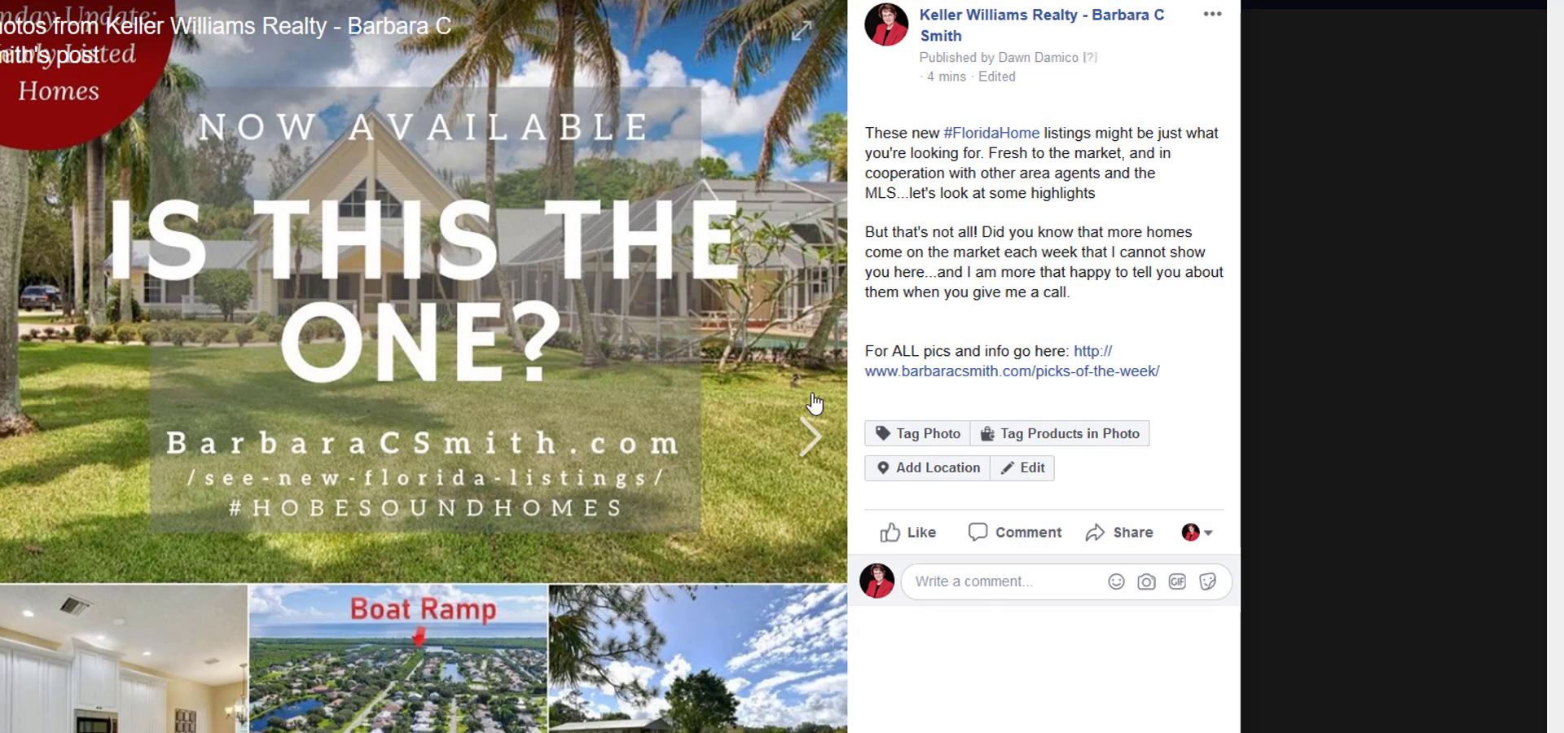
Advance to Property 1's house exterior photo and copy Property 1's individual-picture text, link and disclaimer from the New Listings file.
{"action": "left_click", "coordinate": [811, 446]}
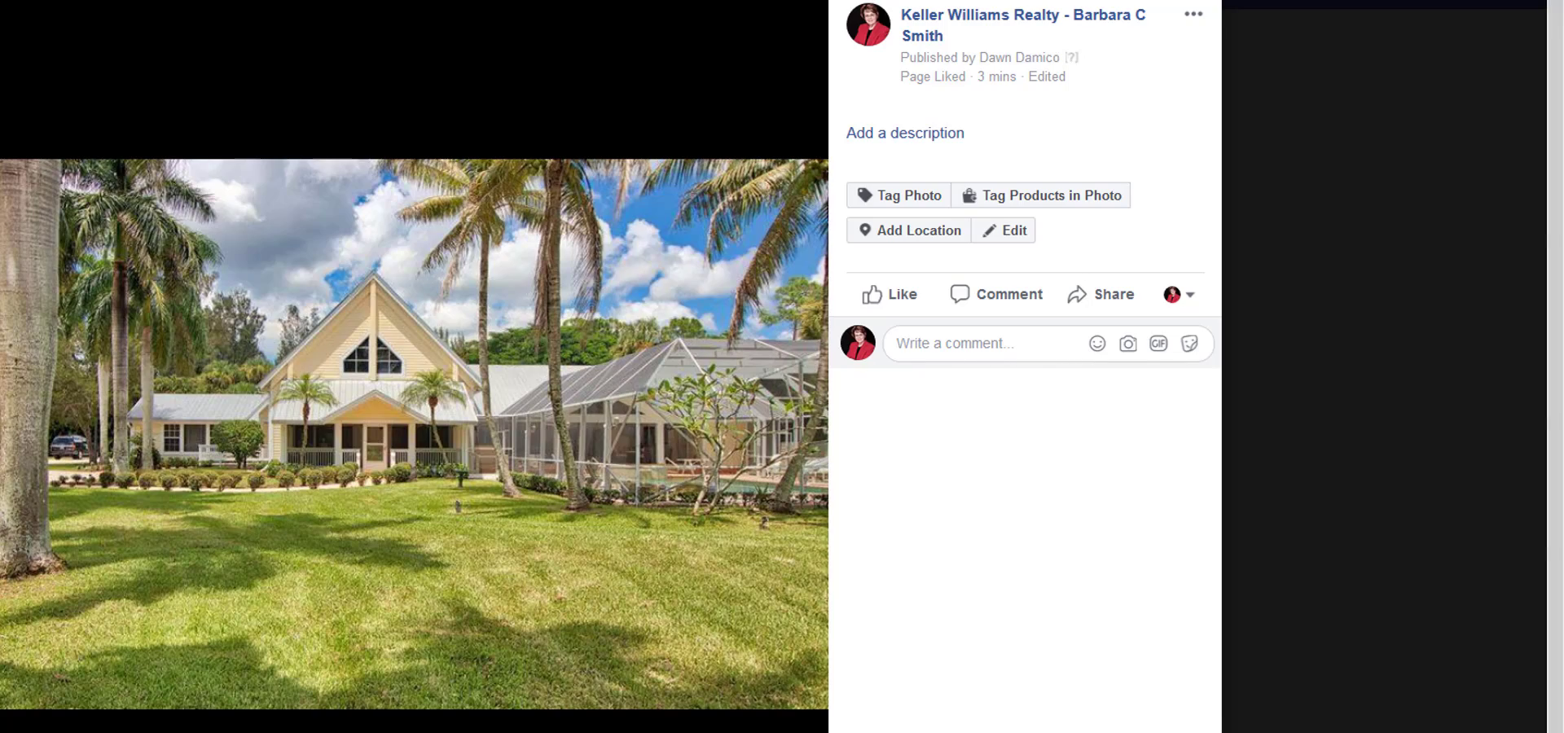
{"action": "left_click", "coordinate": [1042, 732]}
{"action": "scroll", "coordinate": [1056, 371], "scroll_direction": "up", "scroll_amount": 12}
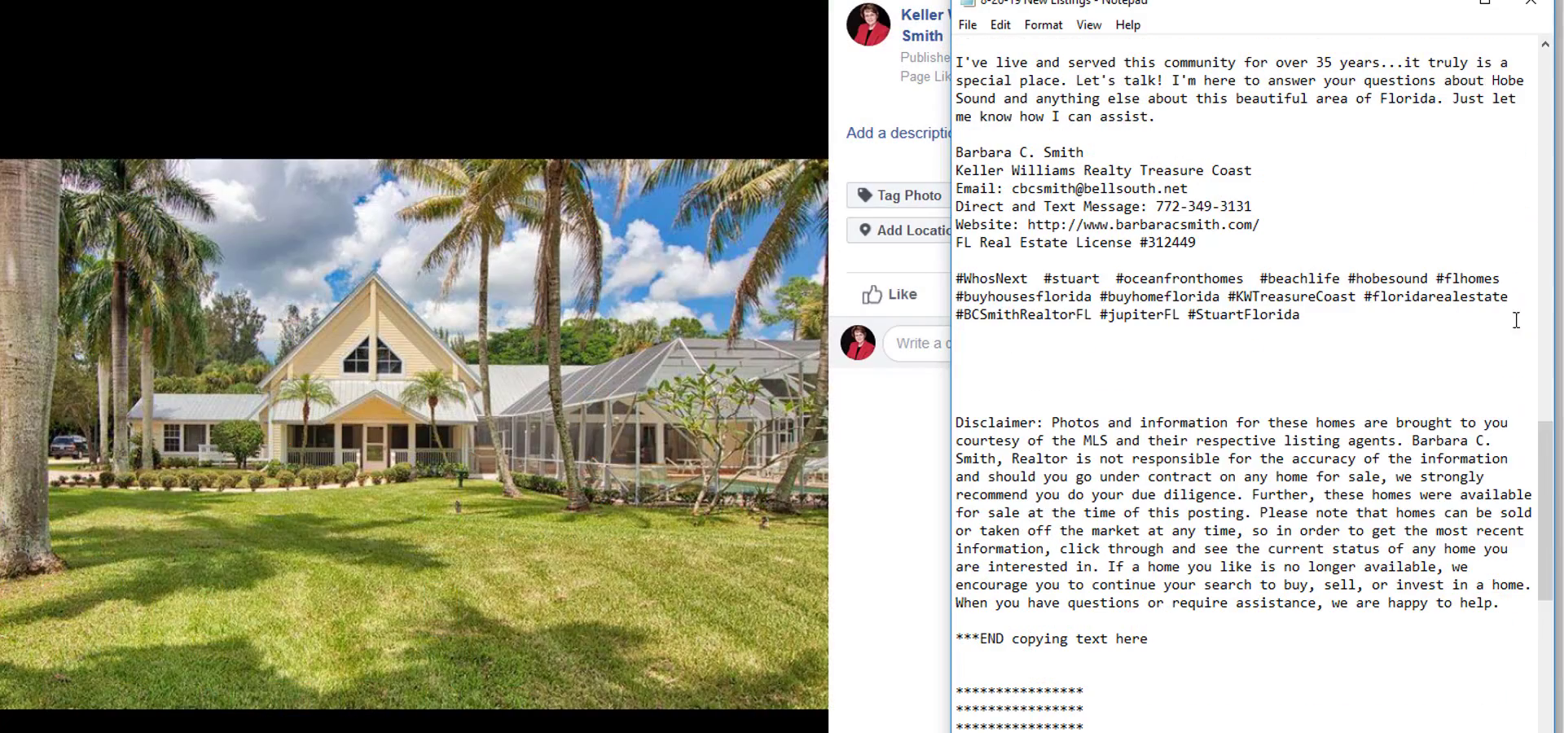
{"action": "left_click_drag", "start_coordinate": [1545, 505], "coordinate": [1545, 139]}
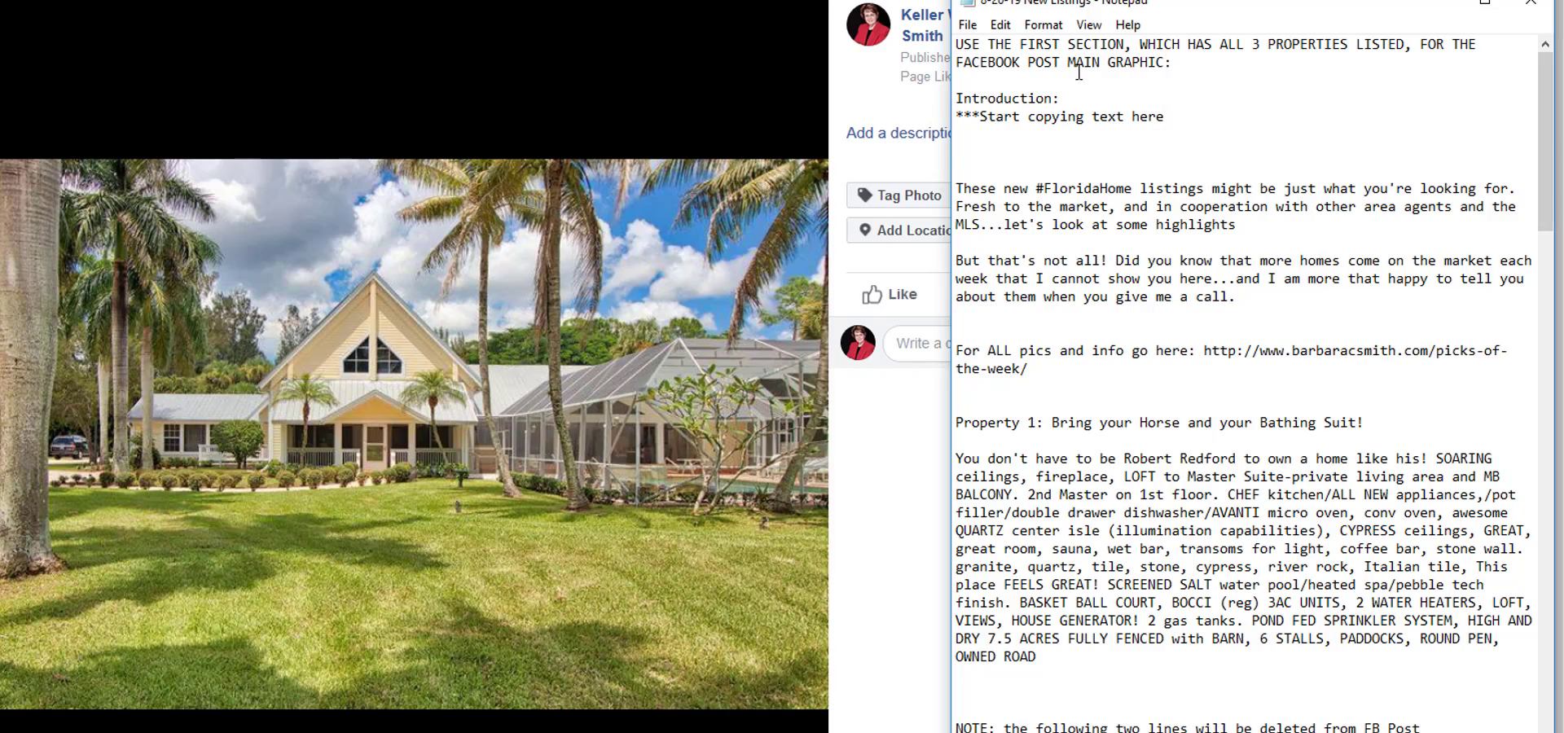
{"action": "scroll", "coordinate": [1034, 68], "scroll_direction": "down", "scroll_amount": 20}
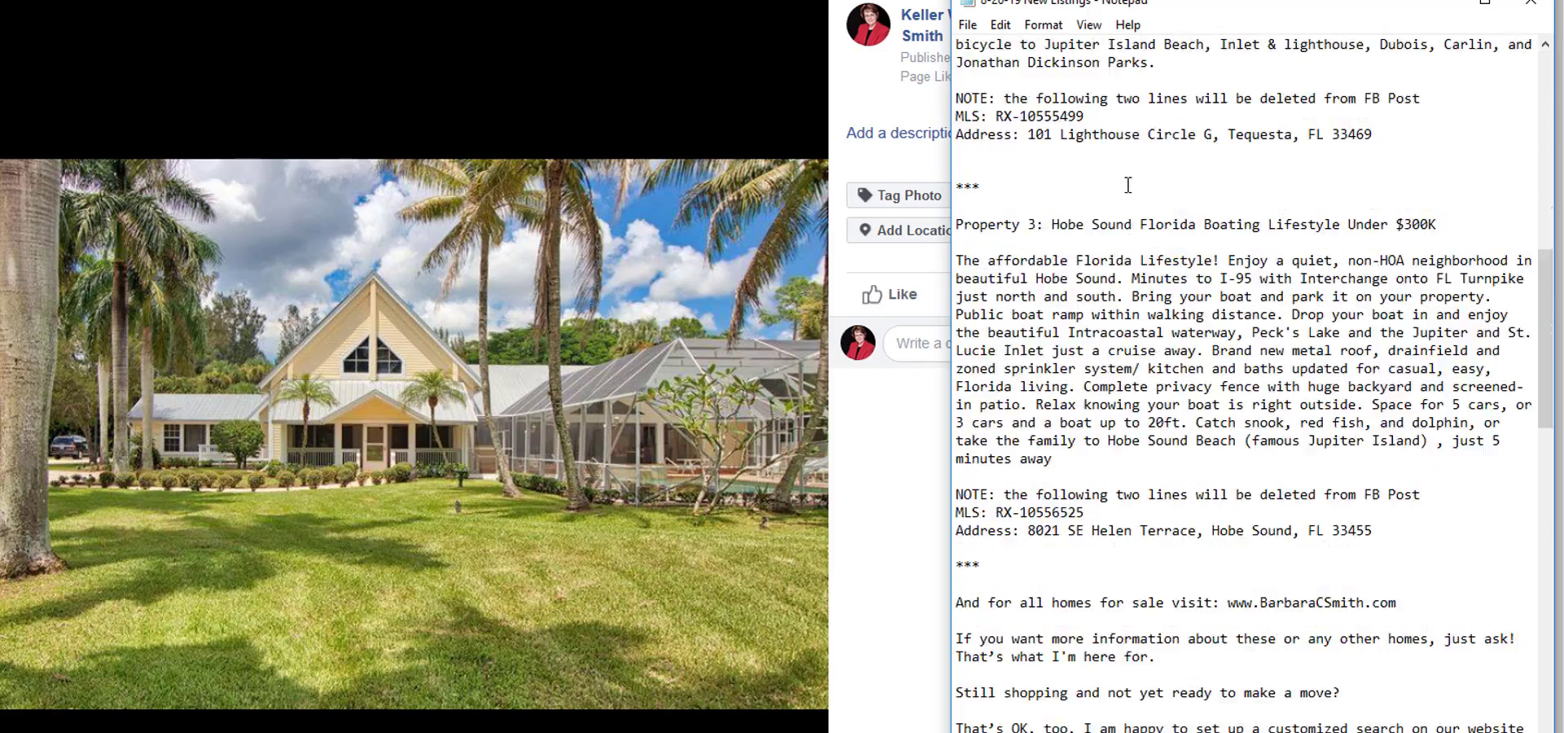
{"action": "scroll", "coordinate": [1128, 186], "scroll_direction": "down", "scroll_amount": 20}
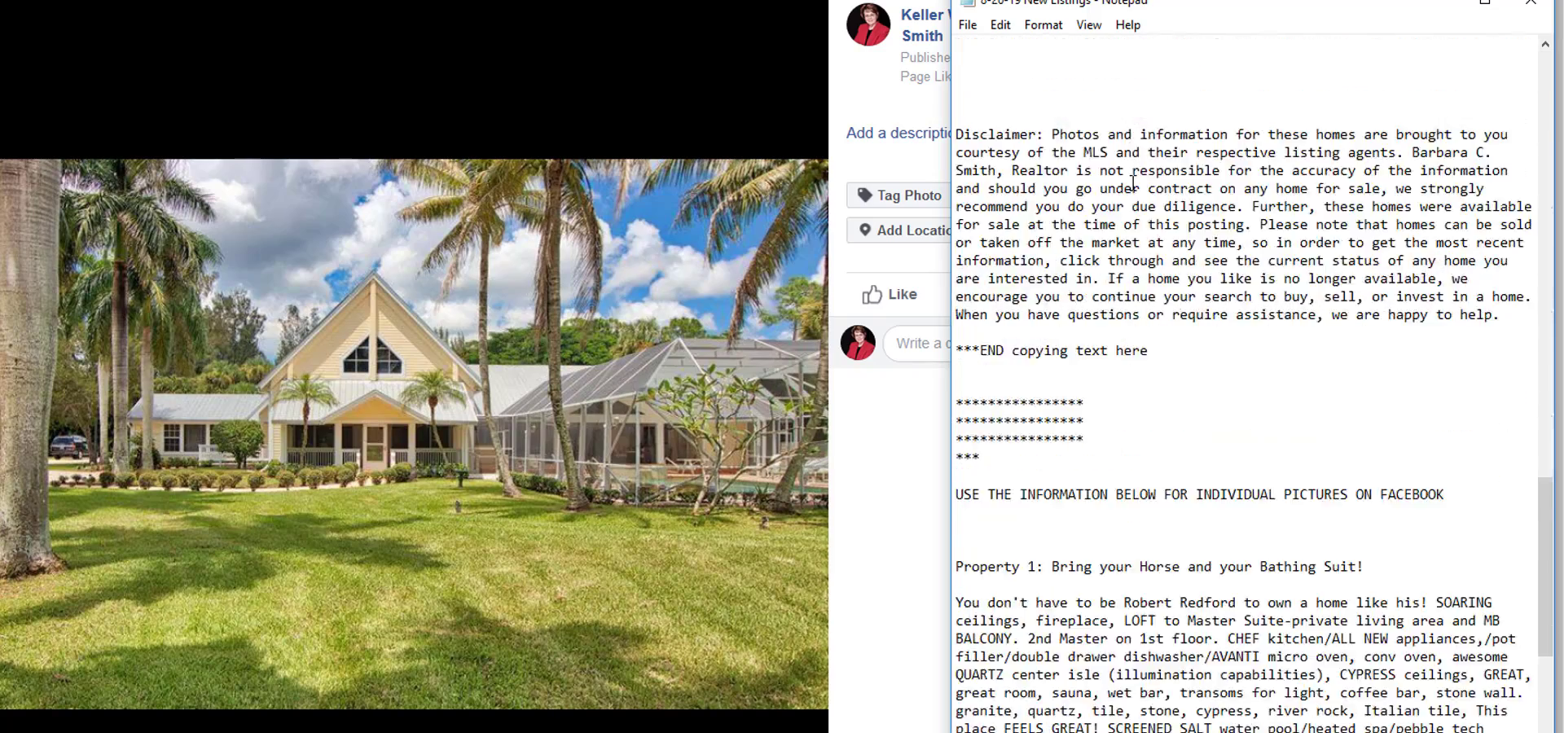
{"action": "scroll", "coordinate": [1134, 182], "scroll_direction": "down", "scroll_amount": 2}
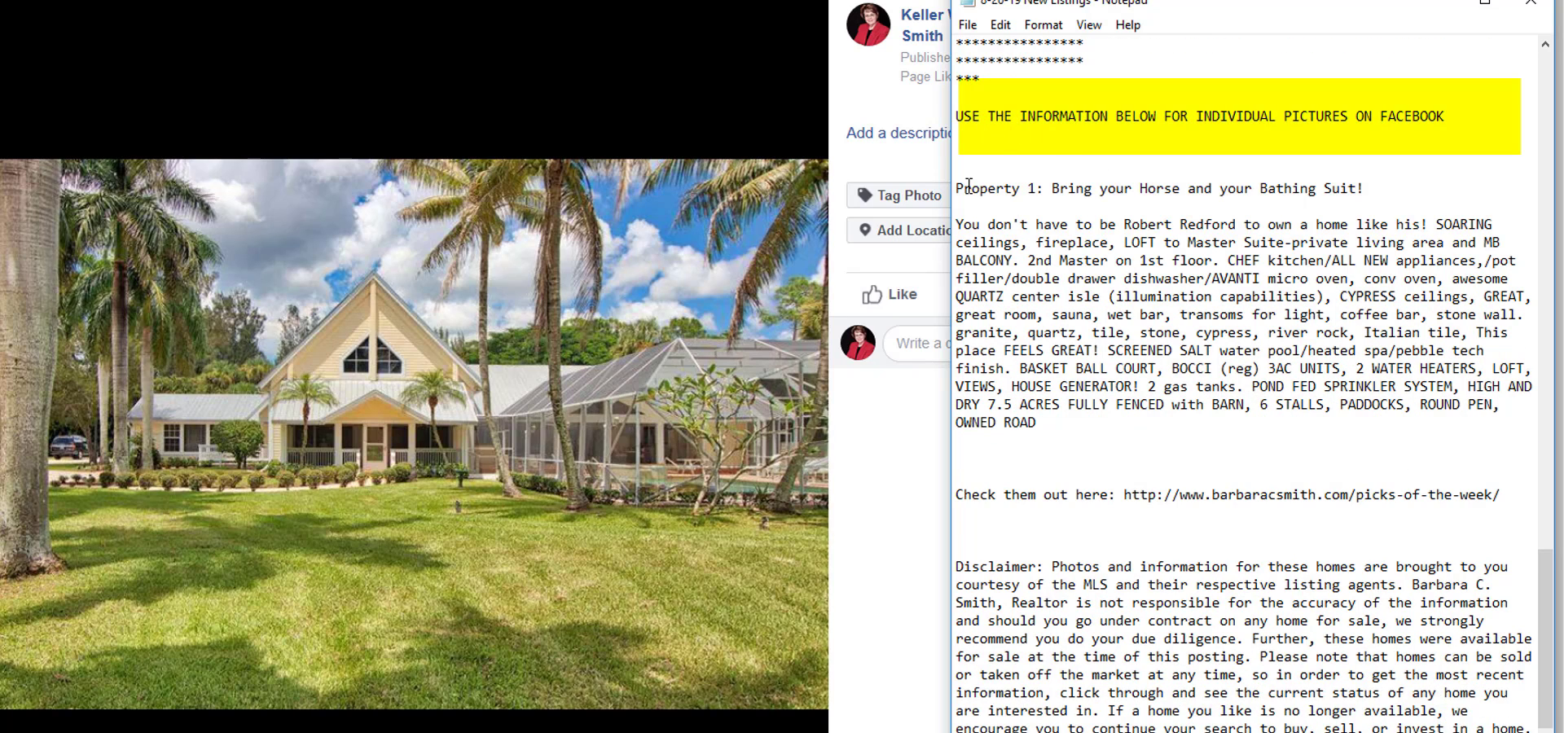
{"action": "scroll", "coordinate": [968, 186], "scroll_direction": "down", "scroll_amount": 2}
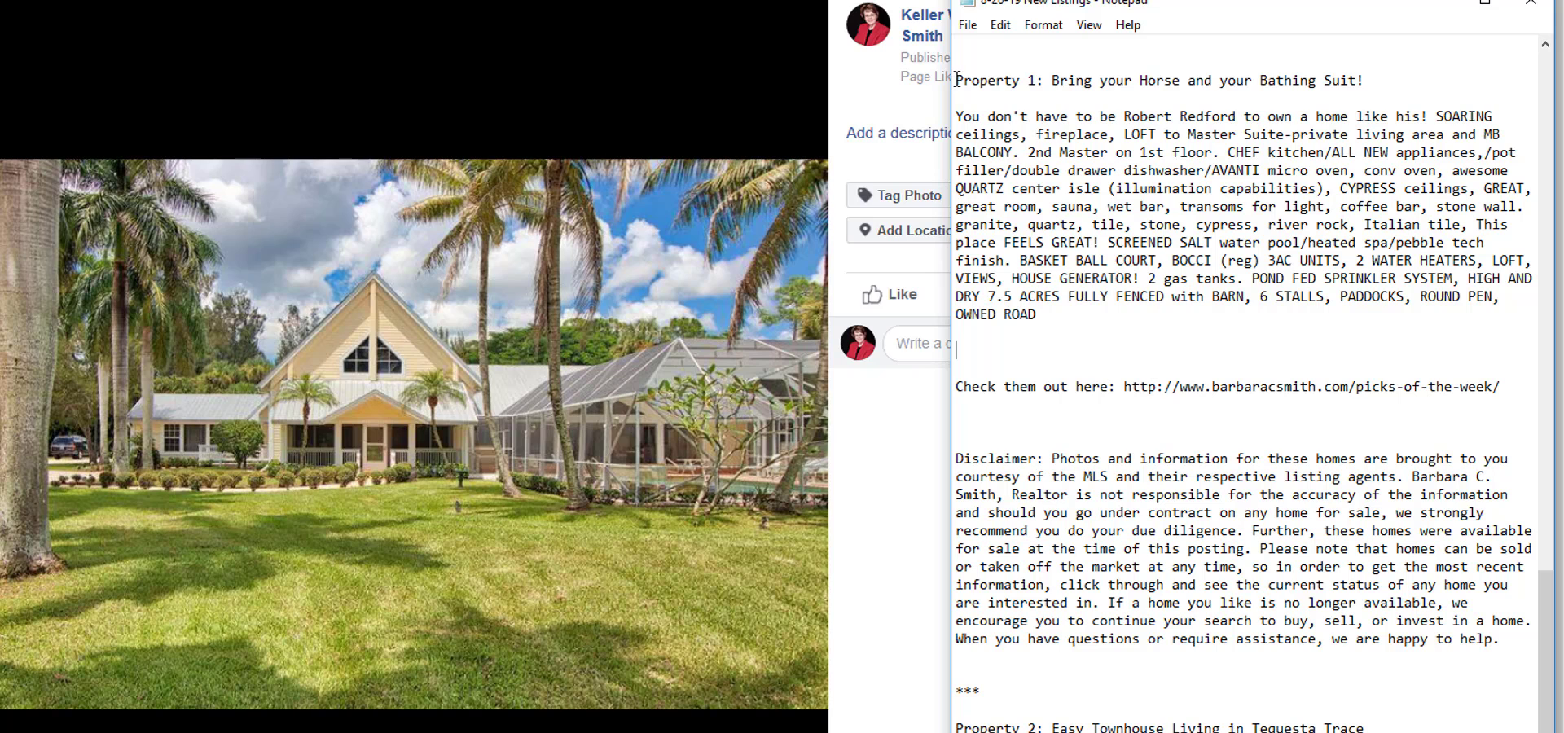
{"action": "left_click_drag", "start_coordinate": [957, 80], "coordinate": [1508, 654]}
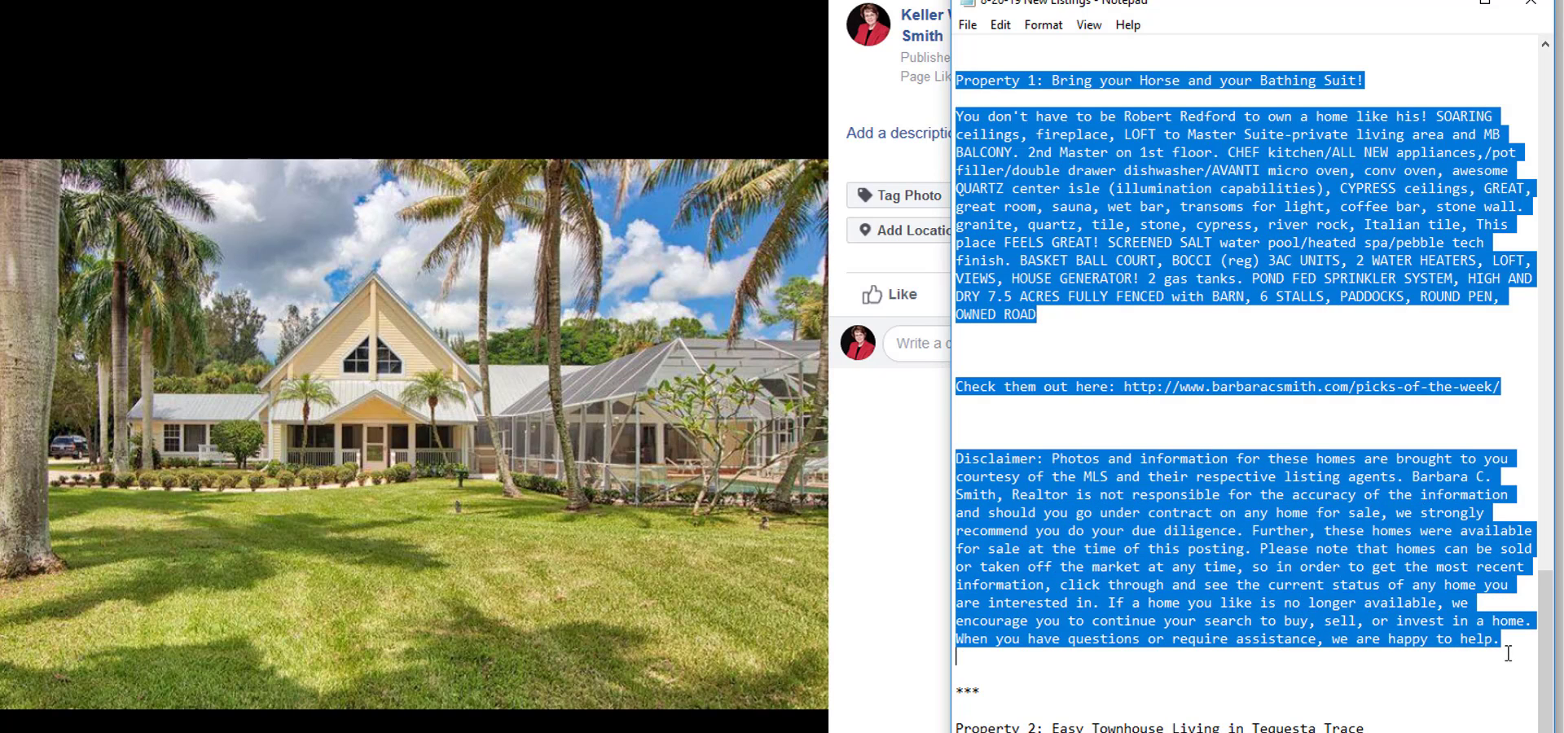
{"action": "right_click", "coordinate": [1097, 593]}
{"action": "left_click", "coordinate": [968, 659]}
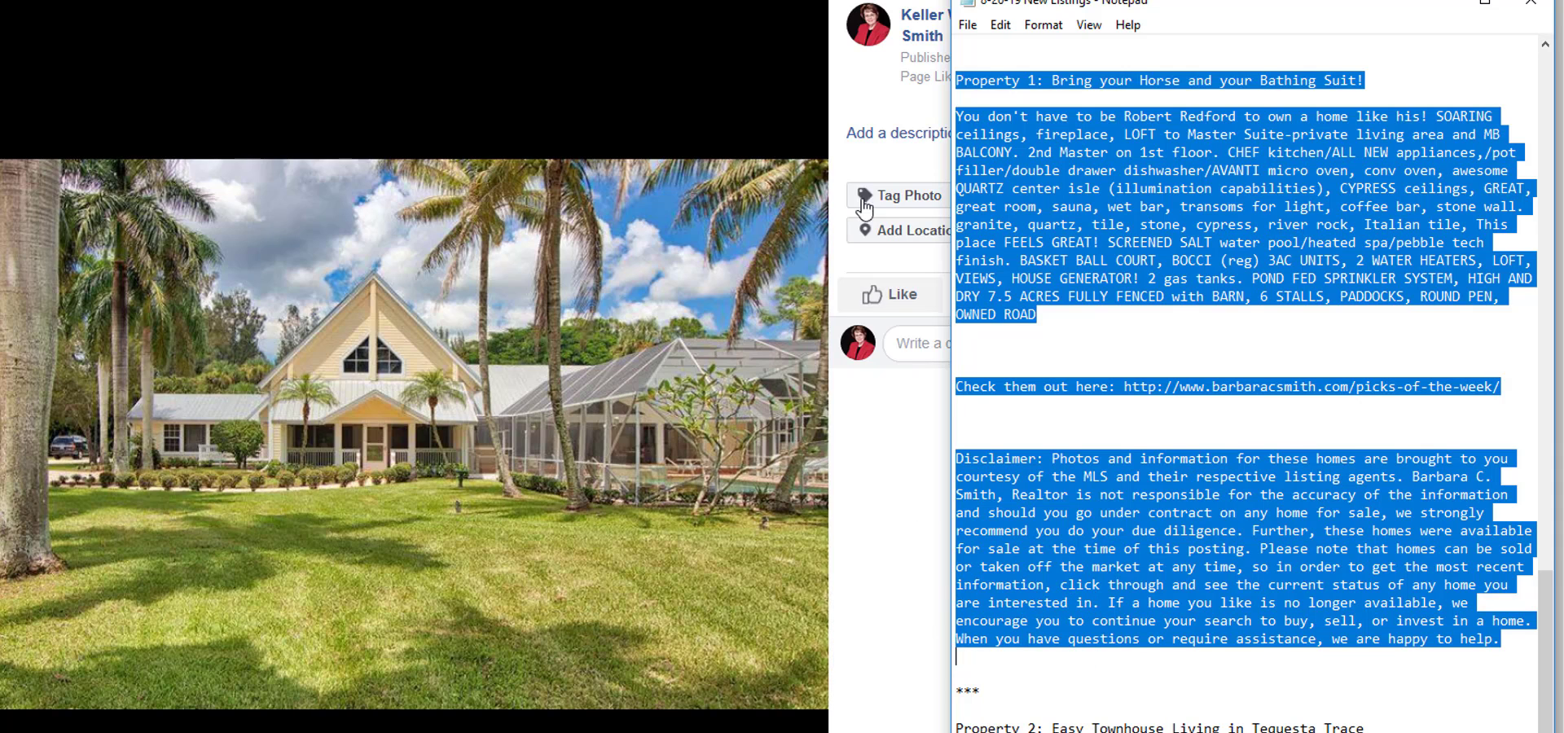
Paste the copied Property 1 text as the house exterior photo's description and save it.
{"action": "left_click", "coordinate": [880, 137]}
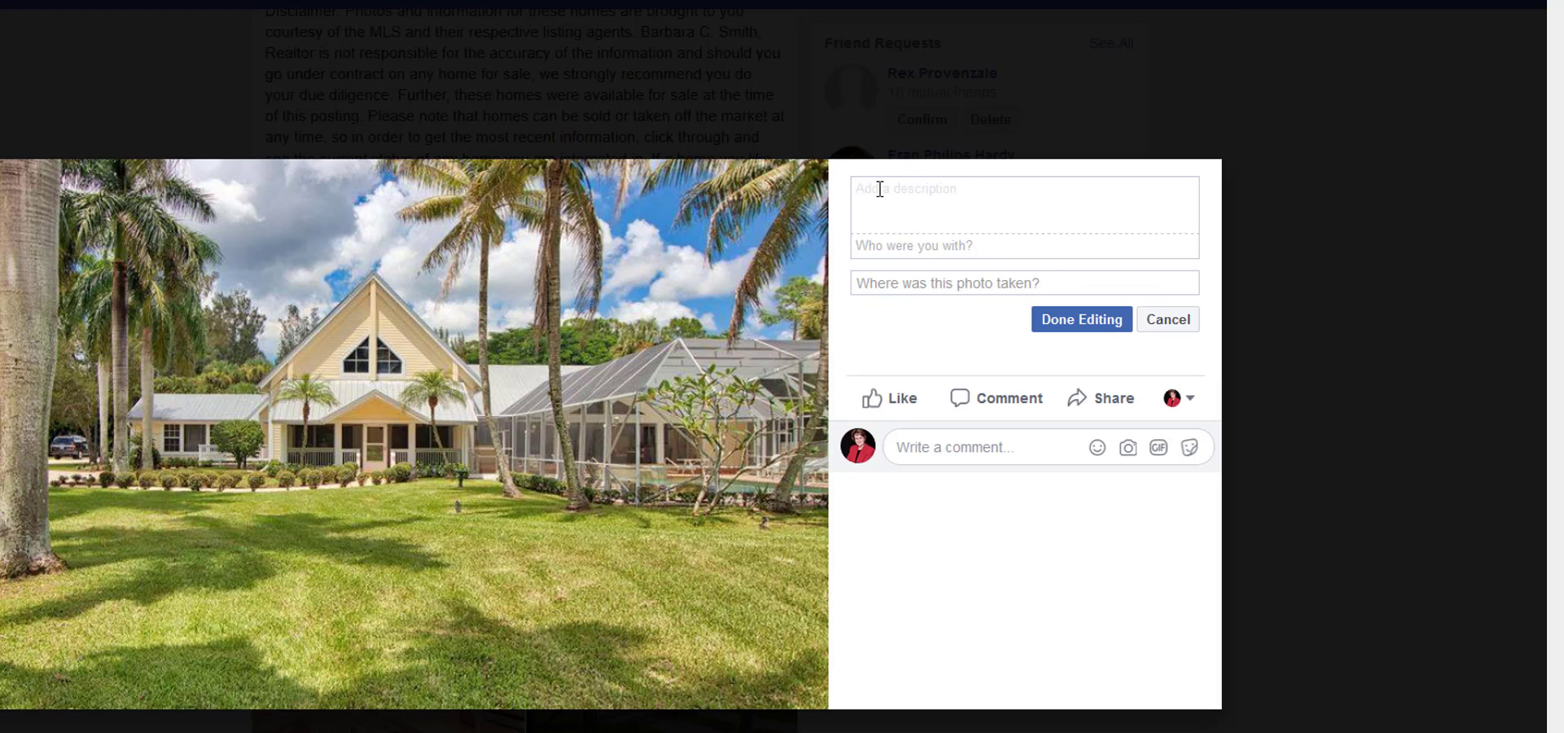
{"action": "right_click", "coordinate": [879, 189]}
{"action": "left_click", "coordinate": [929, 271]}
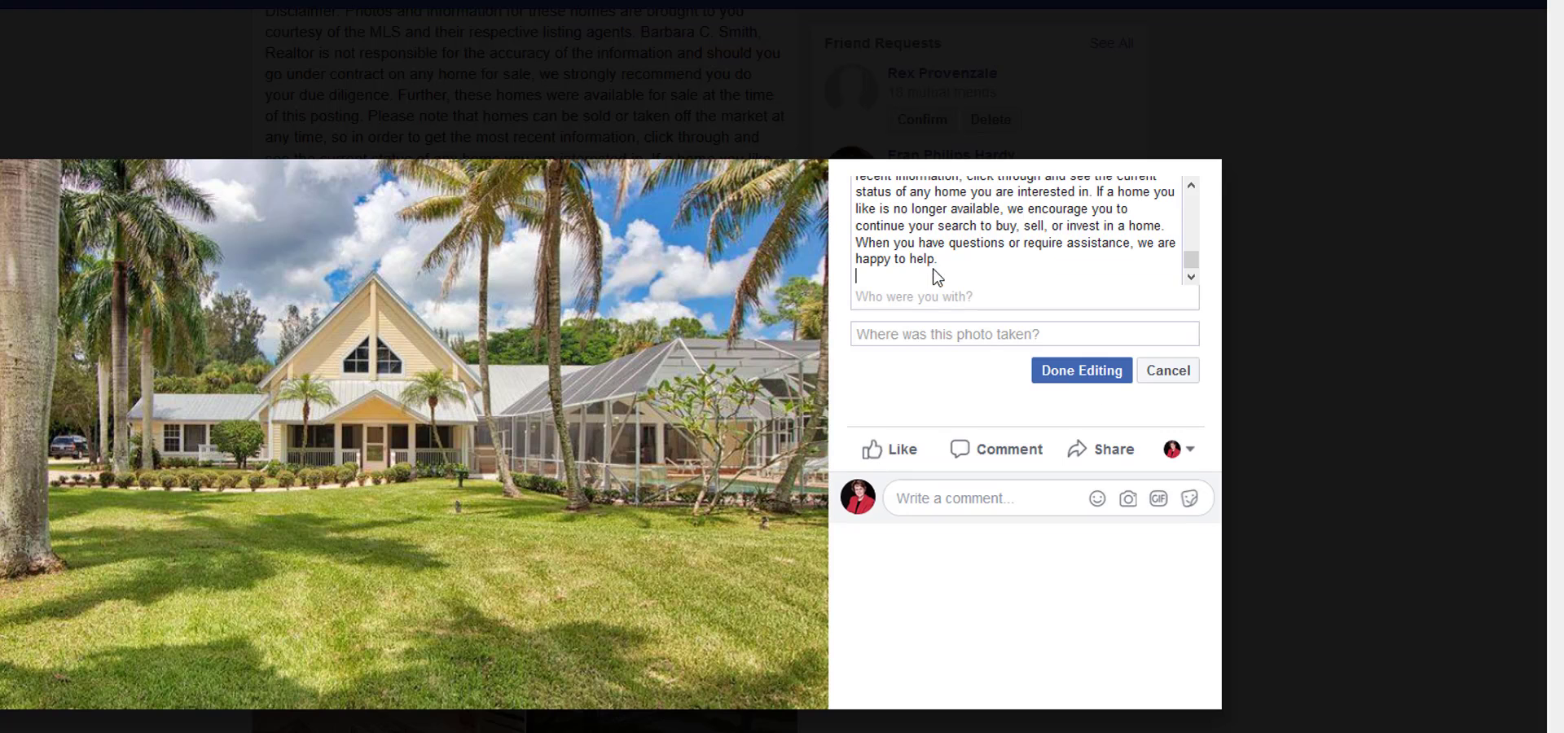
{"action": "left_click", "coordinate": [1080, 371]}
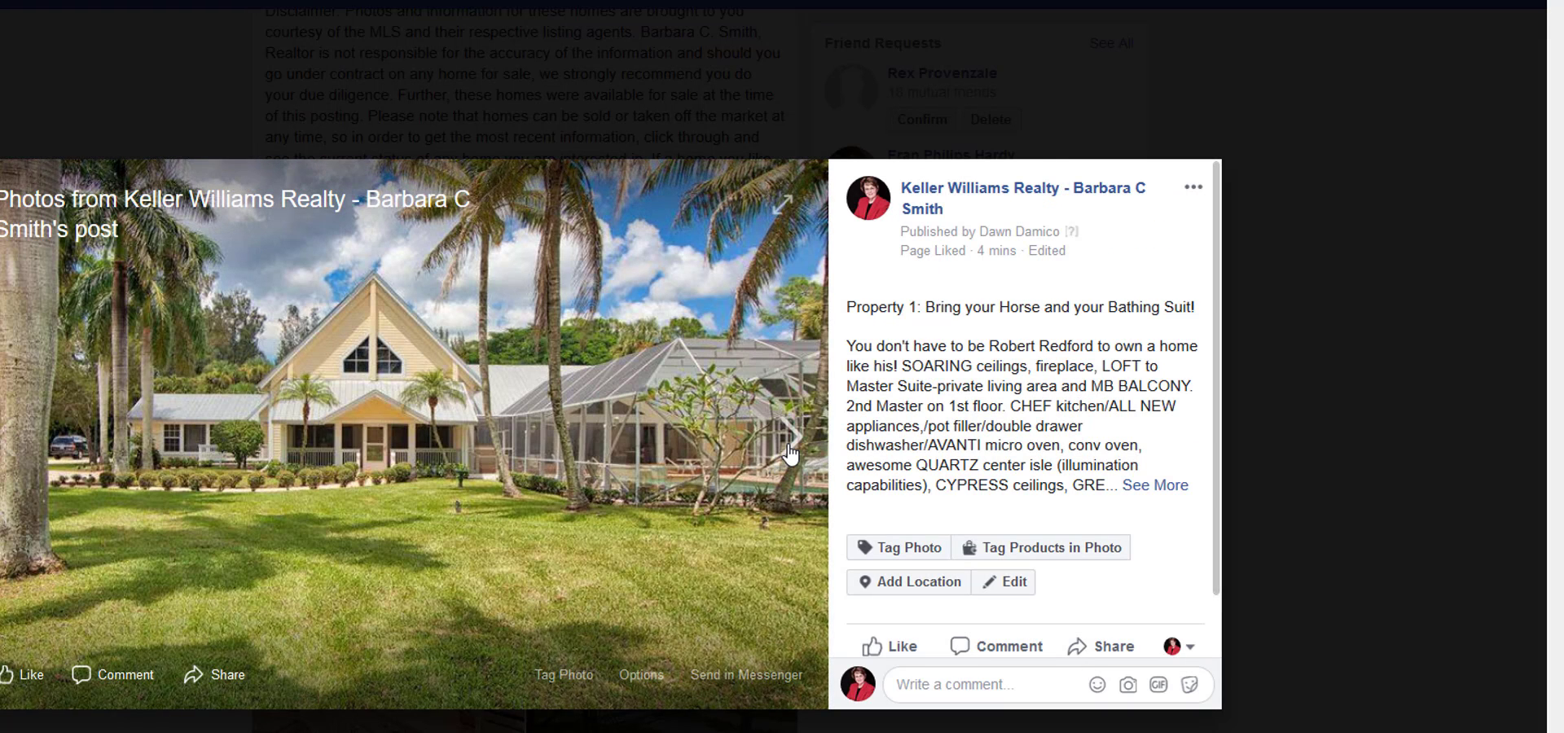
Advance to Property 1's kitchen photo, paste the copied Property 1 text as its description and save it.
{"action": "left_click", "coordinate": [790, 448]}
{"action": "left_click", "coordinate": [875, 304]}
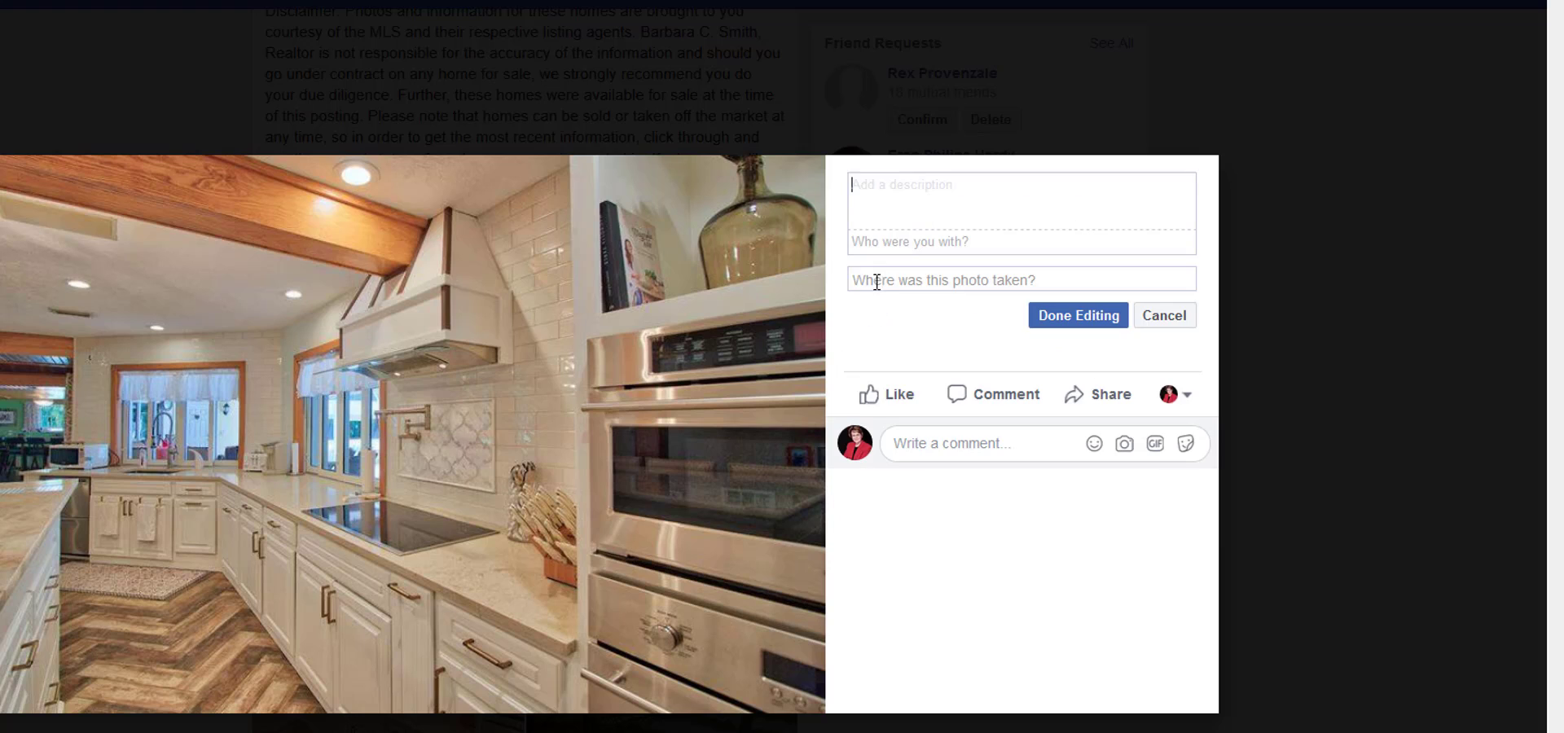
{"action": "right_click", "coordinate": [865, 189]}
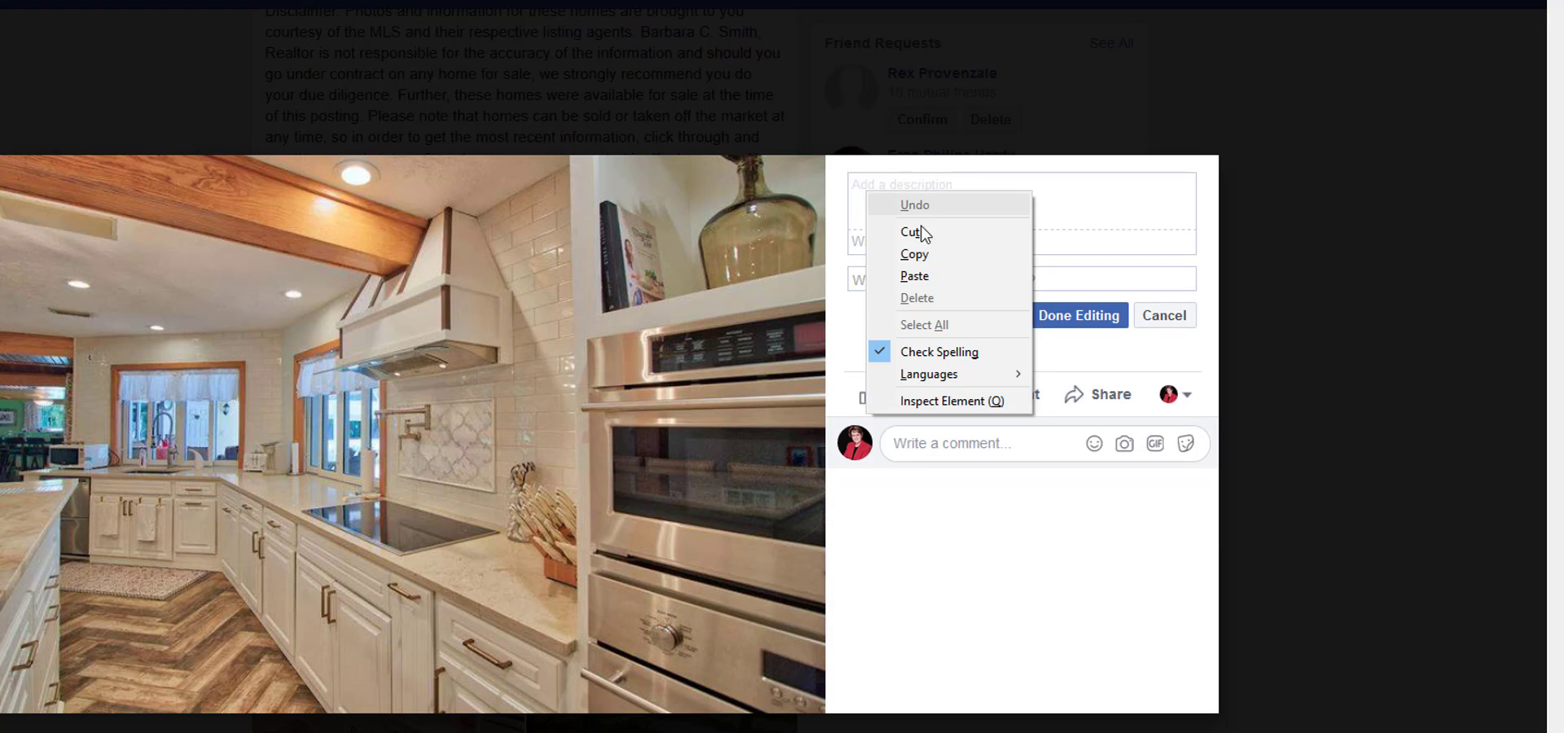
{"action": "left_click", "coordinate": [927, 277]}
{"action": "left_click", "coordinate": [1053, 368]}
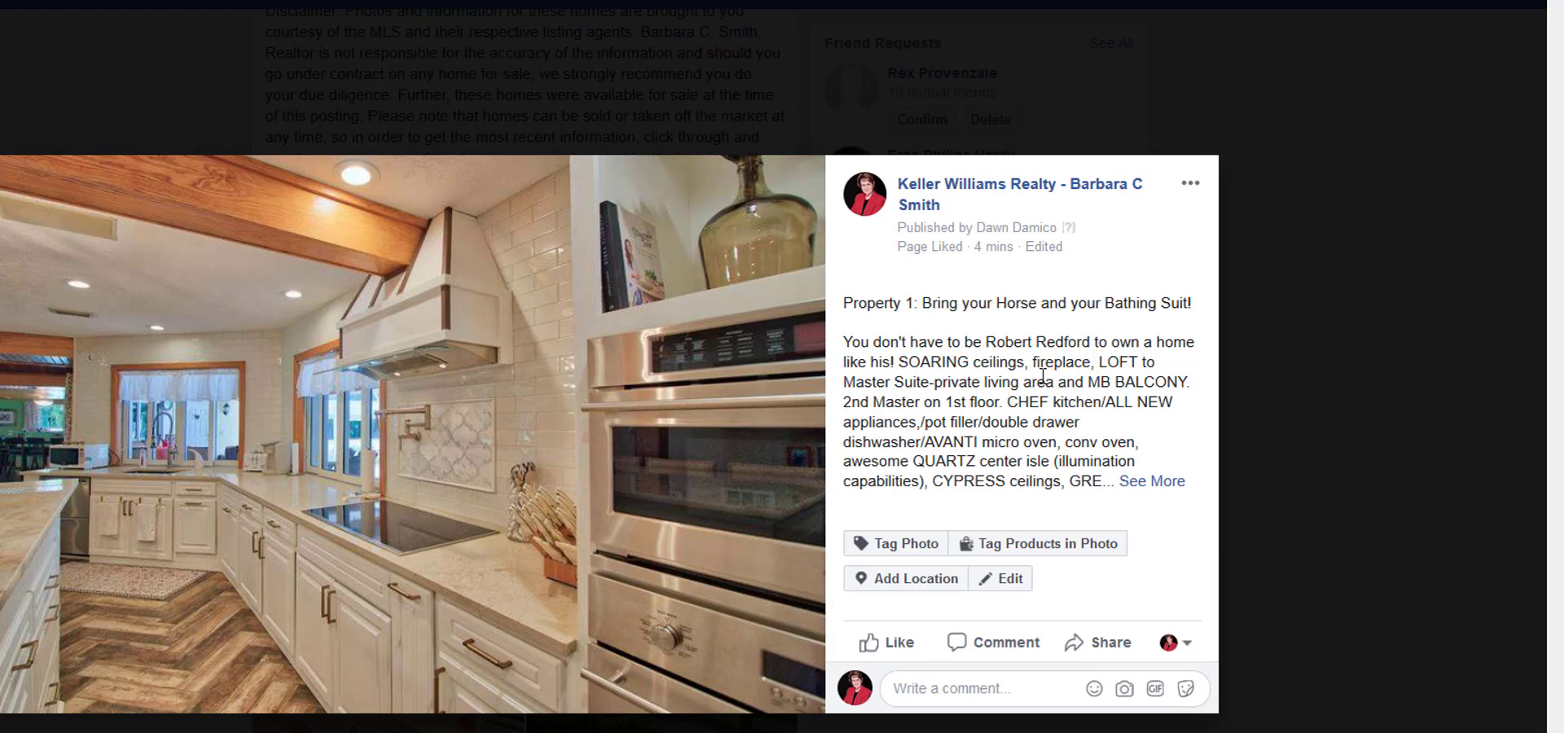
Advance to Property 1's gate and barn photo, paste the Property 1 text as its description and save it.
{"action": "left_click", "coordinate": [784, 448]}
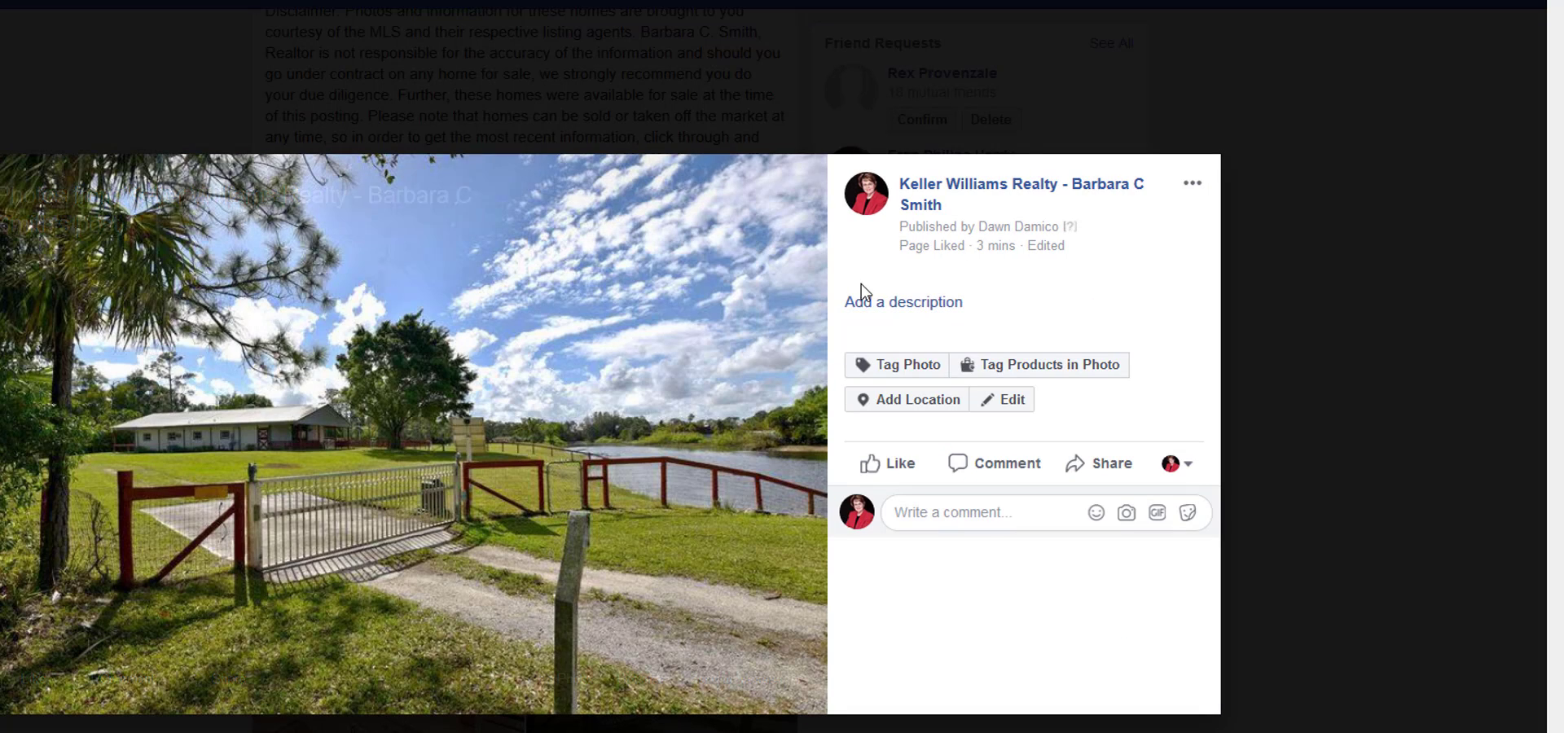
{"action": "left_click", "coordinate": [862, 306]}
{"action": "right_click", "coordinate": [875, 191]}
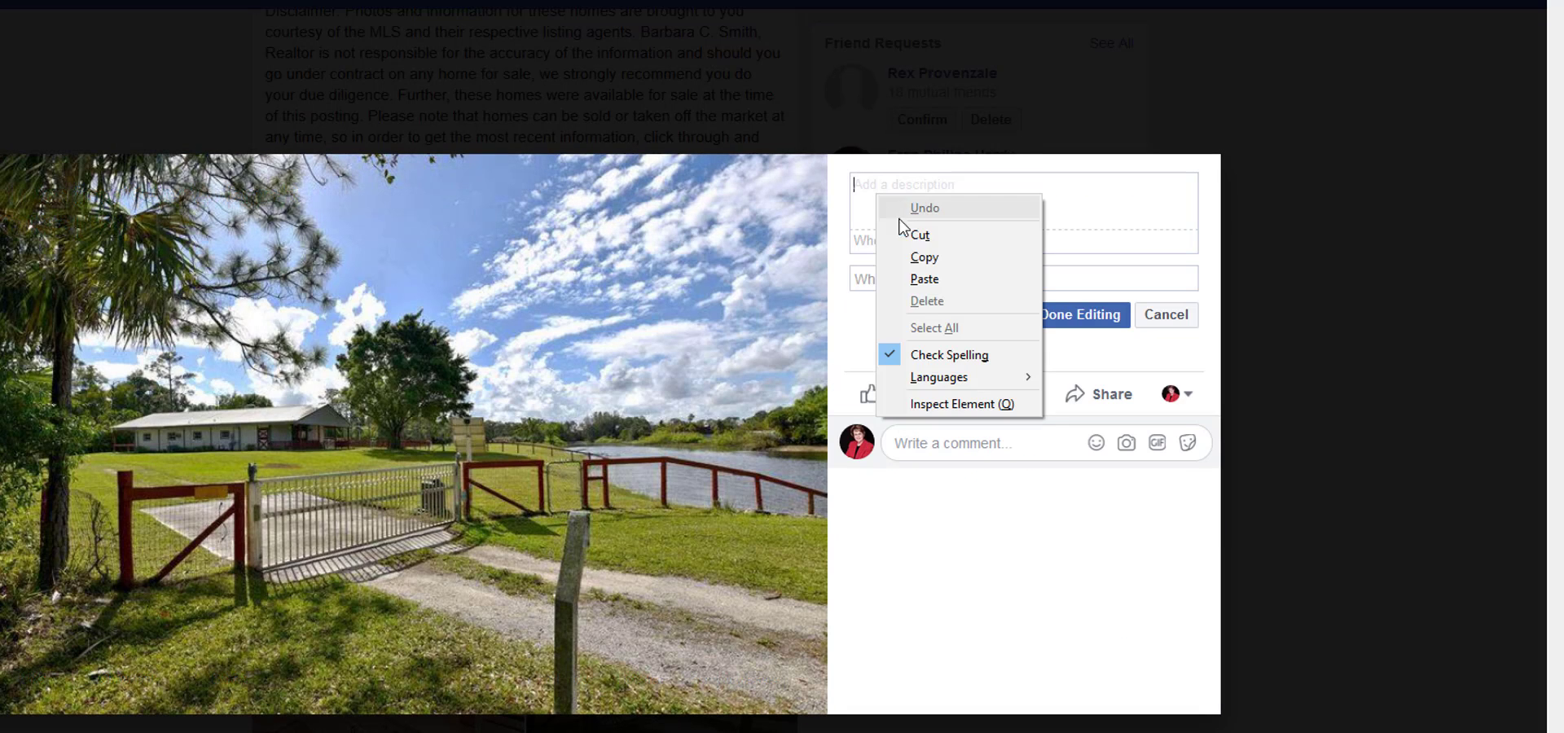
{"action": "left_click", "coordinate": [931, 276]}
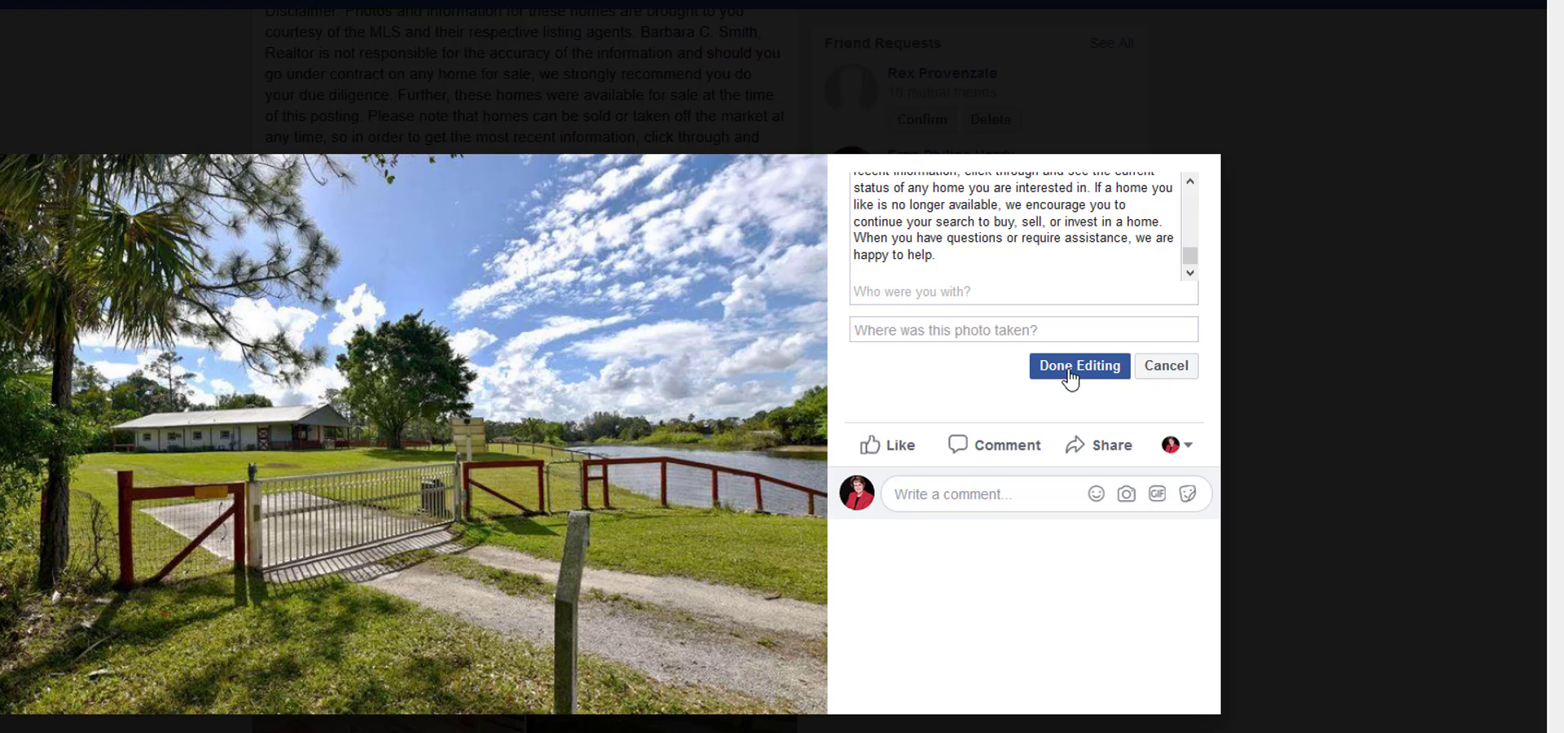
{"action": "left_click", "coordinate": [1068, 371]}
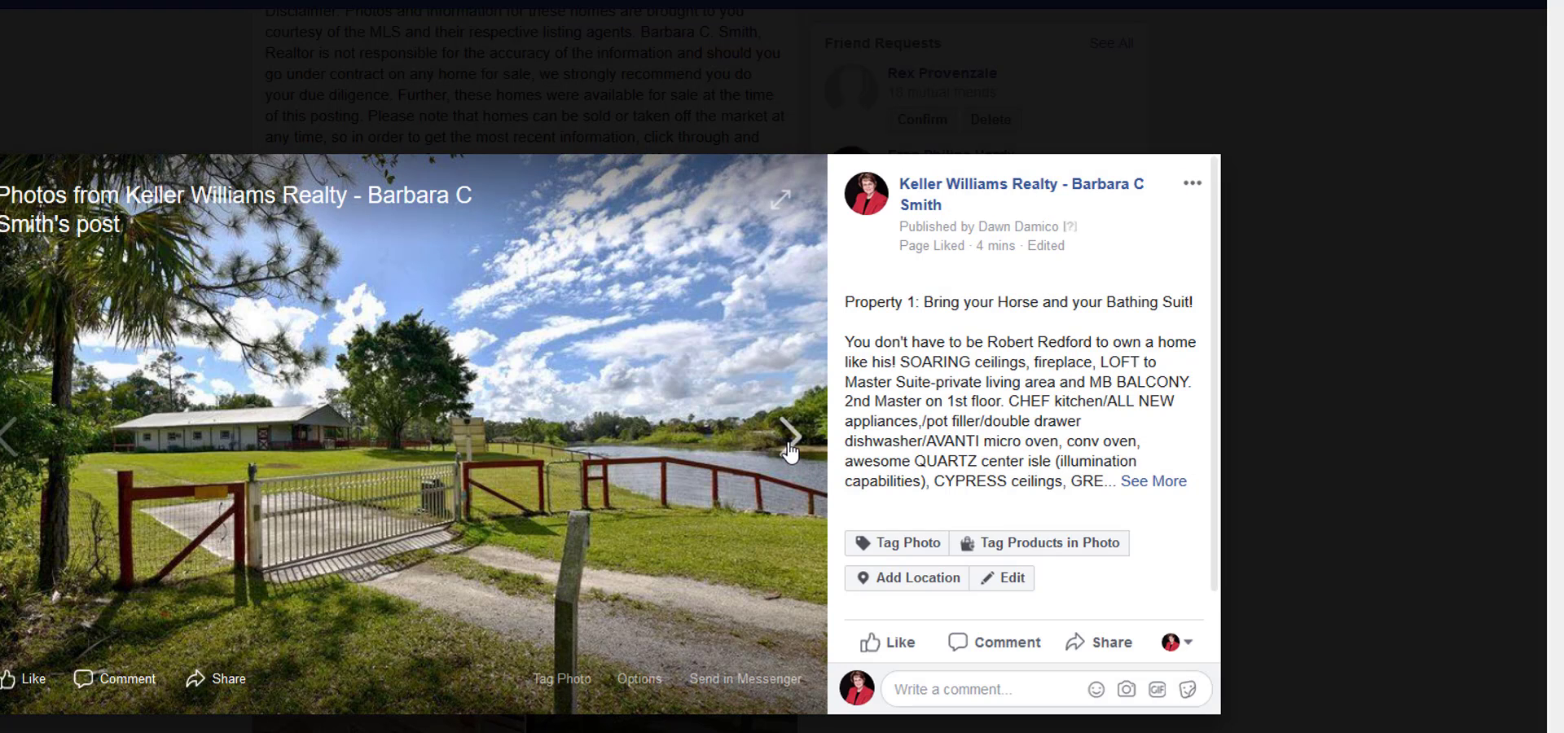
Advance to Property 2's townhouse exterior photo and copy Property 2's text, link and disclaimer from the New Listings file.
{"action": "left_click", "coordinate": [805, 444]}
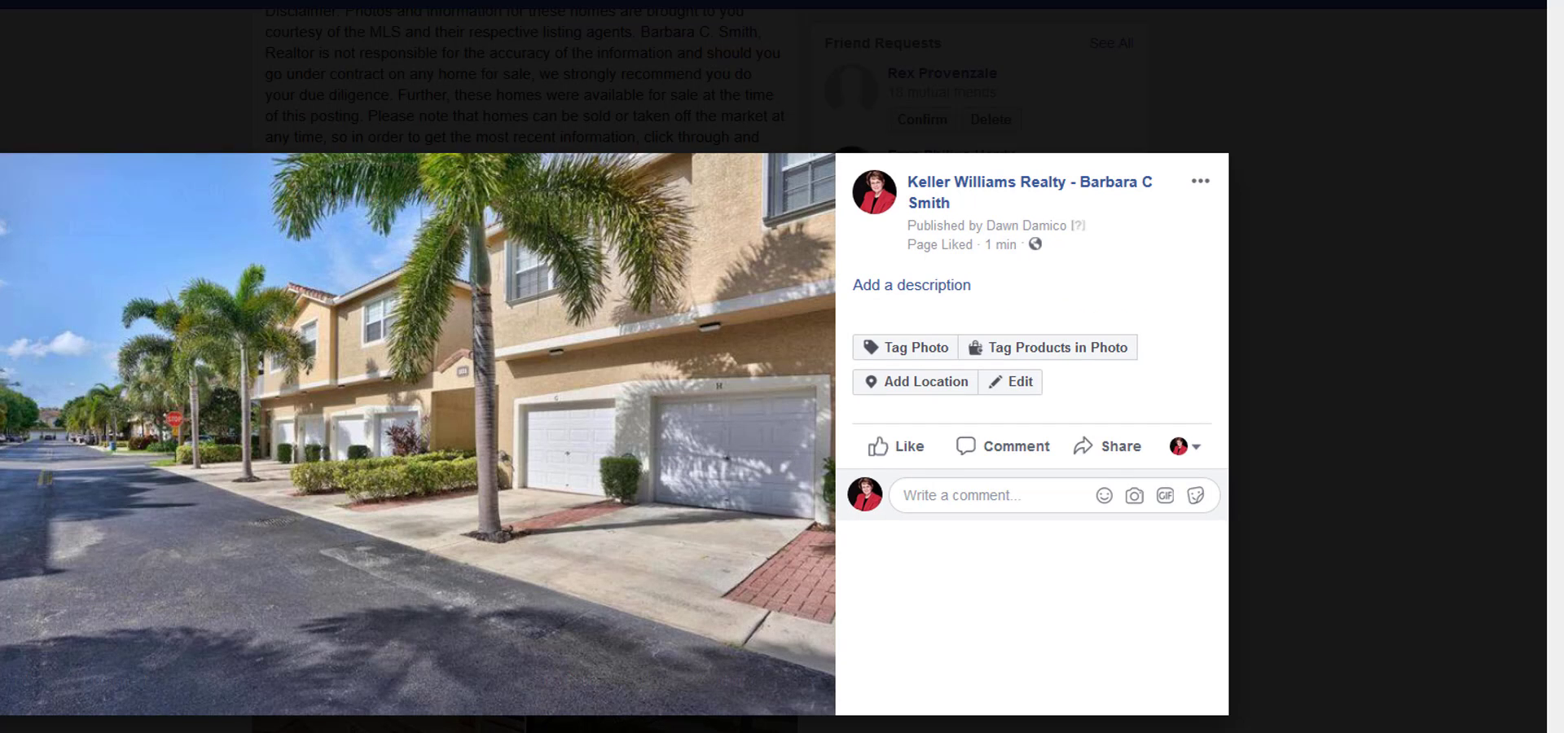
{"action": "key", "text": "alt+Tab"}
{"action": "scroll", "coordinate": [1020, 492], "scroll_direction": "down", "scroll_amount": 11}
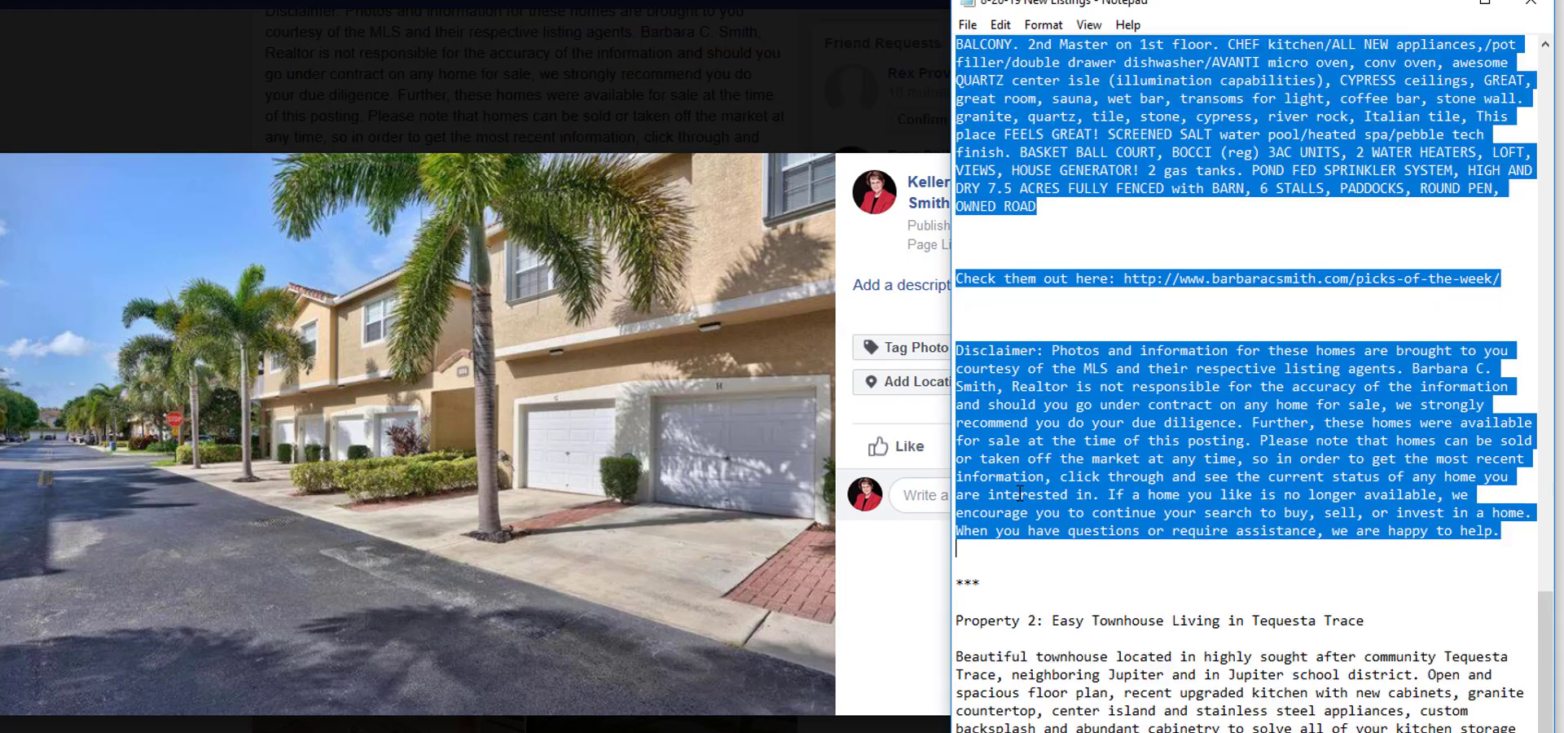
{"action": "left_click", "coordinate": [1051, 401]}
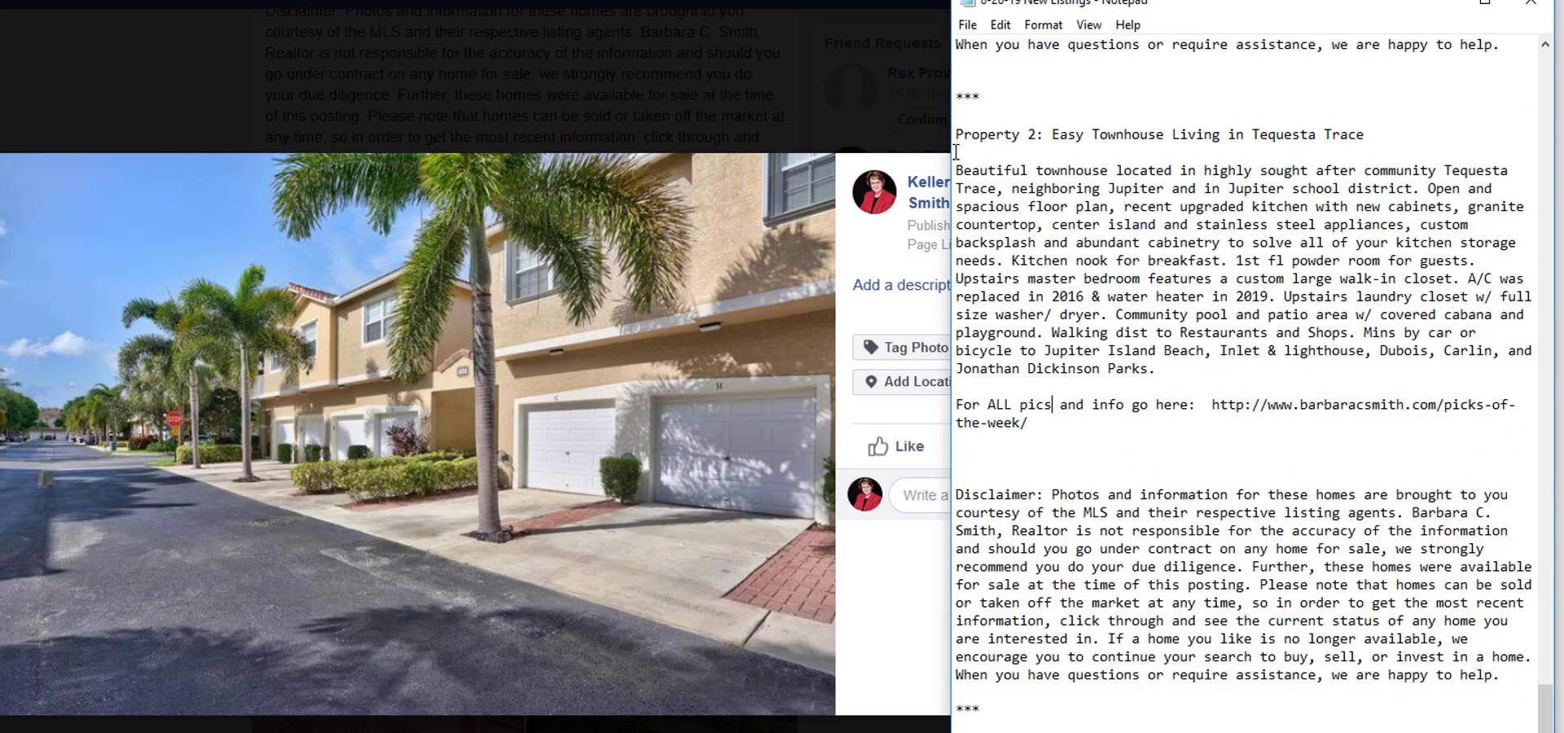
{"action": "left_click_drag", "start_coordinate": [956, 137], "coordinate": [1532, 676]}
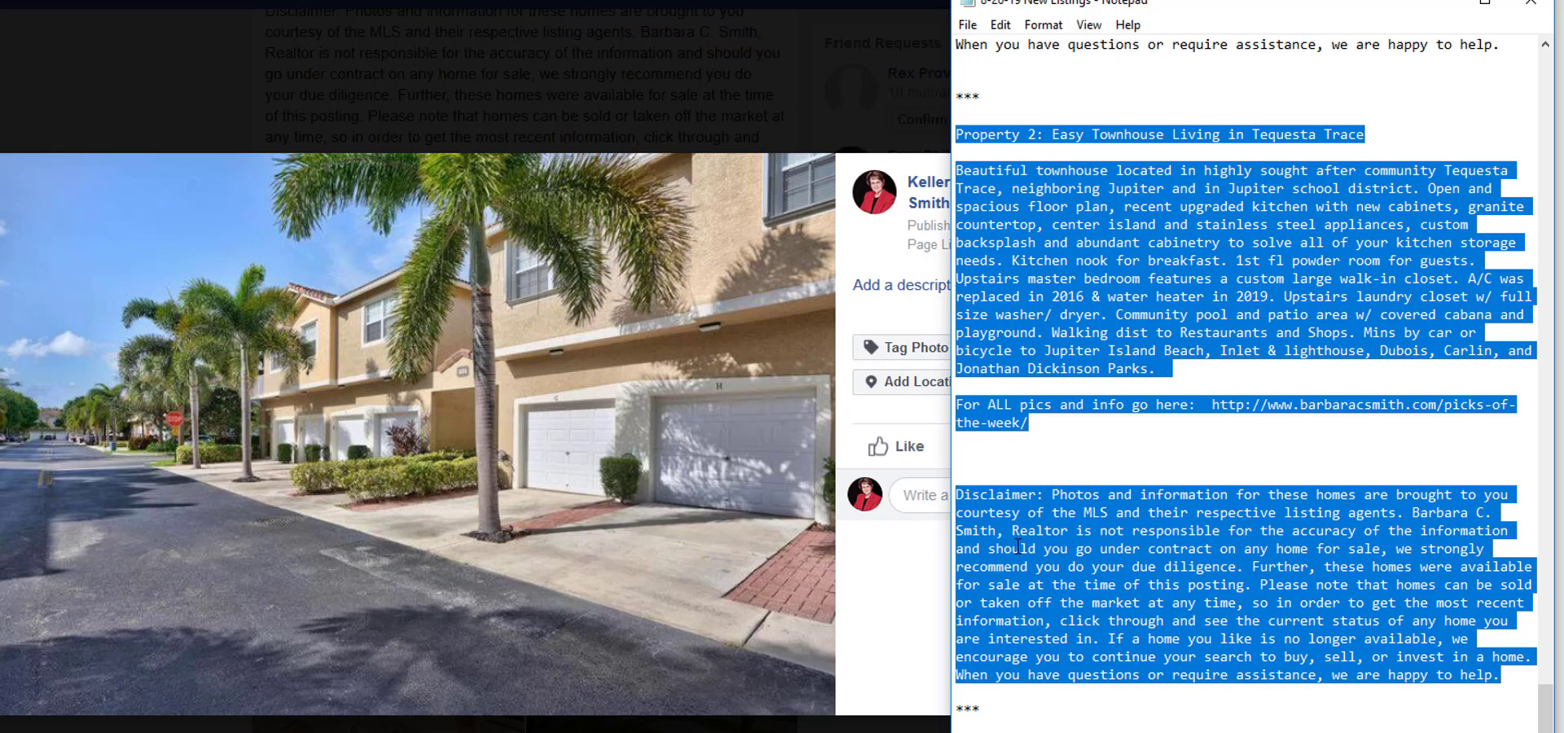
{"action": "right_click", "coordinate": [1075, 294]}
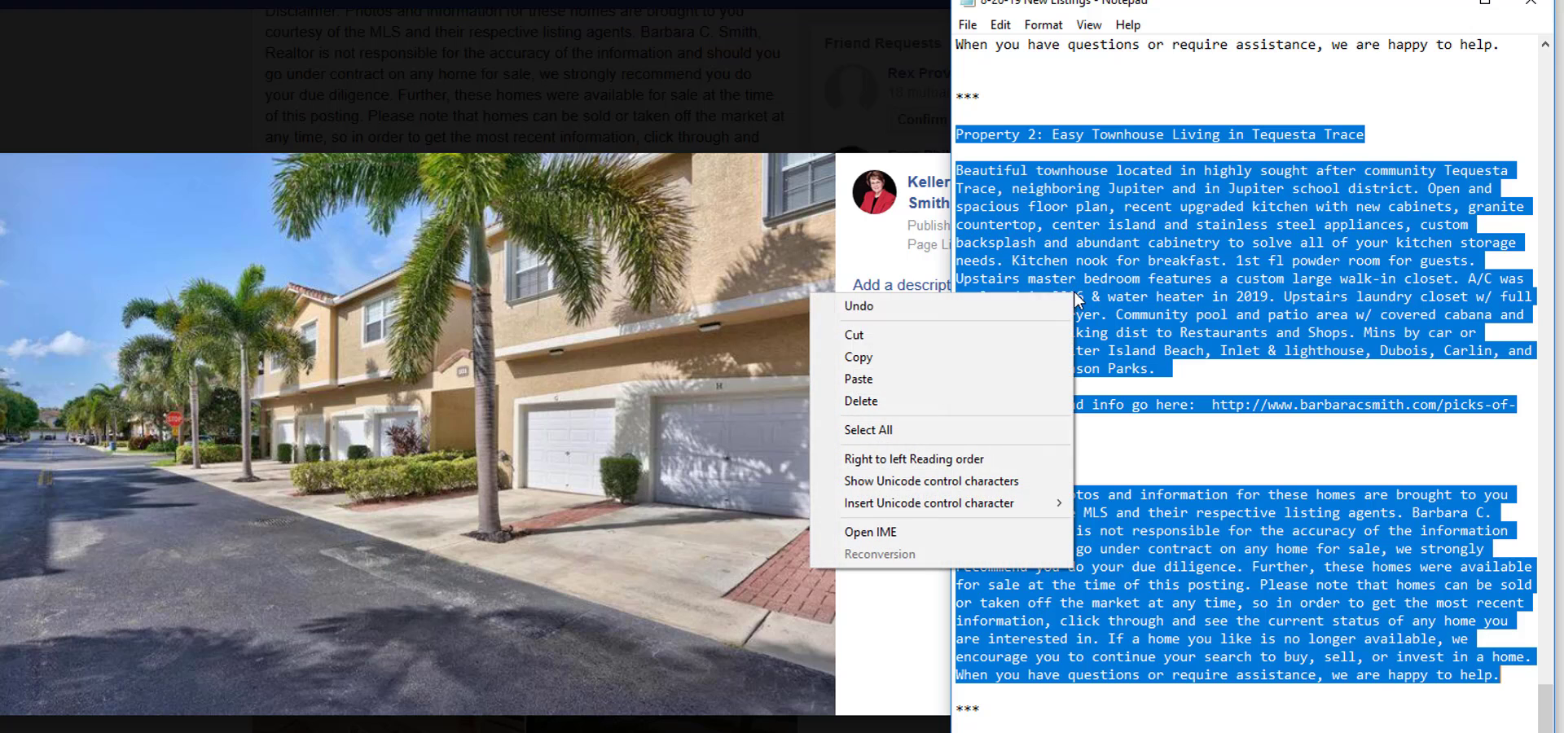
{"action": "left_click", "coordinate": [1008, 358]}
Paste the copied Property 2 text as the townhouse exterior photo's description and save it.
{"action": "left_click", "coordinate": [855, 283]}
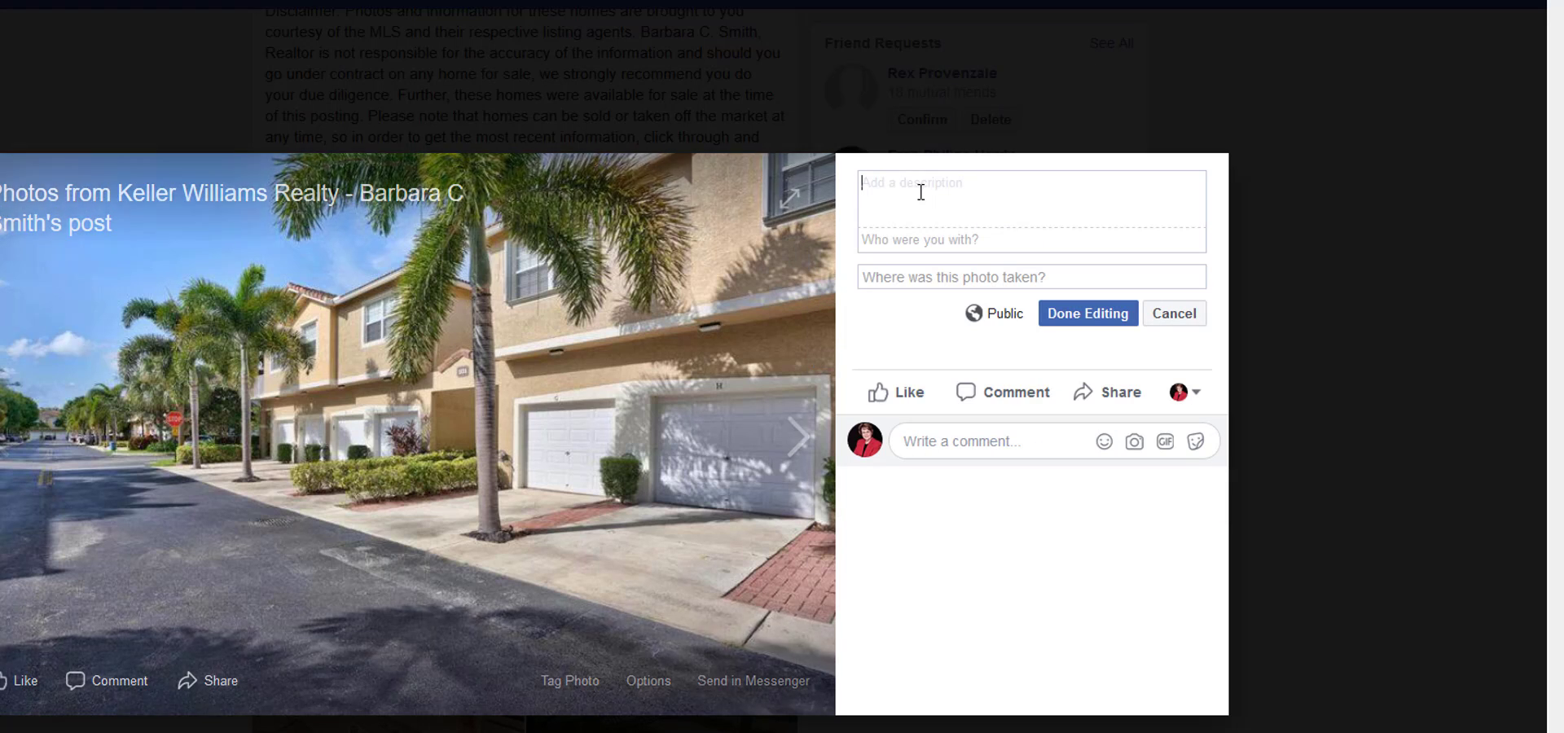
{"action": "right_click", "coordinate": [920, 192]}
{"action": "left_click", "coordinate": [944, 271]}
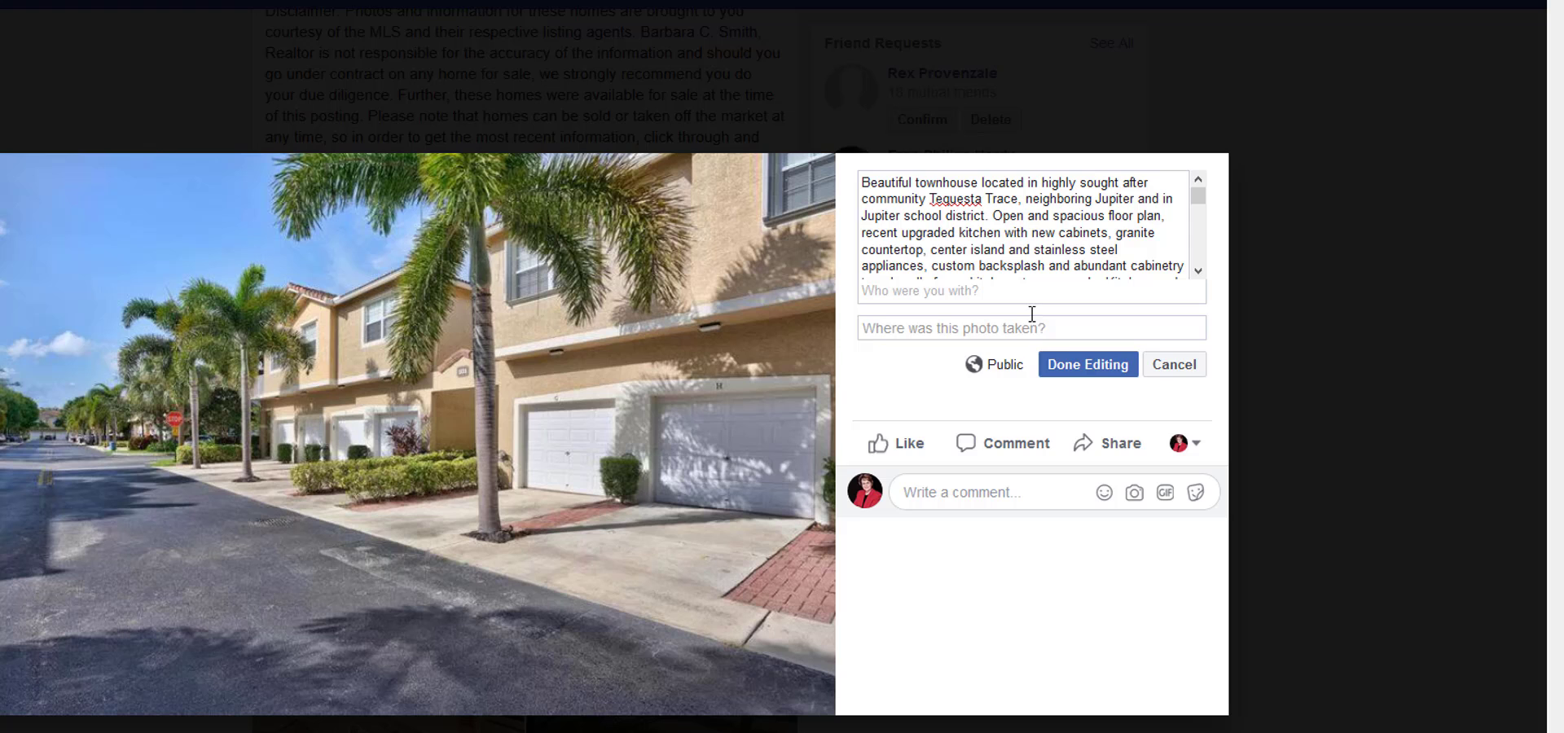
{"action": "left_click", "coordinate": [1089, 365]}
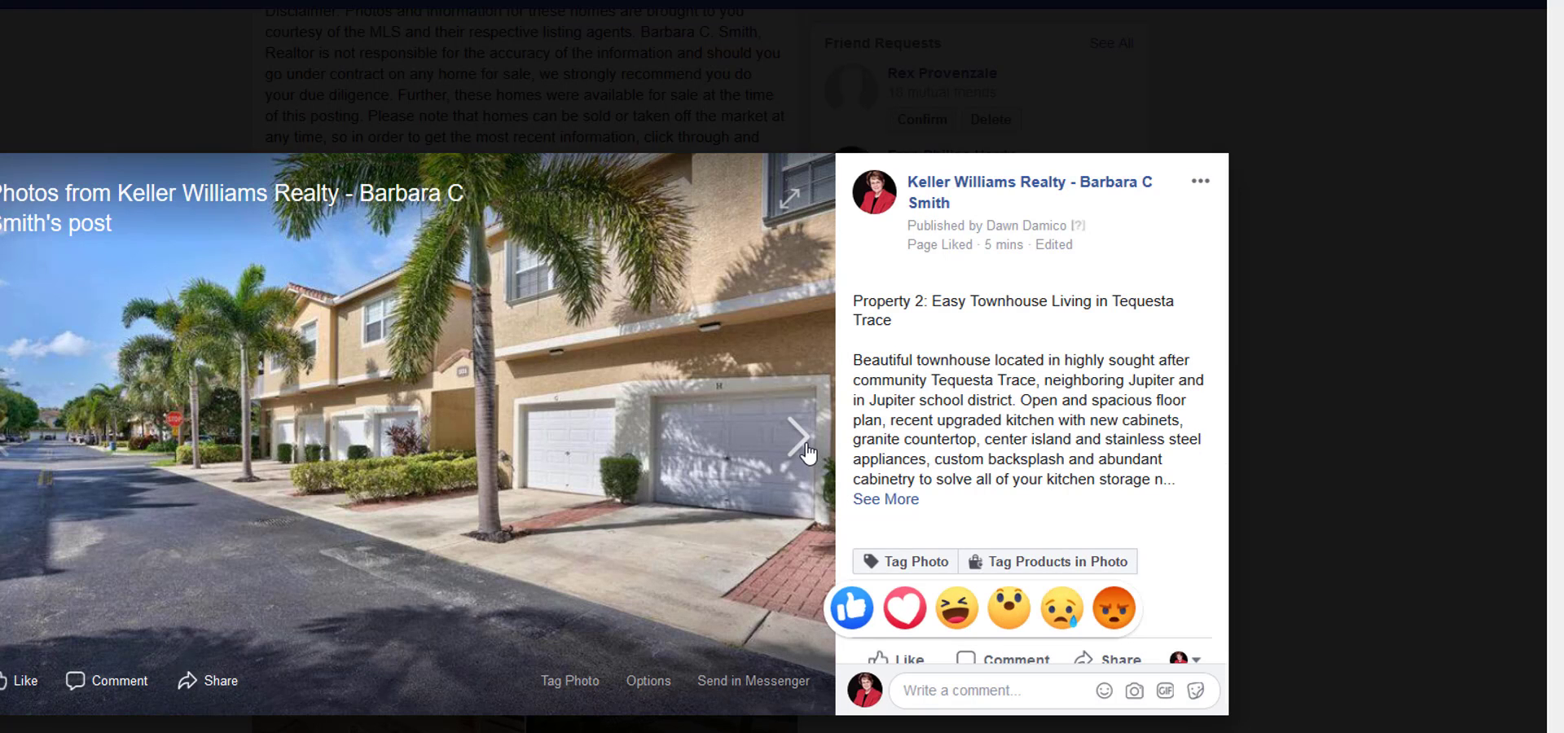
Advance to Property 2's white kitchen photo, paste the Property 2 text as its description and save it.
{"action": "left_click", "coordinate": [806, 453]}
{"action": "left_click", "coordinate": [891, 285]}
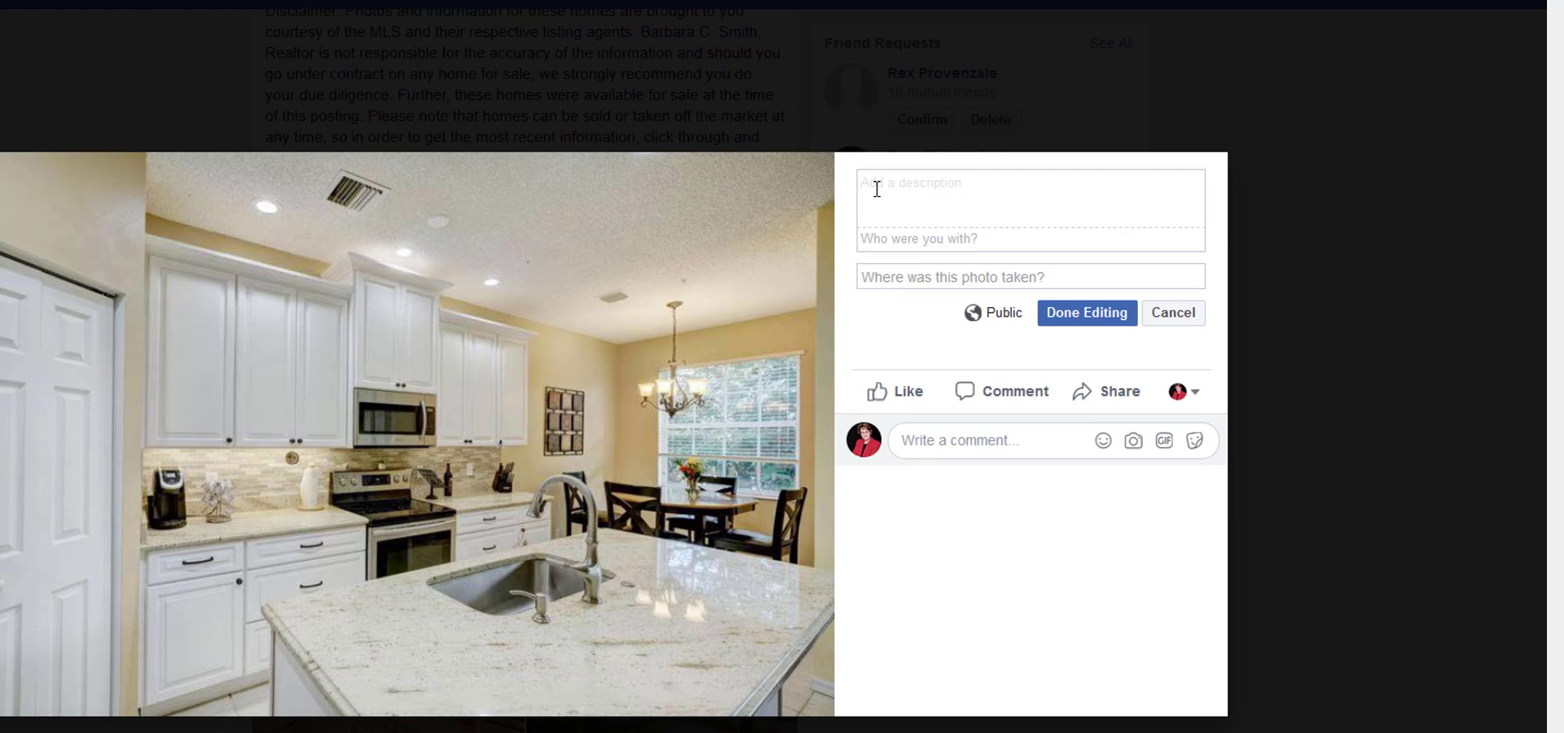
{"action": "right_click", "coordinate": [876, 189]}
{"action": "left_click", "coordinate": [928, 272]}
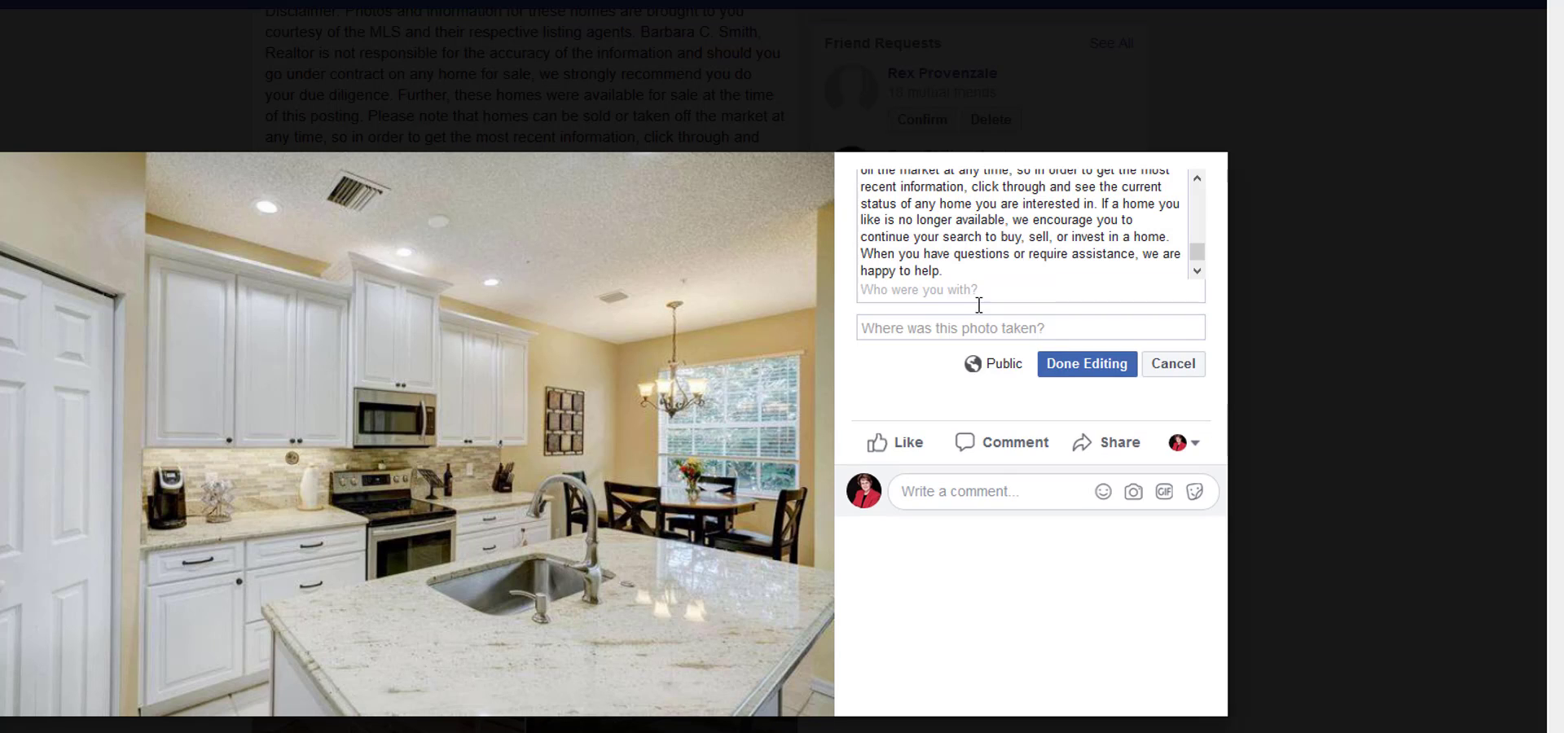
{"action": "left_click", "coordinate": [1063, 365]}
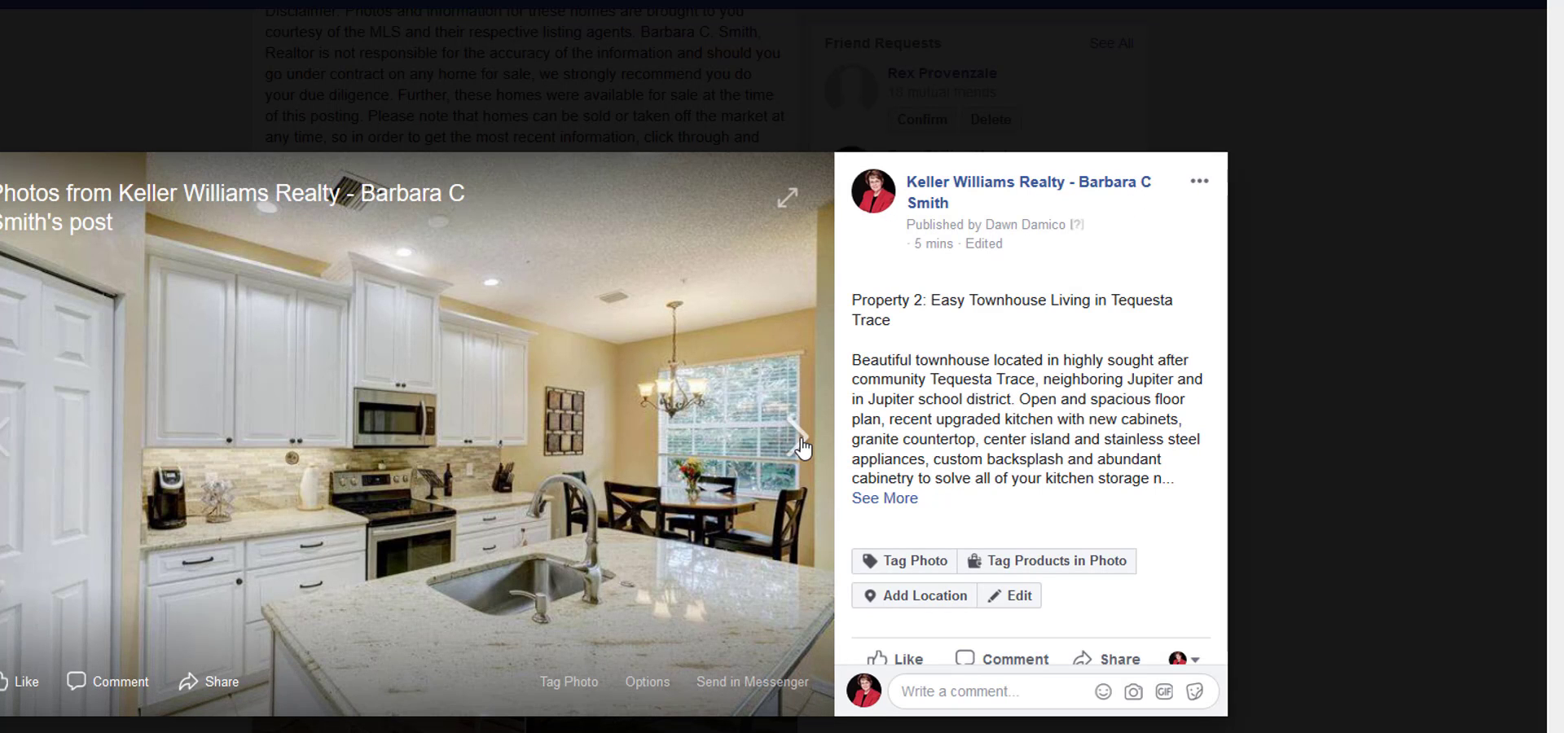
Advance to Property 2's living room photo, paste the Property 2 text as its description and save it.
{"action": "left_click", "coordinate": [802, 446]}
{"action": "left_click", "coordinate": [876, 285]}
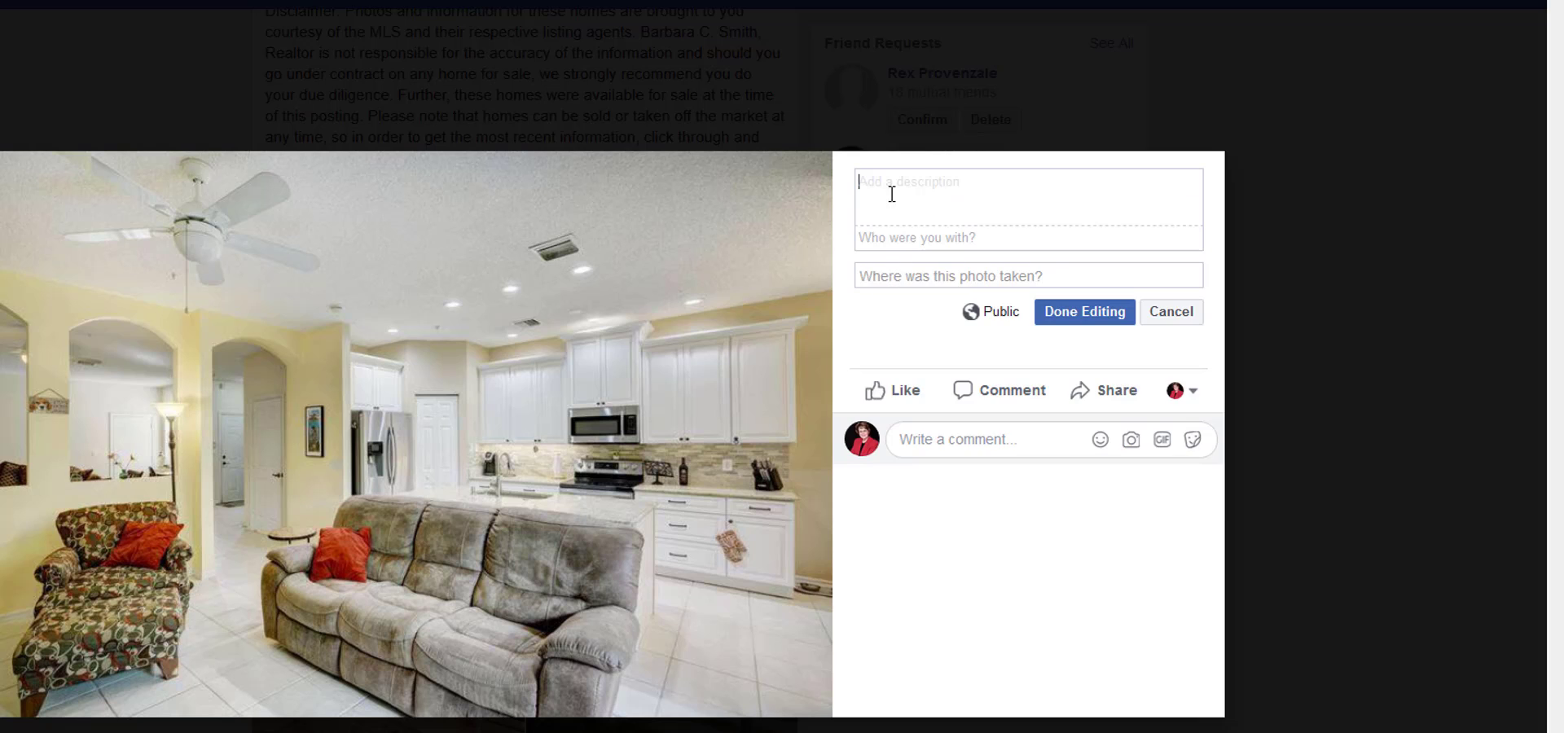
{"action": "right_click", "coordinate": [889, 189]}
{"action": "left_click", "coordinate": [928, 272]}
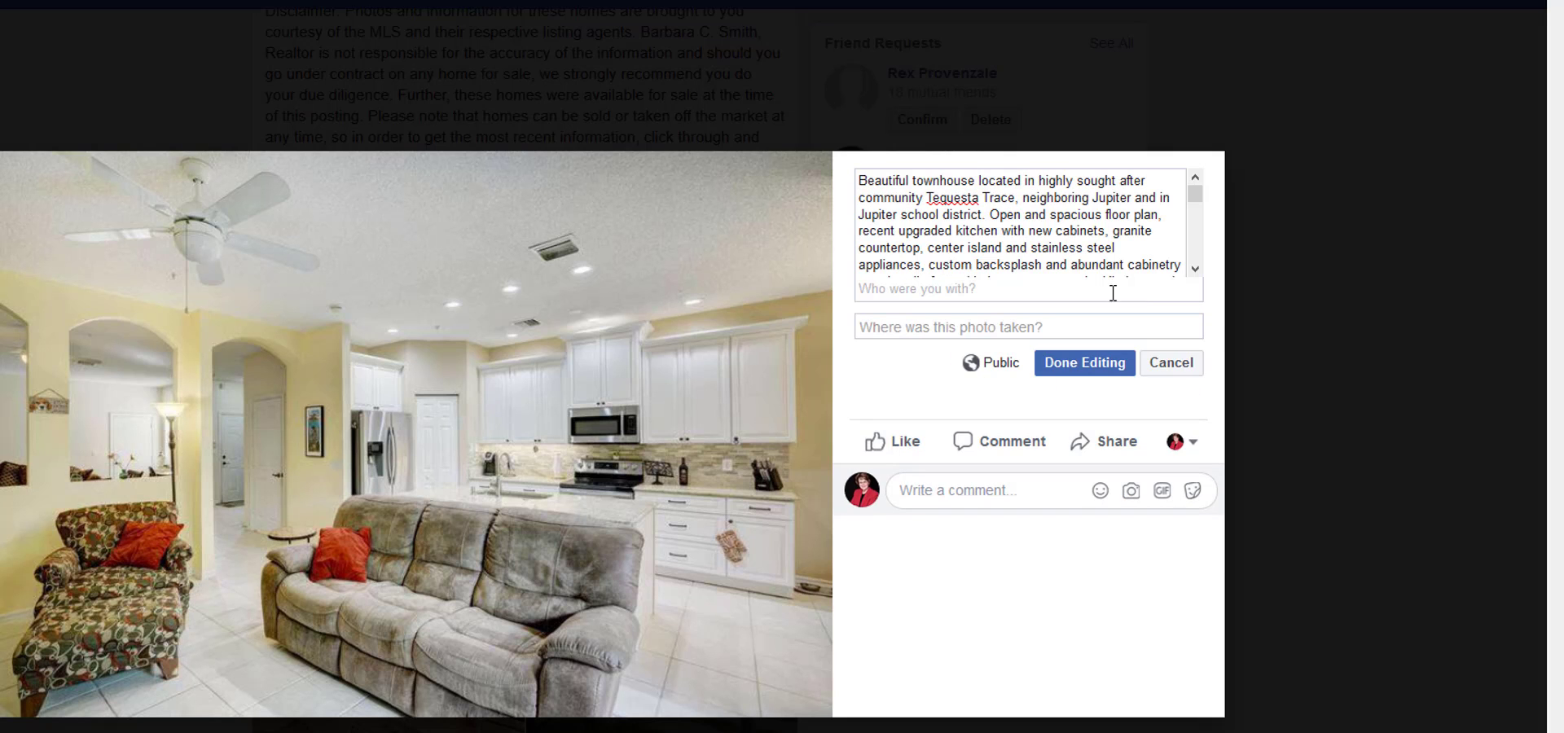
{"action": "left_click", "coordinate": [1071, 363]}
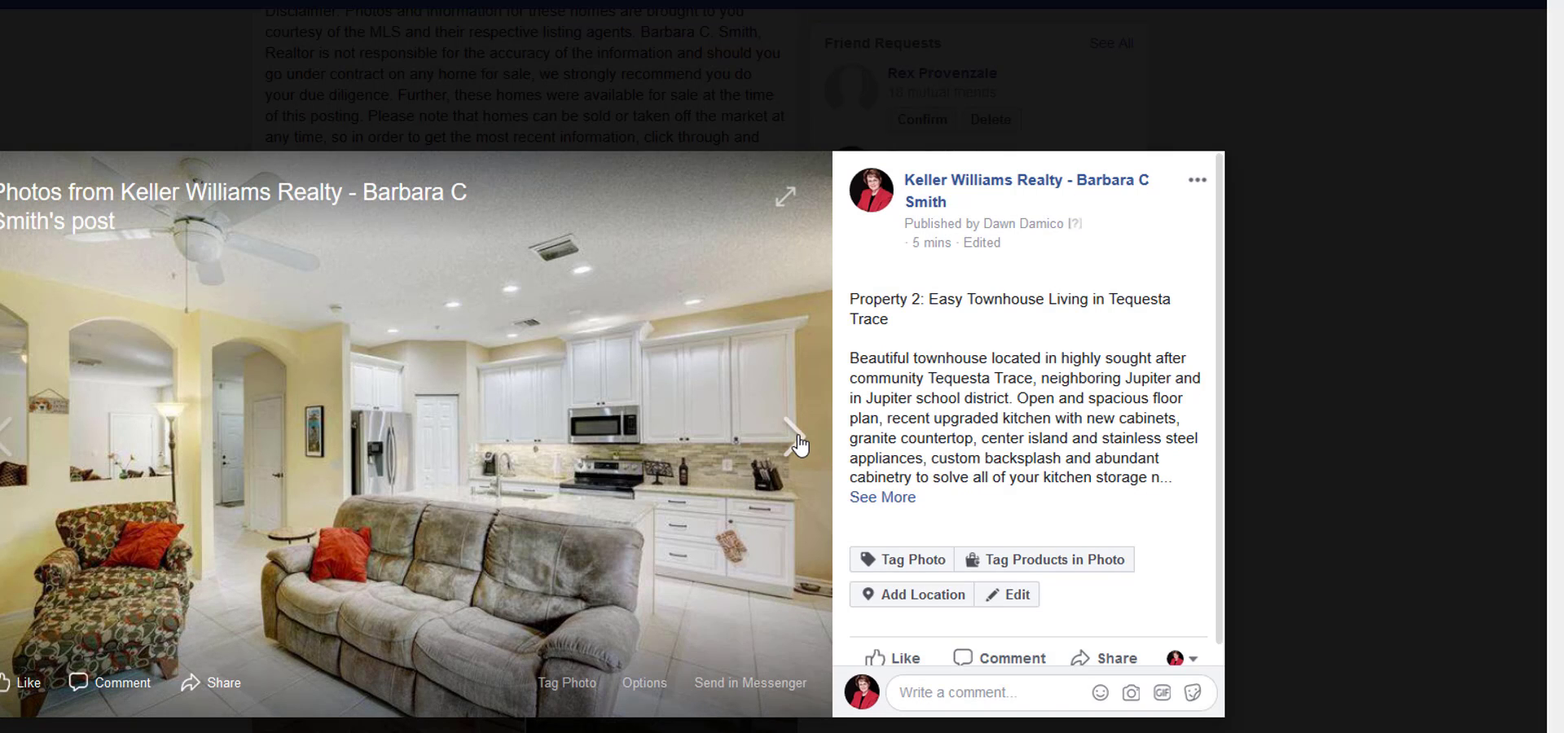
Advance to Property 3's house exterior photo and copy Property 3's text, link and disclaimer from the New Listings file.
{"action": "left_click", "coordinate": [802, 446]}
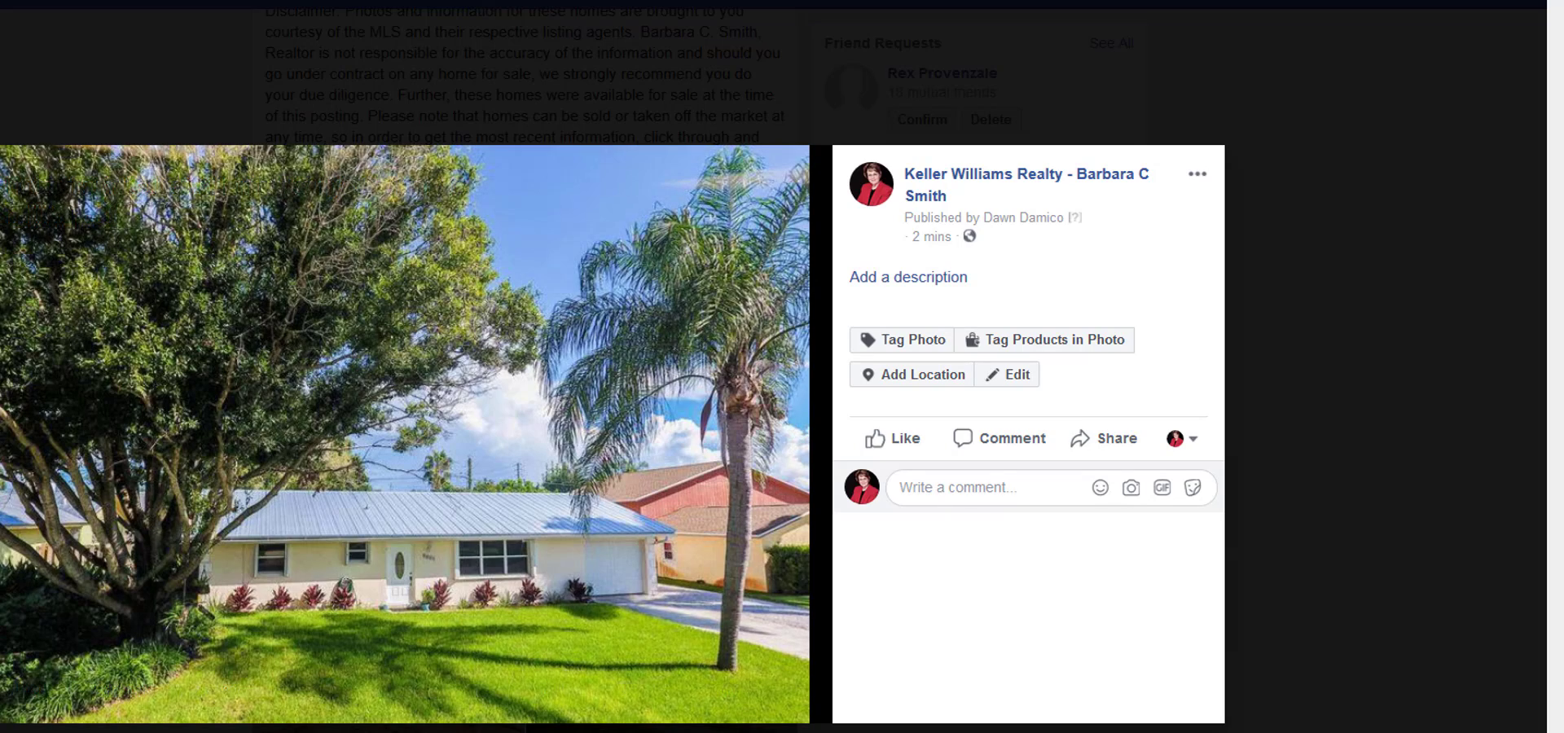
{"action": "key", "text": "alt+Tab"}
{"action": "scroll", "coordinate": [1211, 470], "scroll_direction": "down", "scroll_amount": 10}
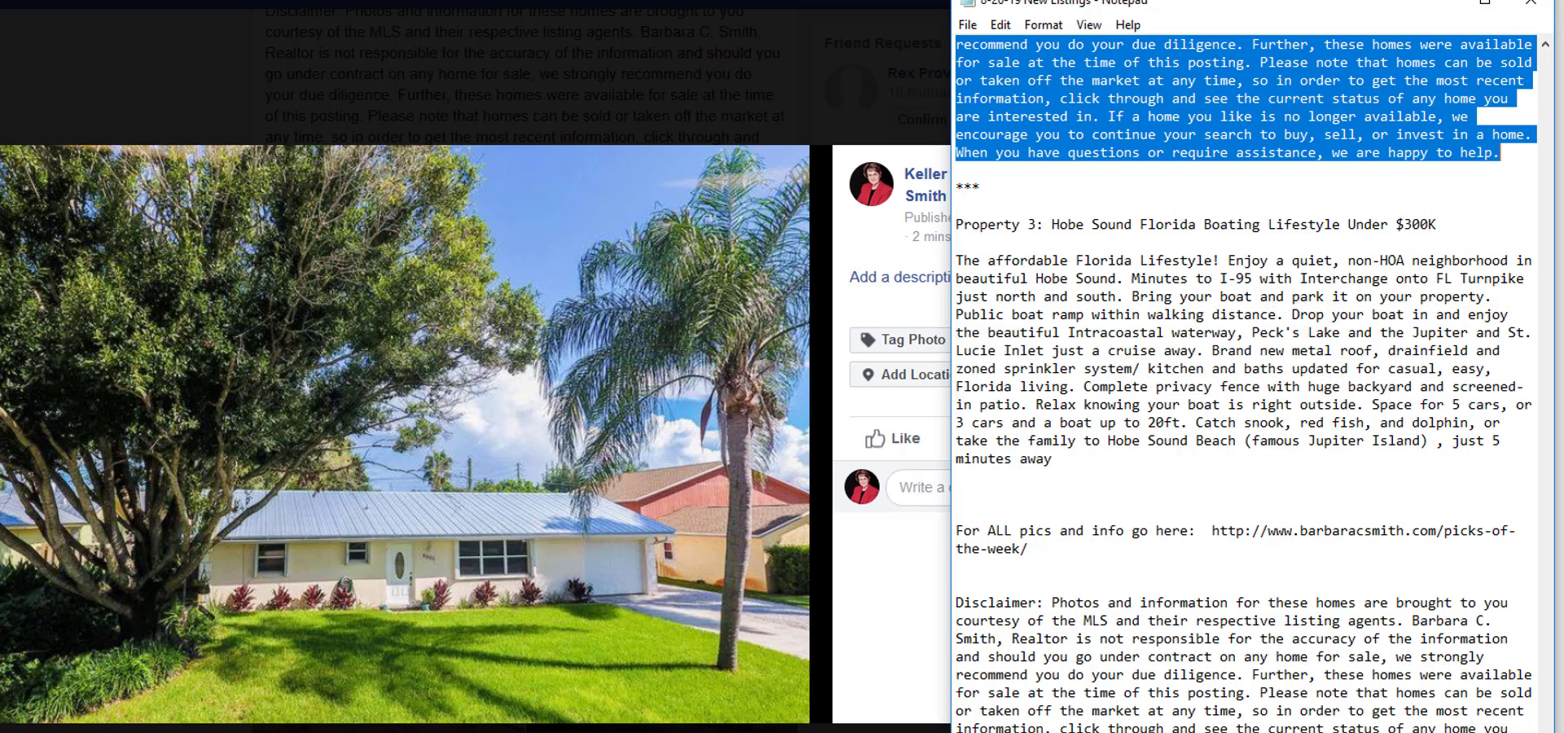
{"action": "left_click_drag", "start_coordinate": [1515, 727], "coordinate": [928, 224]}
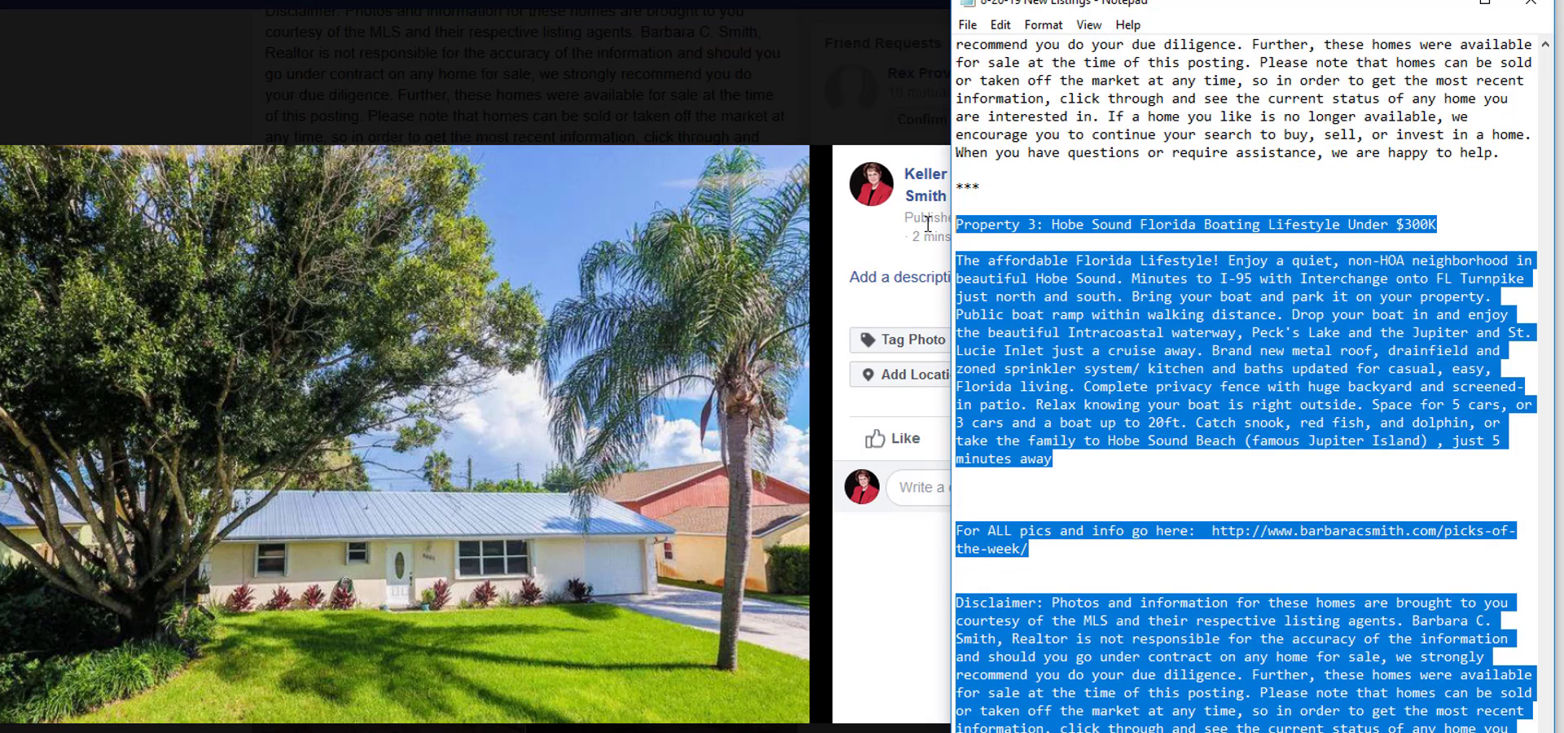
{"action": "right_click", "coordinate": [1052, 312]}
{"action": "left_click", "coordinate": [981, 375]}
Paste the copied Property 3 text as the house exterior photo's description and save it.
{"action": "left_click", "coordinate": [892, 281]}
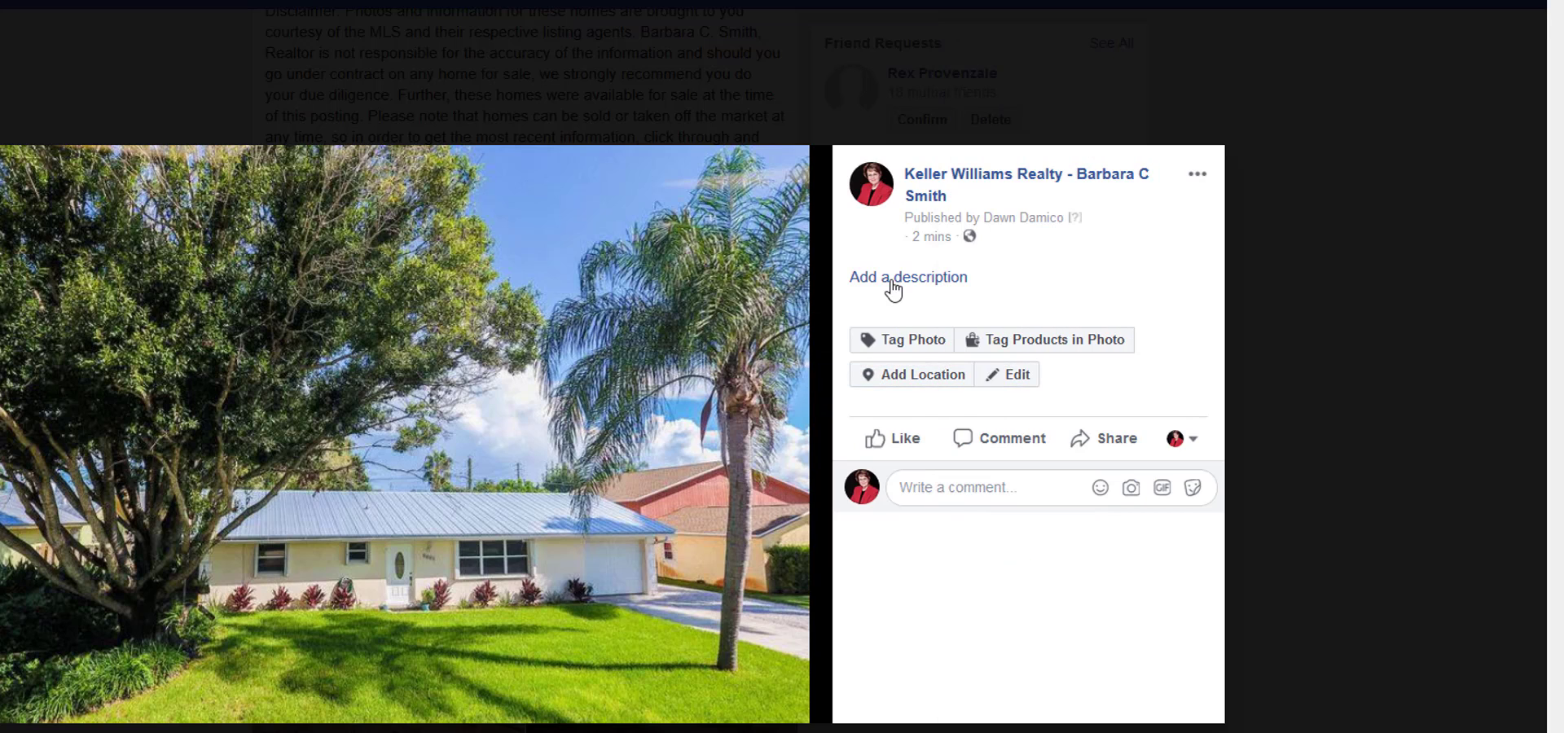
{"action": "left_click", "coordinate": [904, 281]}
{"action": "right_click", "coordinate": [867, 173]}
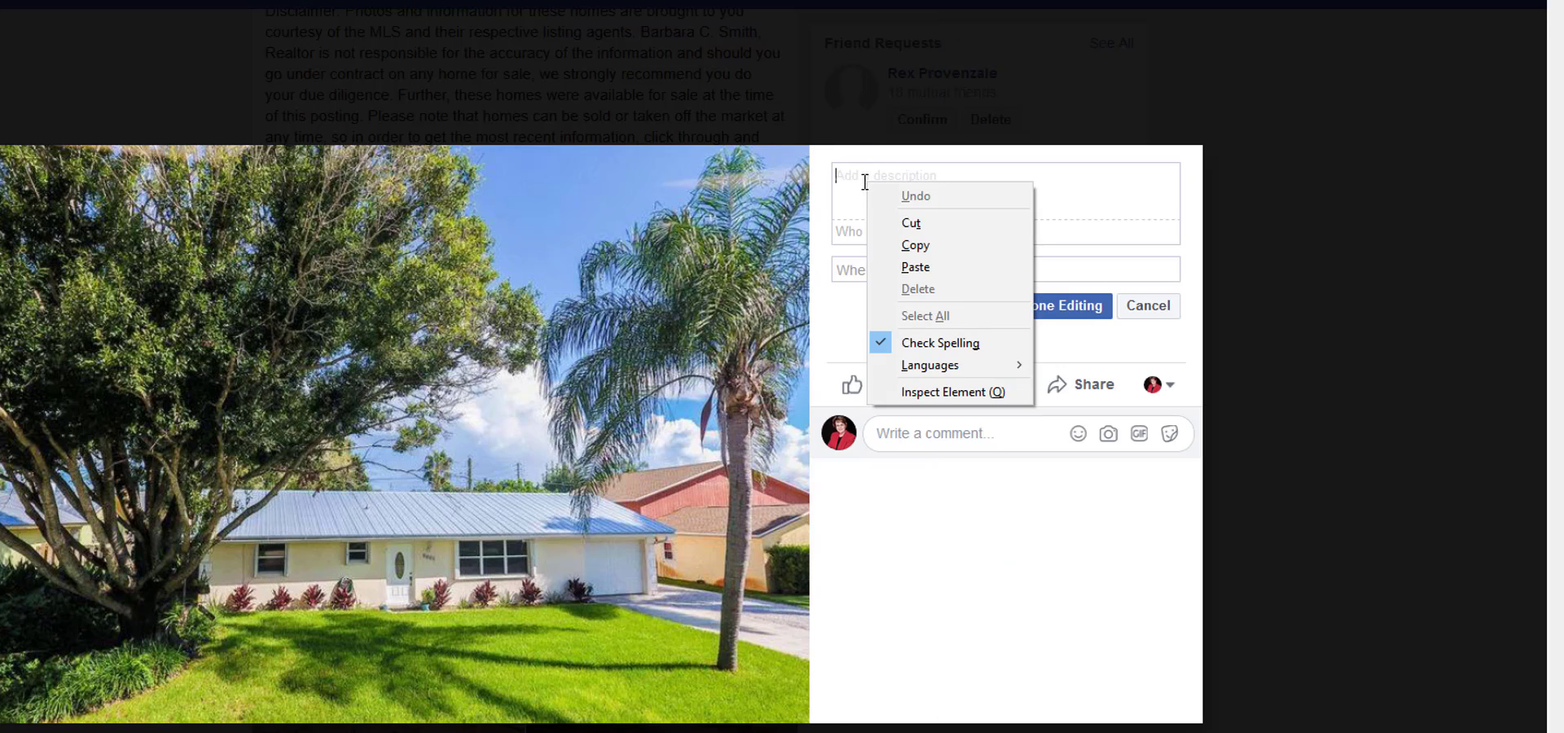
{"action": "left_click", "coordinate": [945, 263]}
{"action": "left_click", "coordinate": [1056, 358]}
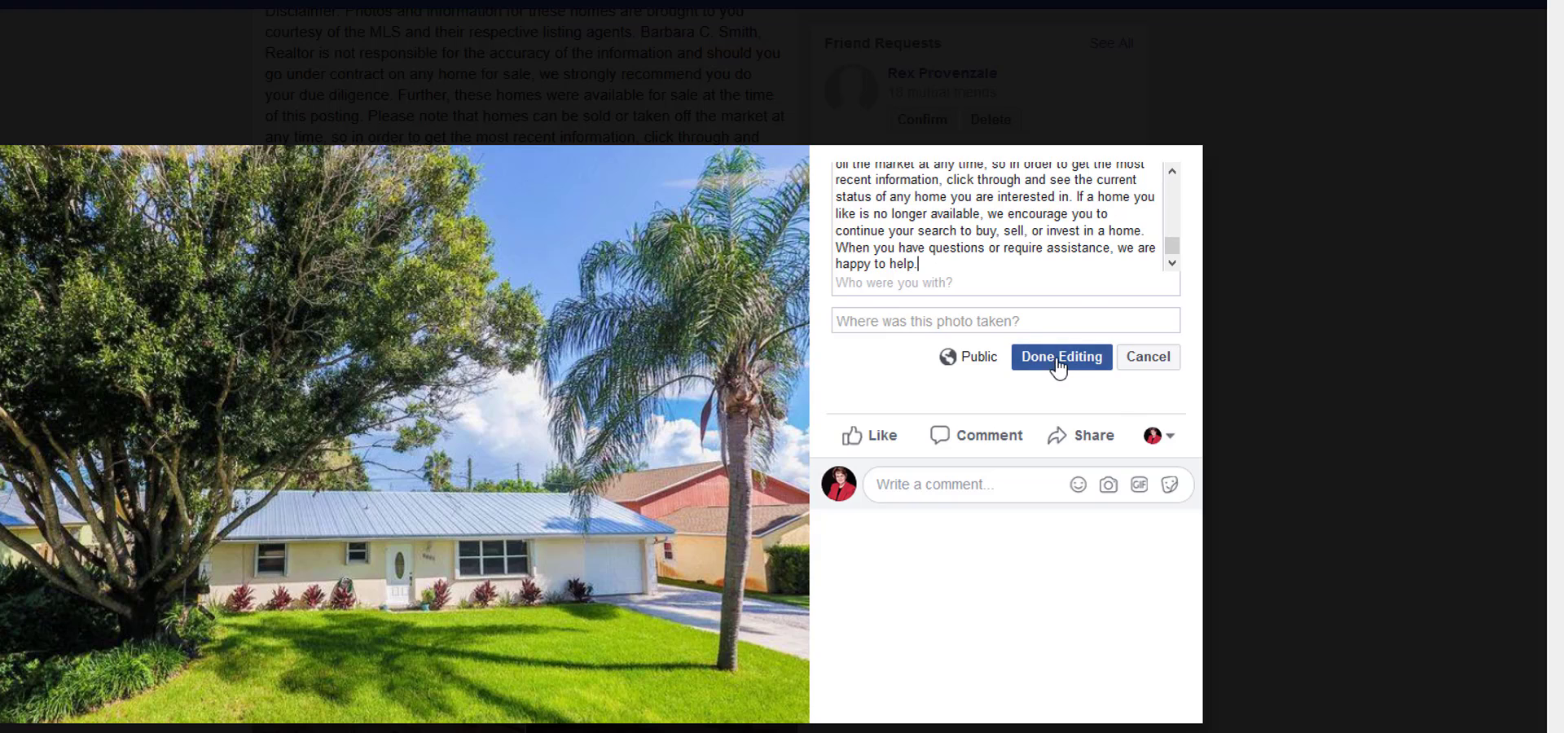
Advance to the aerial Boat Ramp photo, paste the Property 3 text as its description and save it.
{"action": "left_click", "coordinate": [777, 444]}
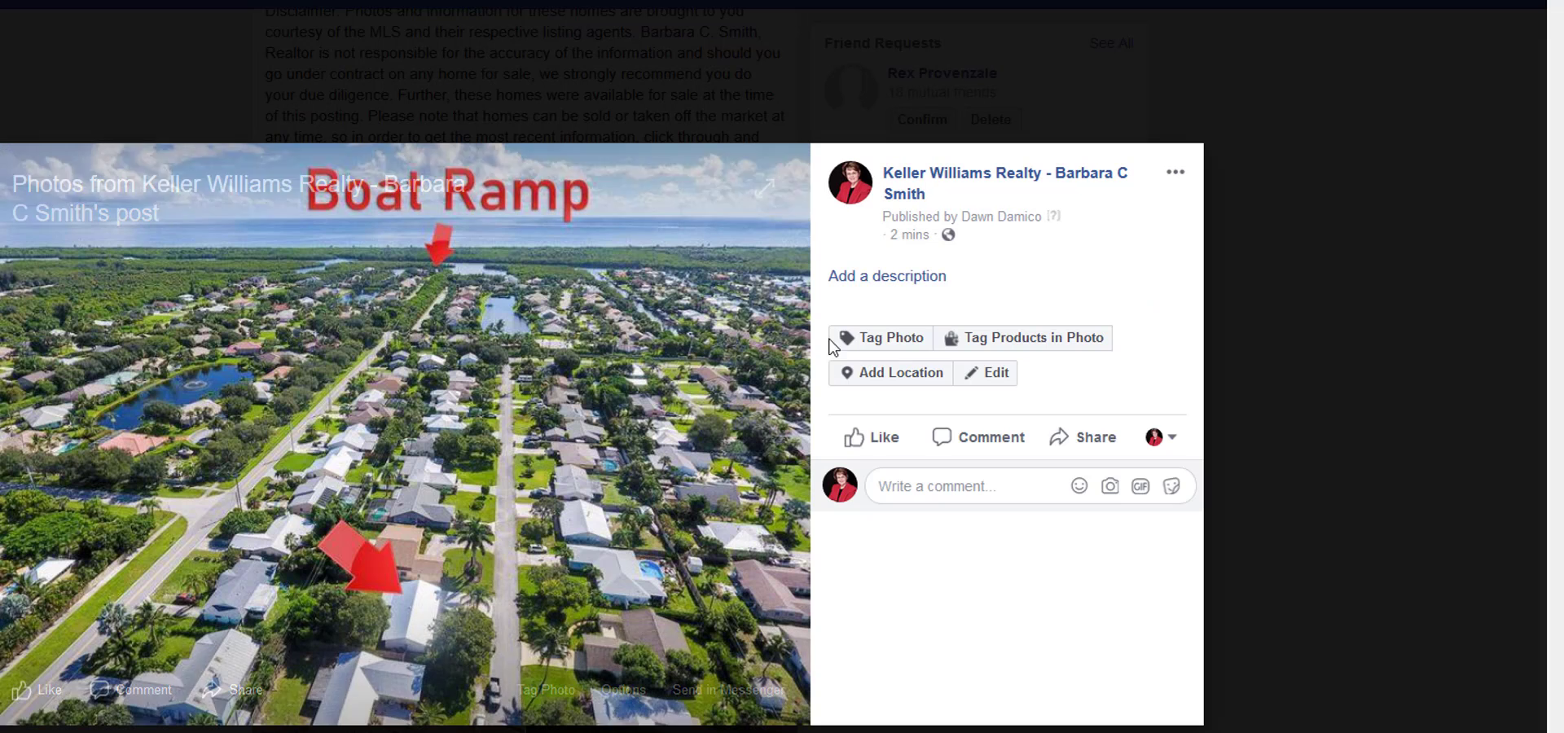
{"action": "left_click", "coordinate": [853, 277]}
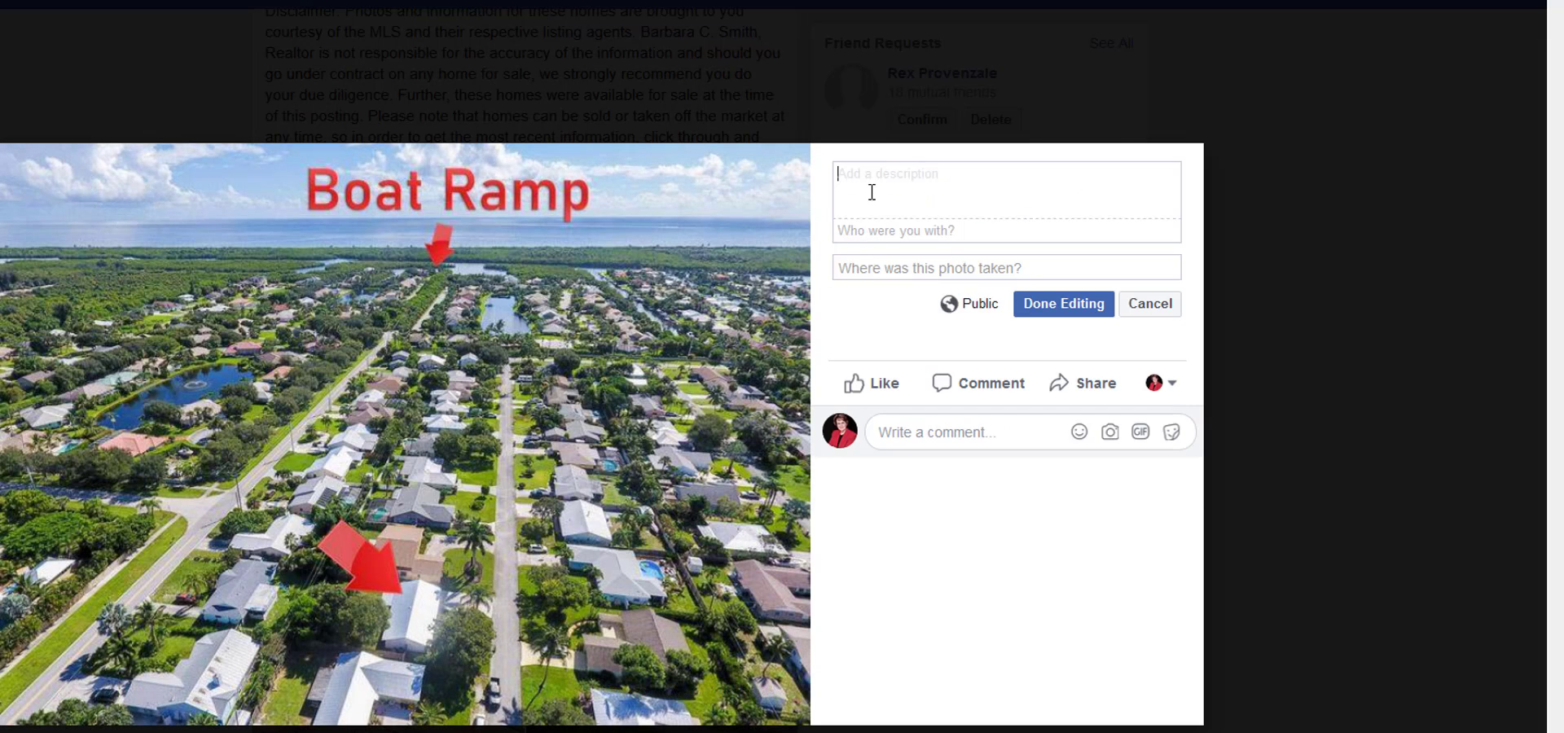
{"action": "right_click", "coordinate": [870, 179]}
{"action": "left_click", "coordinate": [945, 259]}
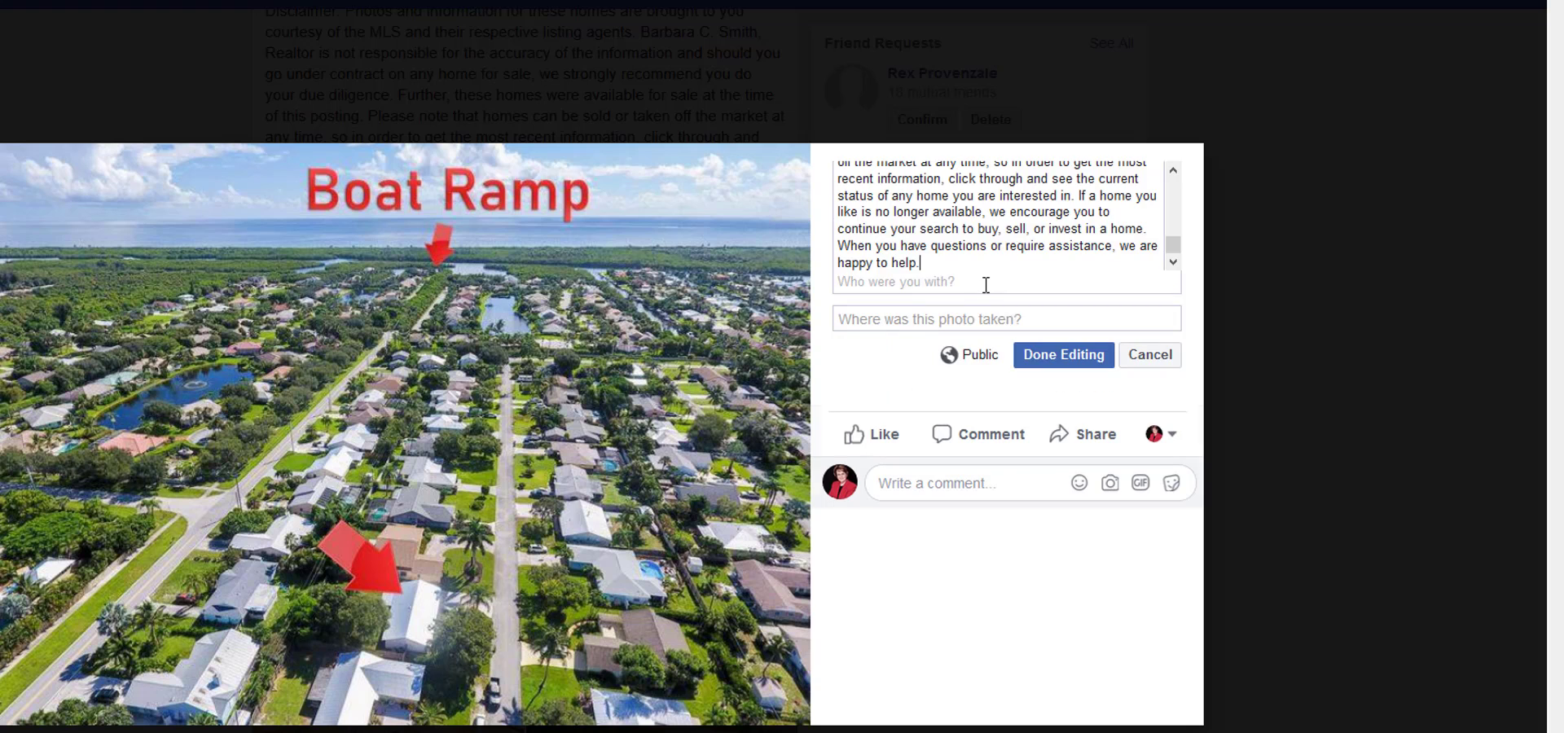
{"action": "left_click", "coordinate": [1043, 367]}
Advance to Property 3's wooden-cabinet kitchen photo, paste the Property 3 text as its description and save it.
{"action": "left_click", "coordinate": [777, 452]}
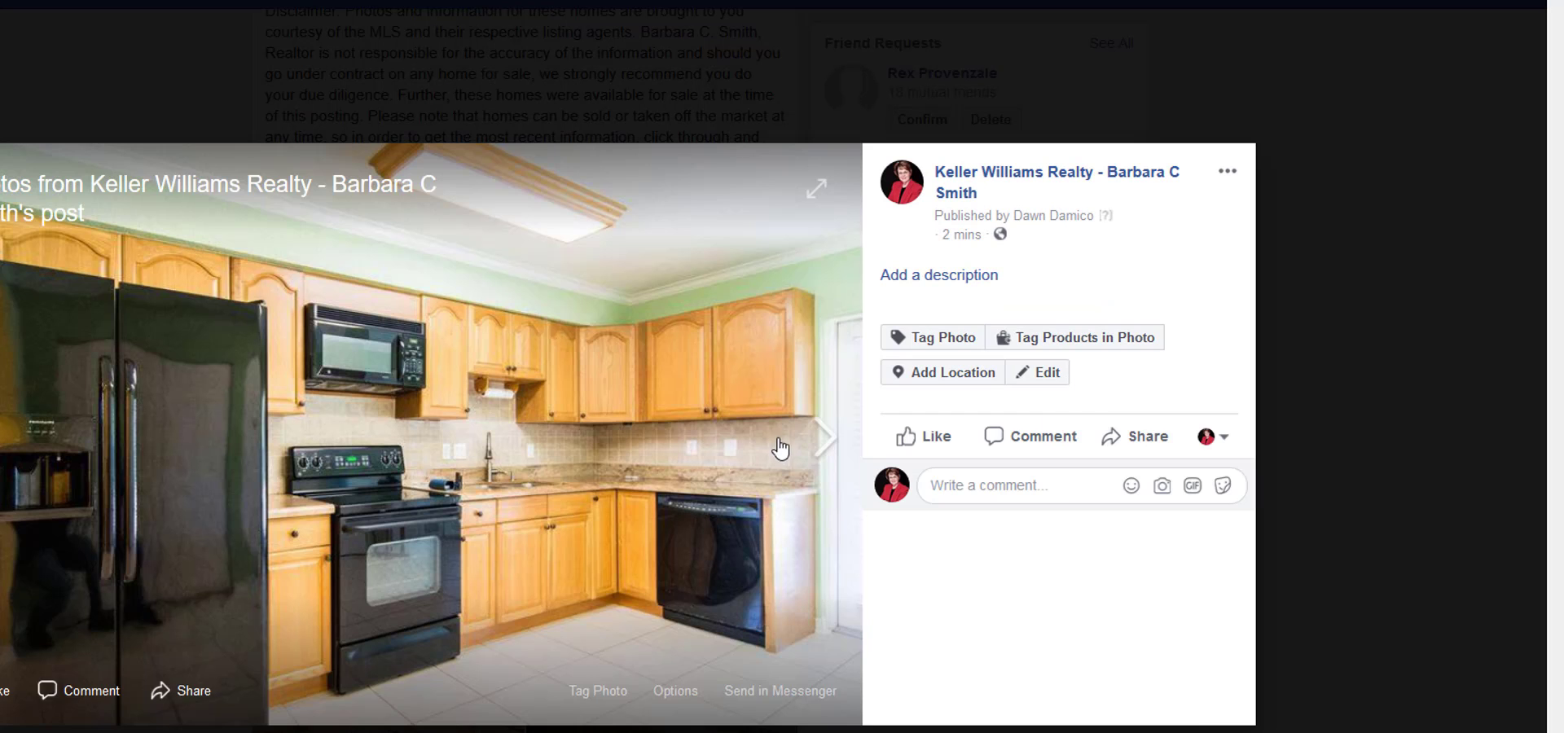
{"action": "left_click", "coordinate": [920, 277]}
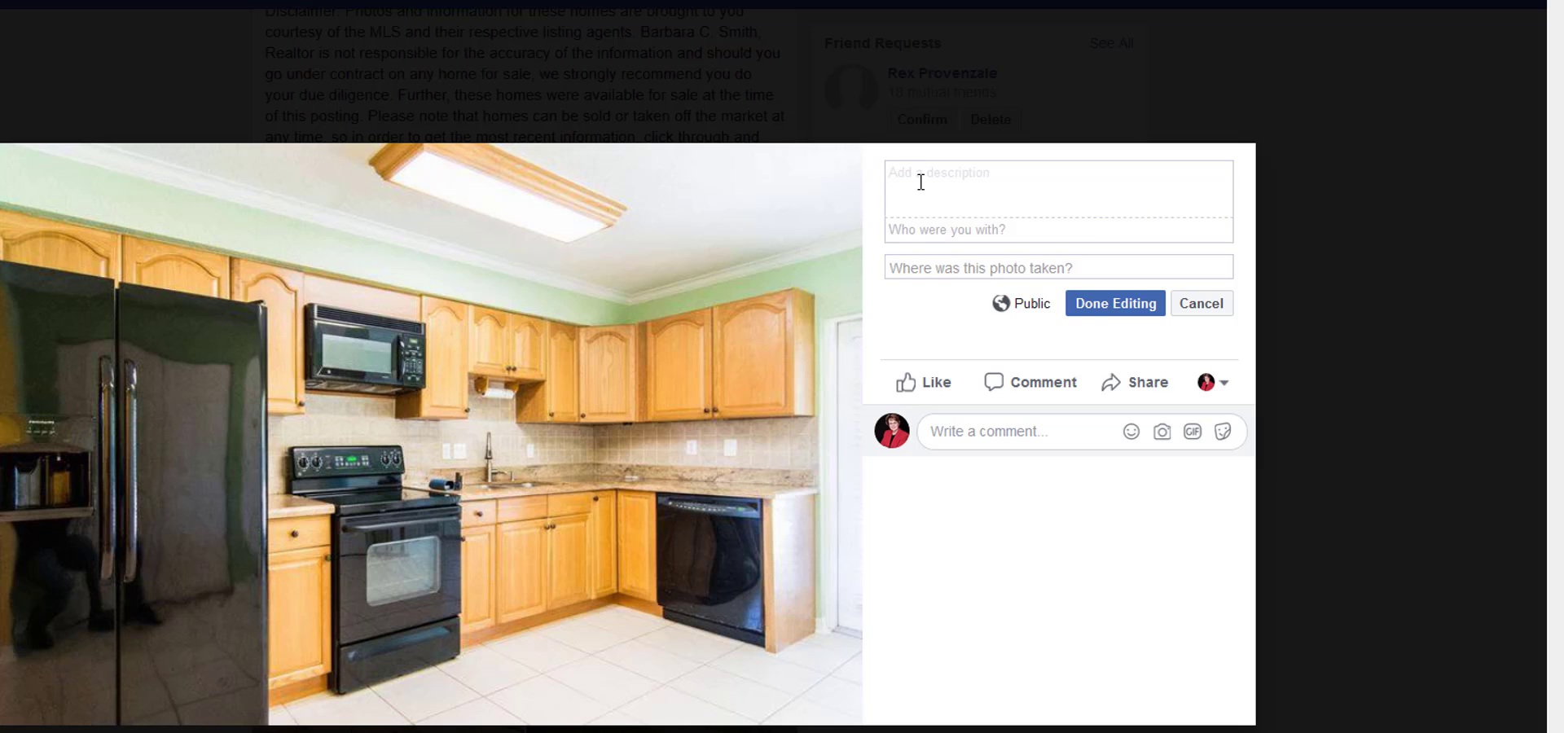
{"action": "right_click", "coordinate": [920, 181]}
{"action": "left_click", "coordinate": [950, 267]}
{"action": "left_click", "coordinate": [1100, 364]}
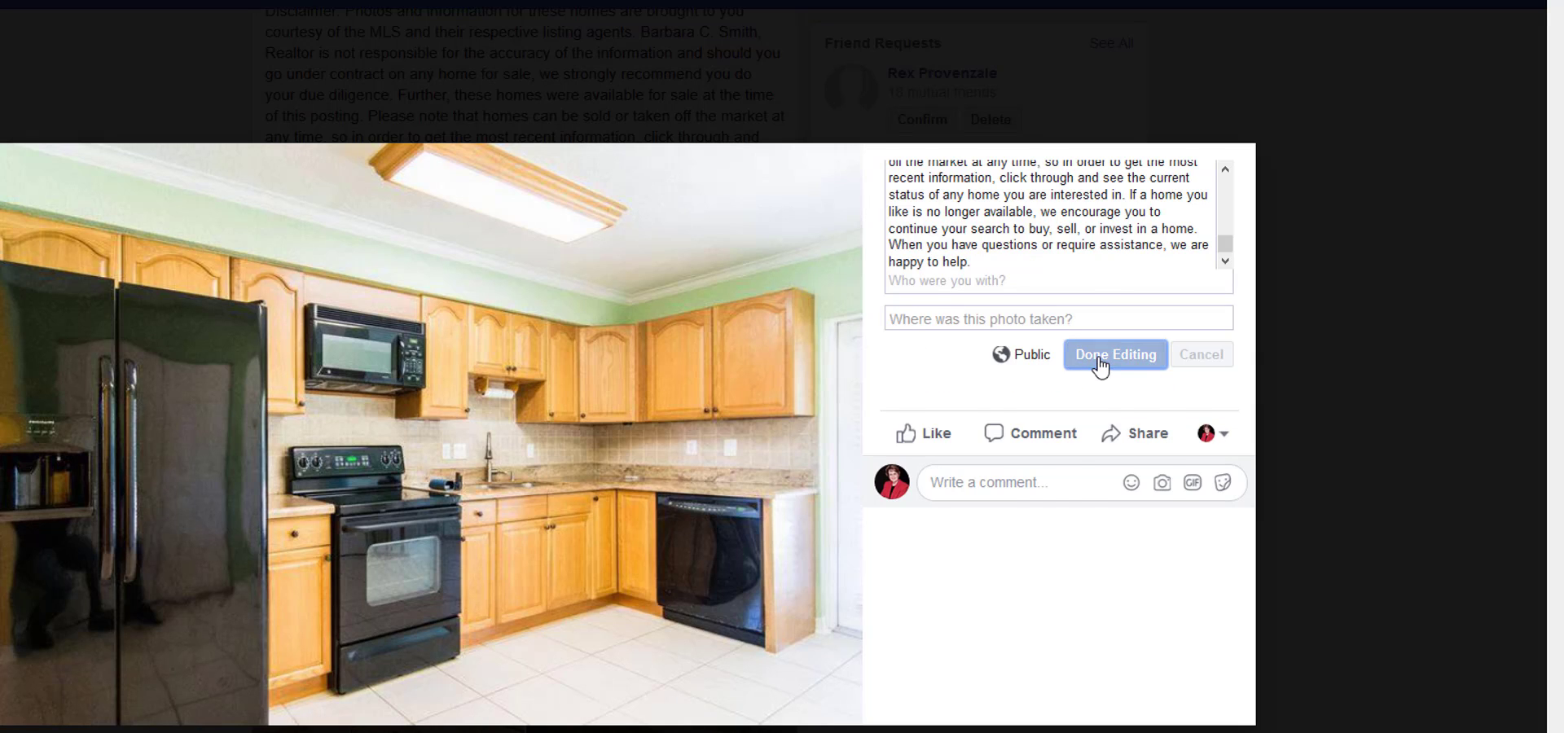
Continue past the last photo to check the descriptions on the main graphic and Property 1's exterior photo.
{"action": "left_click", "coordinate": [833, 444]}
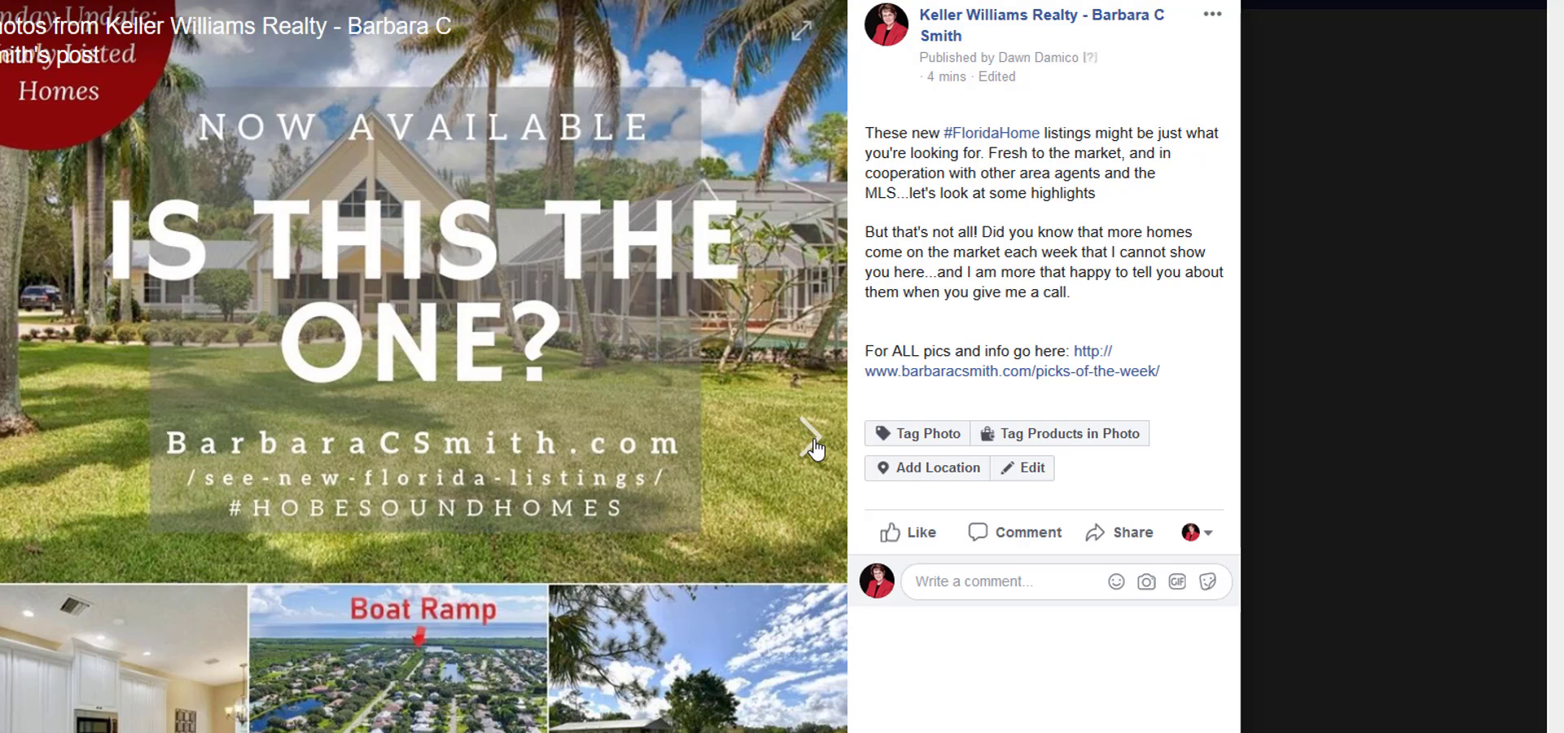
{"action": "left_click", "coordinate": [813, 447]}
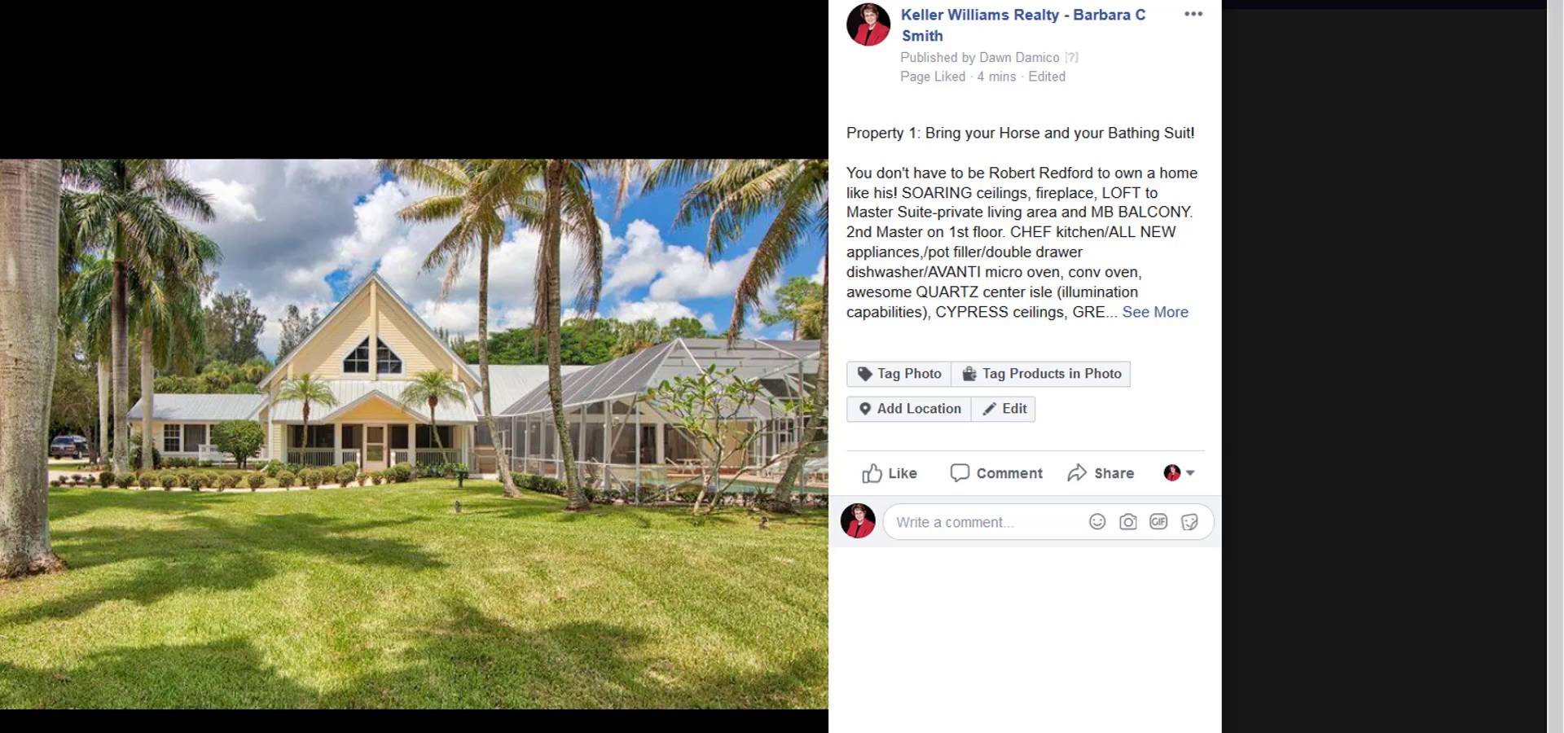
Switch to the Notepad listing notes and find the city in Property 1's address.
{"action": "key", "text": "alt+Tab"}
{"action": "scroll", "coordinate": [1257, 596], "scroll_direction": "up", "scroll_amount": 20}
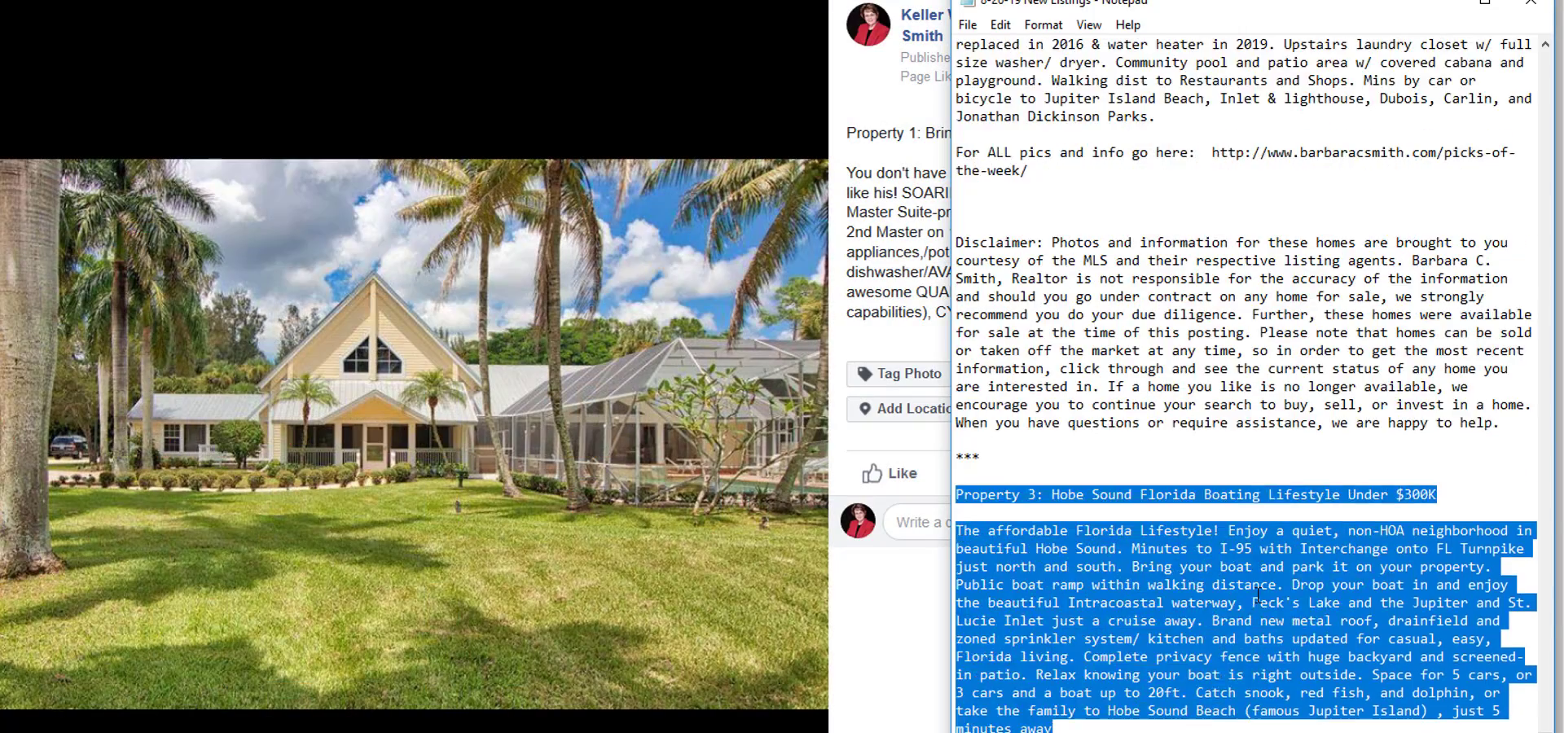
{"action": "scroll", "coordinate": [1256, 596], "scroll_direction": "up", "scroll_amount": 20}
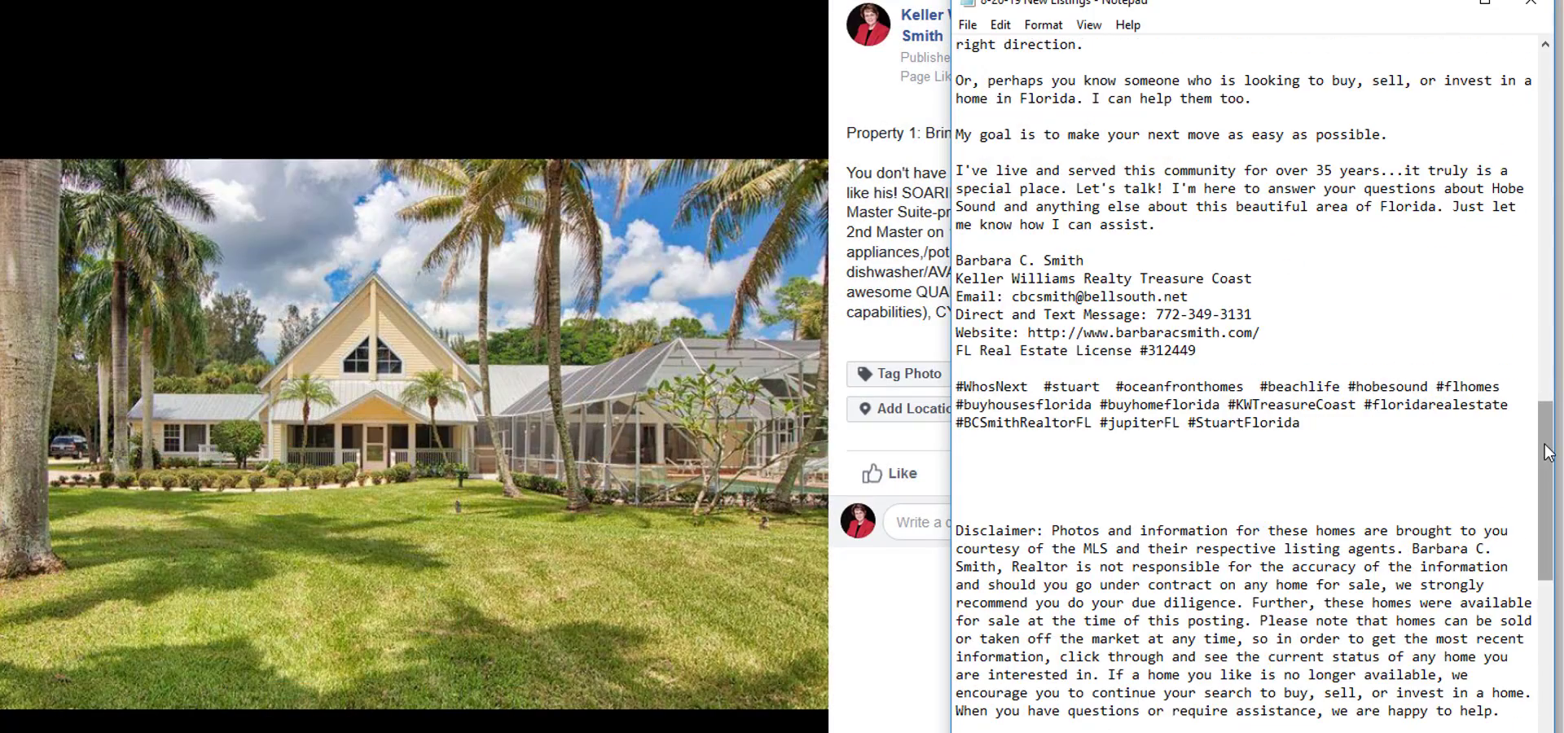
{"action": "scroll", "coordinate": [1273, 152], "scroll_direction": "down", "scroll_amount": 1}
{"action": "scroll", "coordinate": [1273, 152], "scroll_direction": "down", "scroll_amount": 6}
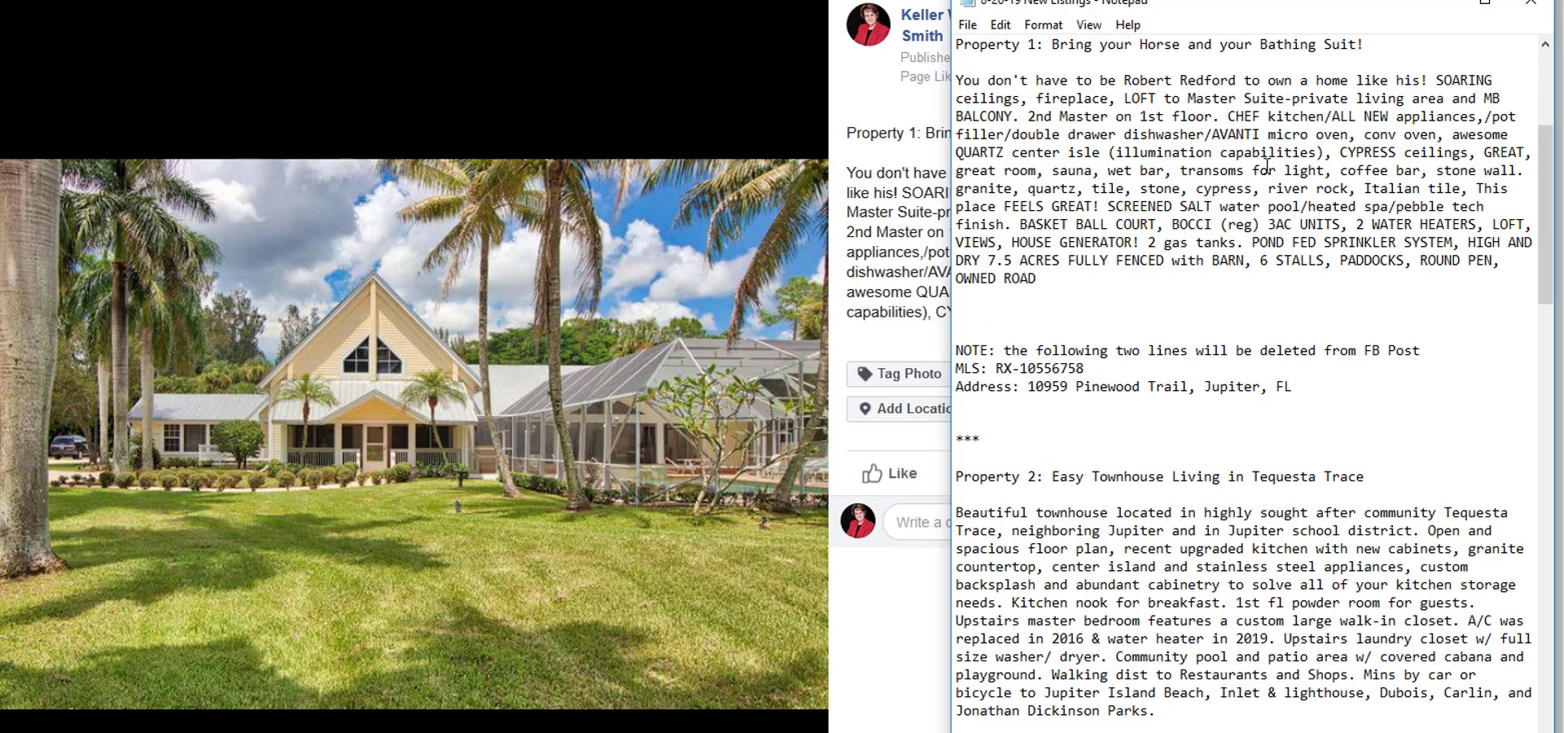
{"action": "left_click_drag", "start_coordinate": [1206, 388], "coordinate": [1295, 388]}
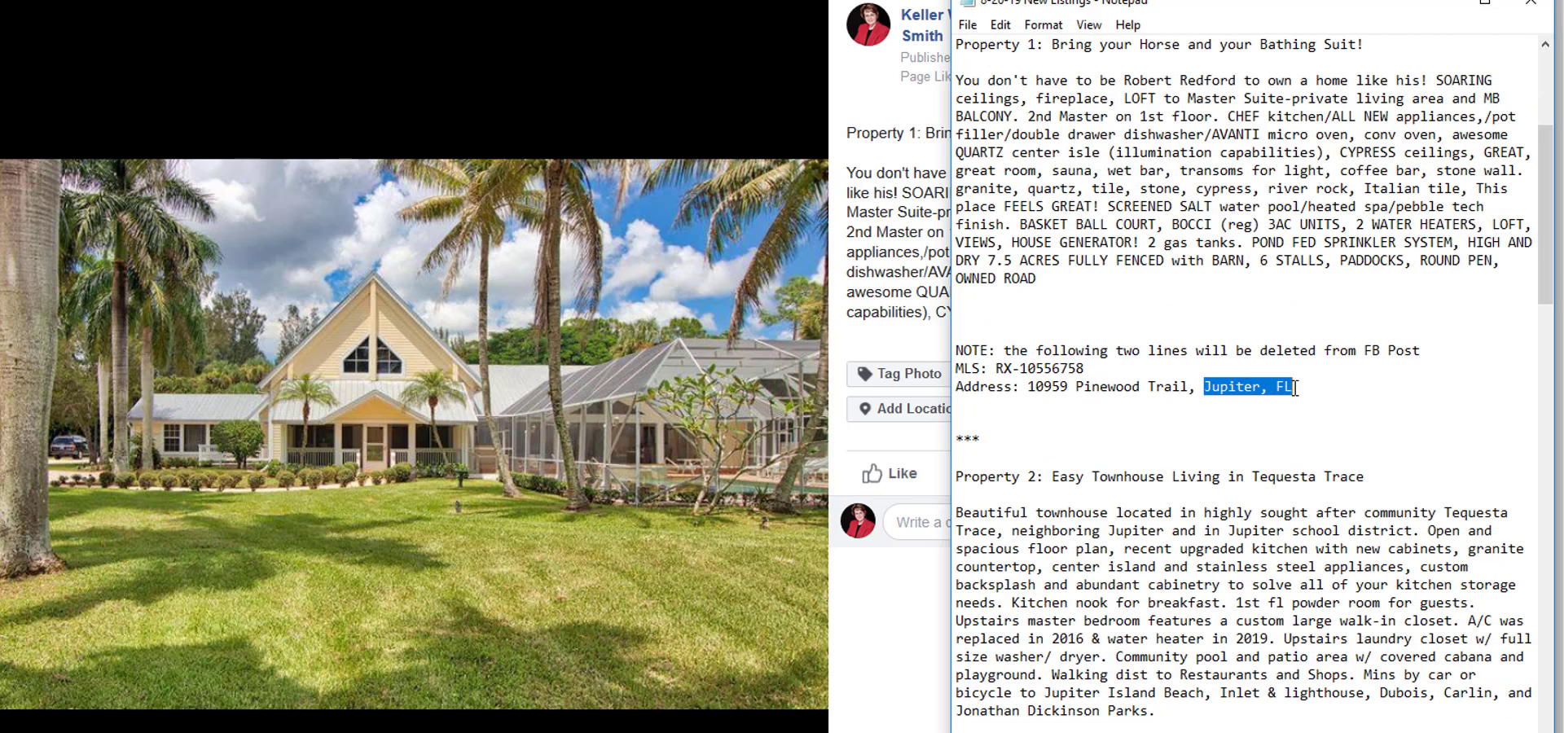
{"action": "left_click", "coordinate": [1314, 411]}
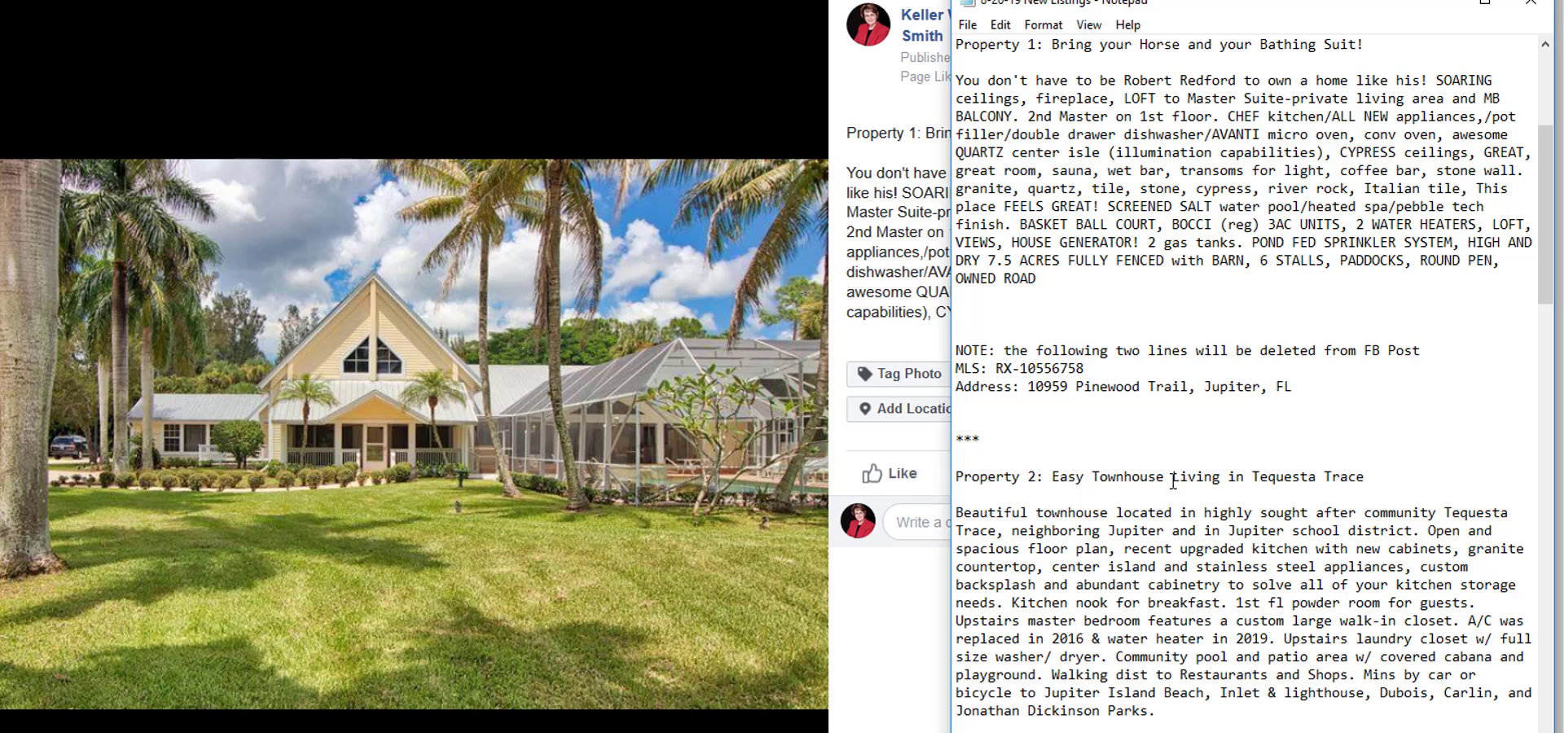
Return to Facebook, set the location of Property 1's exterior photo to Jupiter, Florida and save it.
{"action": "left_click", "coordinate": [901, 437]}
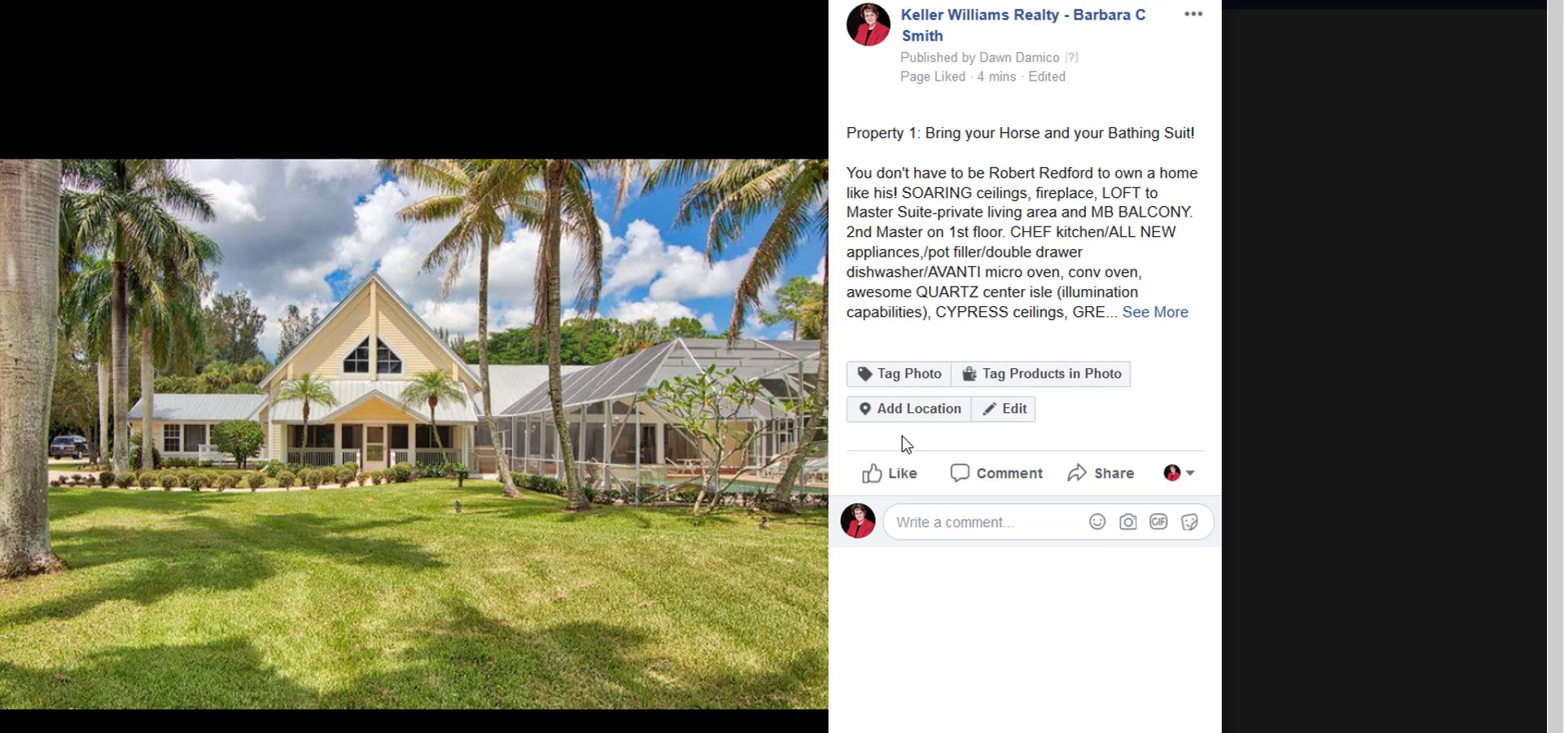
{"action": "left_click", "coordinate": [1005, 408]}
{"action": "left_click", "coordinate": [906, 334]}
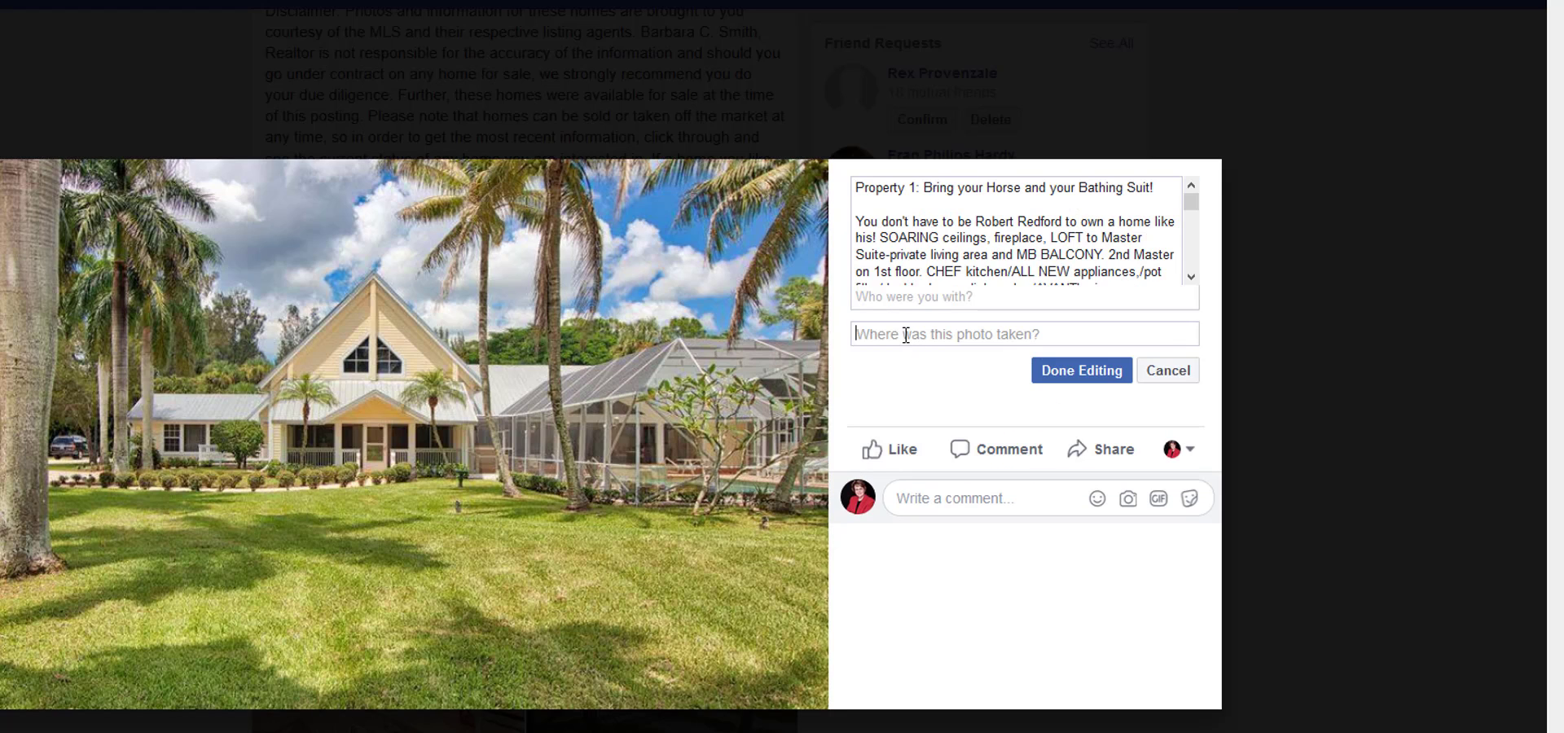
{"action": "type", "text": "jup"}
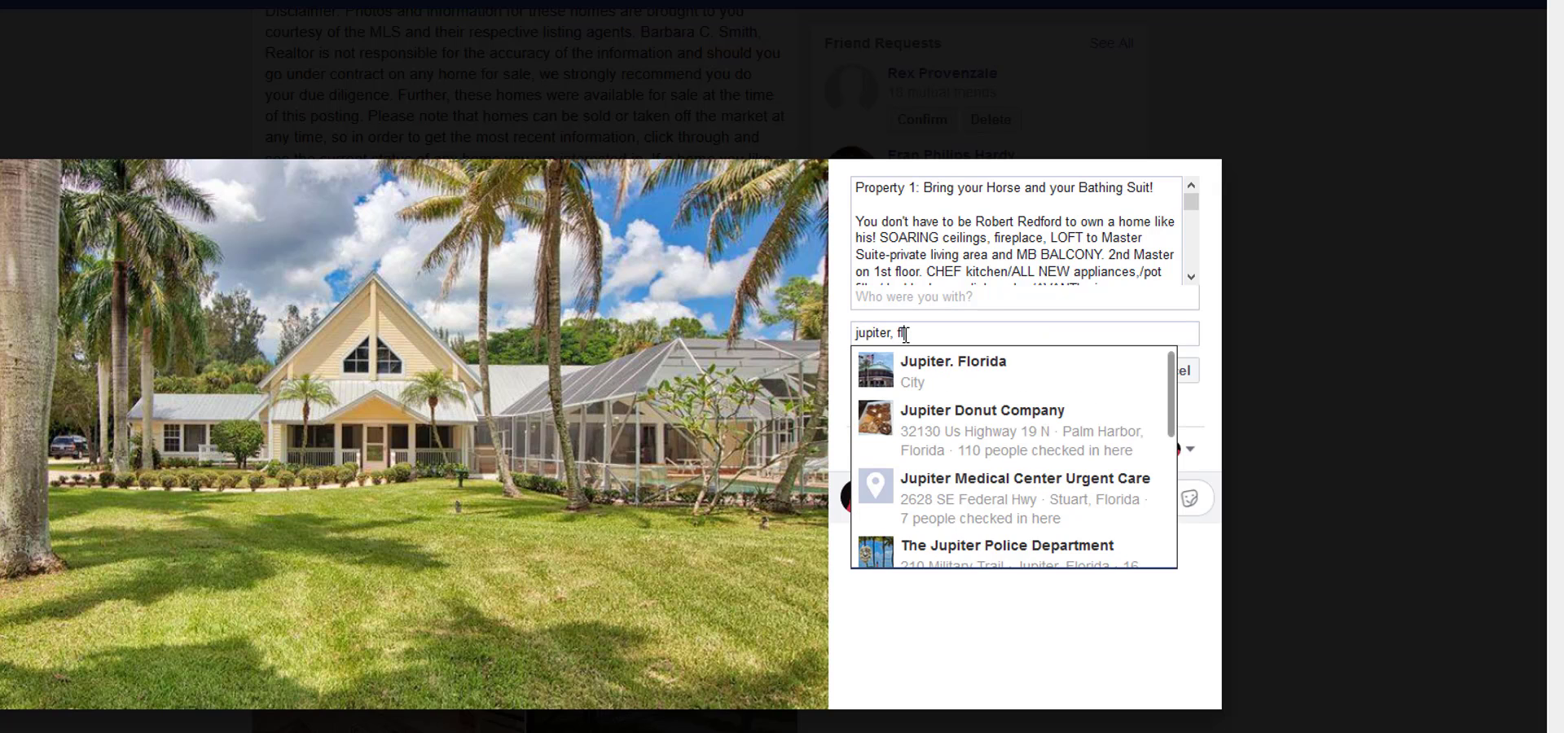
{"action": "type", "text": "iter, fl"}
{"action": "left_click", "coordinate": [932, 371]}
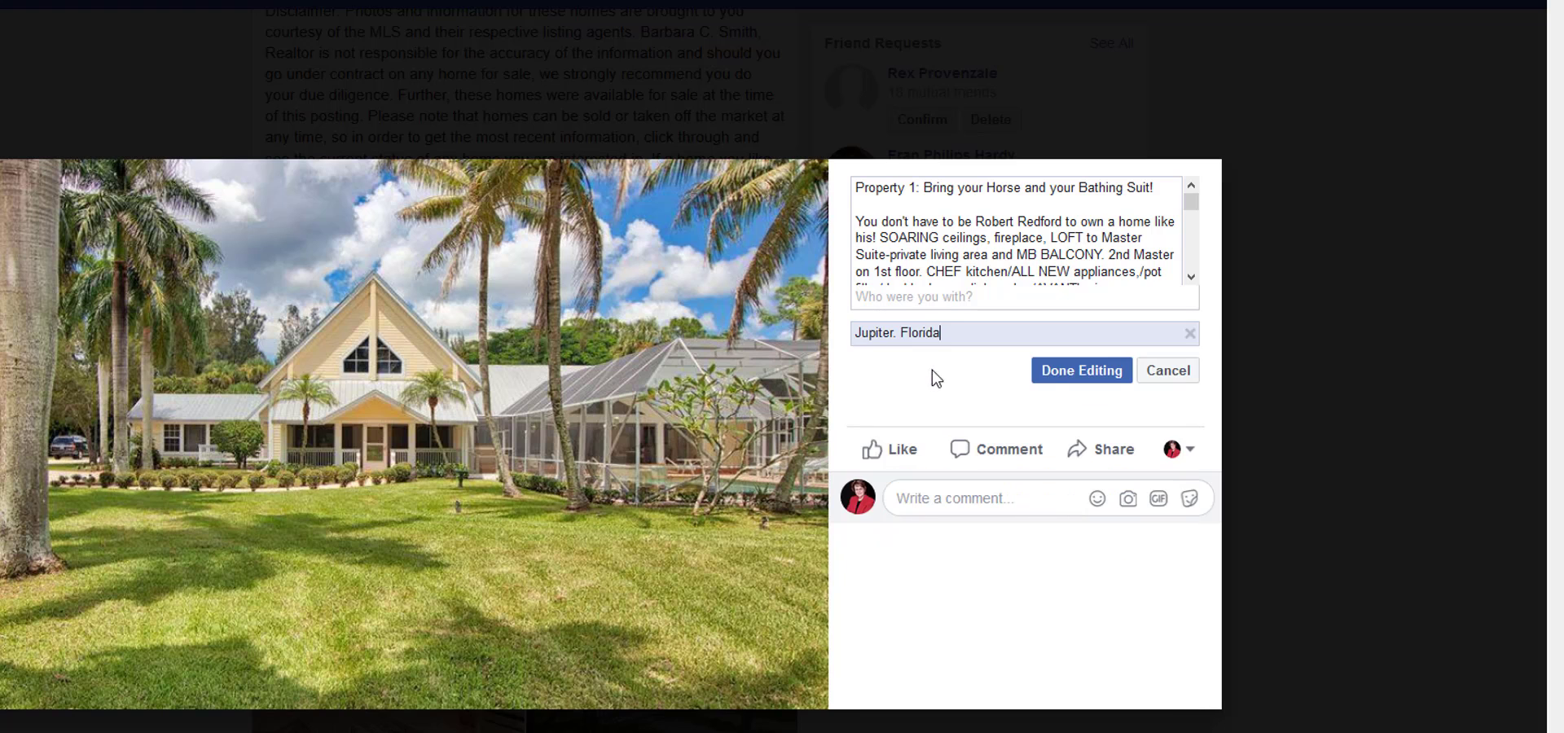
{"action": "left_click", "coordinate": [1060, 377]}
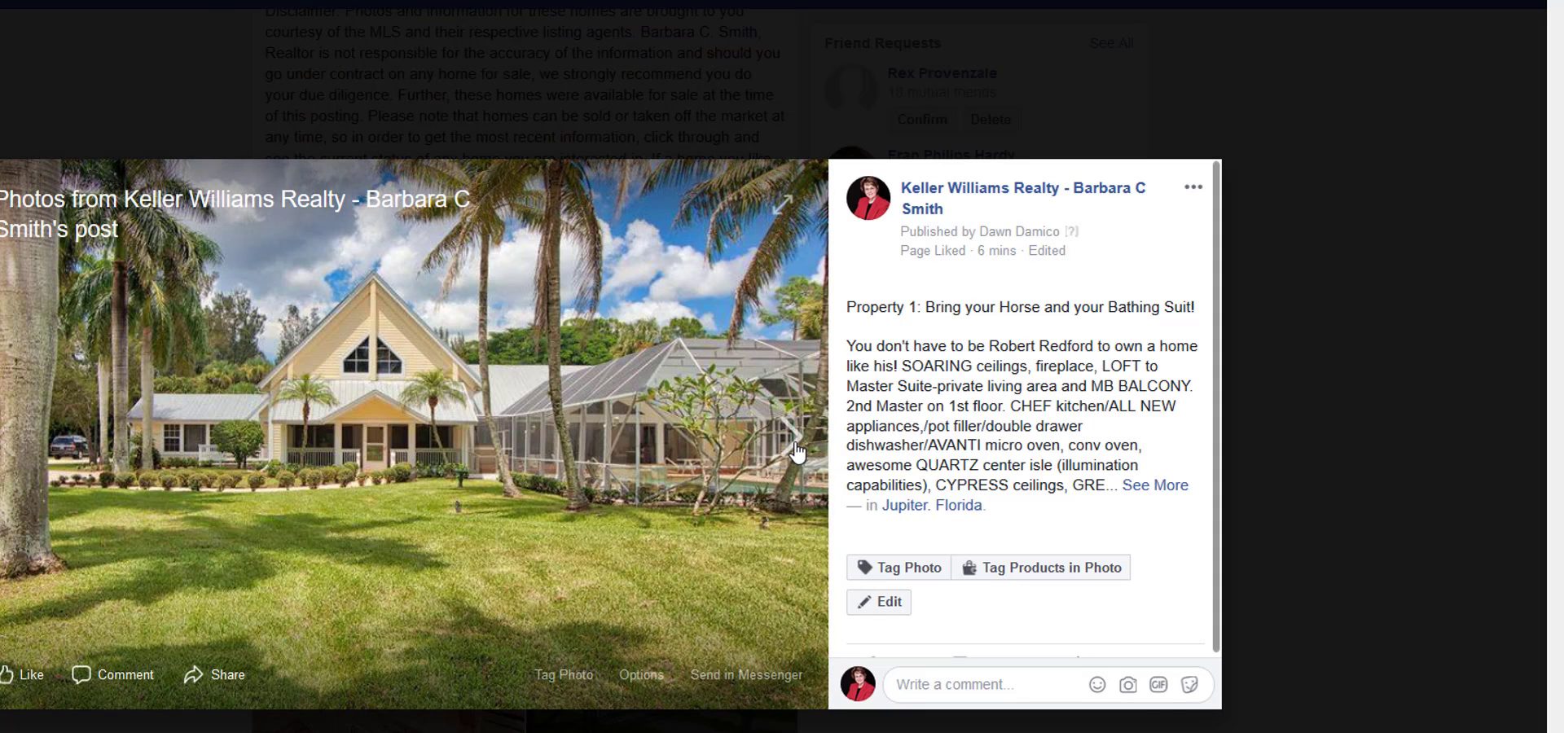
Advance to Property 1's kitchen photo, add Jupiter, Florida as its location and save it.
{"action": "left_click", "coordinate": [798, 449]}
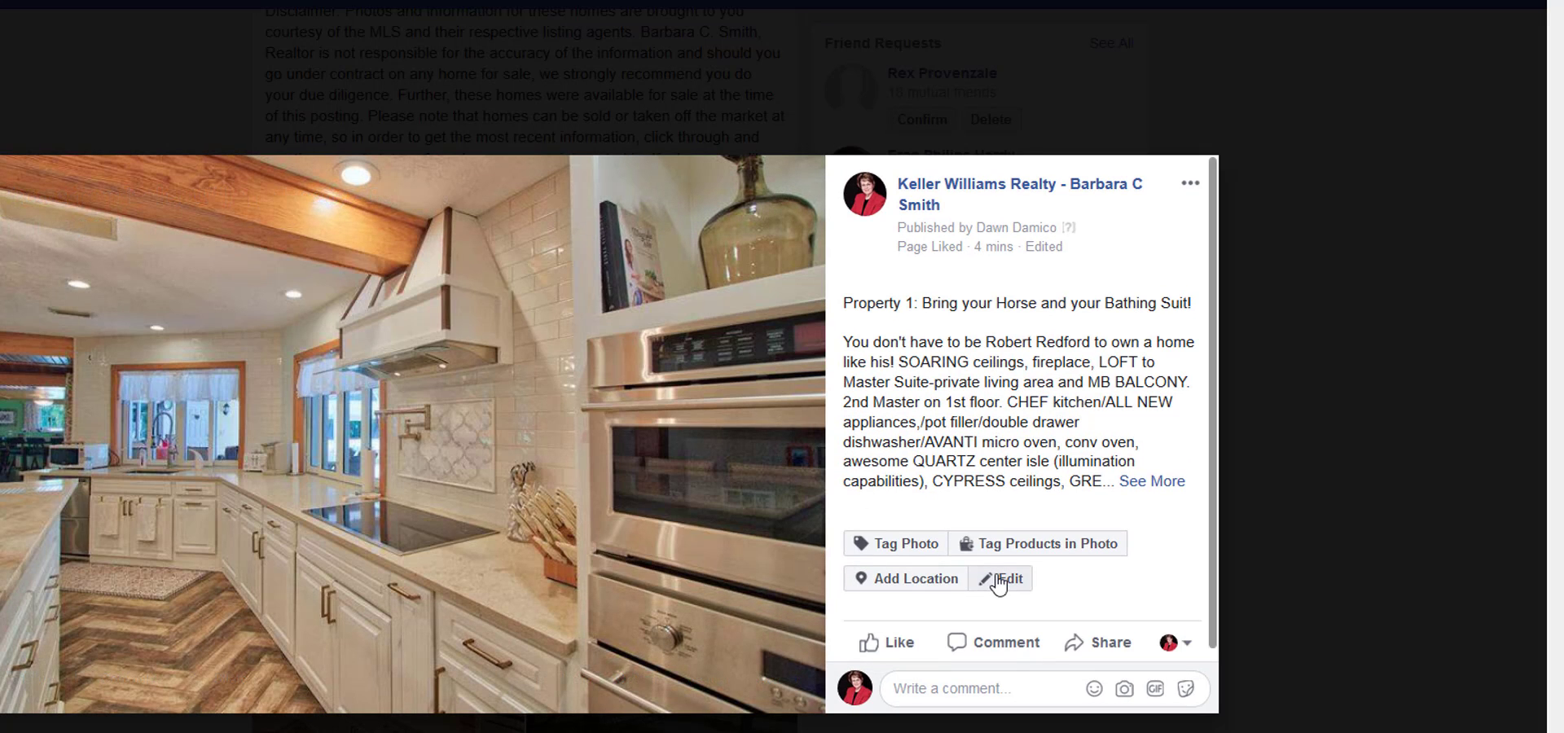
{"action": "left_click", "coordinate": [924, 583]}
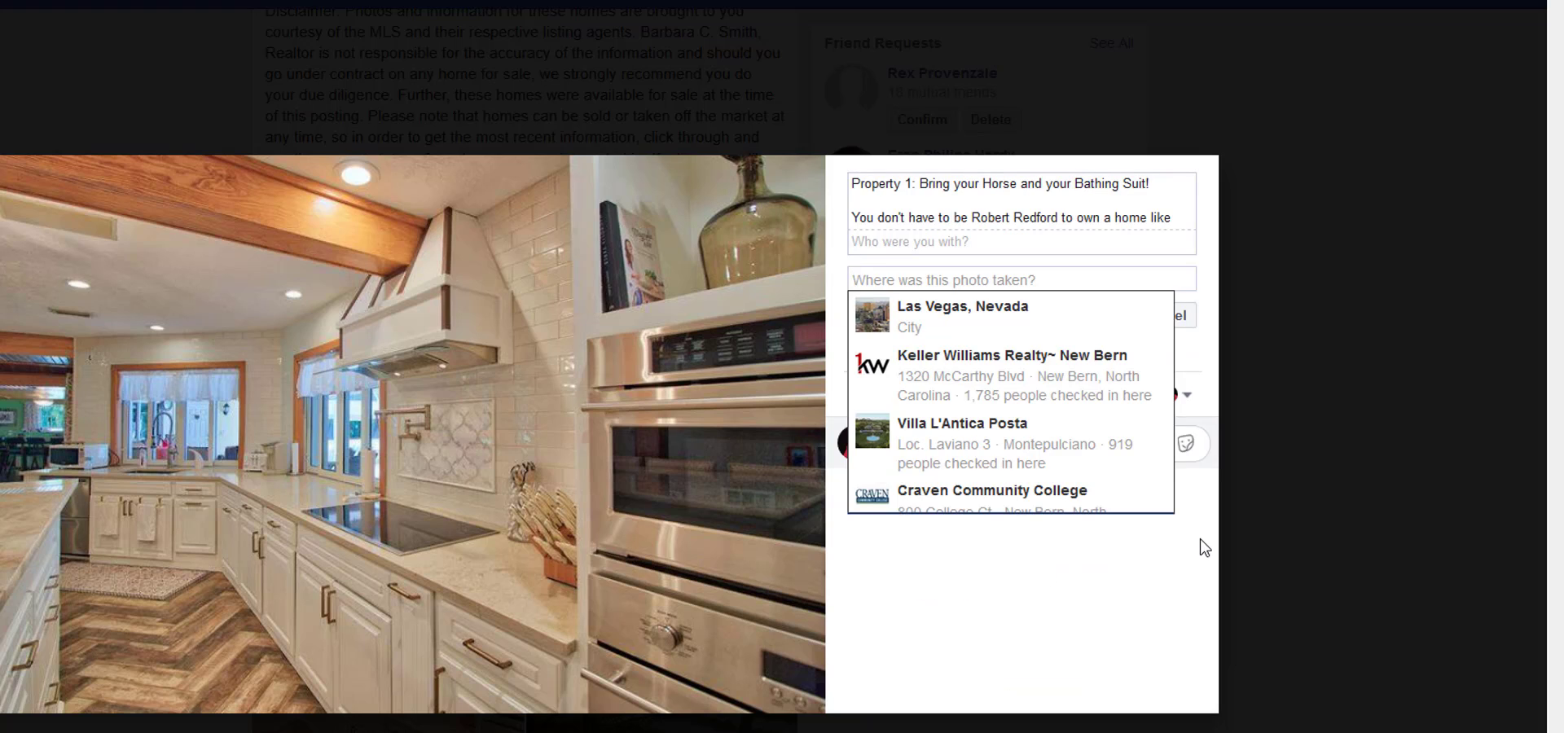
{"action": "type", "text": "jupiter"}
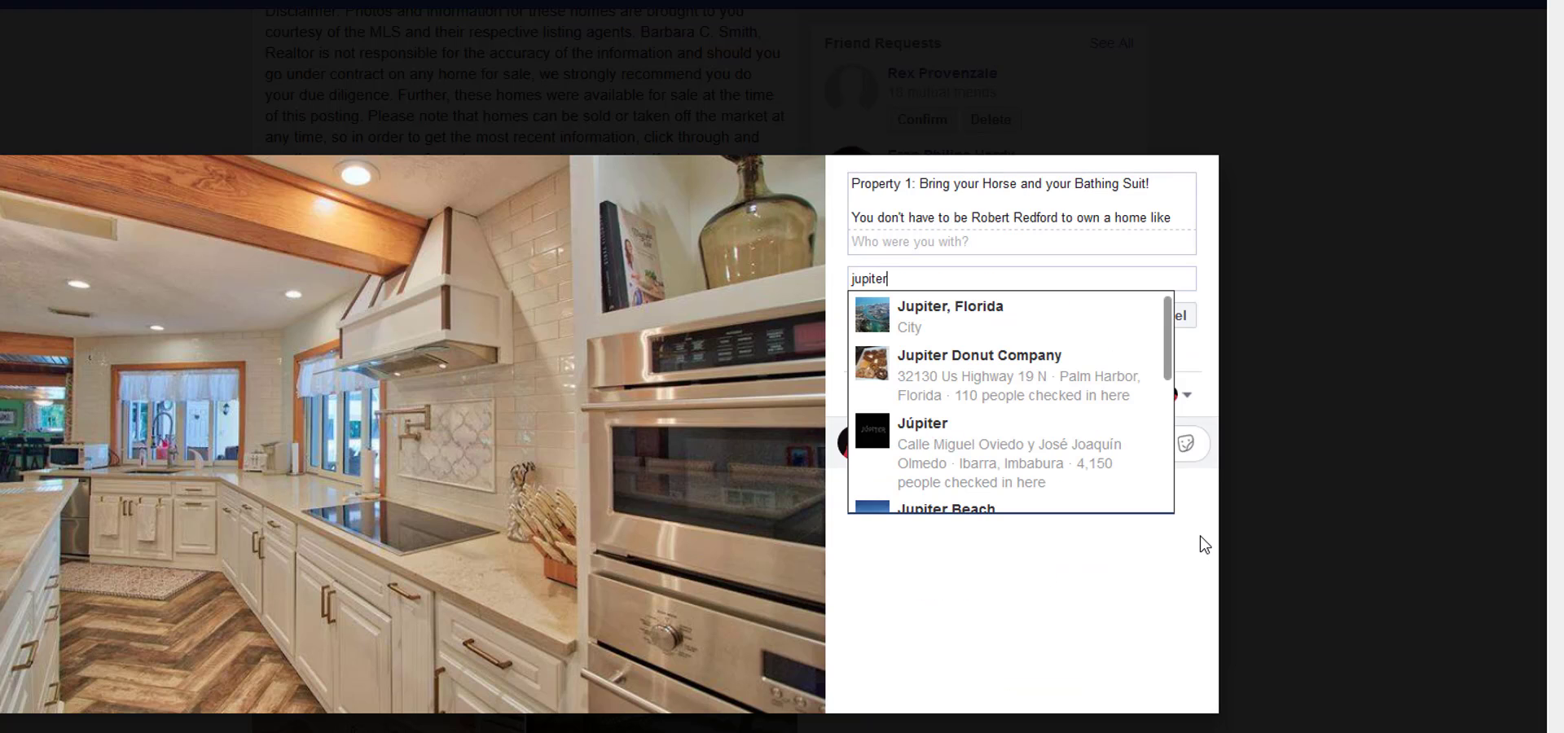
{"action": "left_click", "coordinate": [940, 318]}
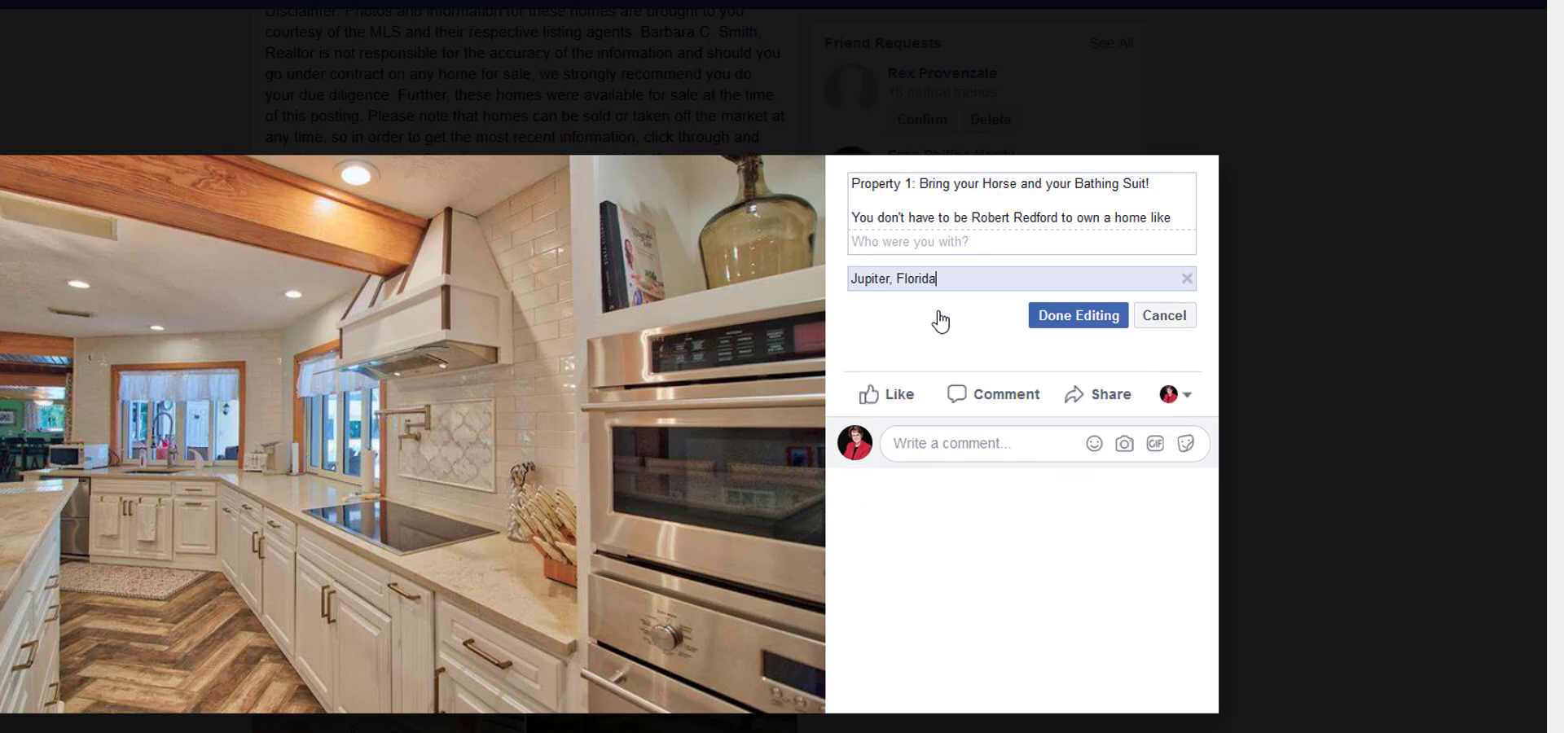
{"action": "left_click", "coordinate": [1057, 318]}
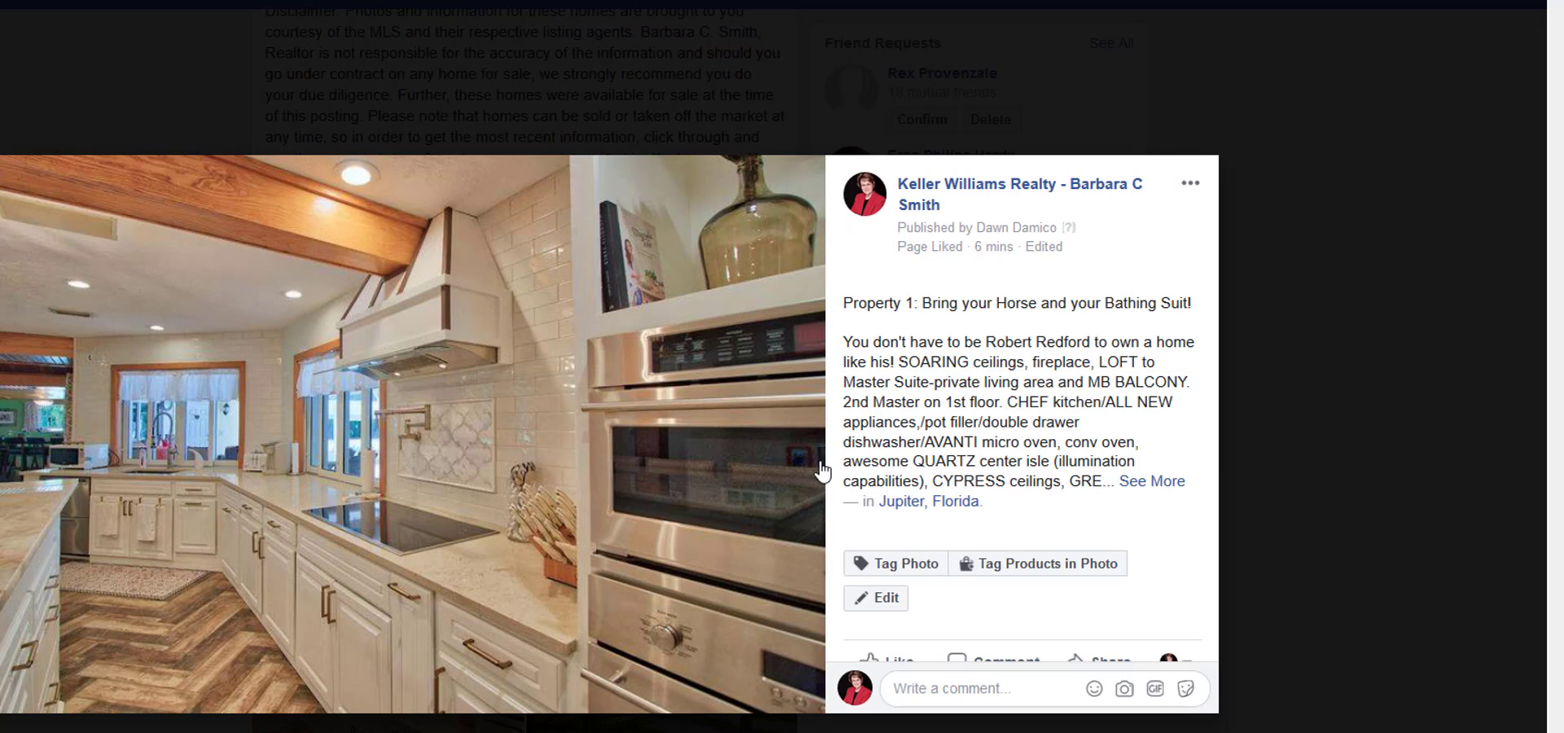
Advance to Property 1's gated driveway photo, add Jupiter, Florida as its location and save it.
{"action": "left_click", "coordinate": [798, 438]}
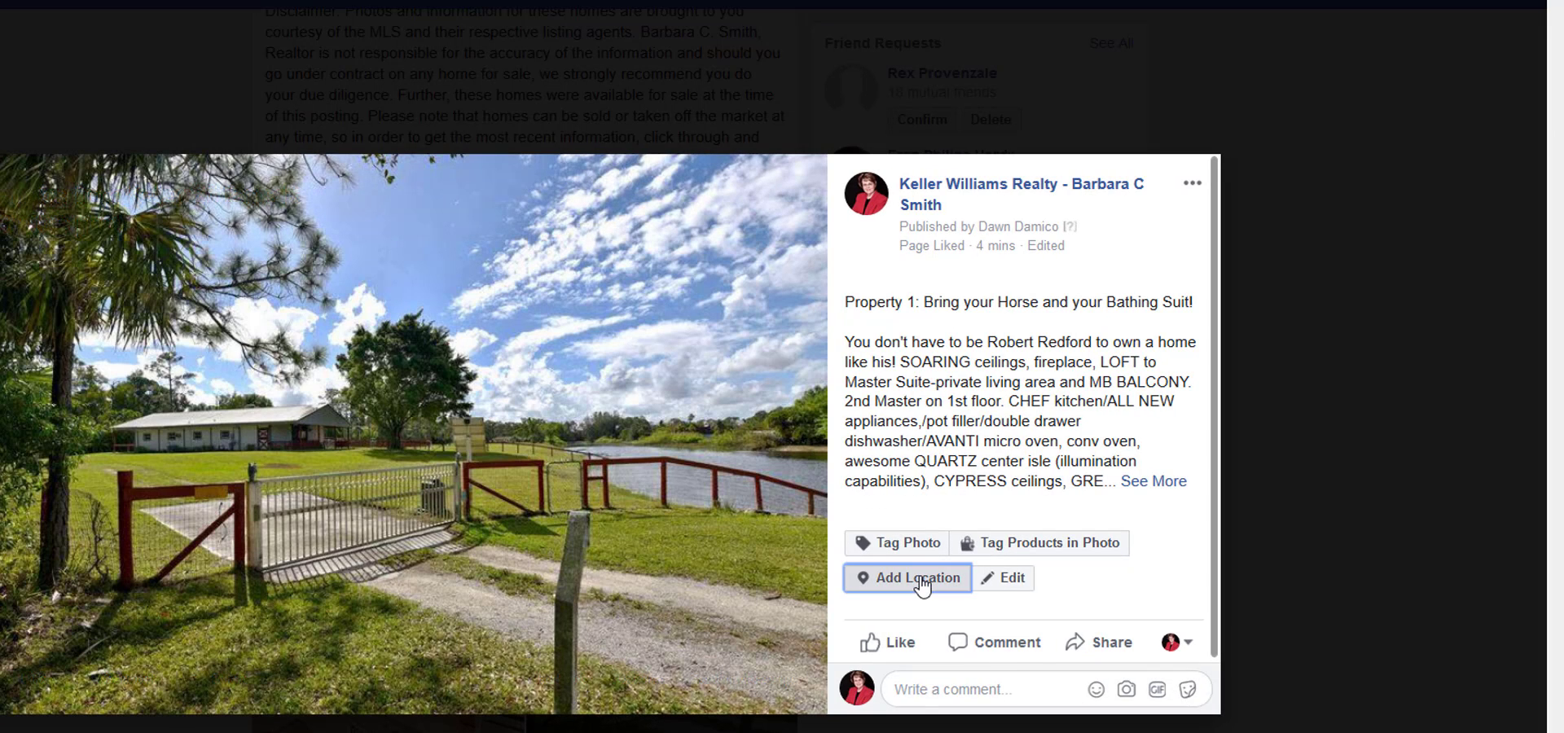
{"action": "left_click", "coordinate": [914, 570]}
{"action": "type", "text": "jupiter, lf"}
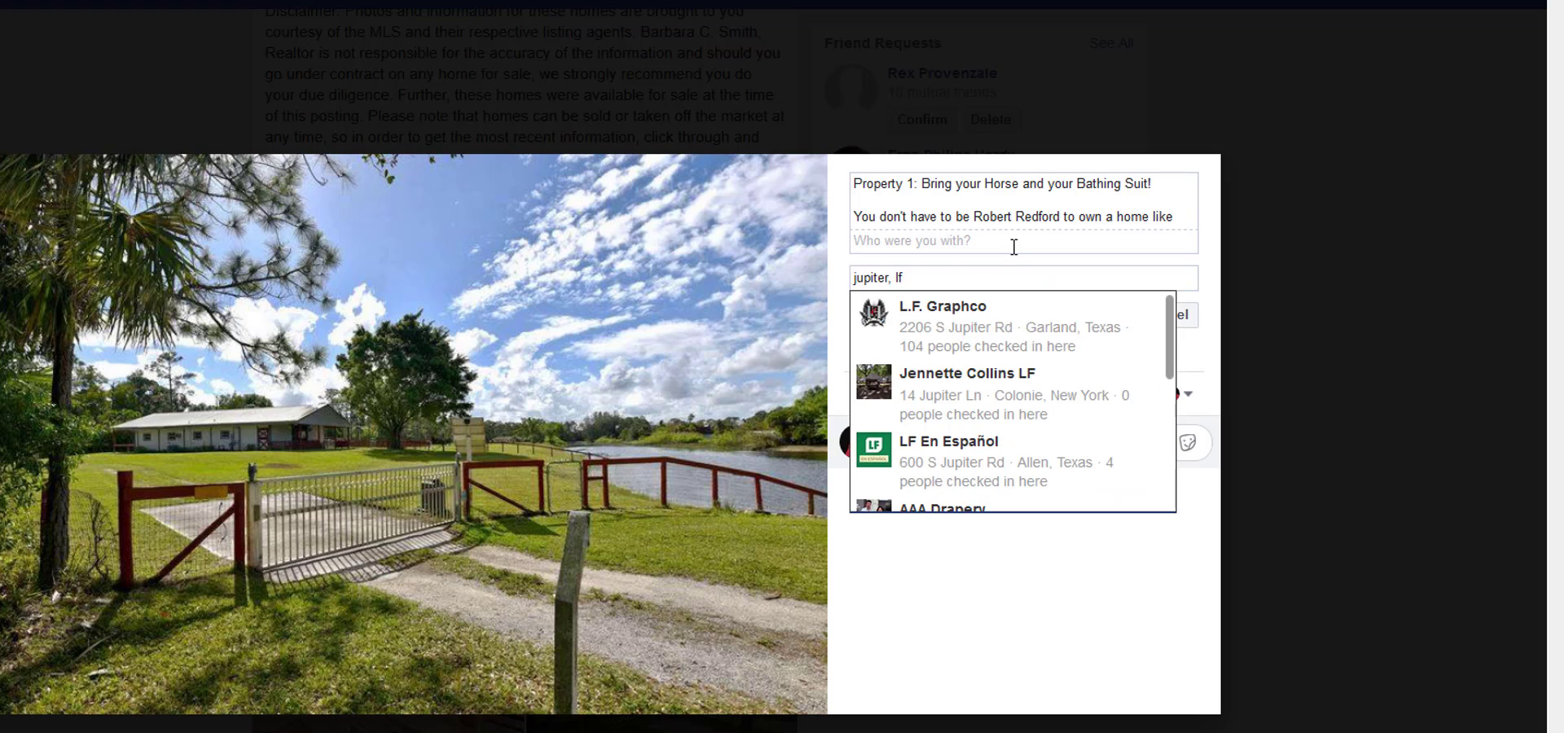
{"action": "key", "text": "BackSpace"}
{"action": "key", "text": "BackSpace"}
{"action": "type", "text": "fl"}
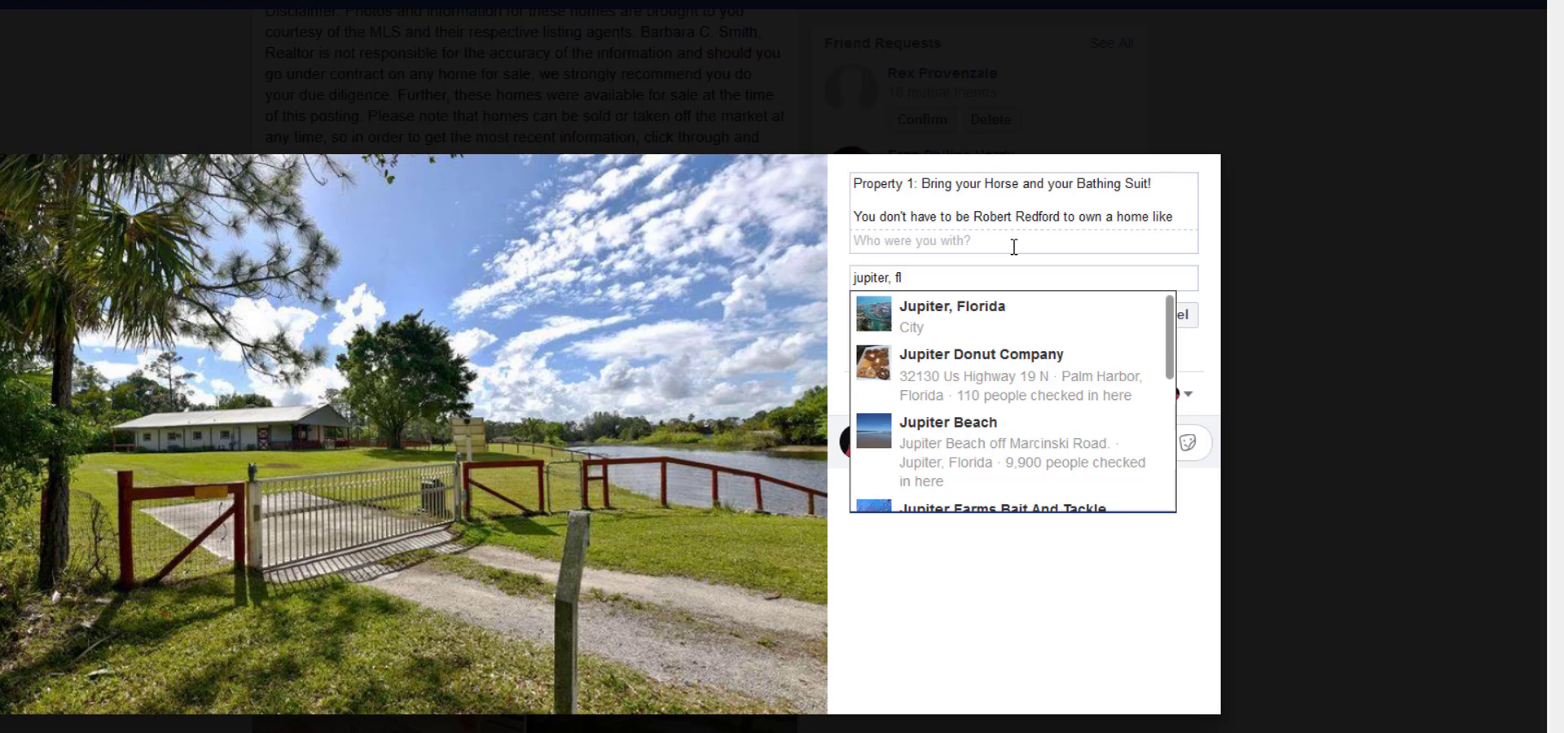
{"action": "left_click", "coordinate": [993, 325]}
{"action": "left_click", "coordinate": [1070, 326]}
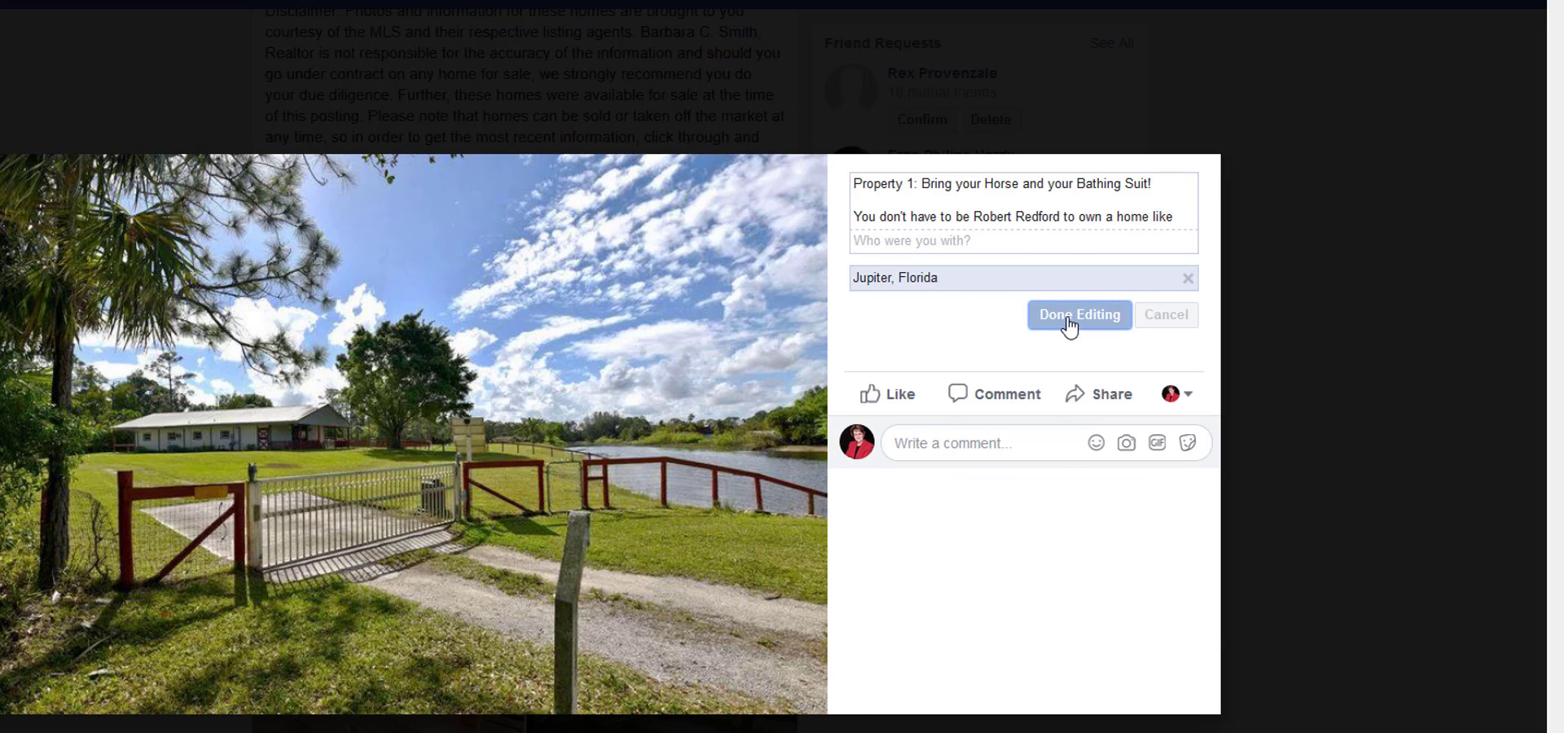
Advance to Property 2's townhouse exterior photo and look up that property's city in the Notepad listing notes.
{"action": "key", "text": "Right"}
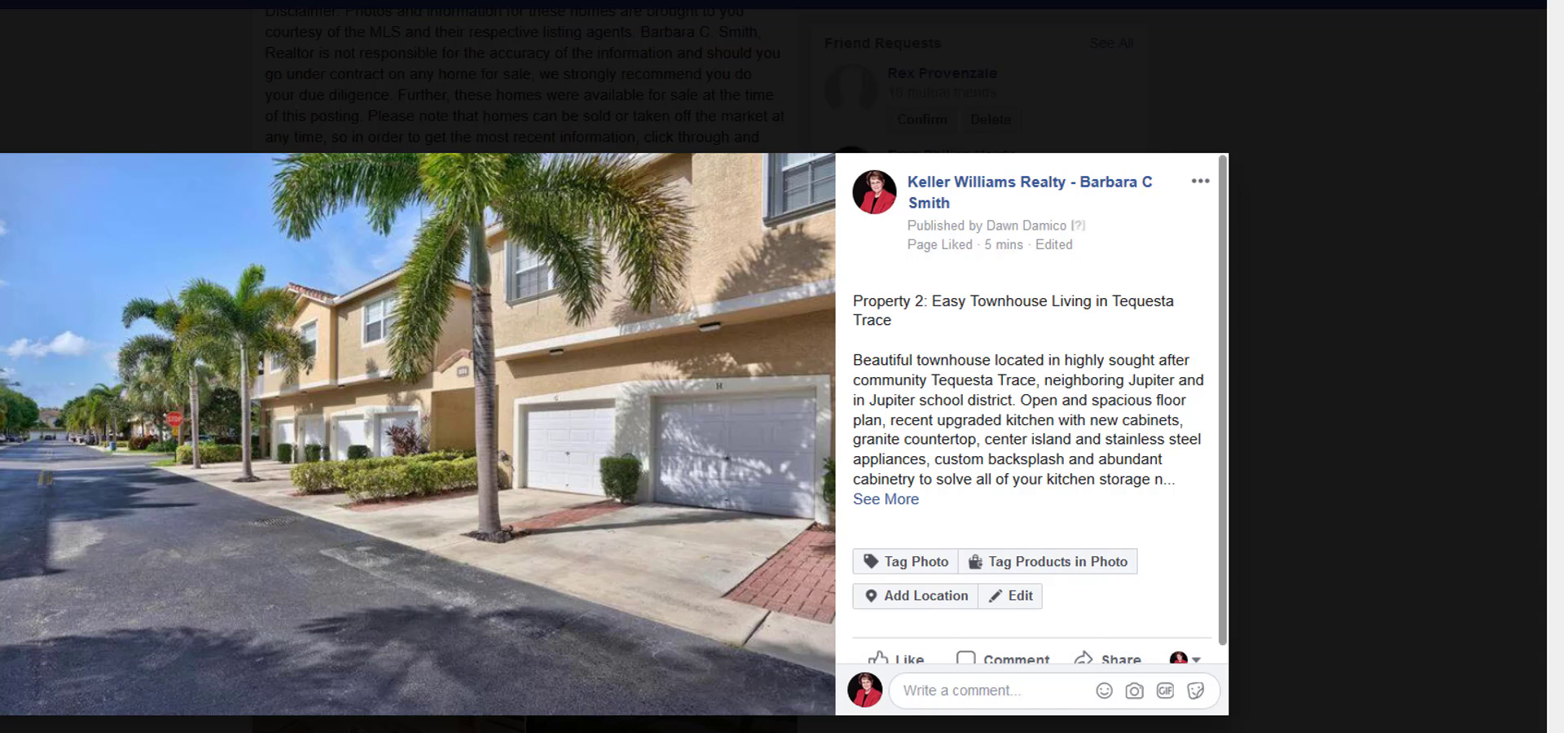
{"action": "key", "text": "alt+Tab"}
{"action": "scroll", "coordinate": [1309, 506], "scroll_direction": "down", "scroll_amount": 4}
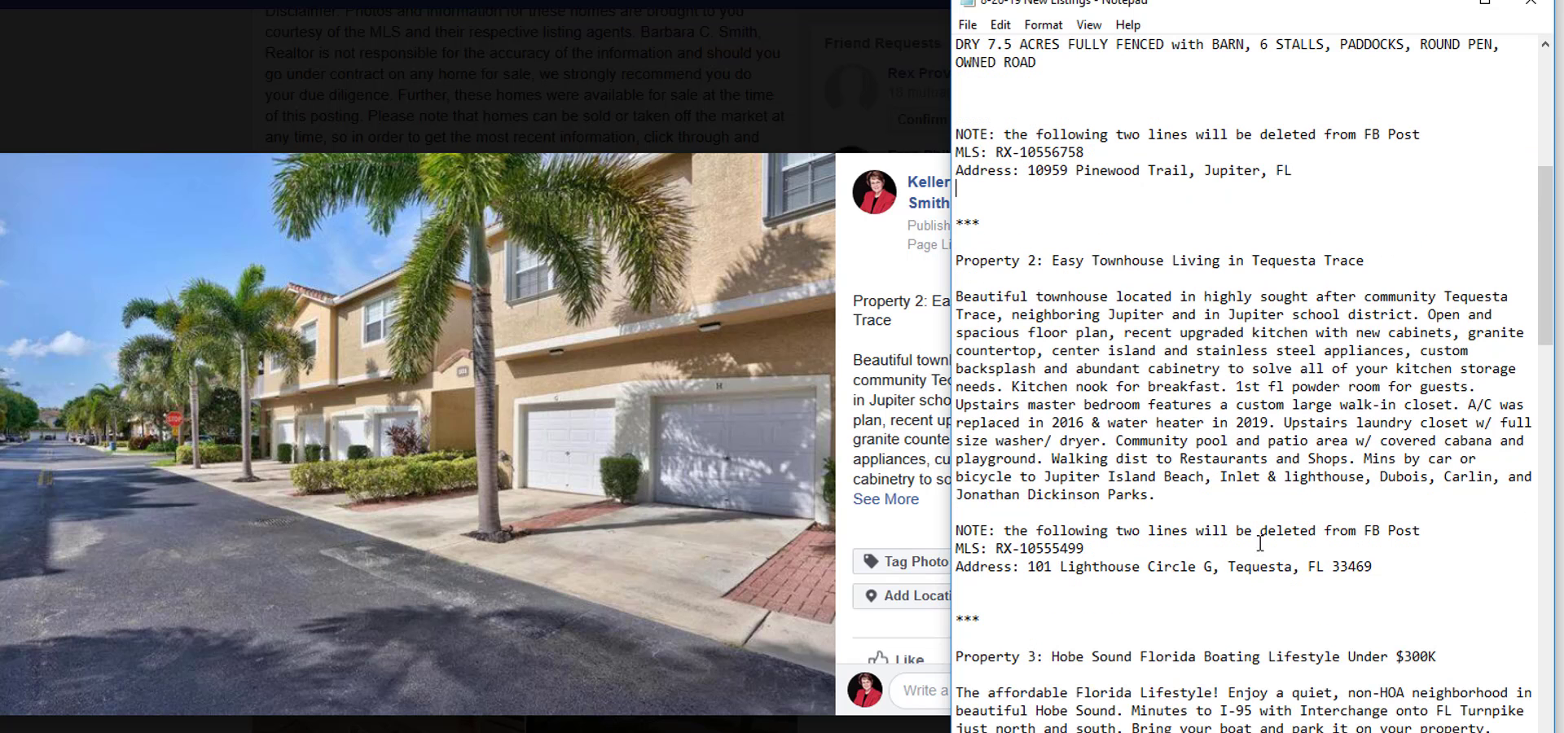
{"action": "left_click_drag", "start_coordinate": [1230, 566], "coordinate": [1333, 566]}
{"action": "left_click", "coordinate": [1470, 559]}
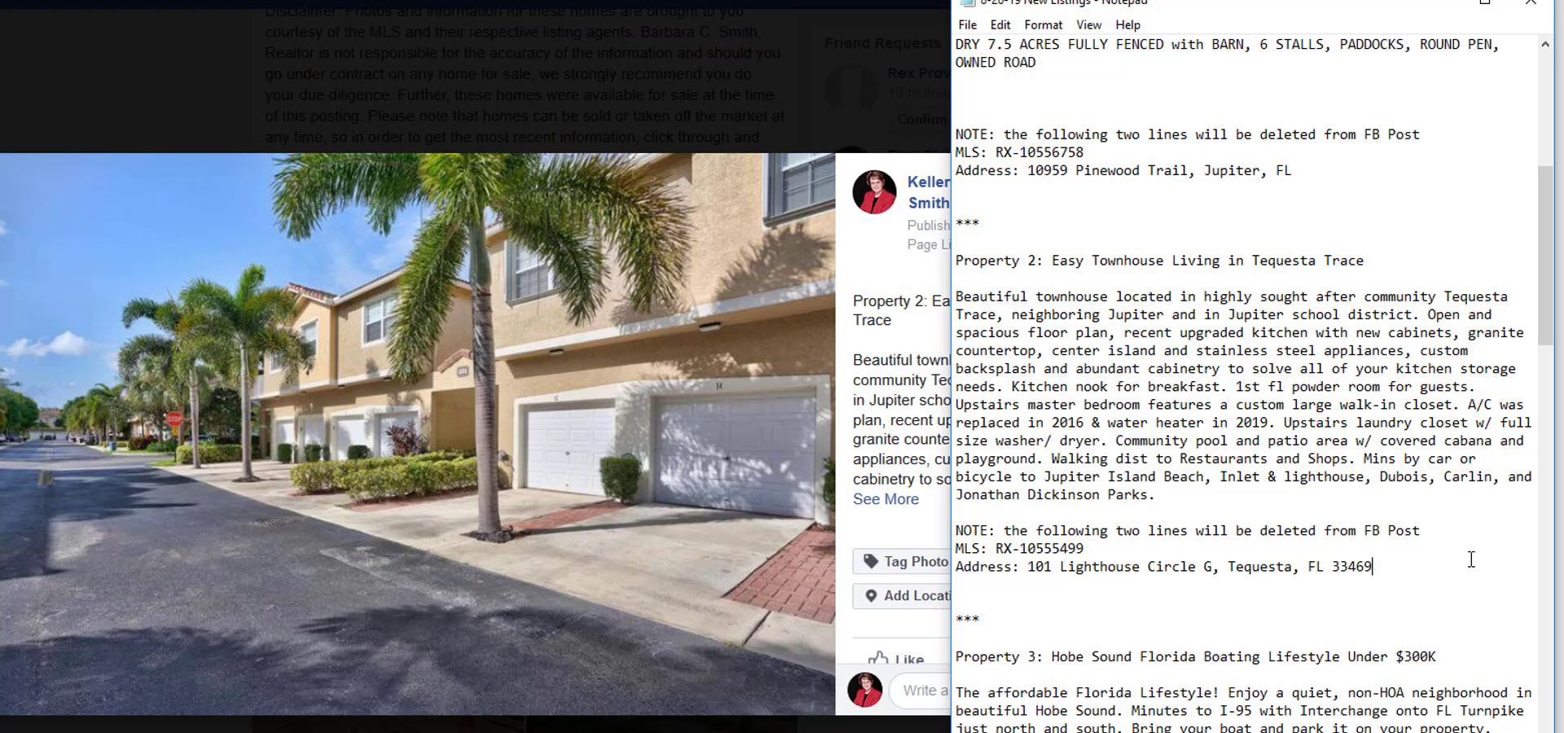
Return to Facebook, add Tequesta, Florida as the townhouse exterior photo's location and save it.
{"action": "left_click", "coordinate": [945, 528]}
{"action": "left_click", "coordinate": [913, 598]}
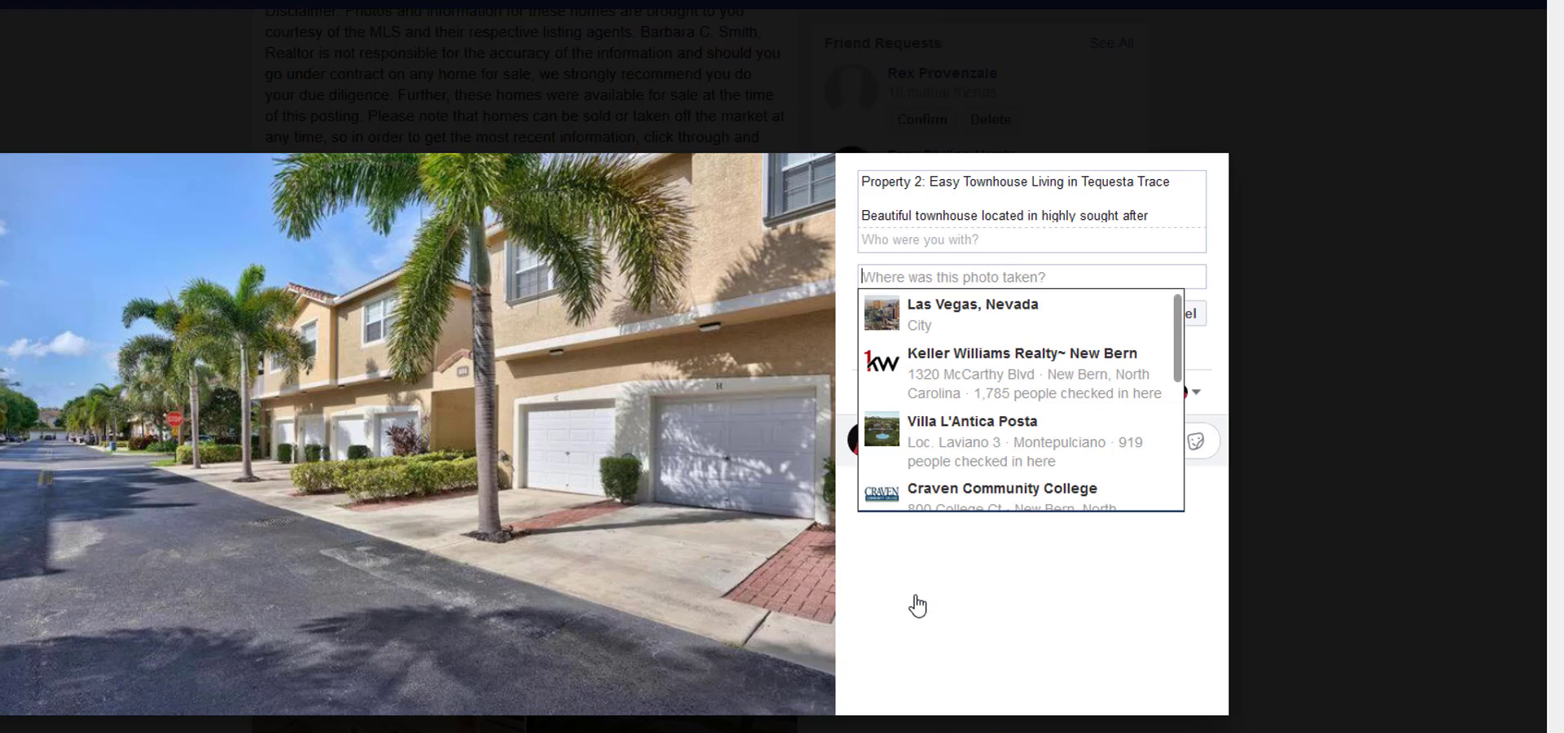
{"action": "type", "text": "te"}
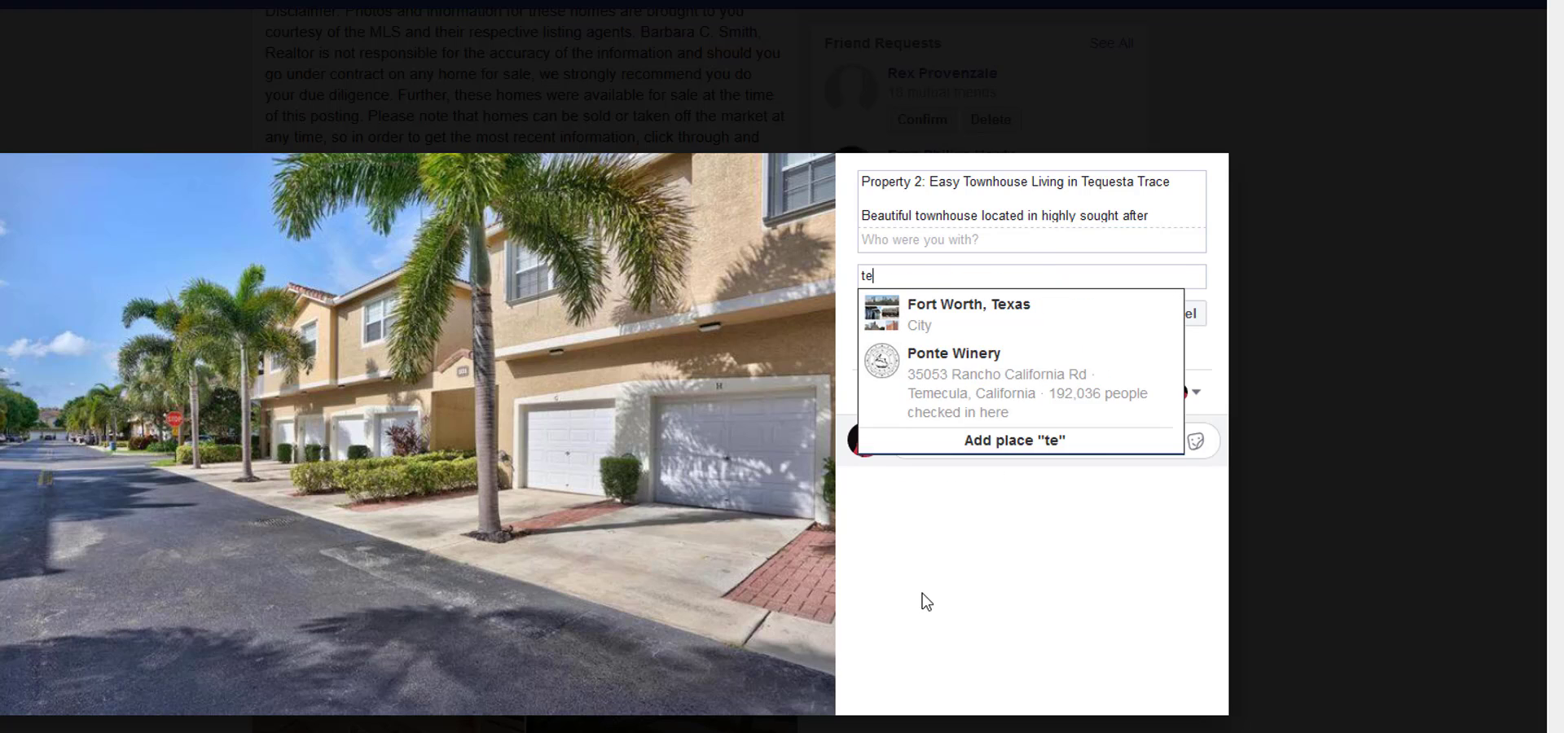
{"action": "type", "text": "questa"}
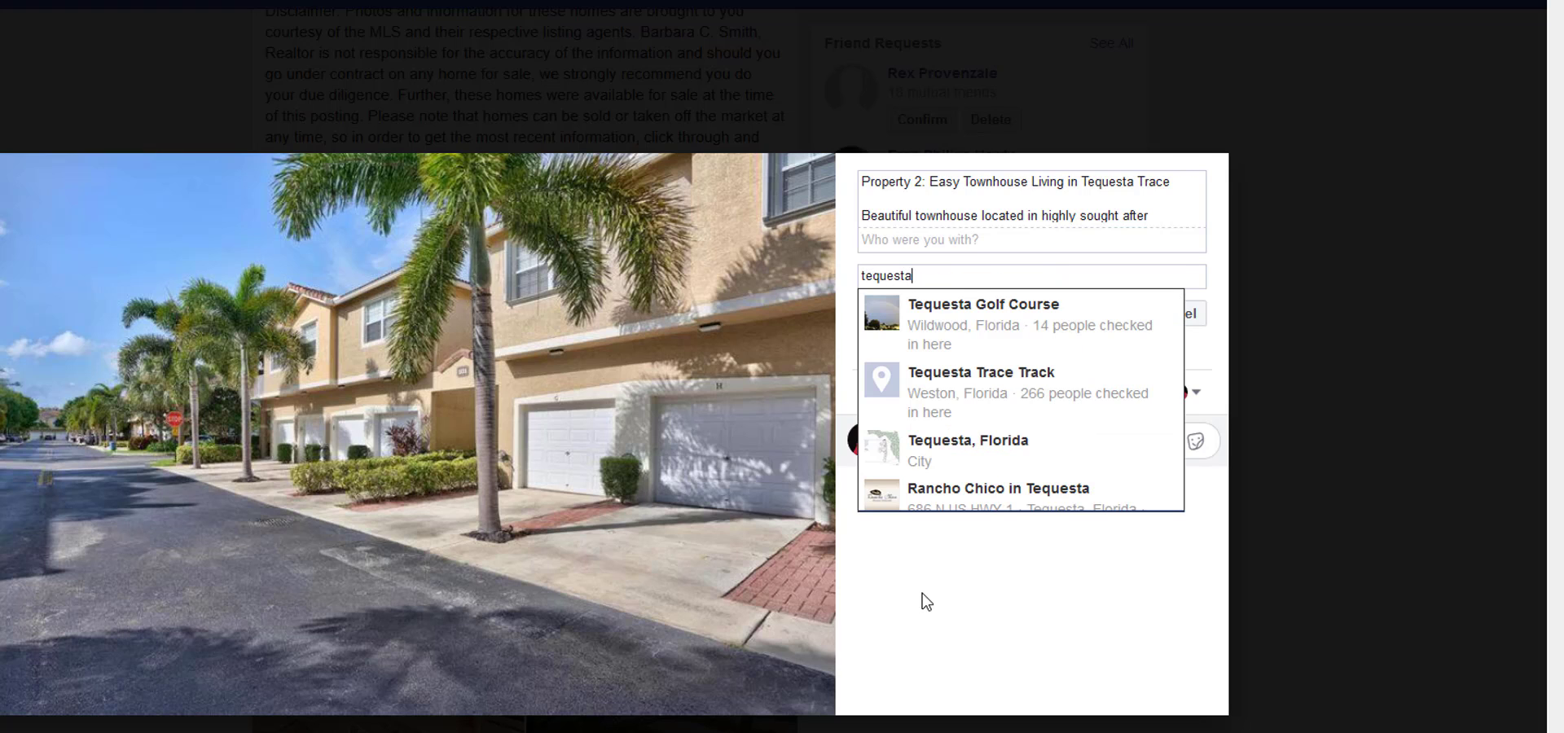
{"action": "left_click", "coordinate": [965, 453]}
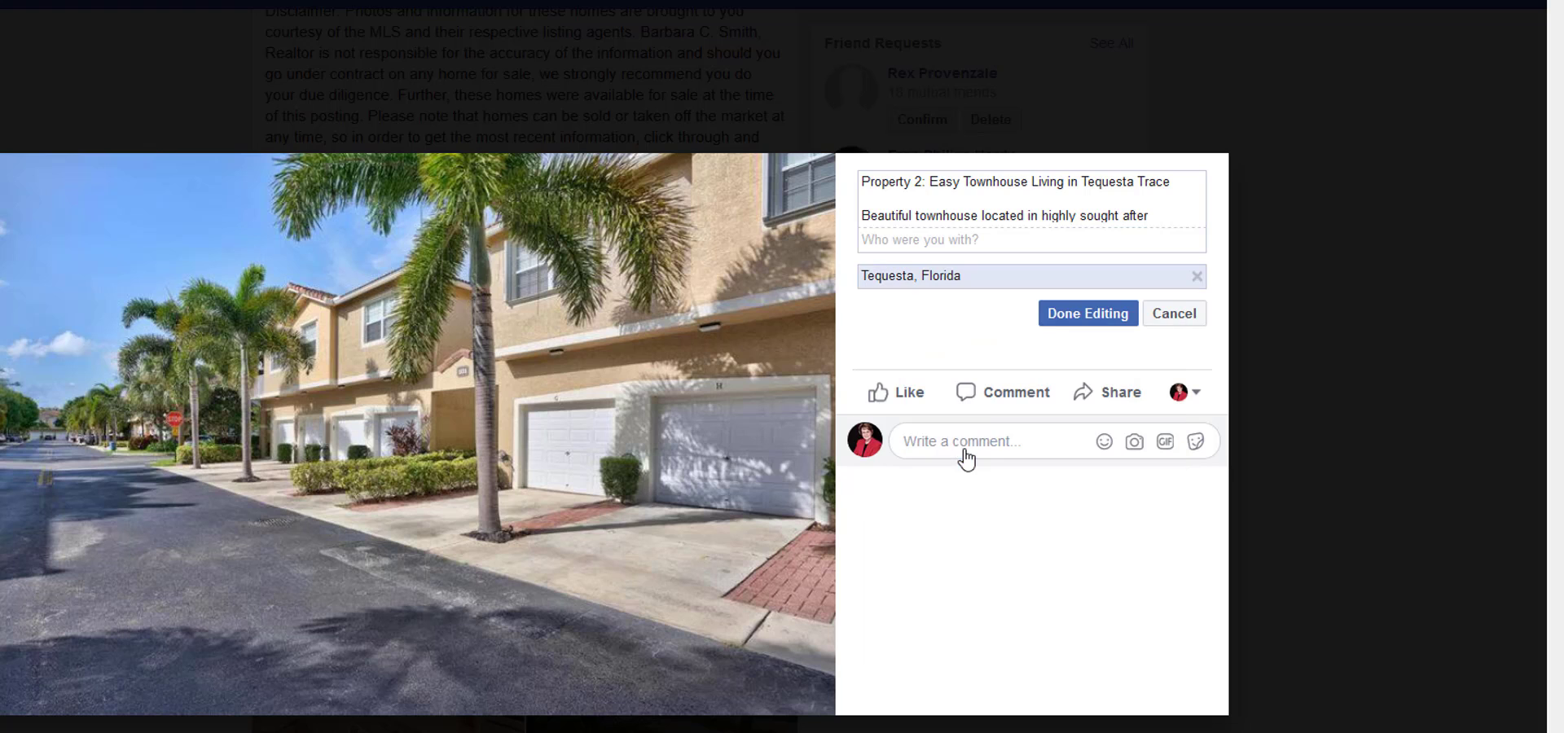
{"action": "left_click", "coordinate": [1053, 318]}
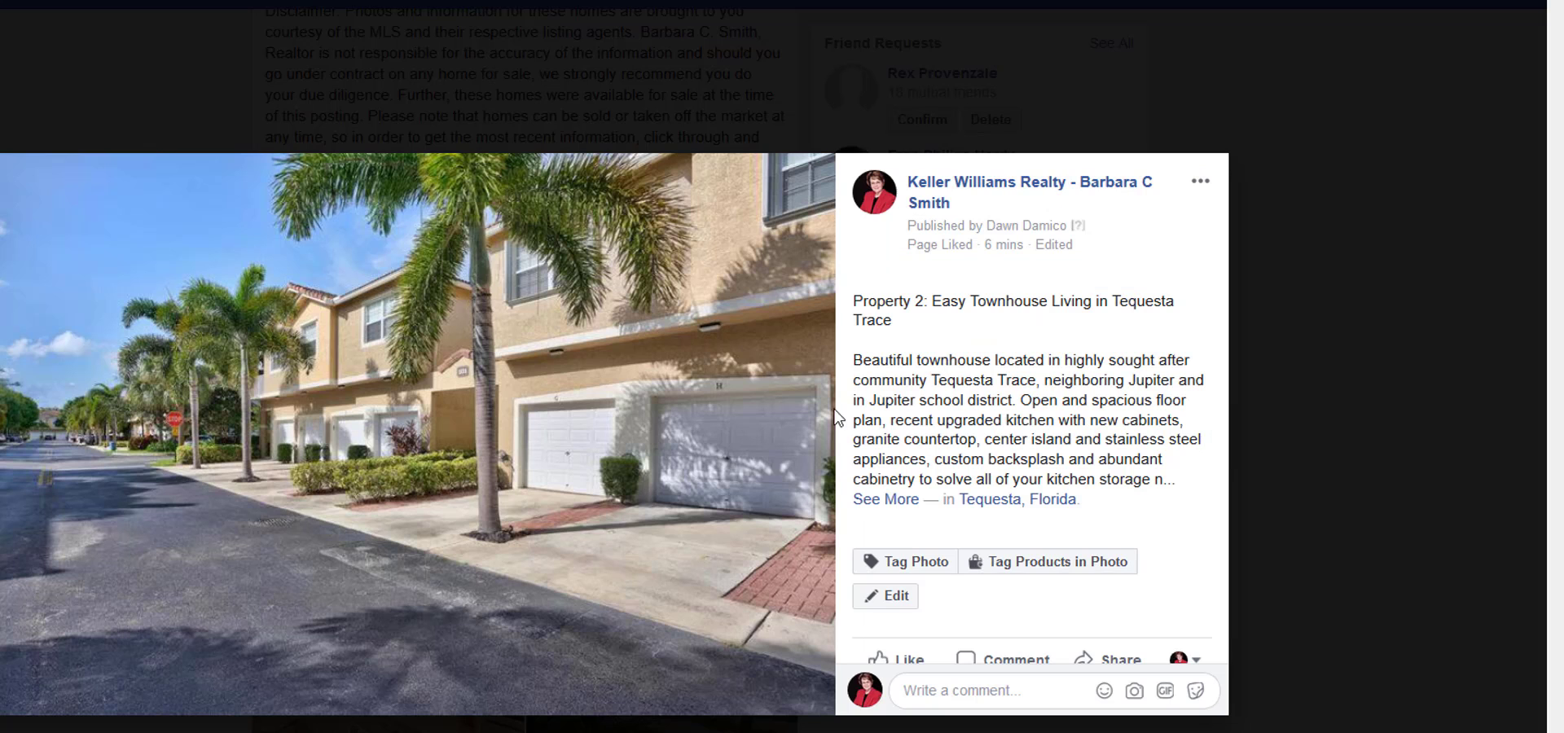
Advance to Property 2's white-cabinet kitchen photo, add Tequesta, Florida as its location and save it.
{"action": "left_click", "coordinate": [800, 450]}
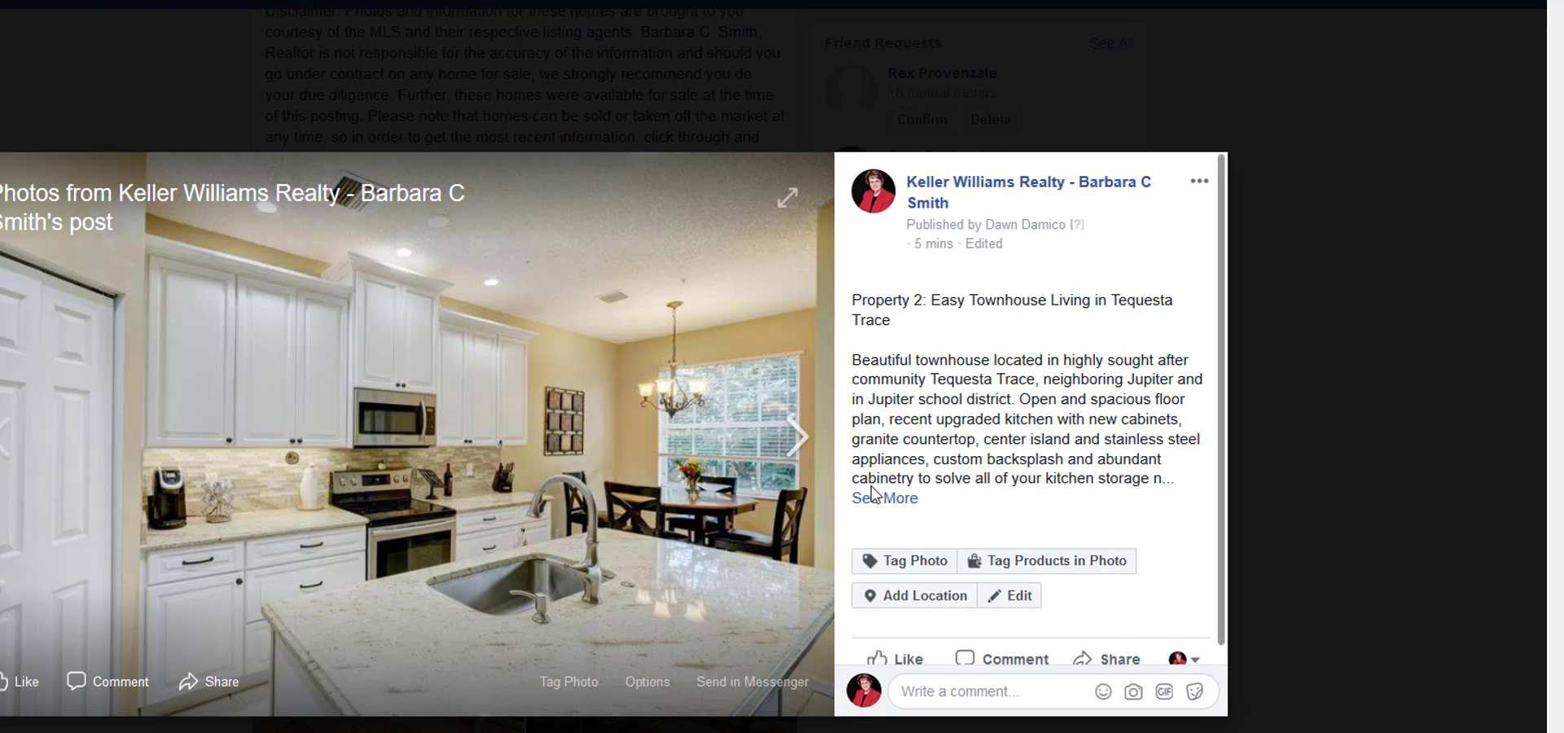
{"action": "left_click", "coordinate": [918, 592]}
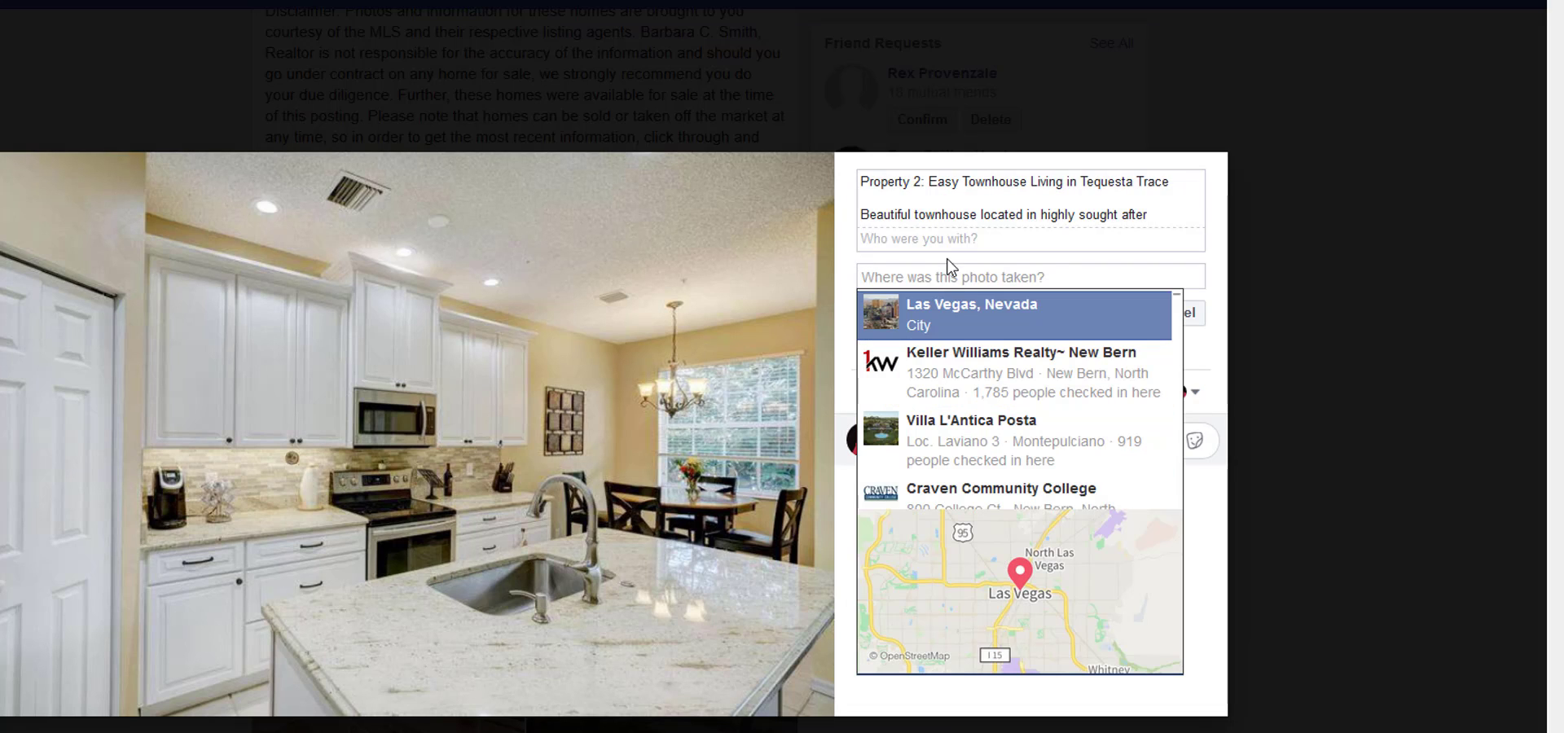
{"action": "type", "text": "tequ"}
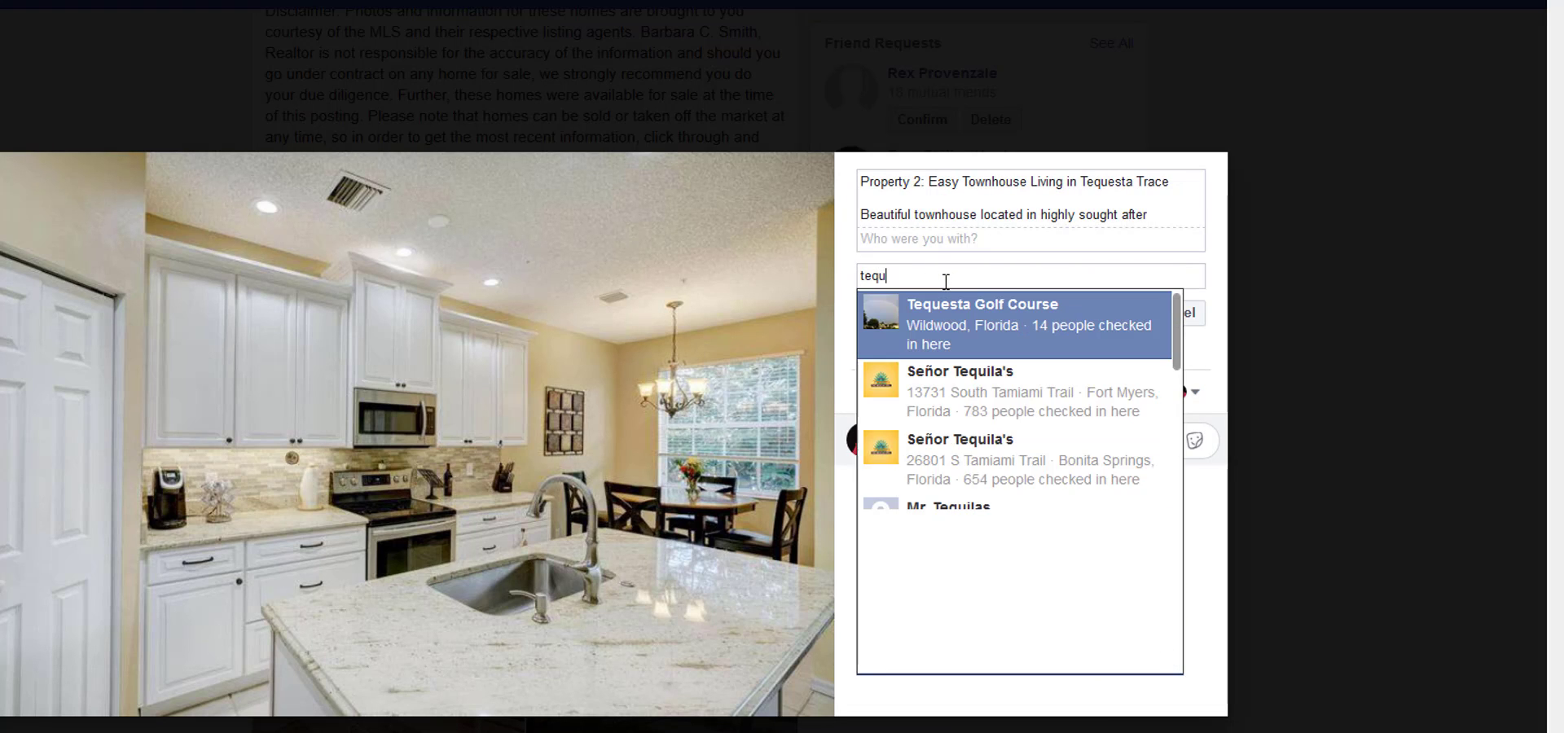
{"action": "type", "text": "esta, fl"}
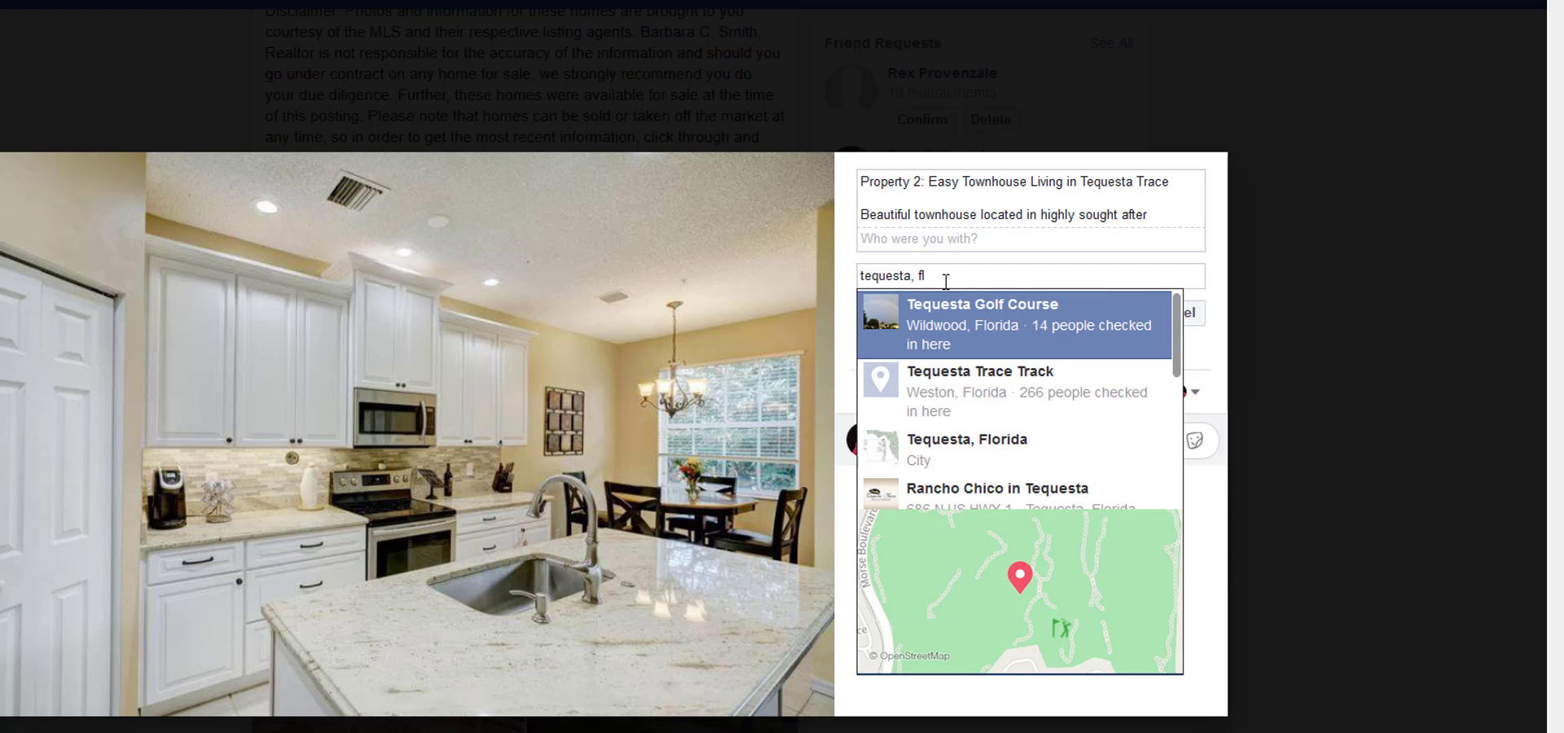
{"action": "left_click", "coordinate": [985, 448]}
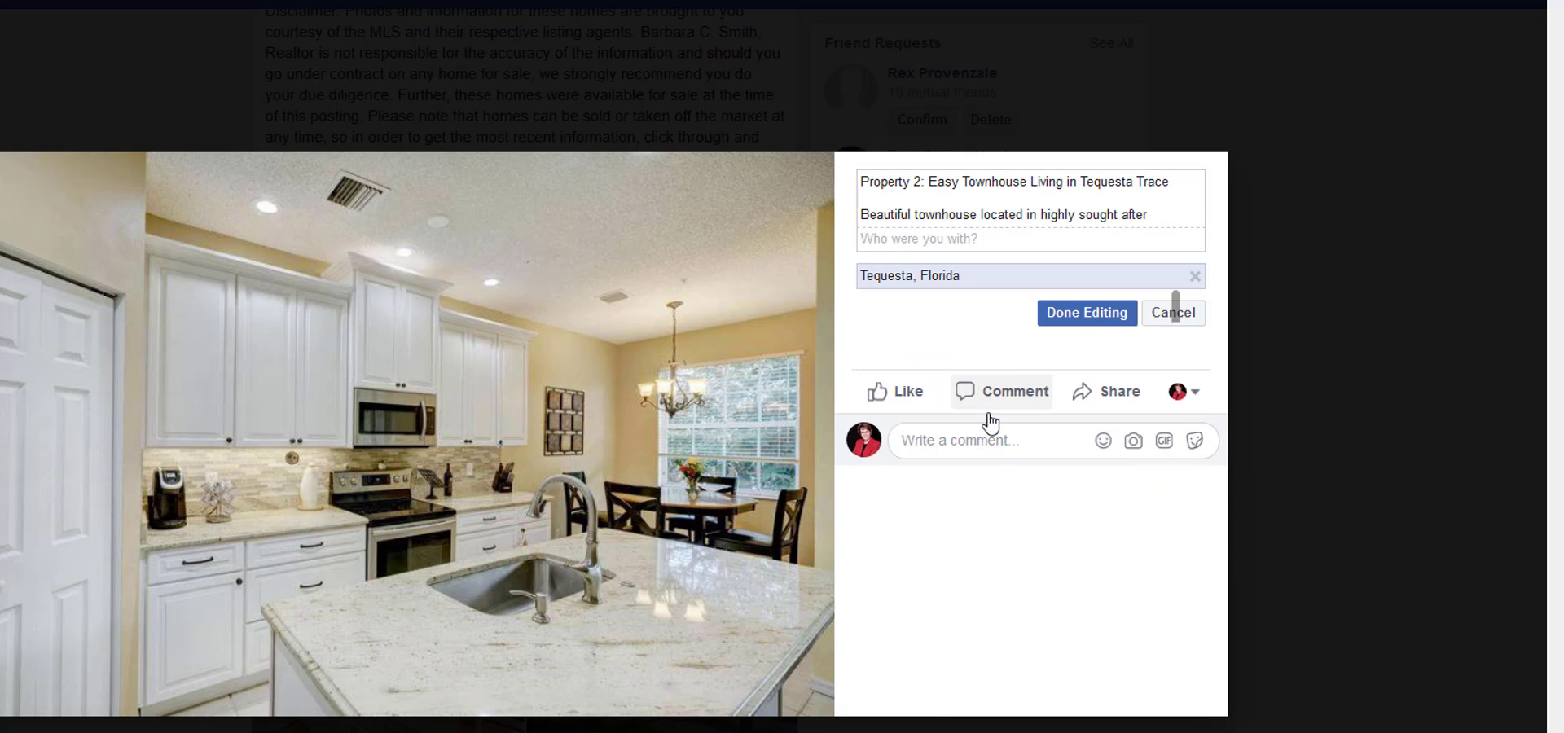
{"action": "left_click", "coordinate": [1075, 318]}
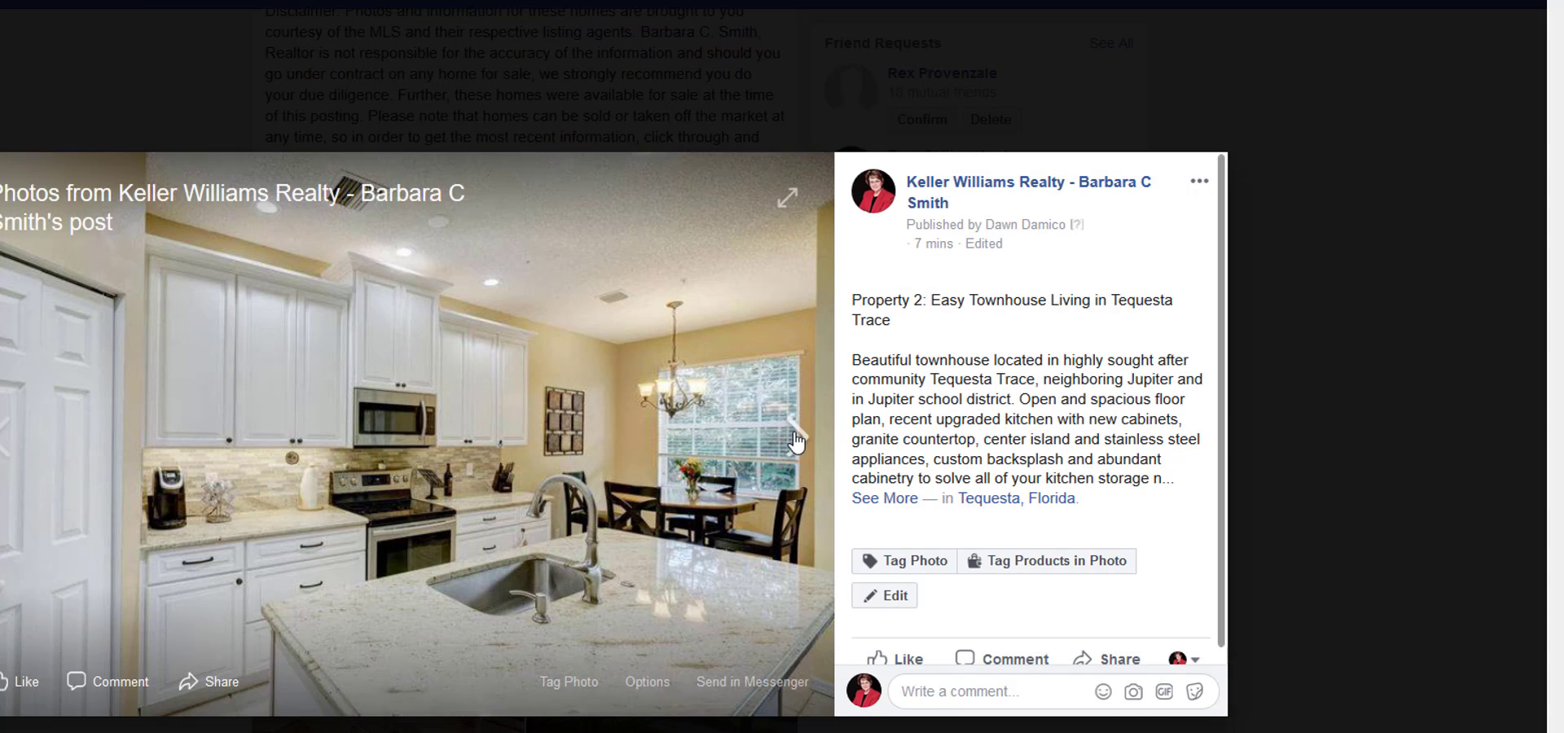
Advance to Property 2's living room photo with the gray sofa, add Tequesta, Florida as its location and save it.
{"action": "left_click", "coordinate": [792, 439]}
{"action": "left_click", "coordinate": [923, 594]}
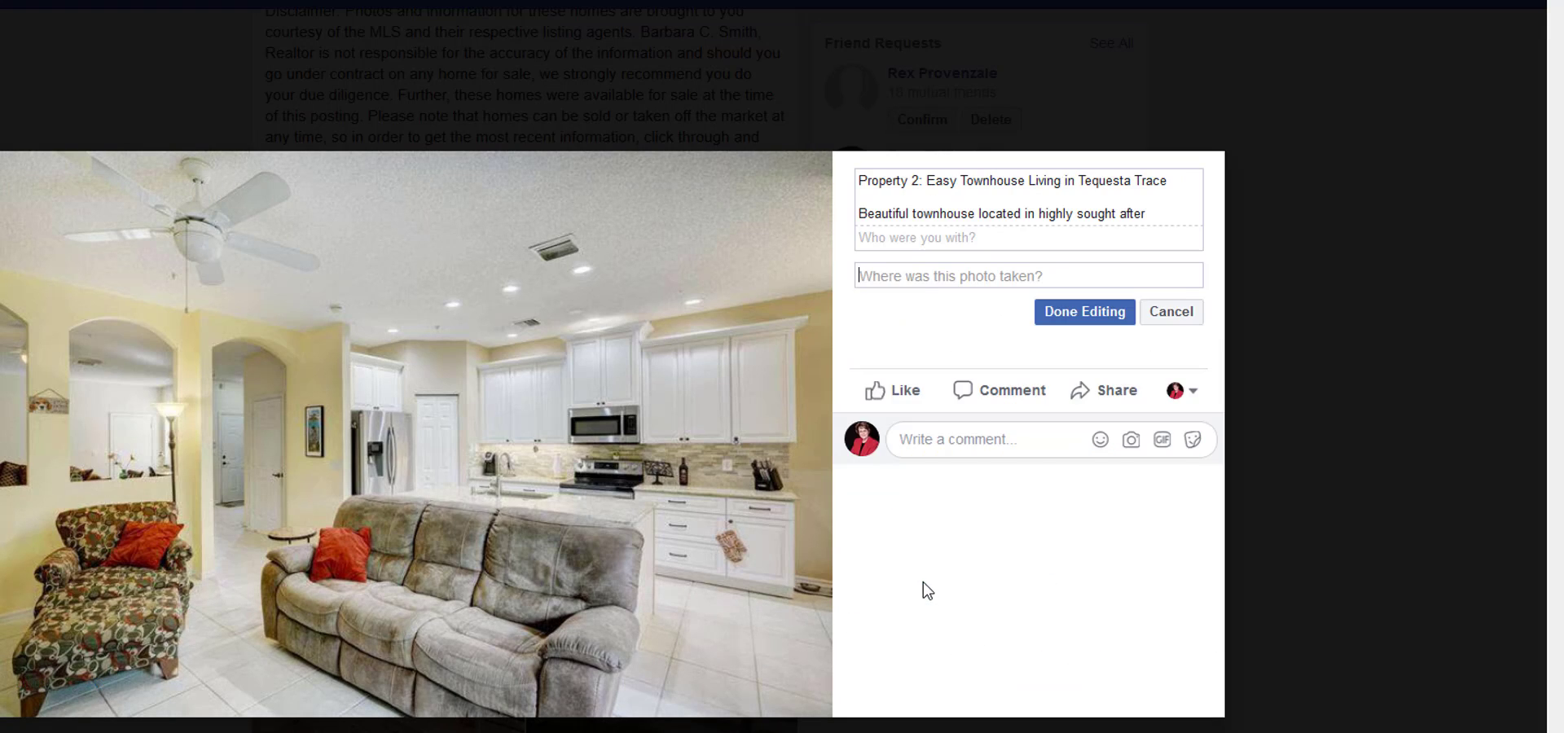
{"action": "type", "text": "tequests"}
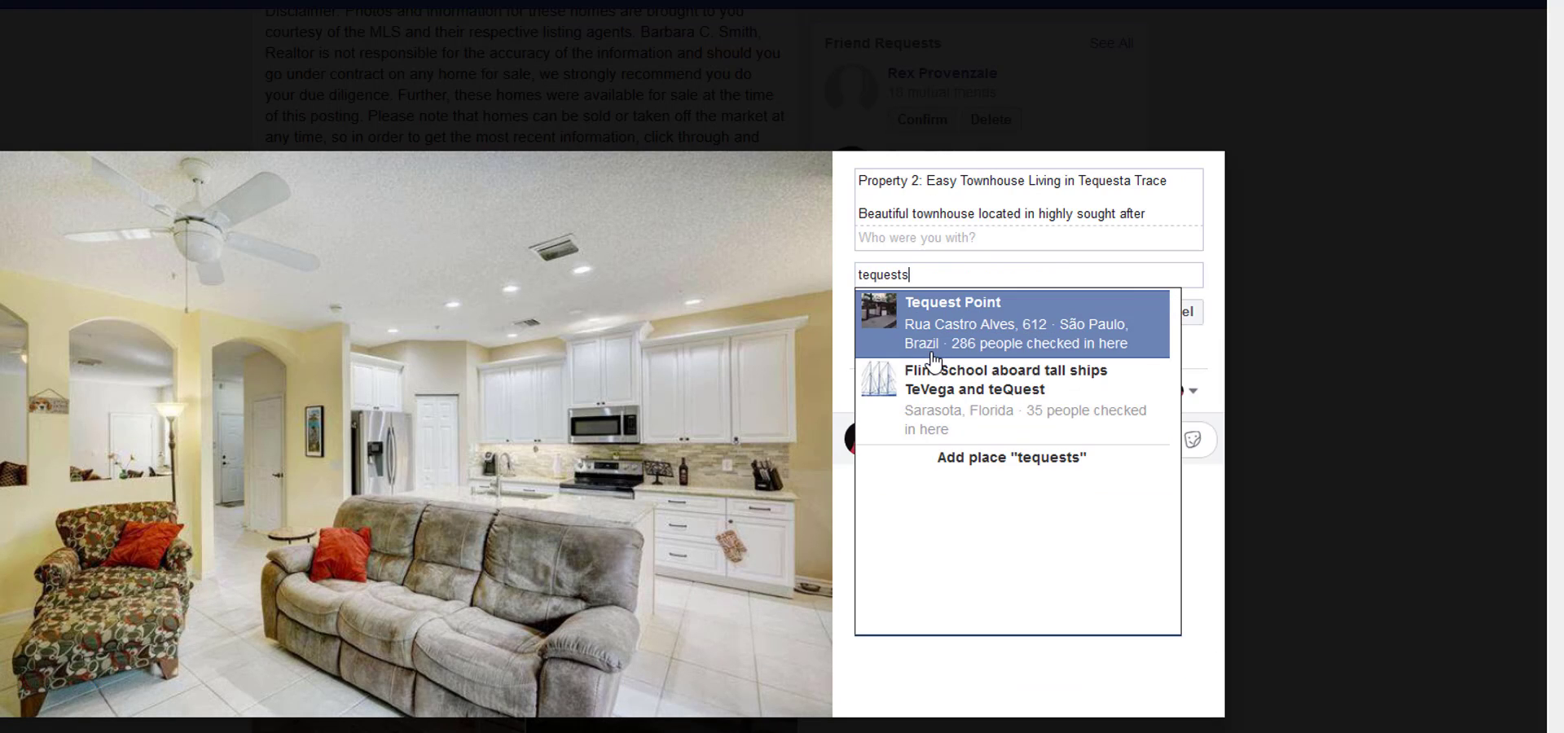
{"action": "key", "text": "BackSpace"}
{"action": "type", "text": "a,"}
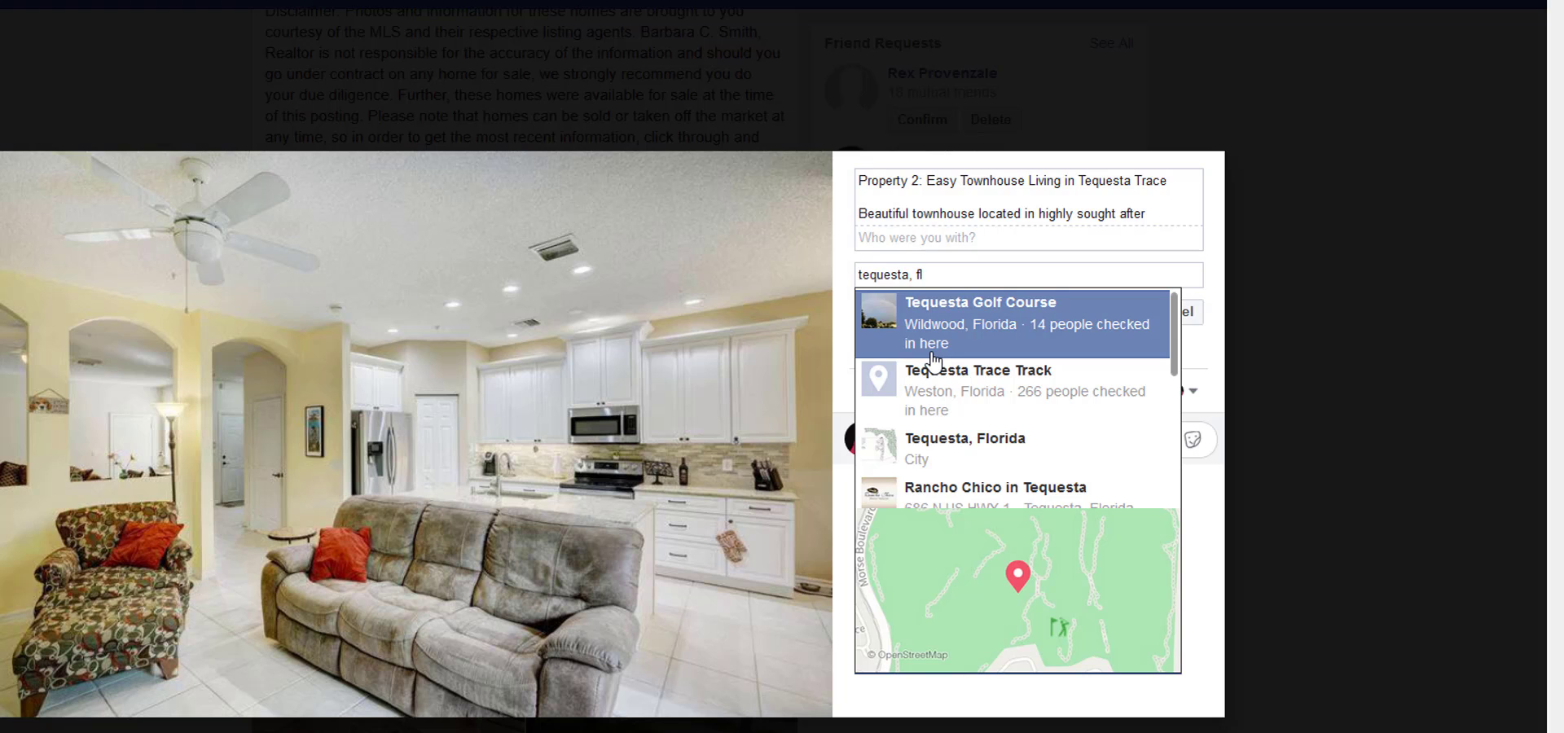
{"action": "type", "text": " fl"}
{"action": "left_click", "coordinate": [934, 453]}
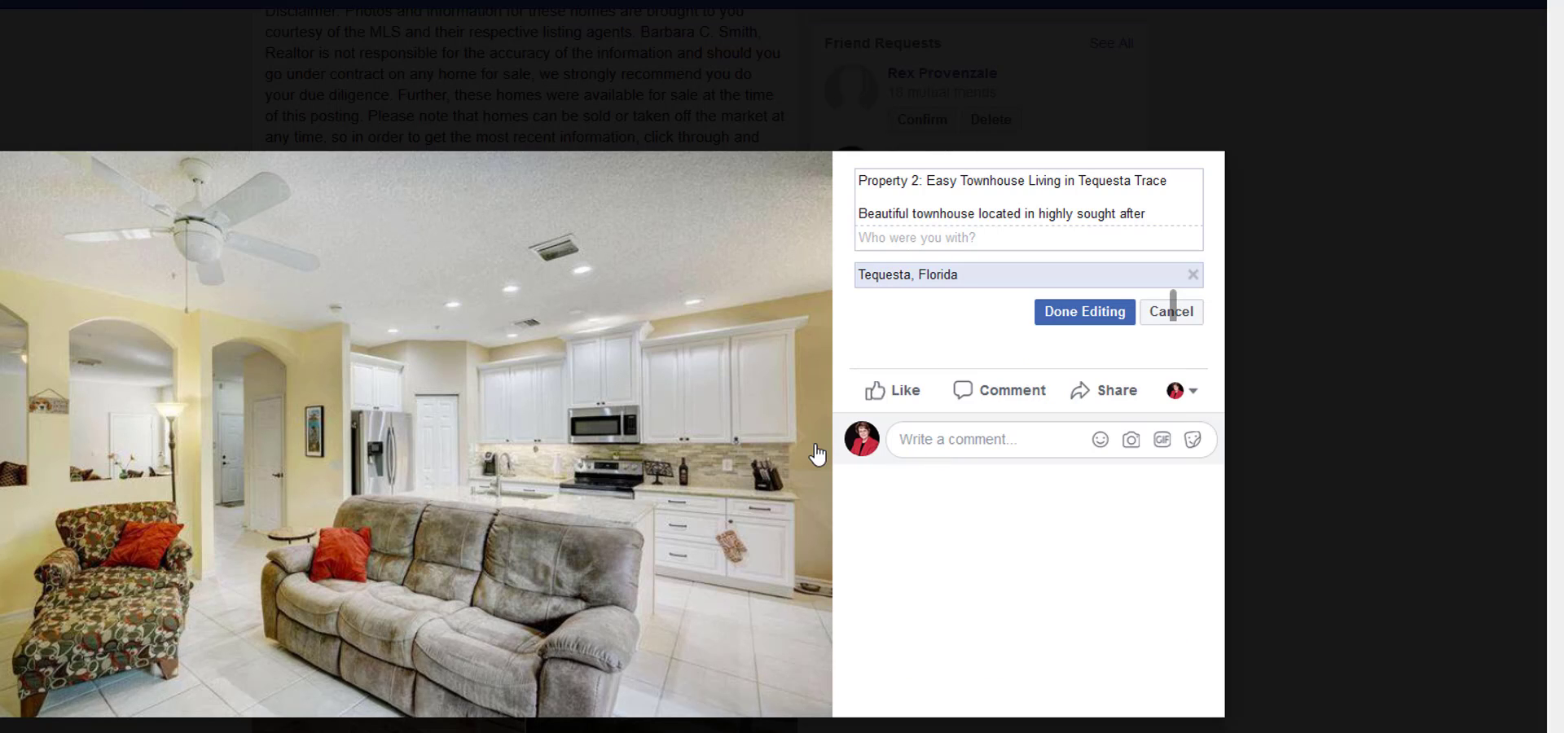
{"action": "left_click", "coordinate": [1080, 313]}
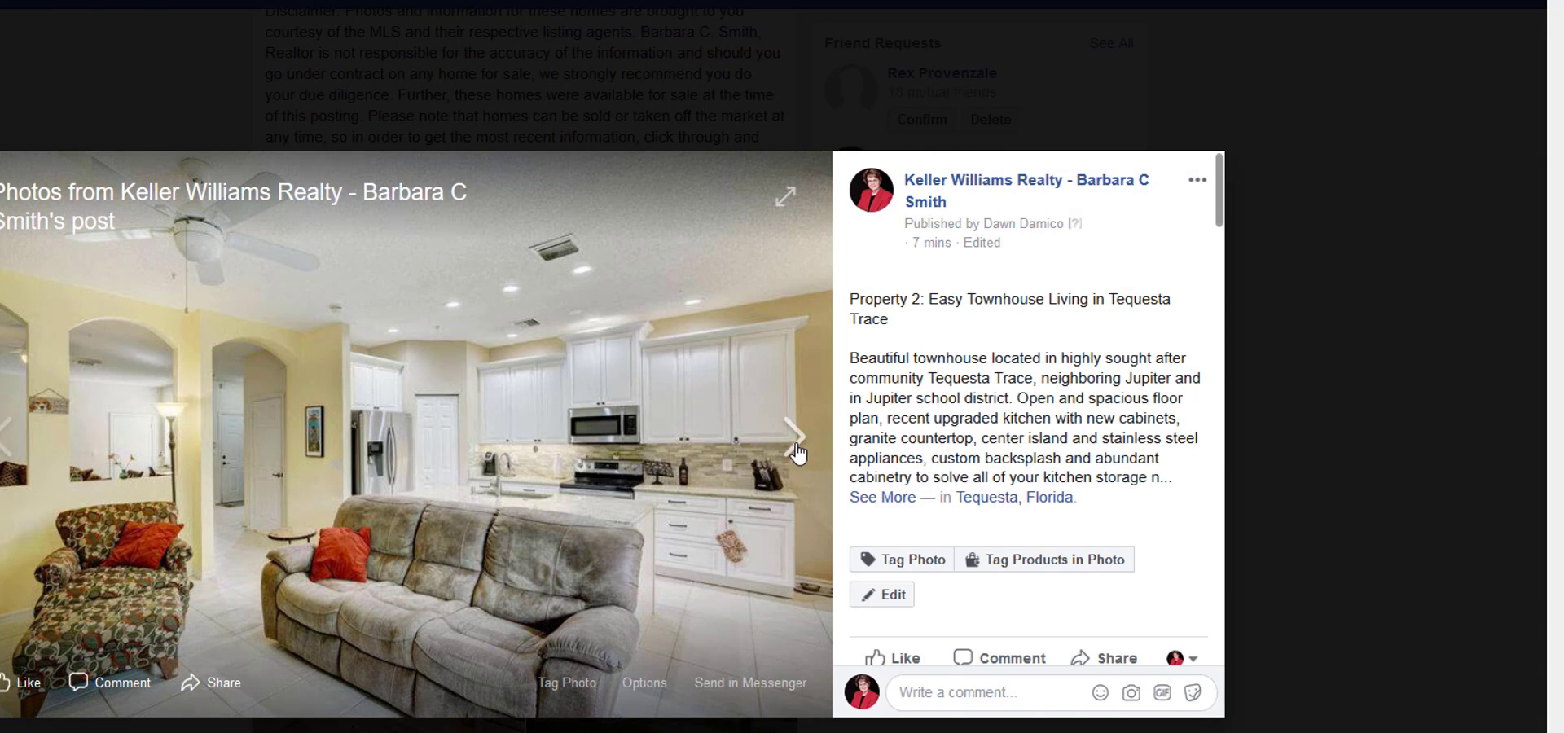
Advance to Property 3's house exterior photo and look up that property's city in the Notepad listing notes.
{"action": "left_click", "coordinate": [795, 453]}
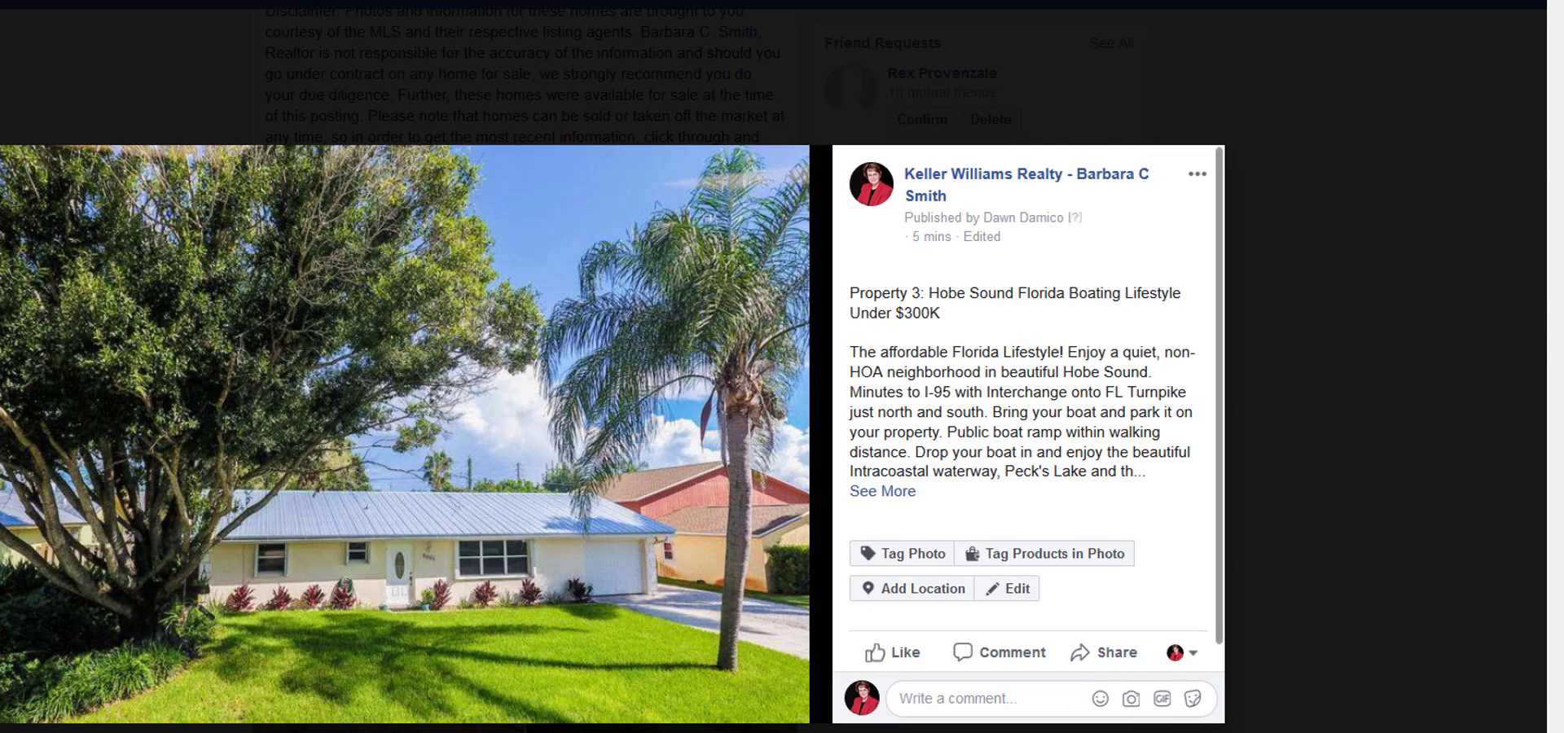
{"action": "key", "text": "alt+Tab"}
{"action": "scroll", "coordinate": [1230, 547], "scroll_direction": "down", "scroll_amount": 6}
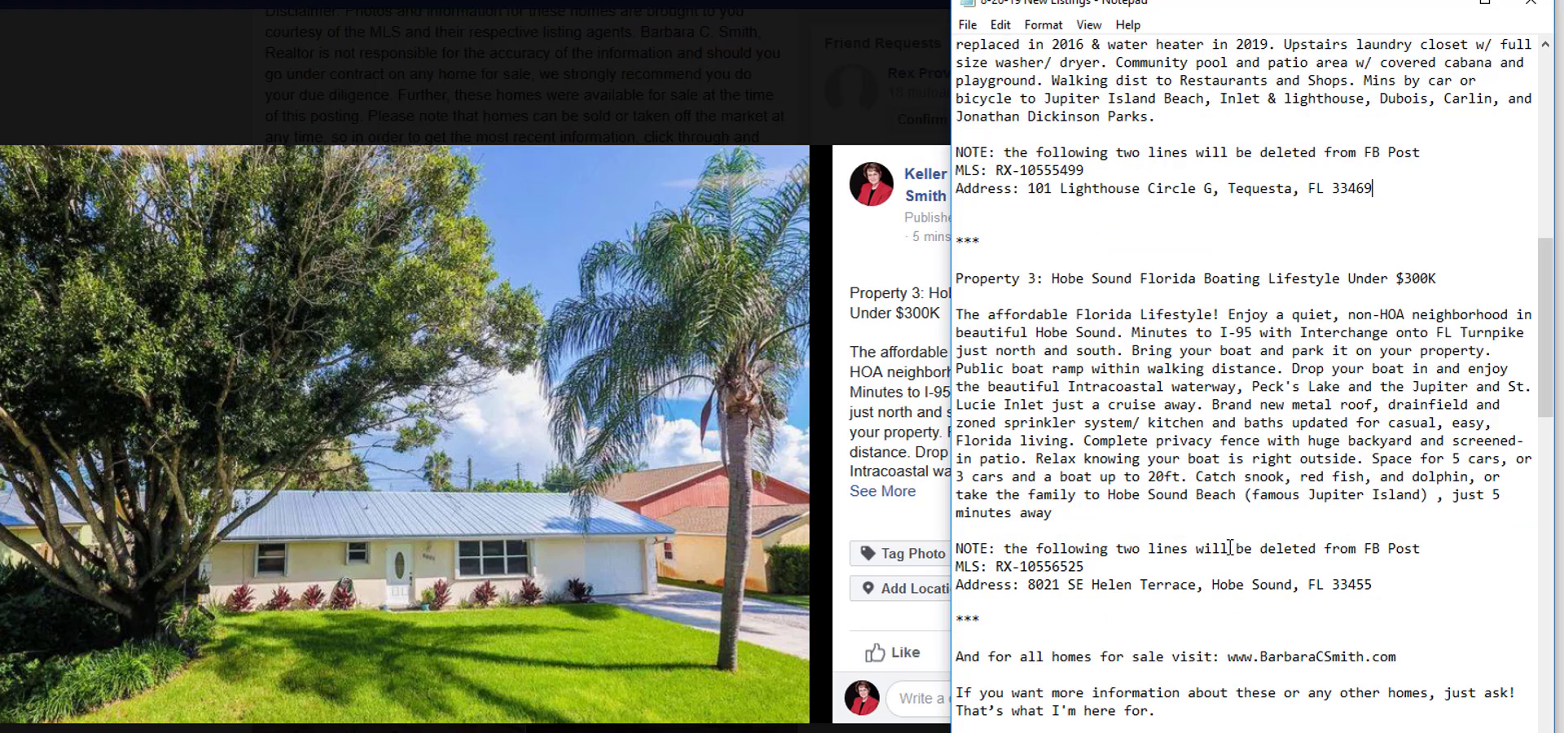
{"action": "left_click_drag", "start_coordinate": [1213, 583], "coordinate": [1351, 583]}
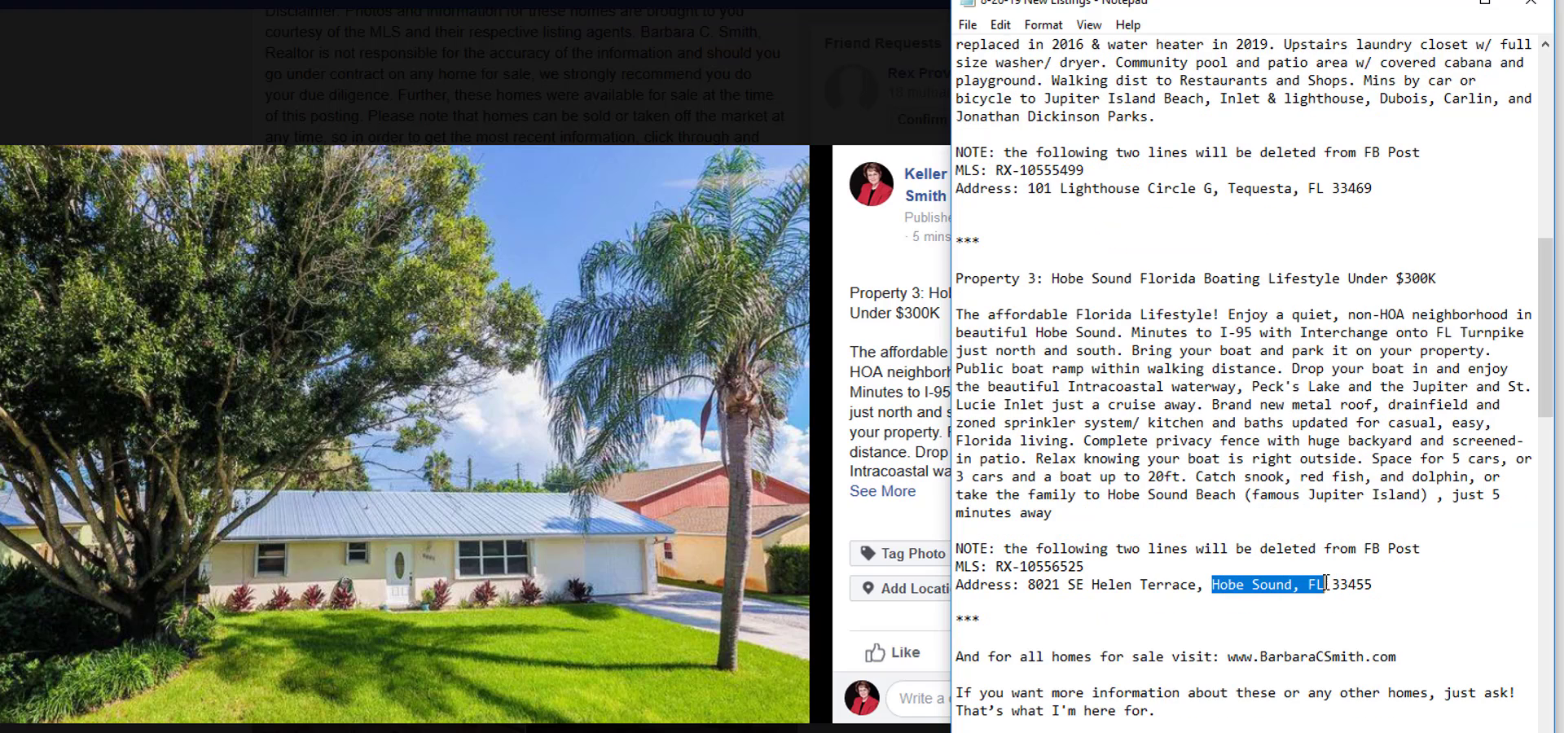
{"action": "left_click", "coordinate": [1393, 622]}
Return to Facebook, add Hobe Sound, Florida as the Property 3 house exterior photo's location and save it.
{"action": "left_click", "coordinate": [849, 267]}
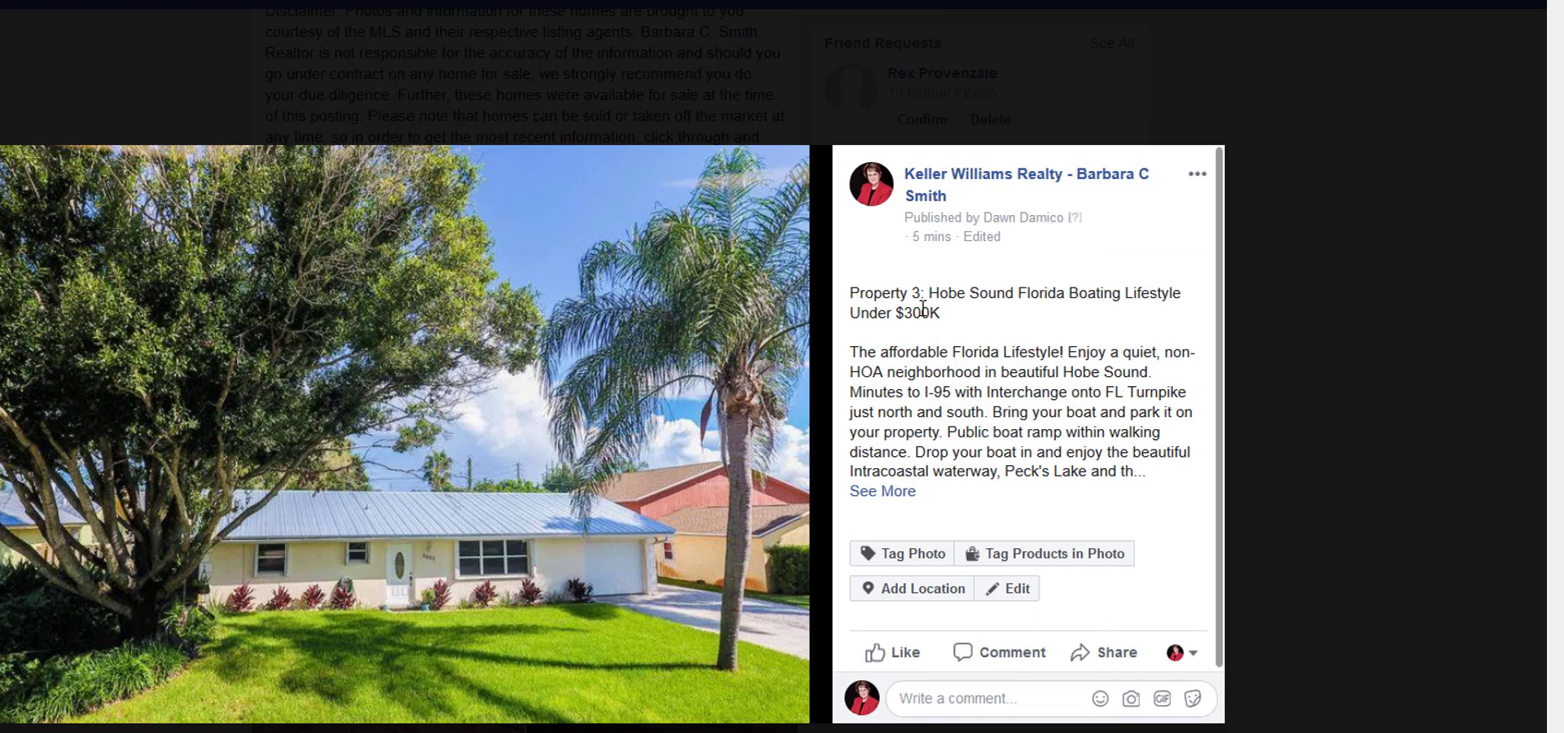
{"action": "left_click", "coordinate": [936, 594]}
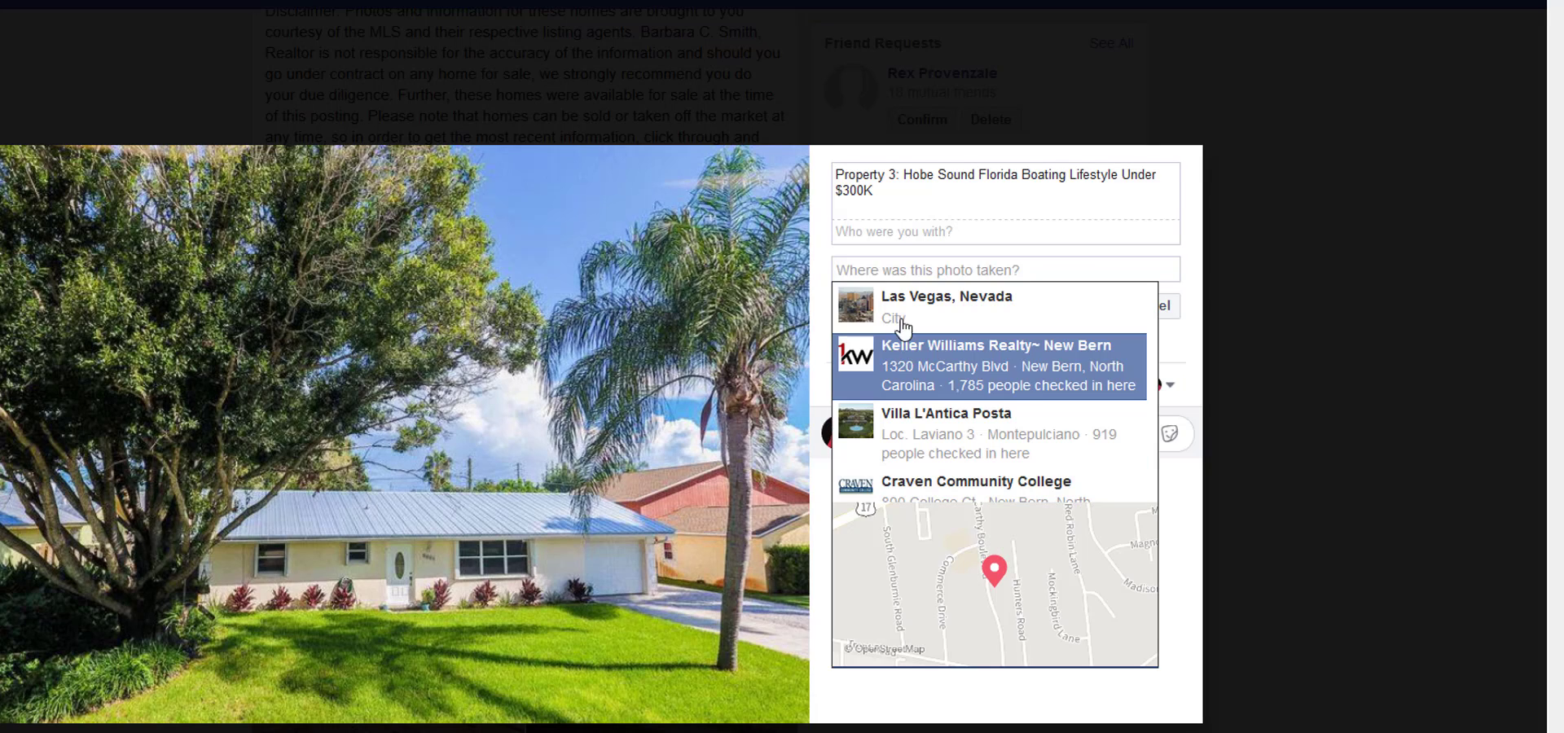
{"action": "type", "text": "hobe "}
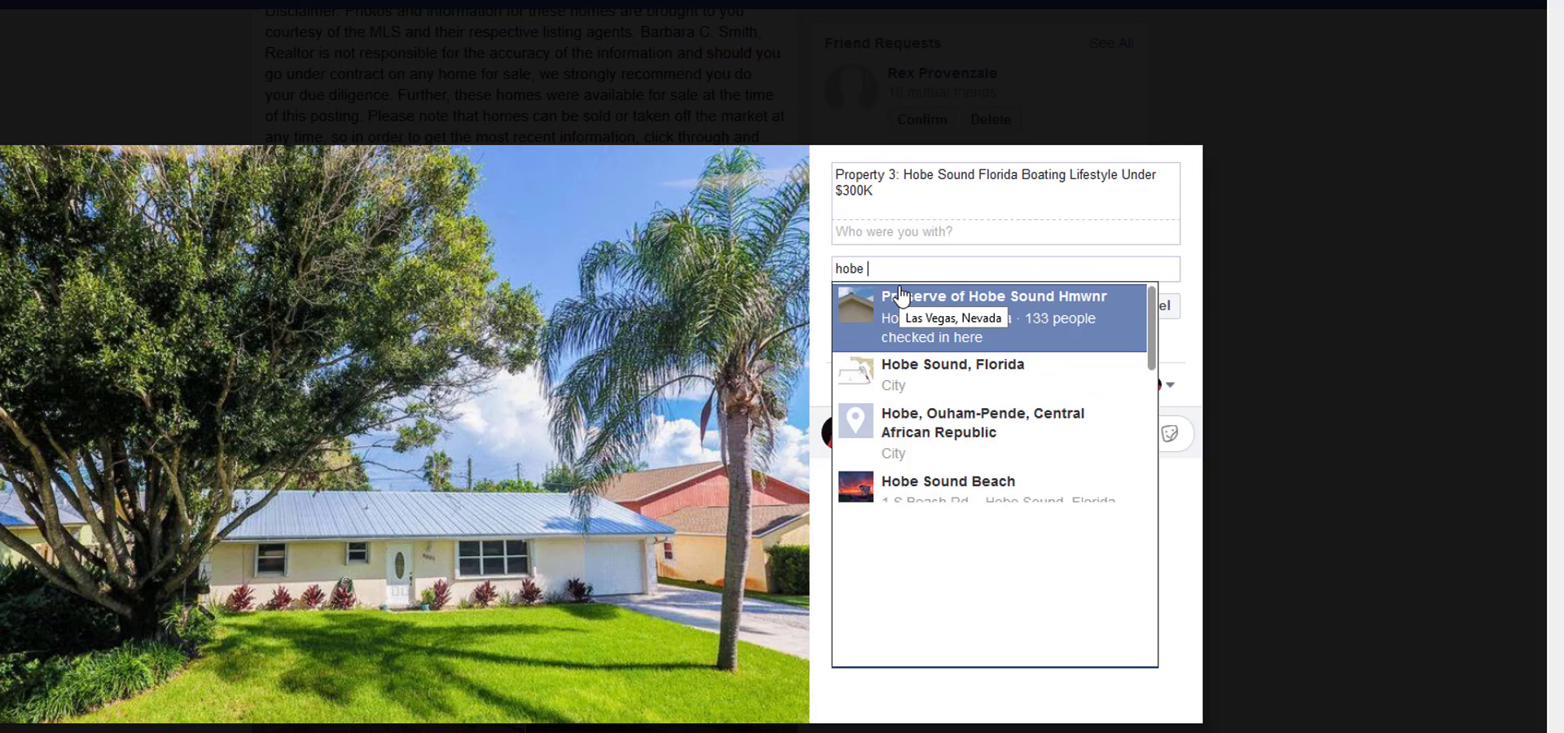
{"action": "type", "text": "sound, fl"}
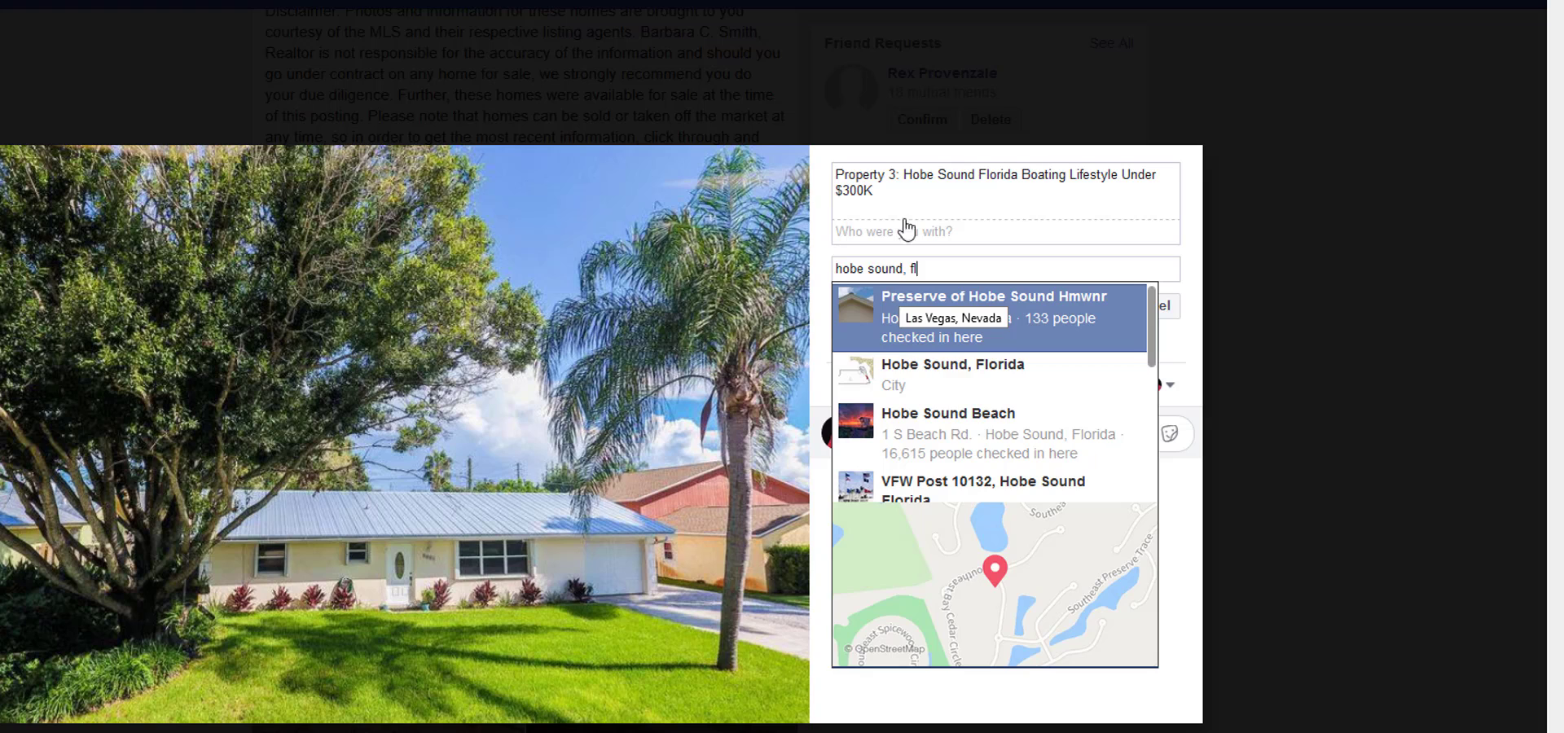
{"action": "left_click", "coordinate": [981, 366]}
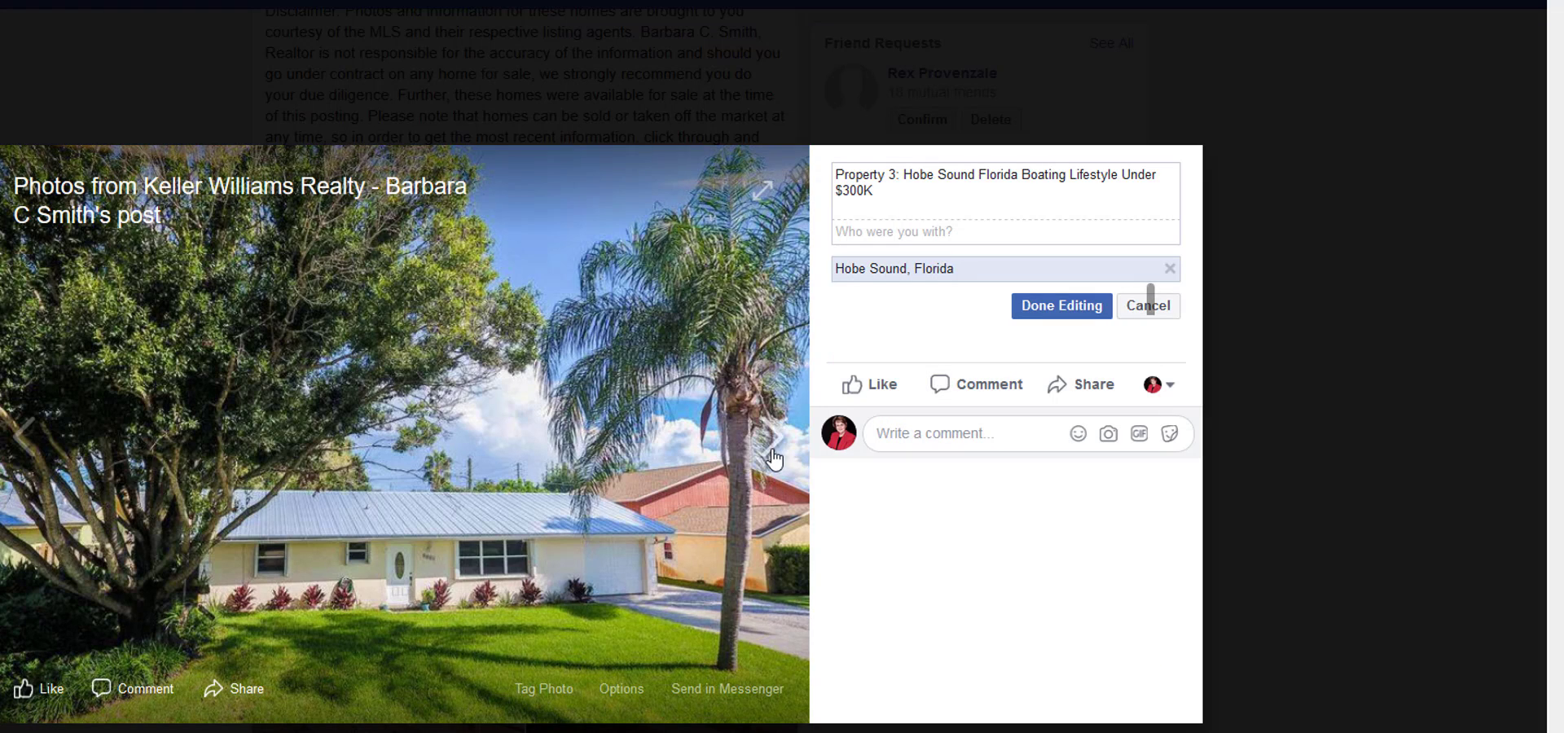
{"action": "left_click", "coordinate": [1023, 311]}
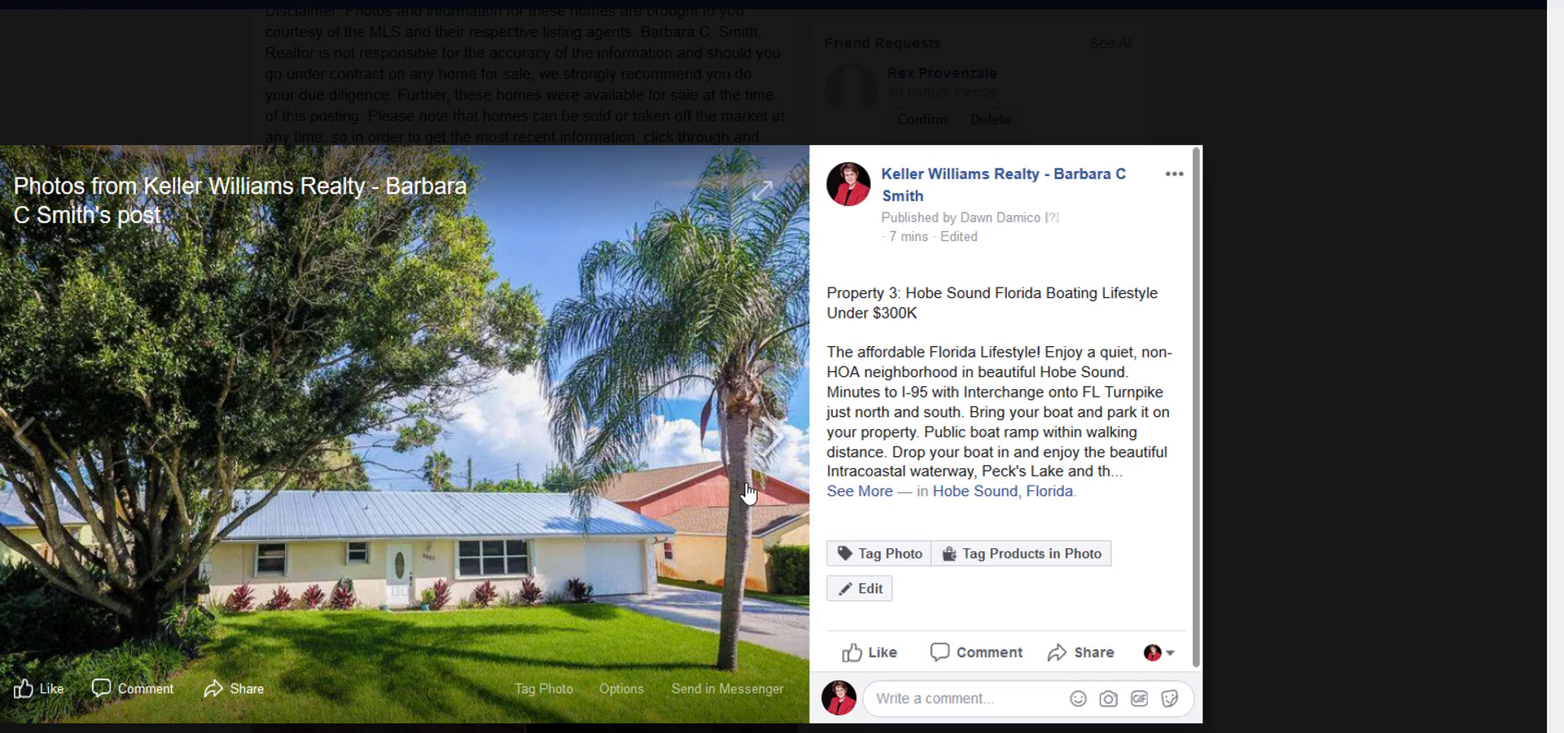
Advance to Property 3's aerial Boat Ramp photo, add Hobe Sound, Florida as its location and save it.
{"action": "left_click", "coordinate": [769, 446]}
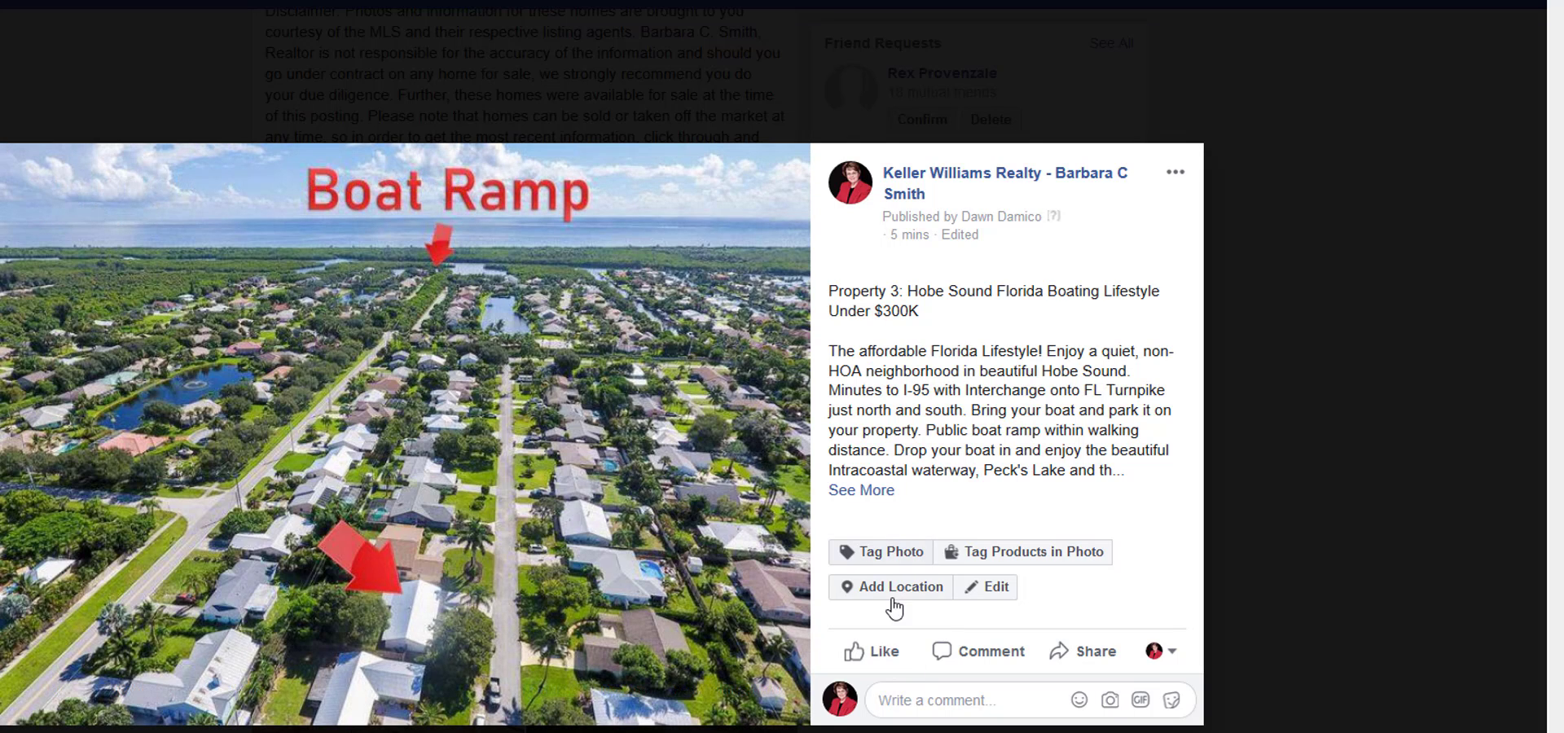
{"action": "left_click", "coordinate": [890, 588]}
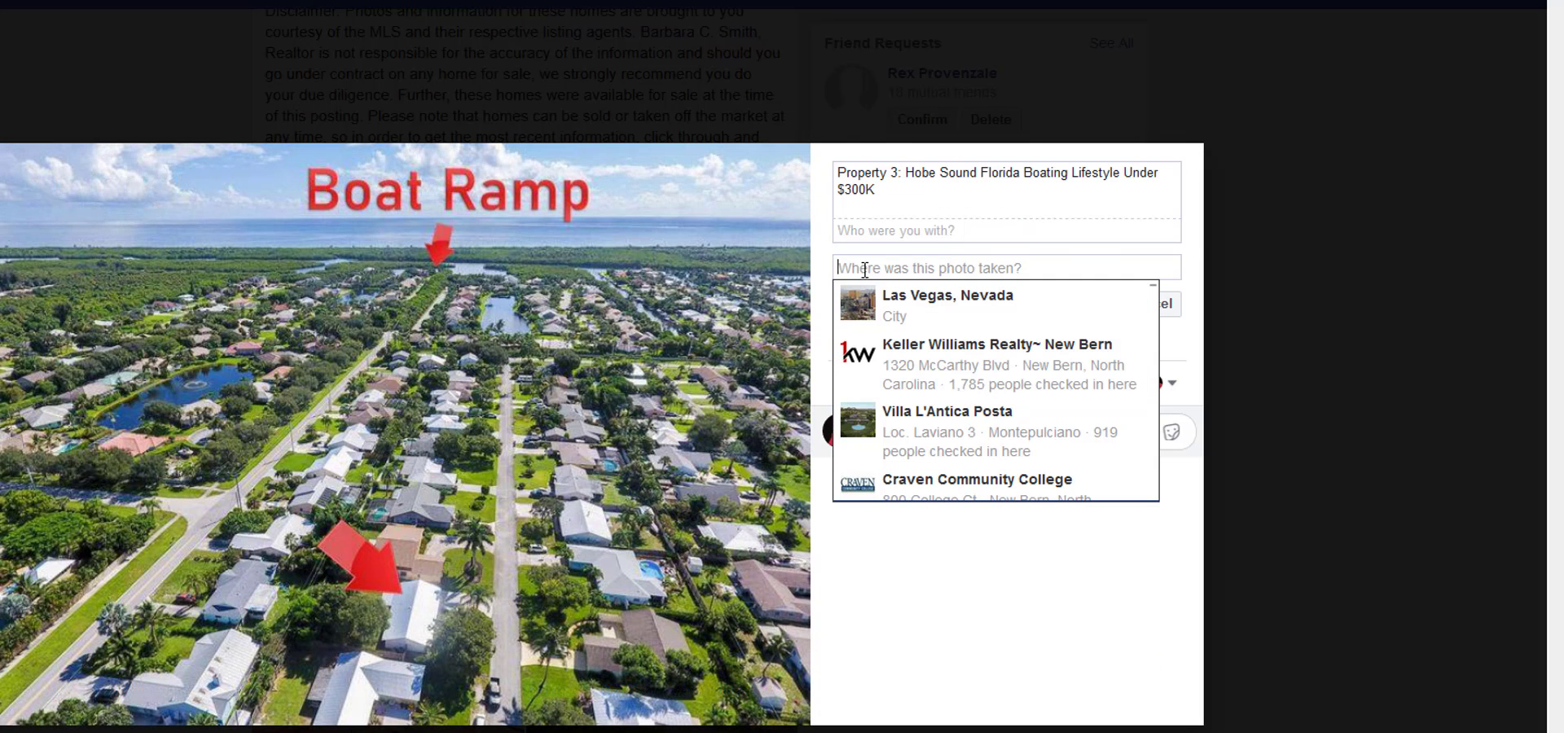
{"action": "type", "text": "hobe sound, fl"}
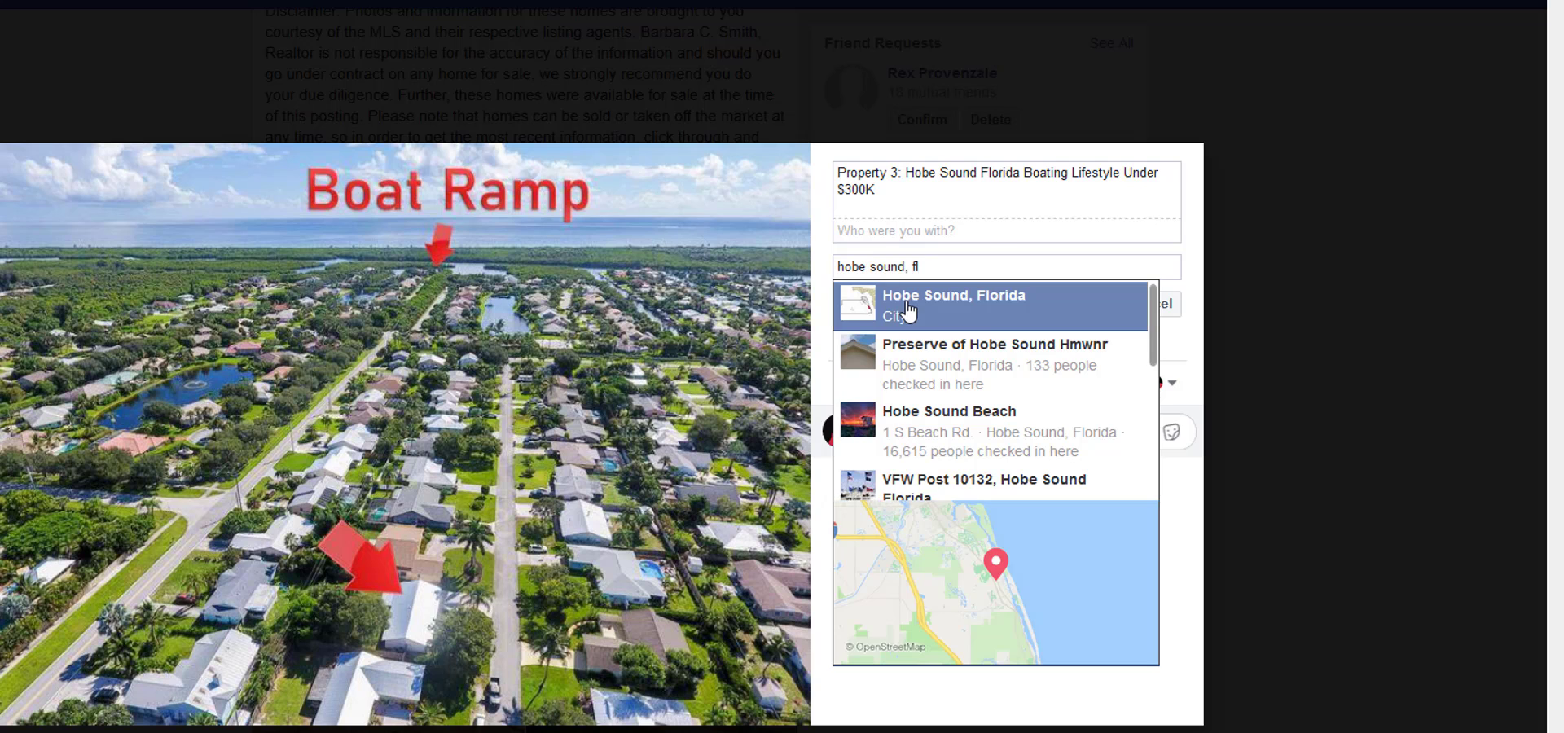
{"action": "left_click", "coordinate": [906, 295]}
{"action": "left_click", "coordinate": [1042, 311]}
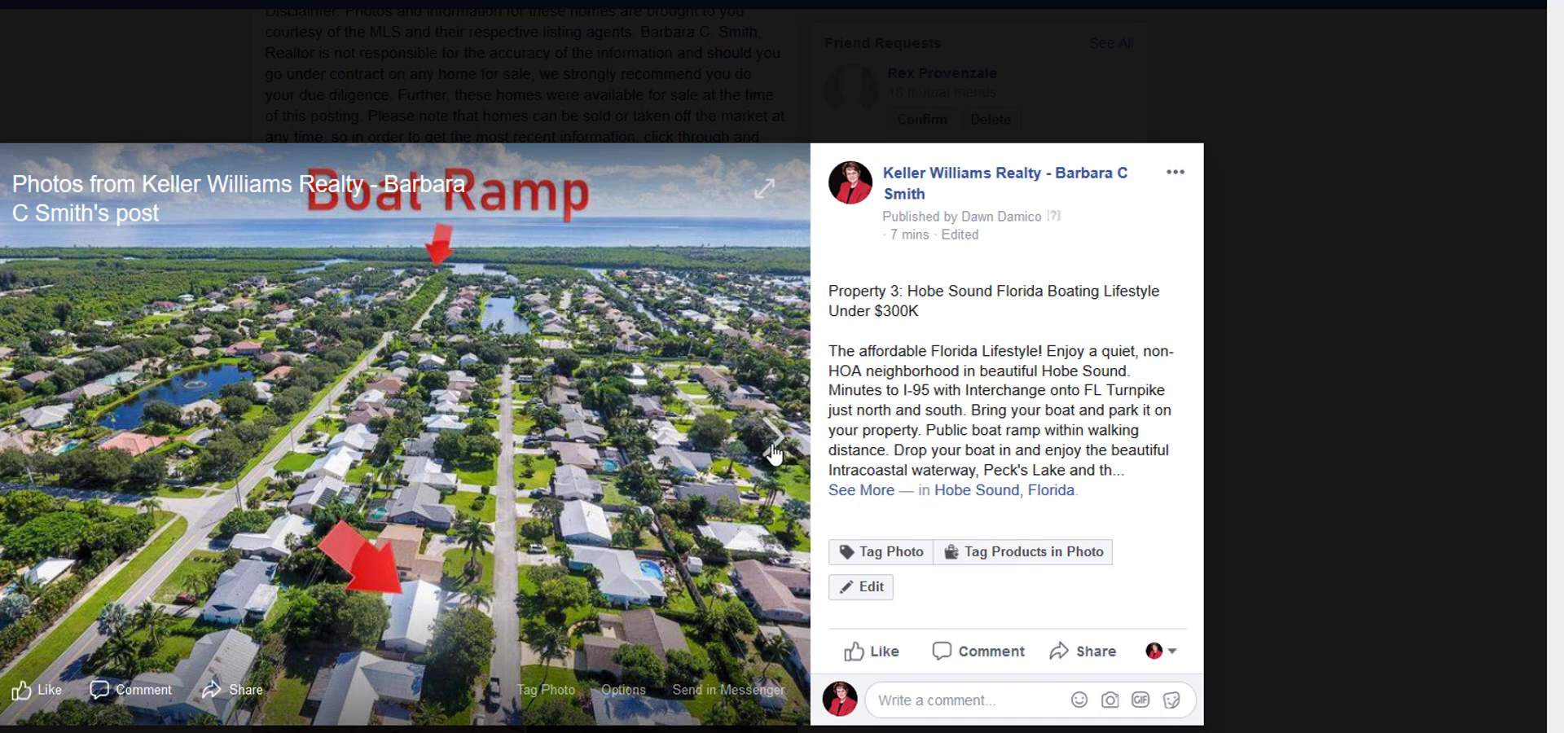
Add Hobe Sound, Florida as the location of Property 3's wood-cabinet kitchen photo, save it and close the photo viewer.
{"action": "left_click", "coordinate": [774, 448]}
{"action": "left_click", "coordinate": [931, 587]}
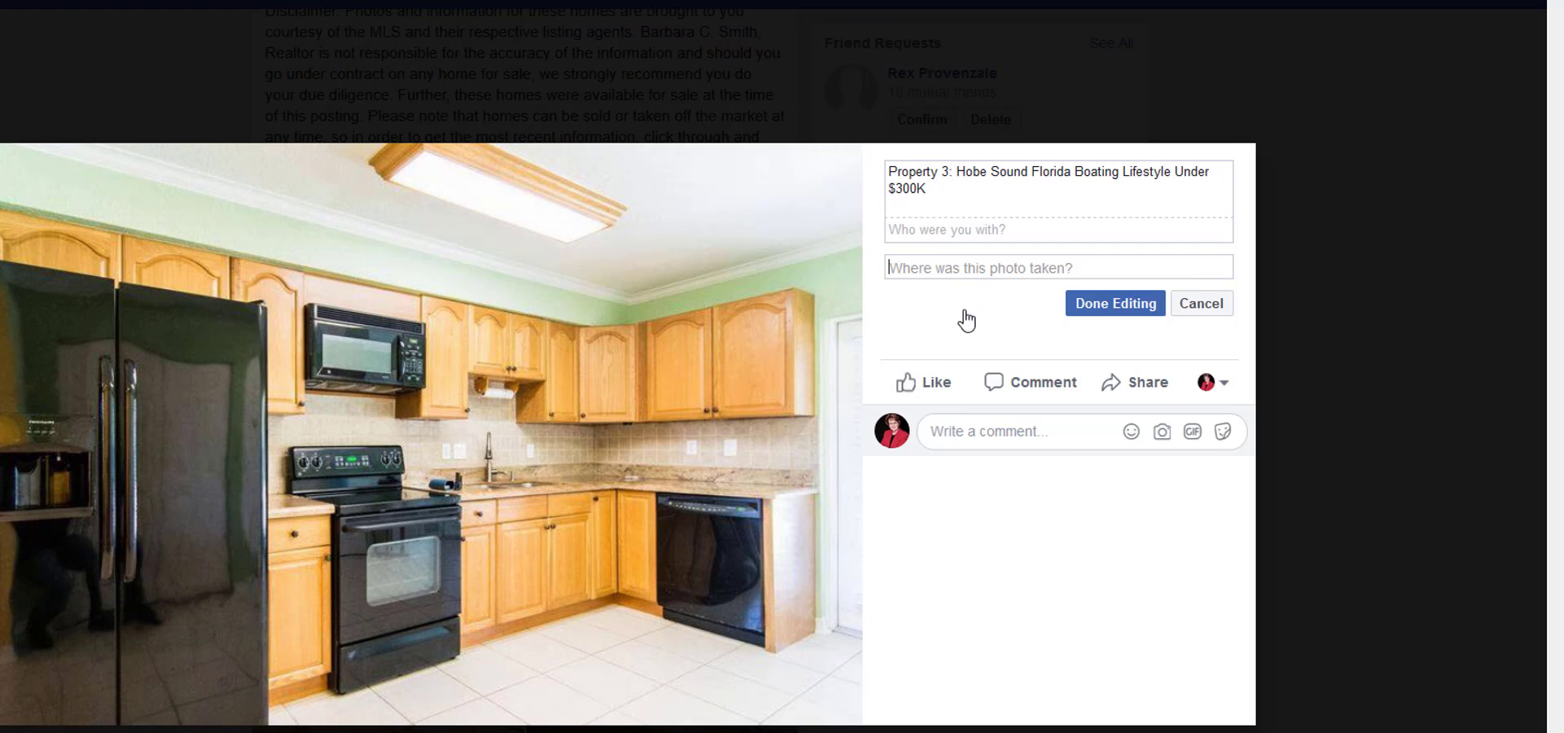
{"action": "type", "text": "hobe so"}
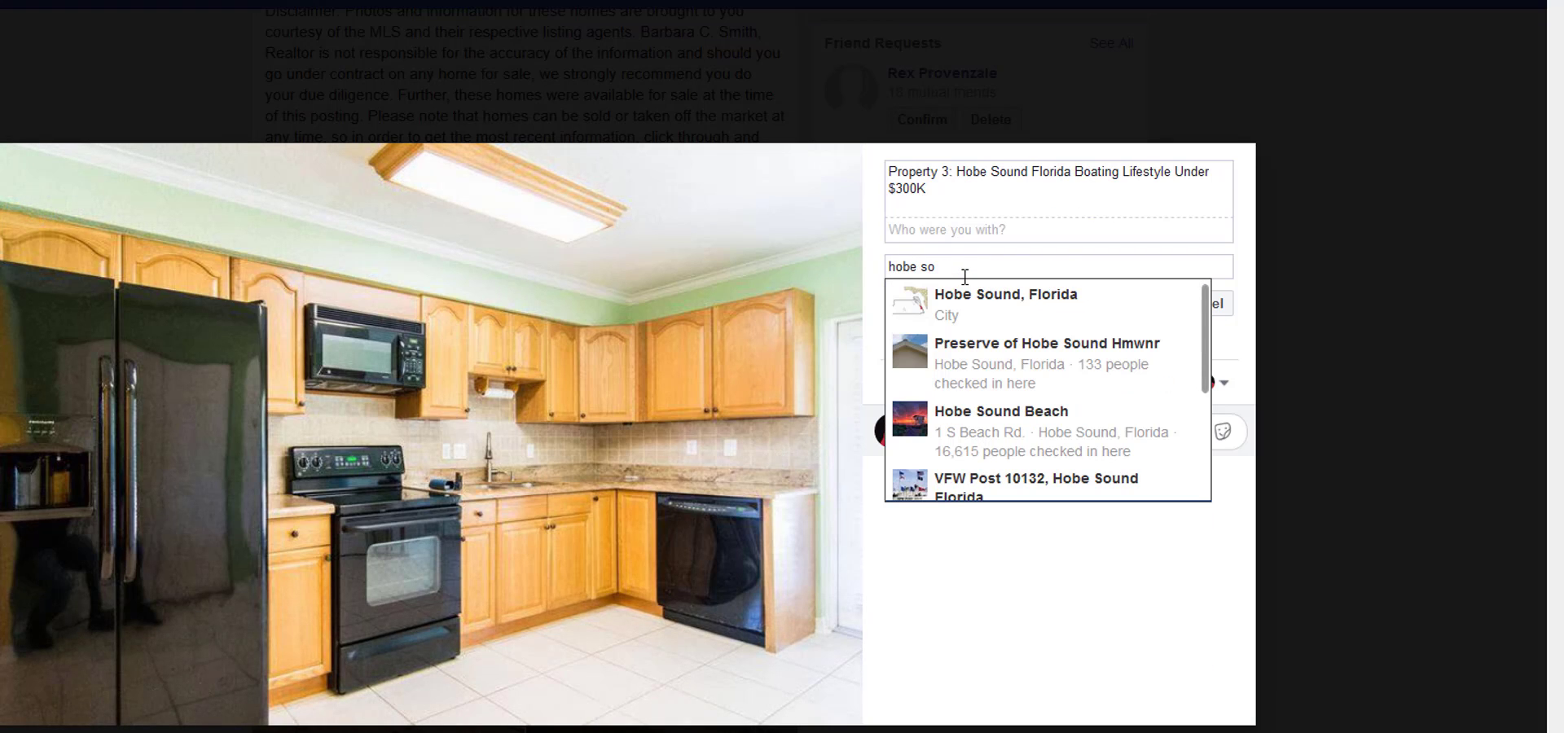
{"action": "type", "text": "und, fl"}
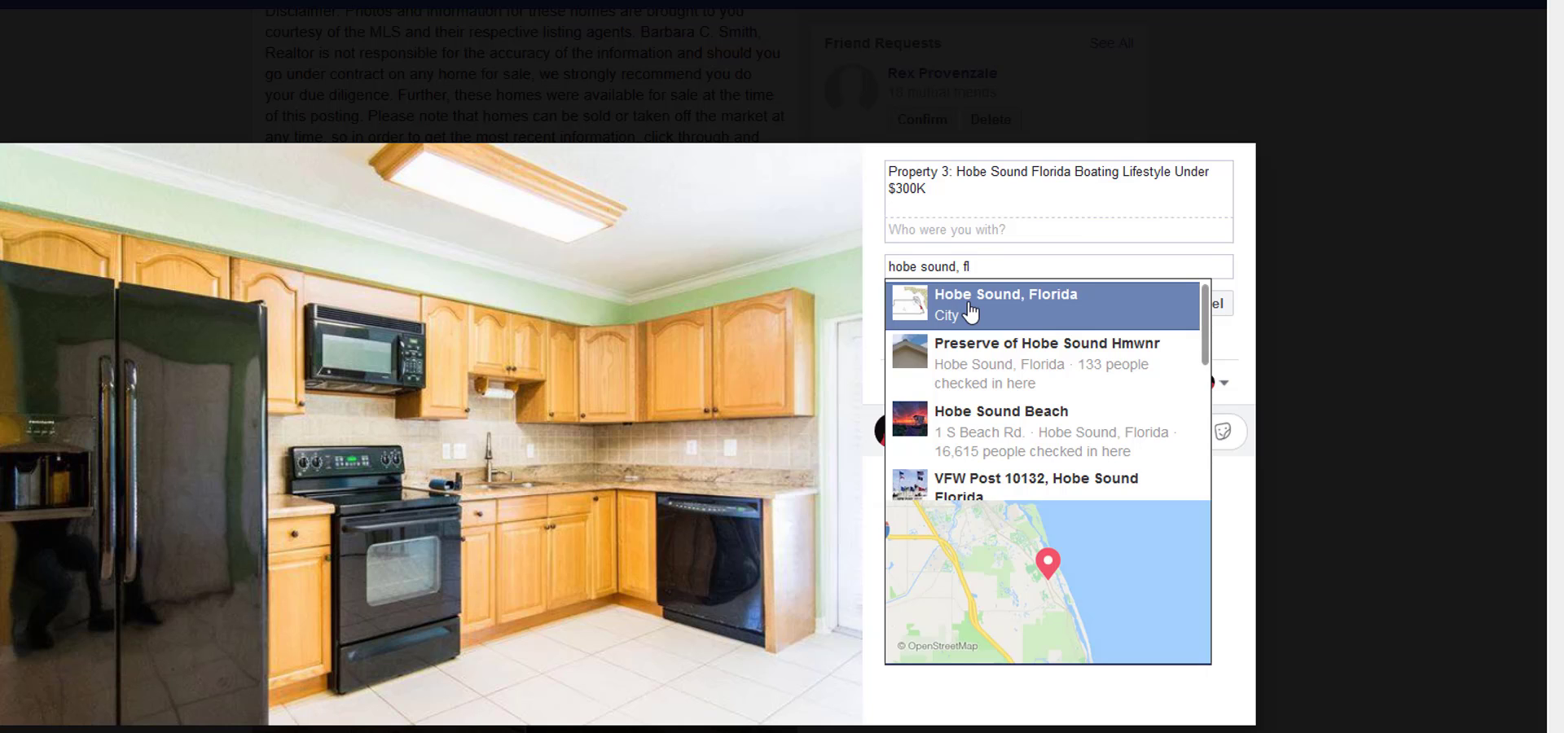
{"action": "left_click", "coordinate": [972, 303]}
{"action": "left_click", "coordinate": [1127, 306]}
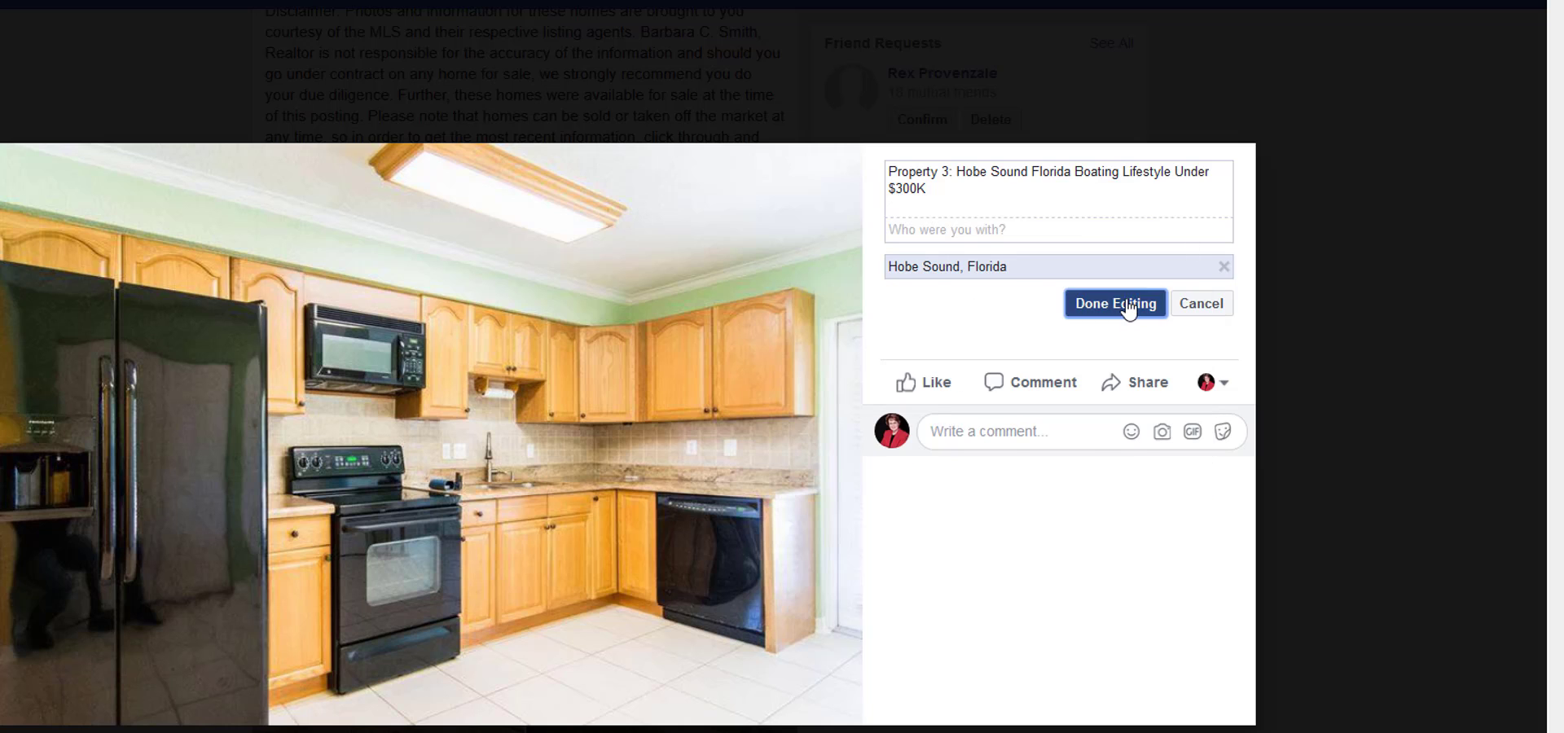
{"action": "left_click", "coordinate": [830, 454]}
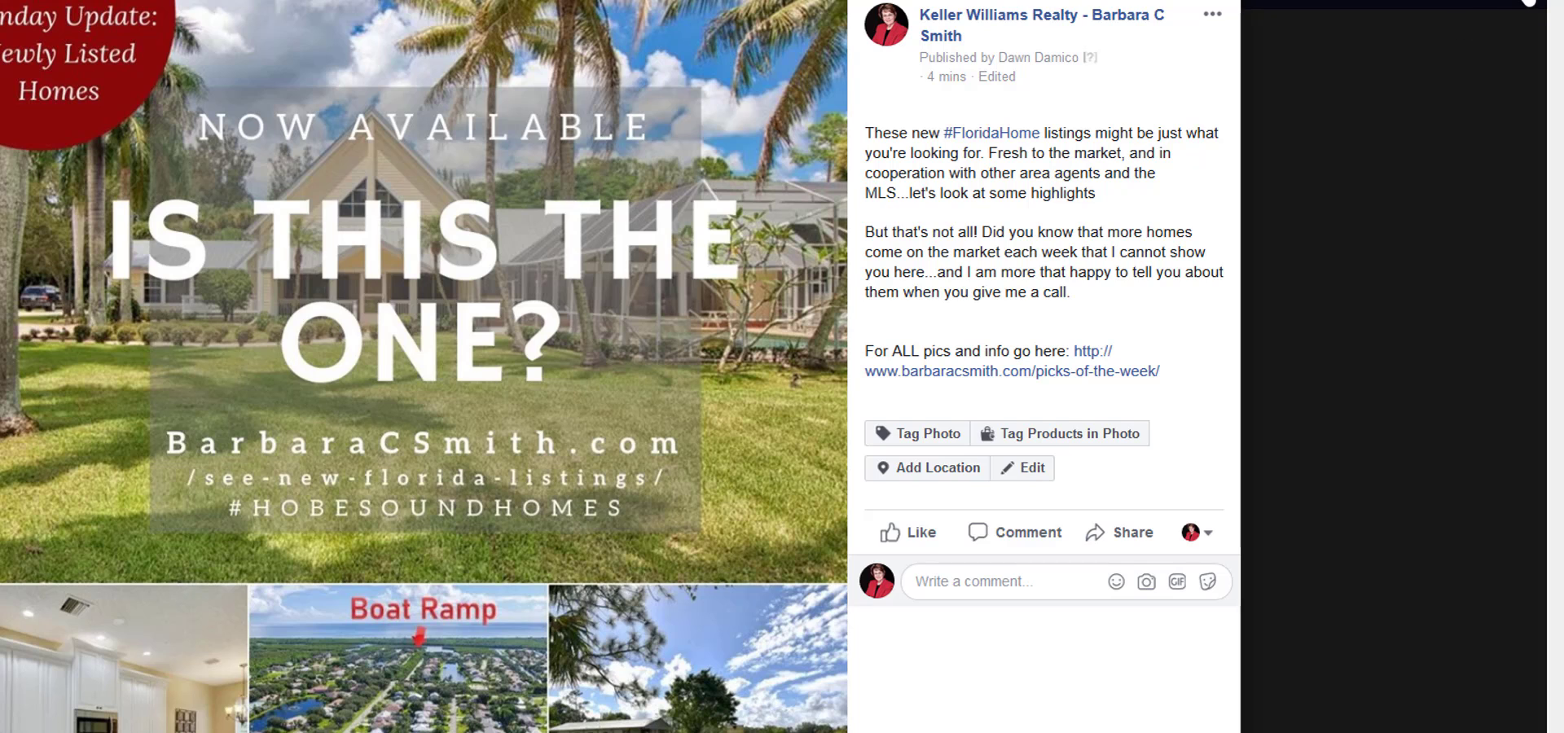
{"action": "left_click", "coordinate": [1501, 28]}
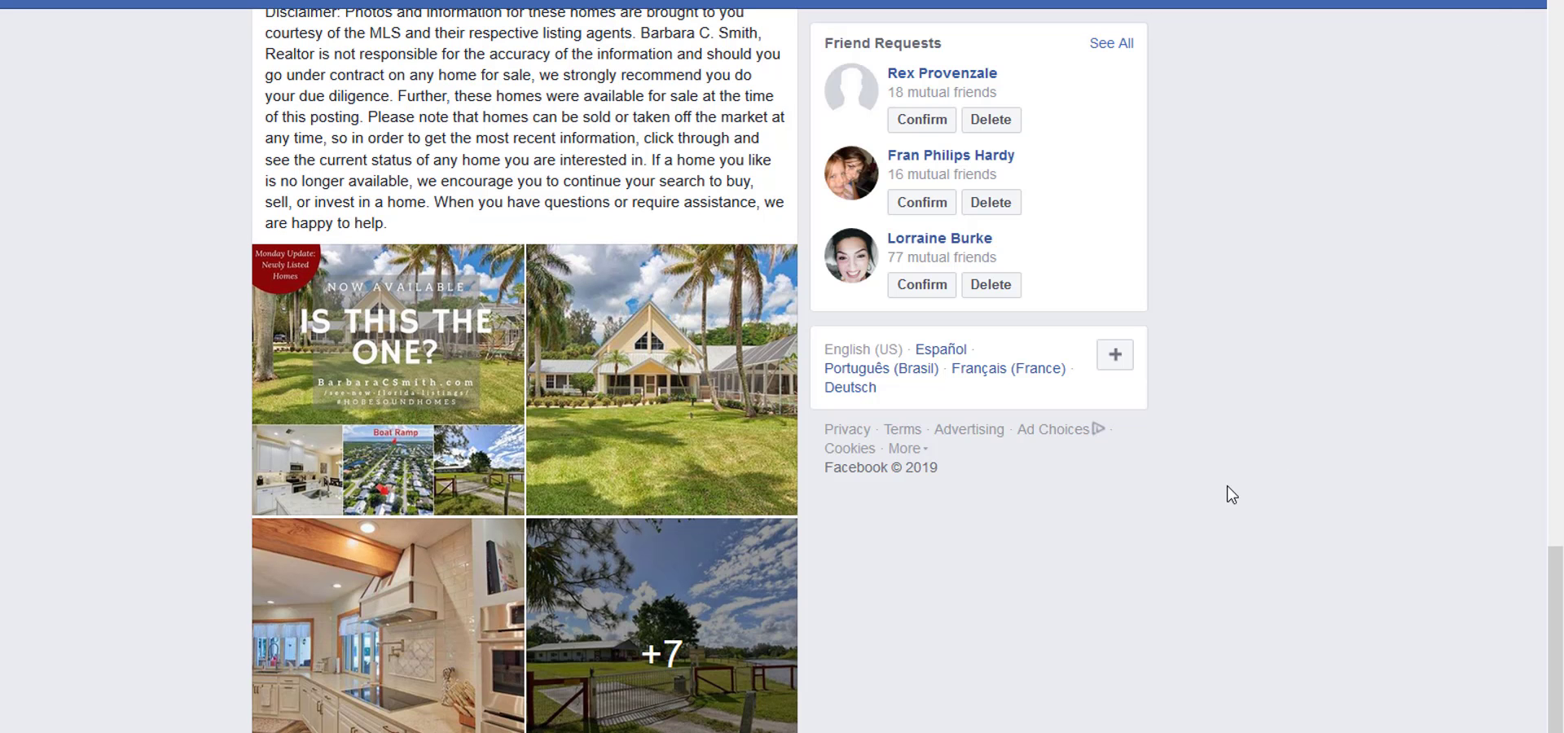